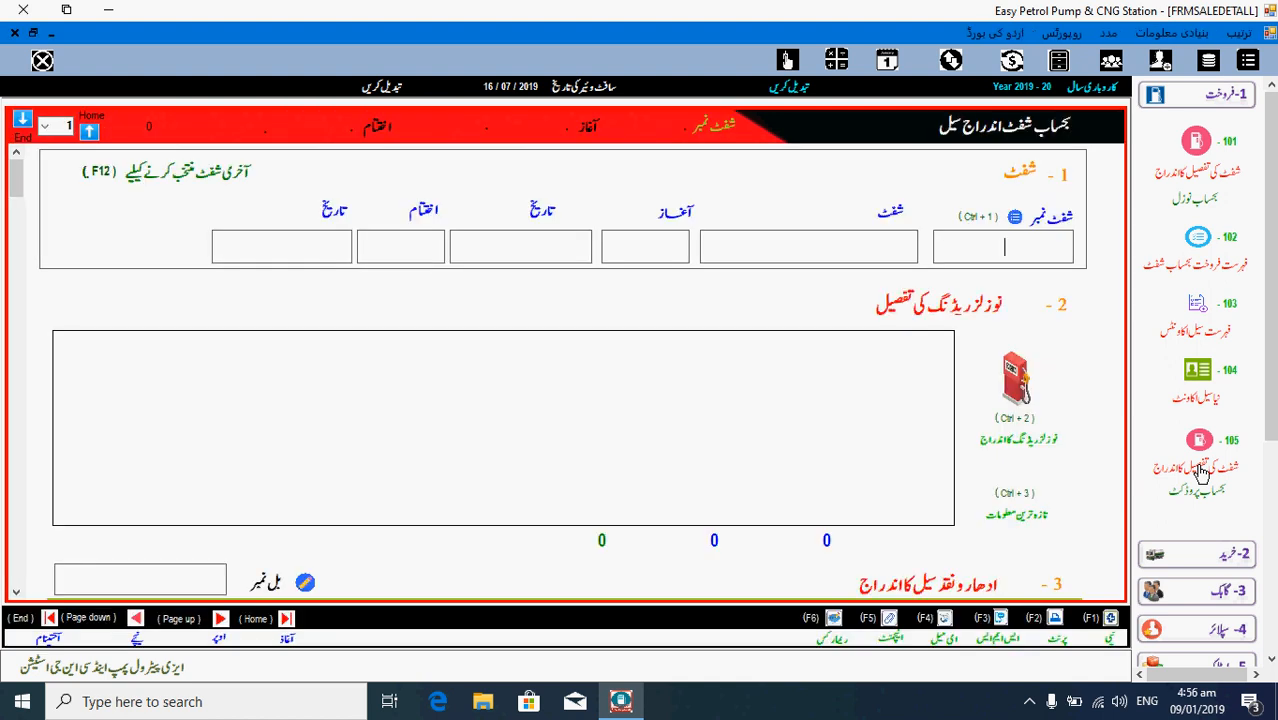
- Close the current form, collapse the 1-فروخت group and go to page 105, the blank shift-wise sale entry
key(Escape)
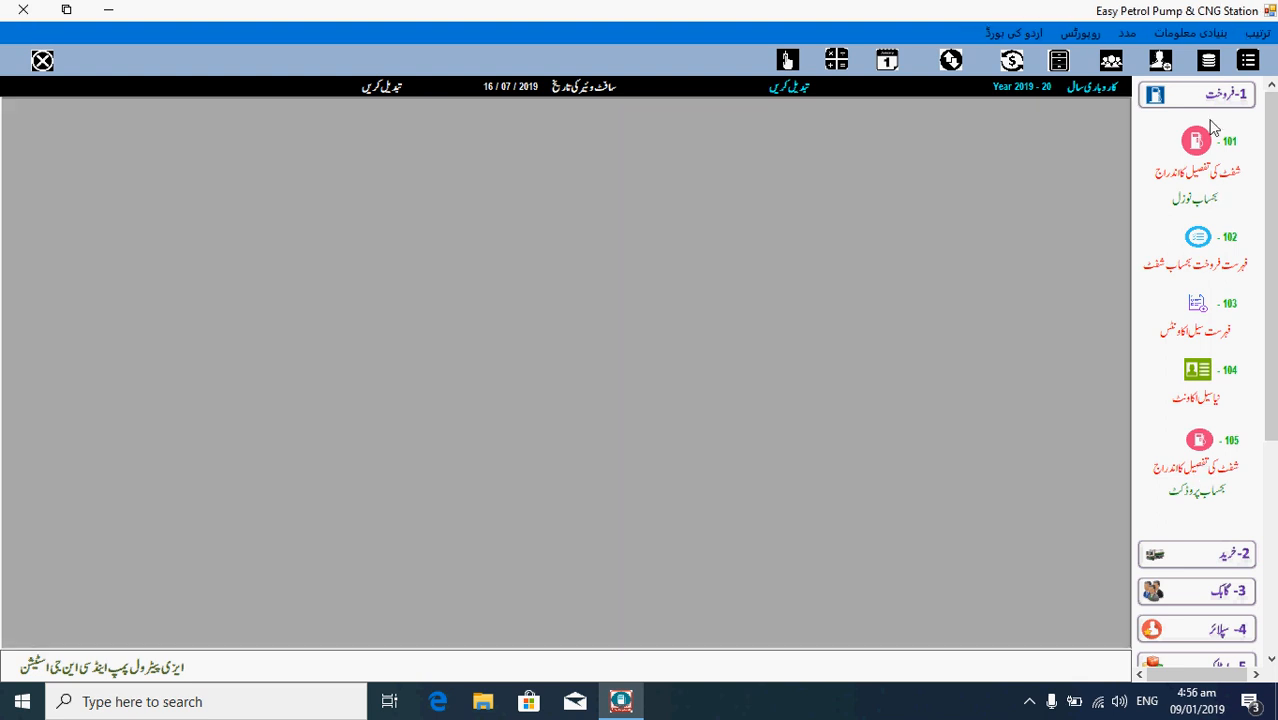
click(1213, 100)
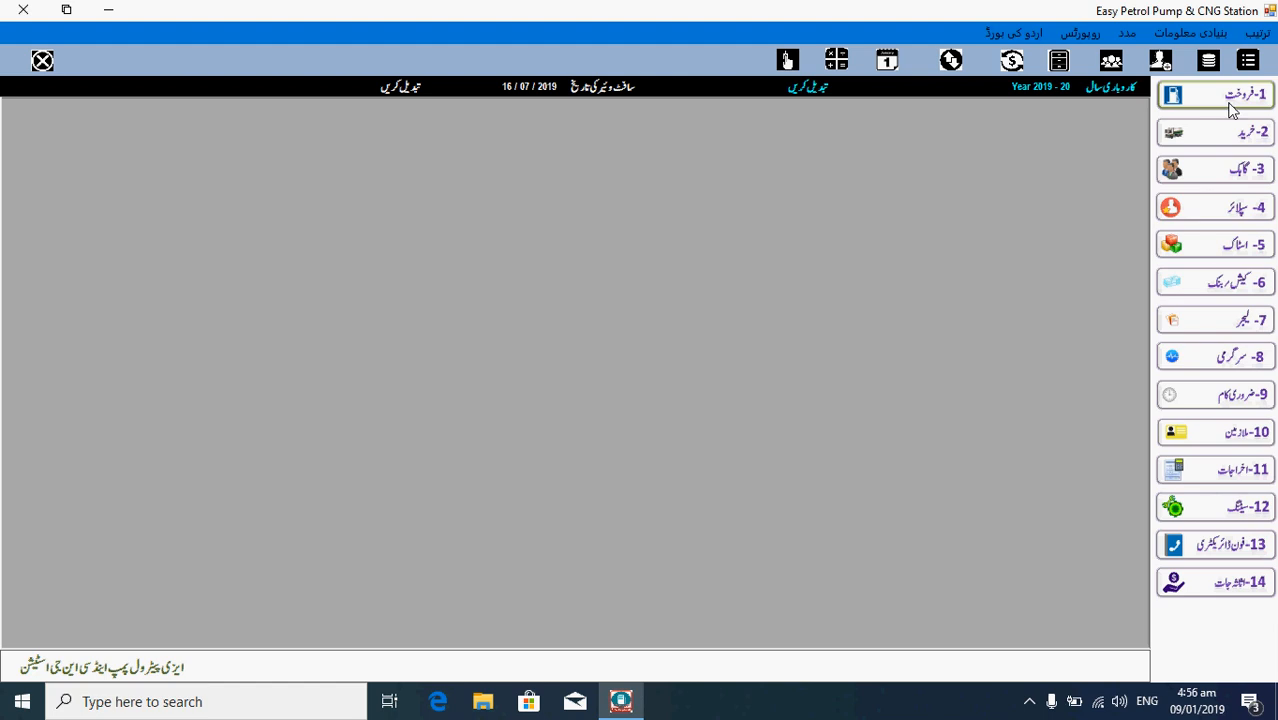
key(alt+Down)
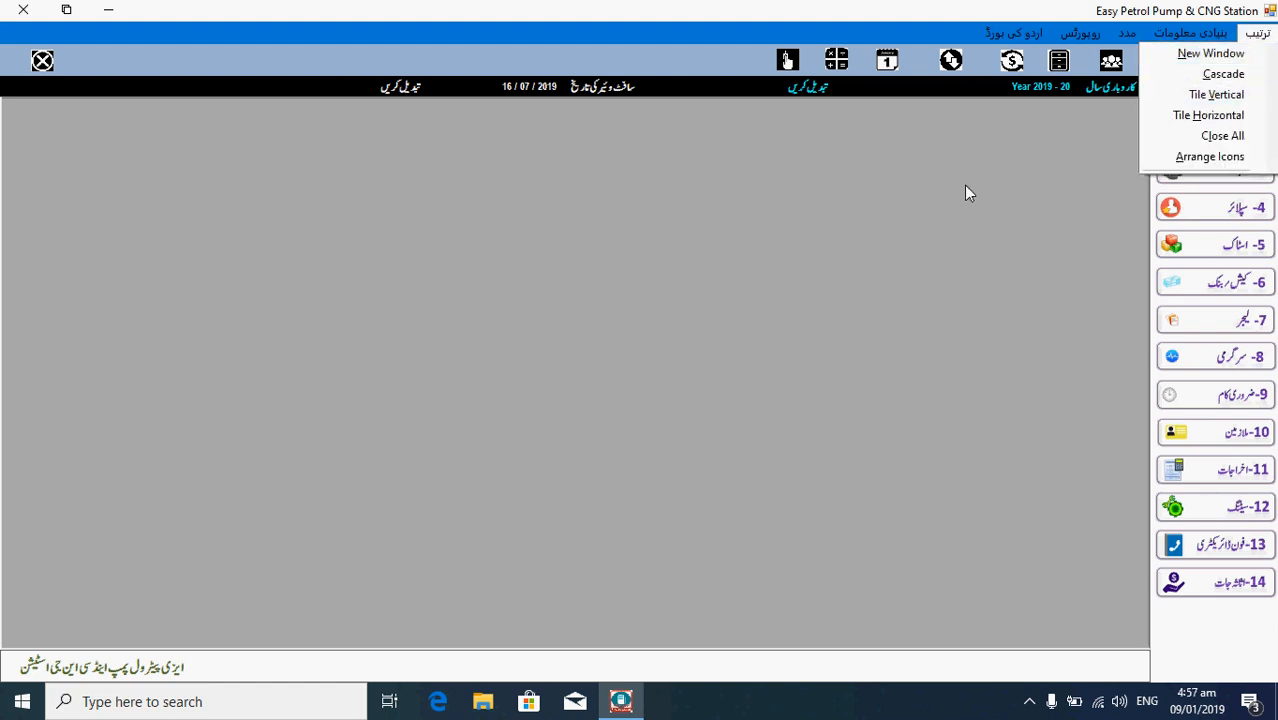
key(Return)
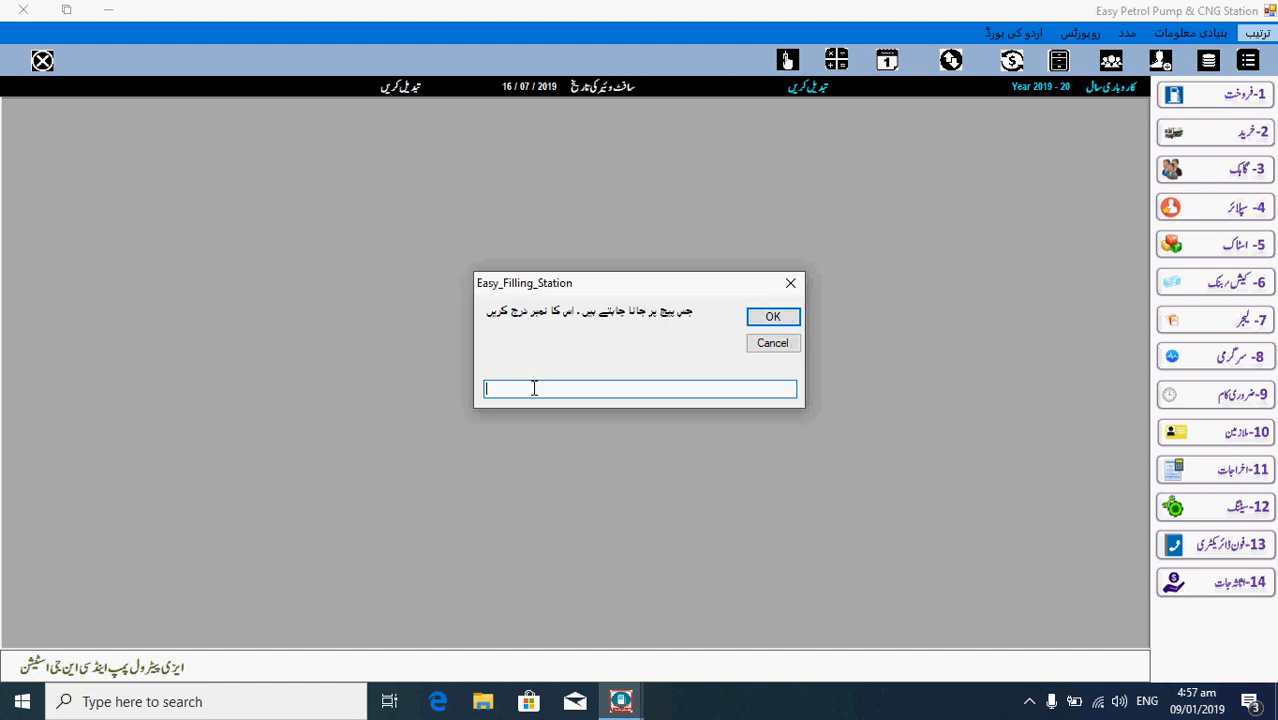
text(105)
key(Return)
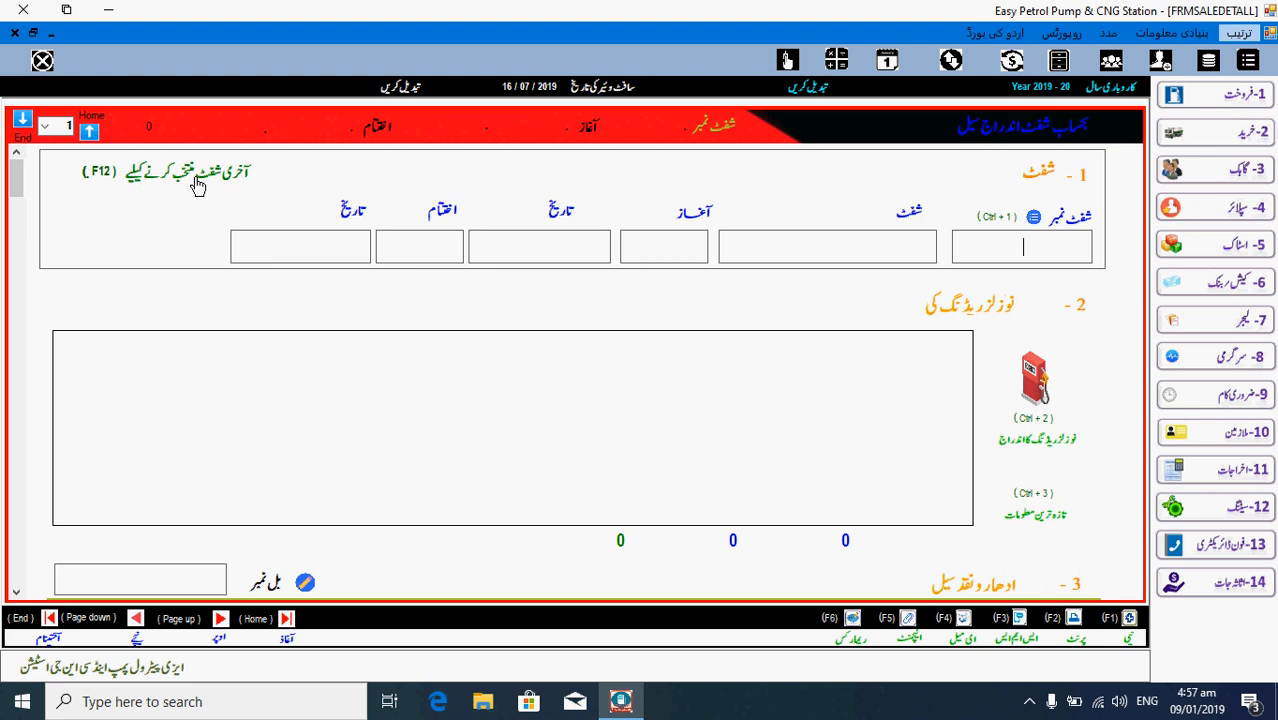
- Load last shift 15-07-19-1 with its petrol, diesel and hi-octane nozzle readings using F12
key(F12)
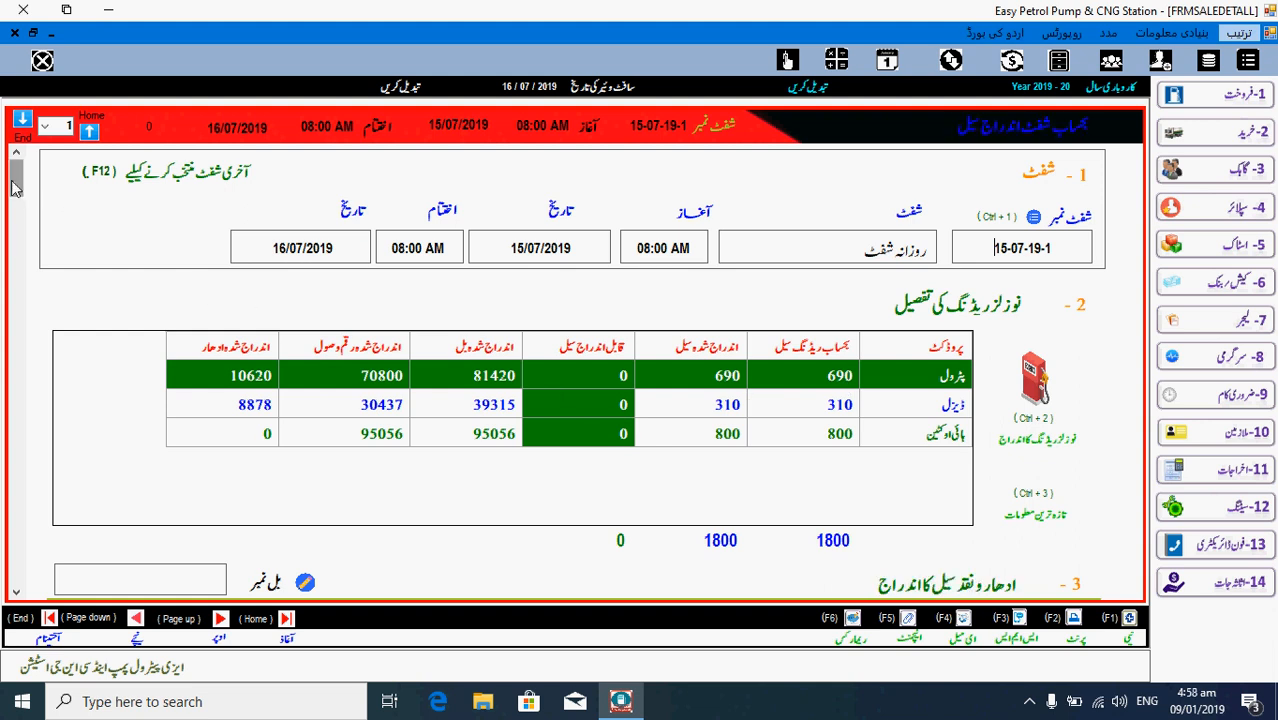
mouse_move(16, 183)
mouse_down()
mouse_move(20, 298)
mouse_move(18, 183)
mouse_up()
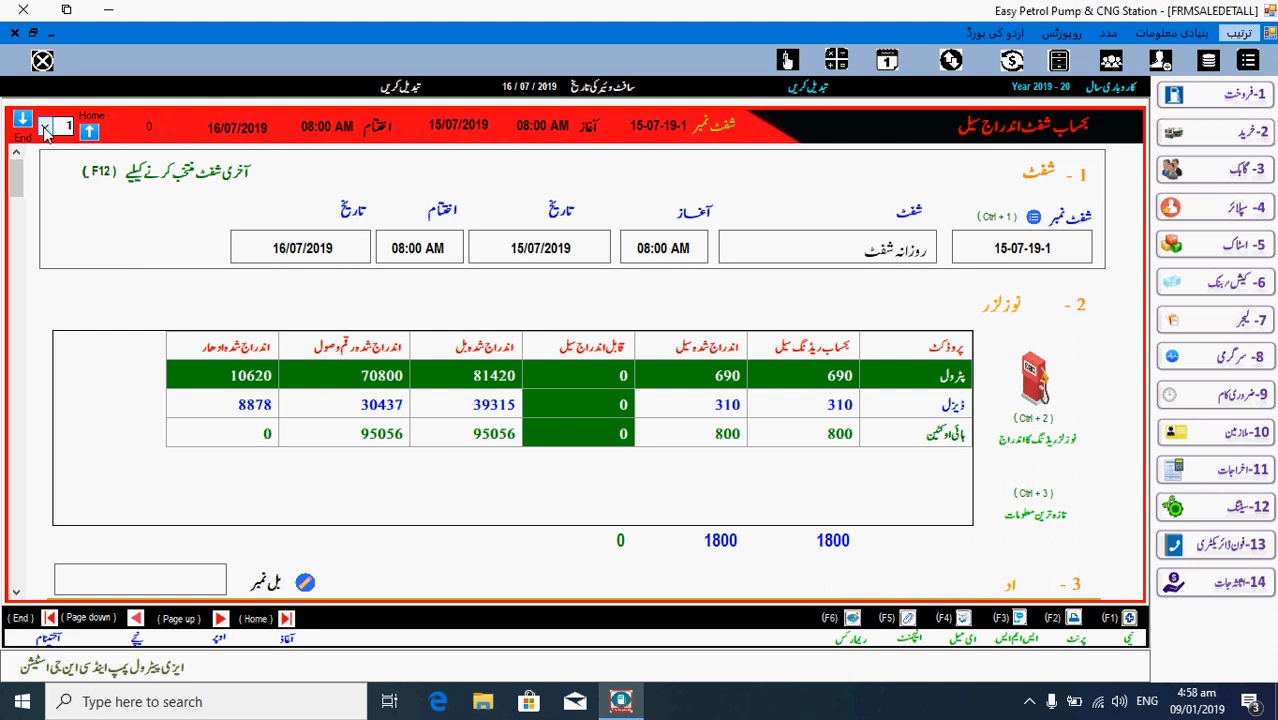
click(45, 126)
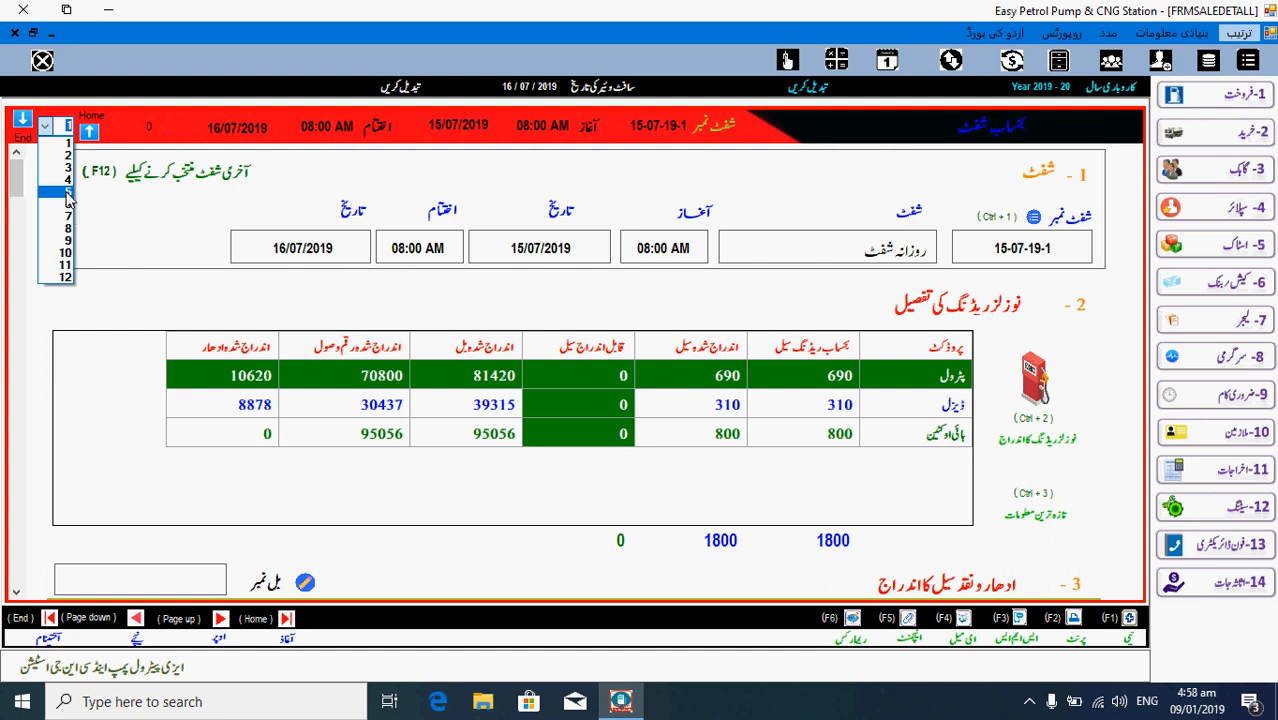
click(68, 192)
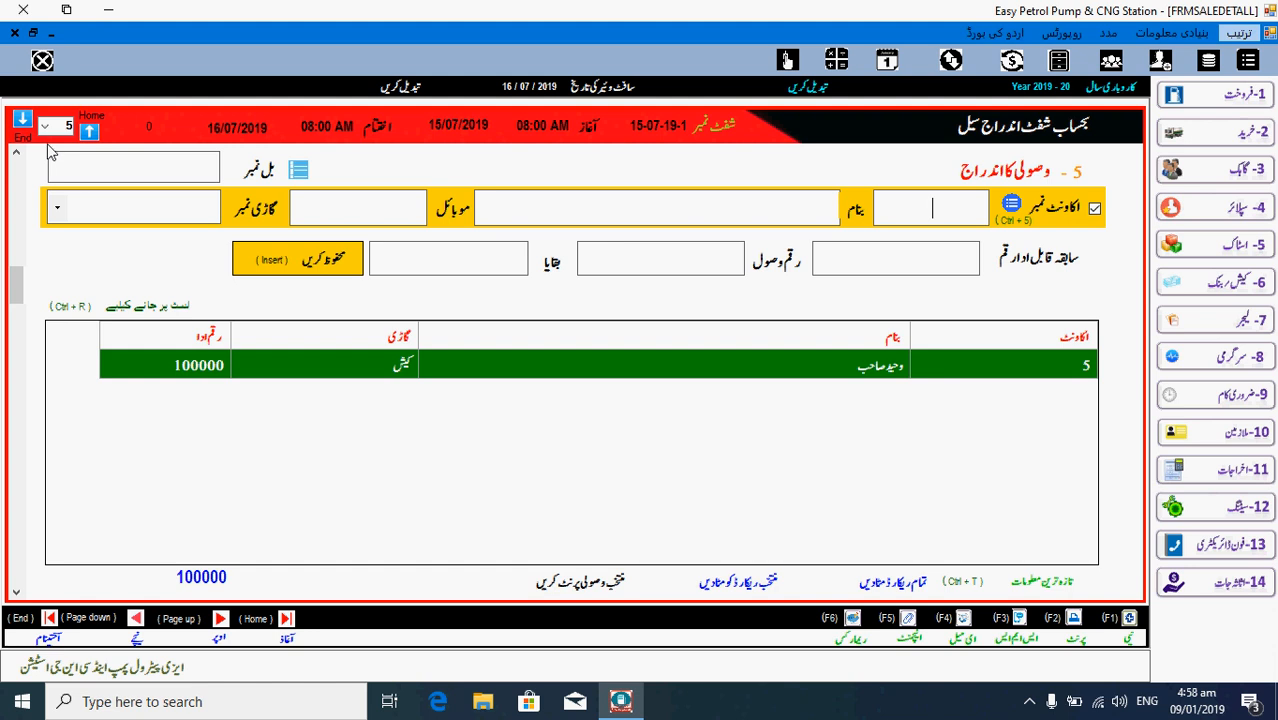
click(45, 127)
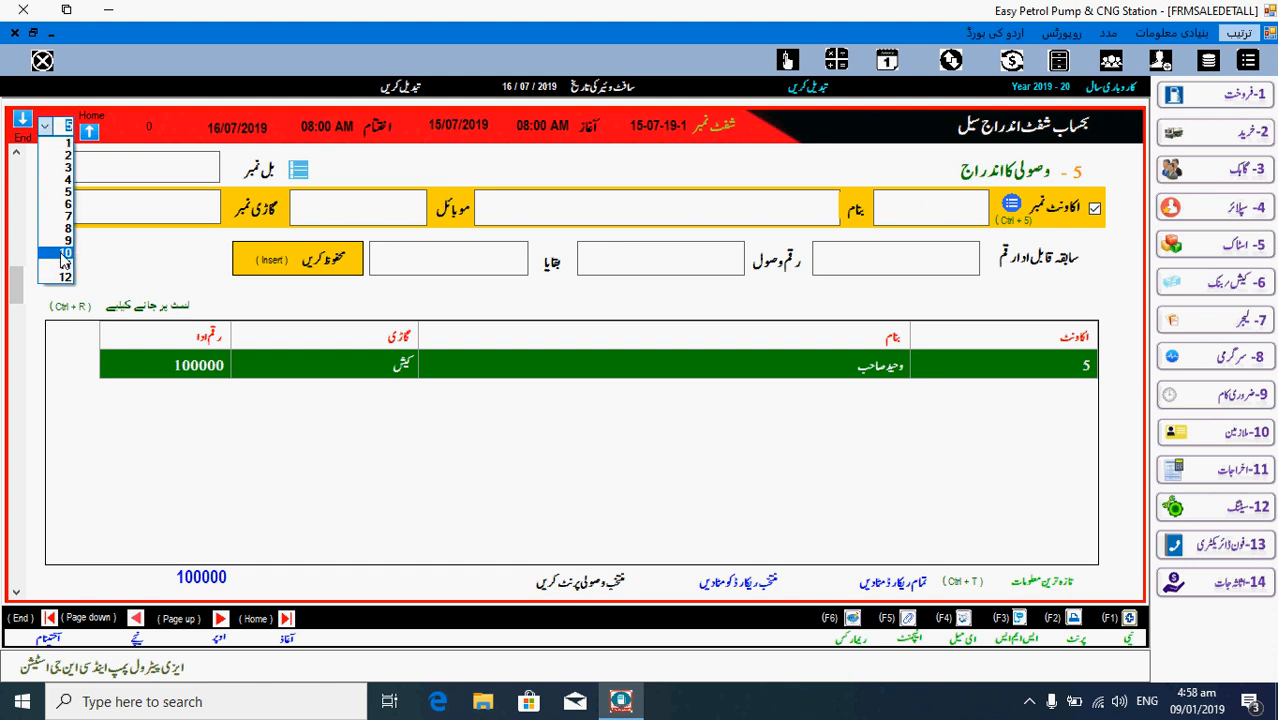
click(65, 253)
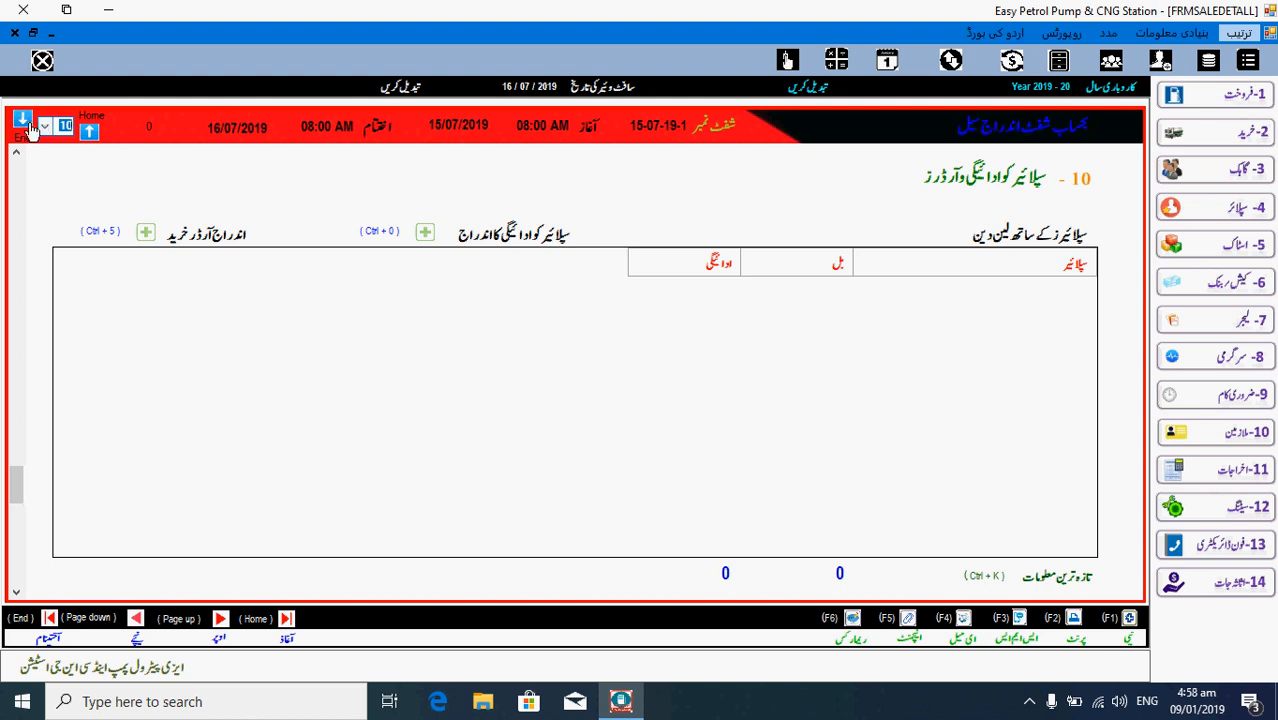
click(23, 121)
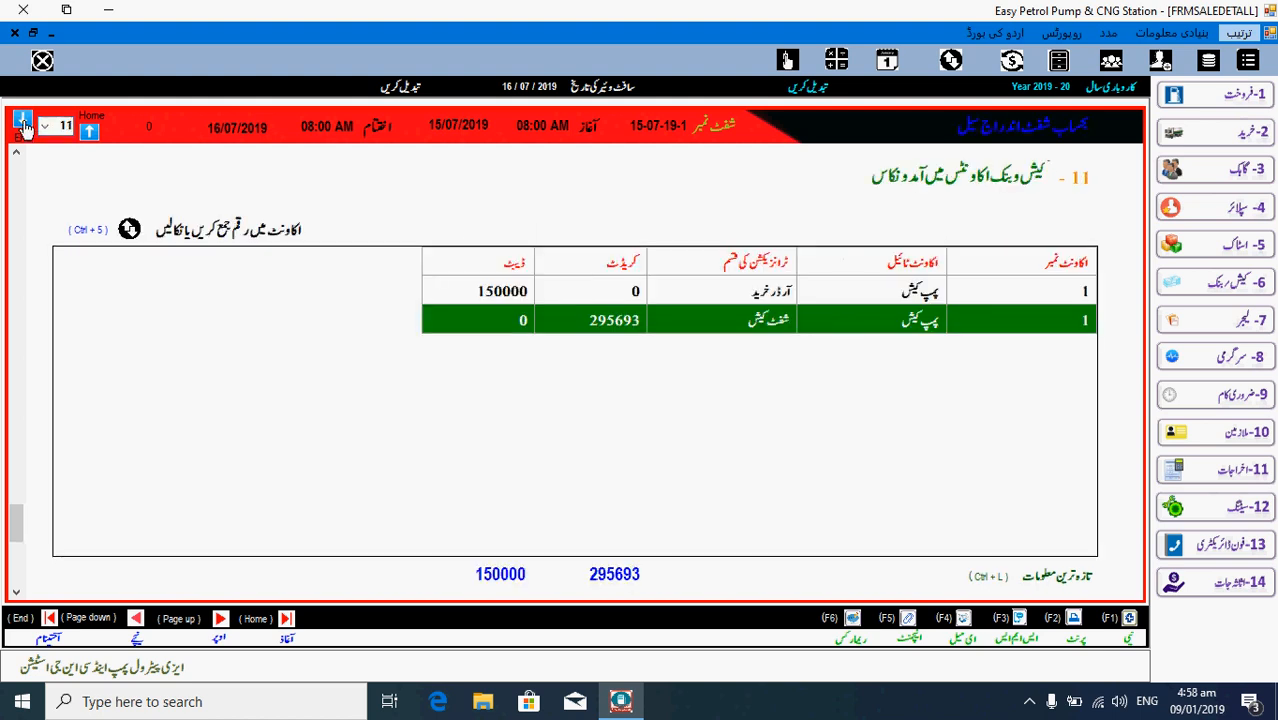
click(89, 131)
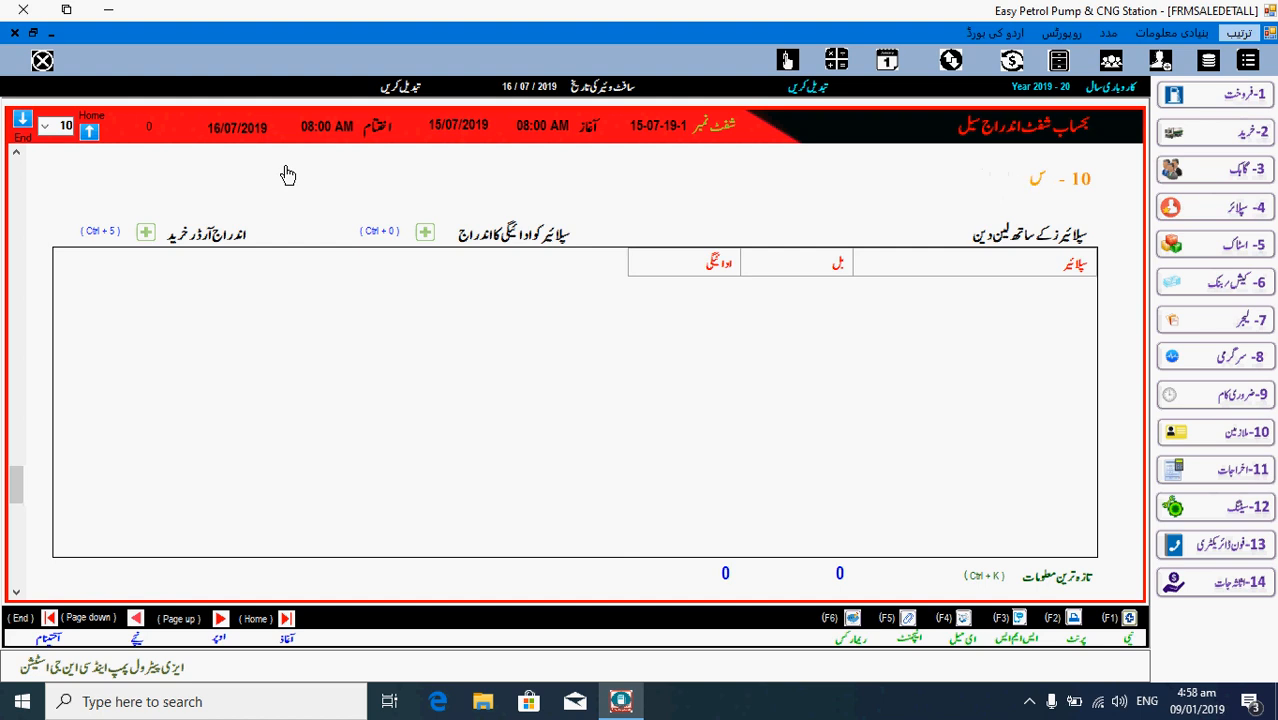
key(Home)
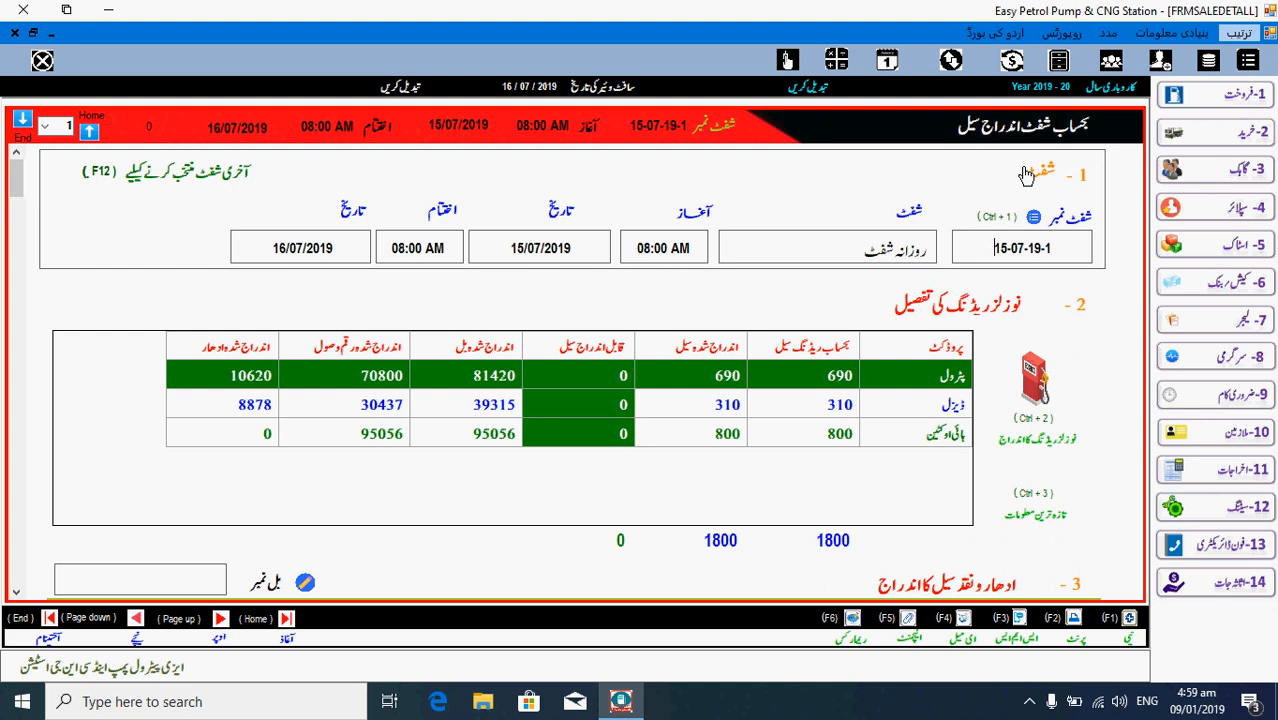
key(End)
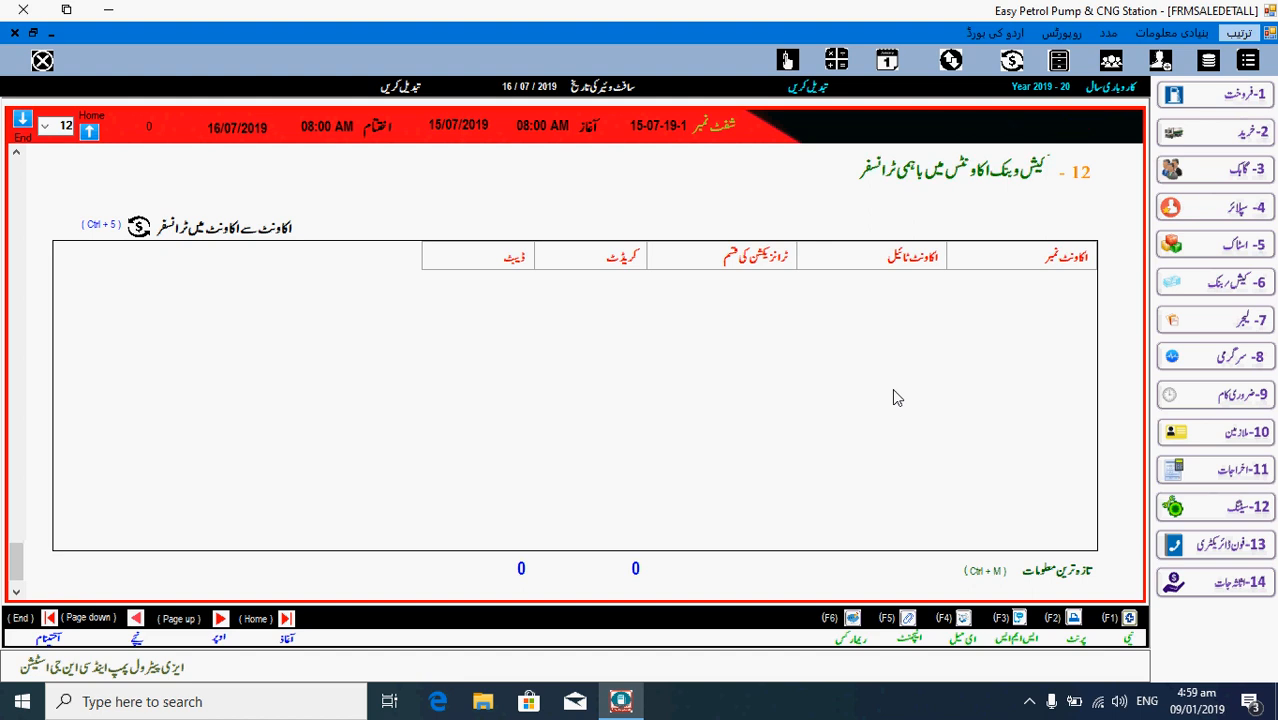
key(Page_Up)
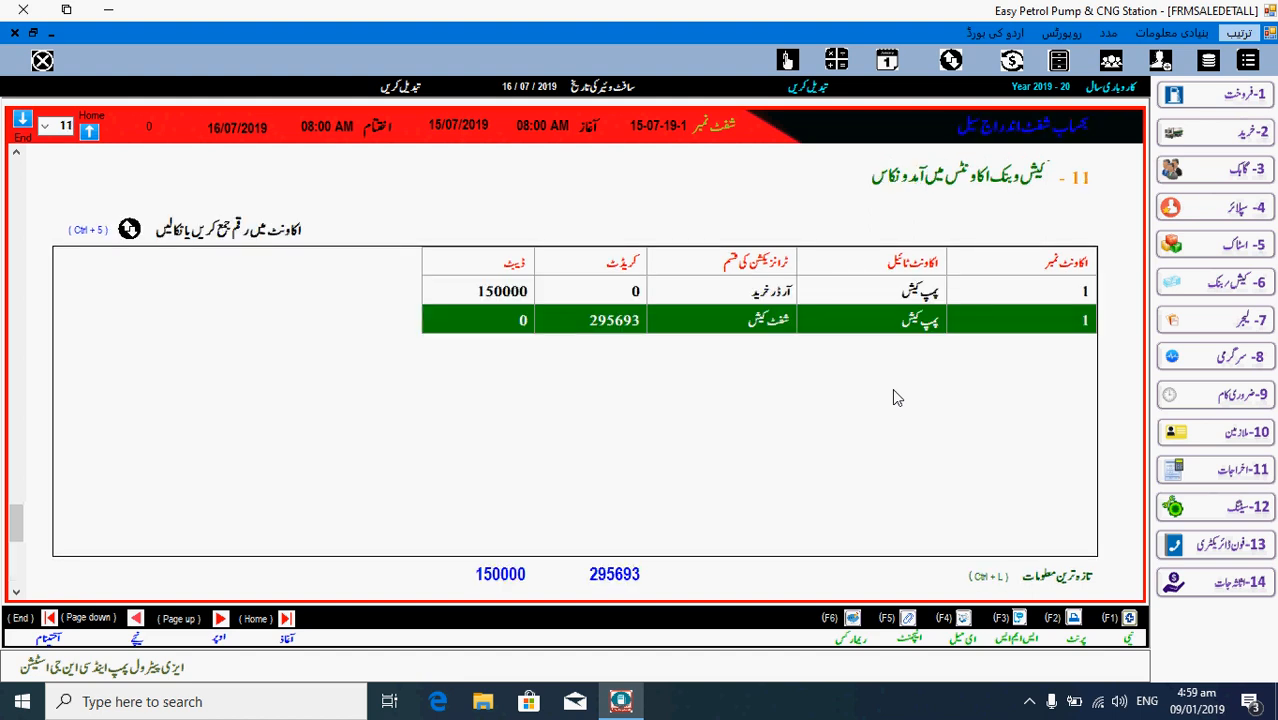
key(Page_Up)
key(Page_Up)
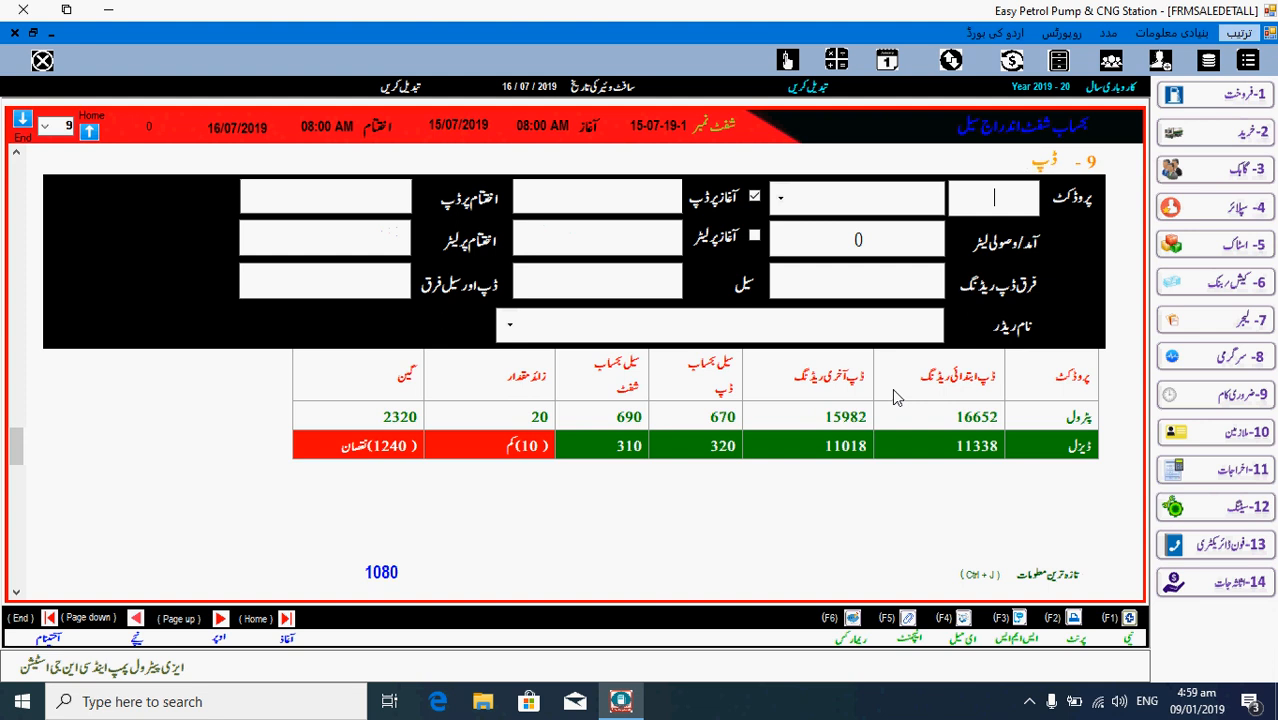
key(Page_Up)
key(Page_Up)
key(Page_Up)
key(Page_Up)
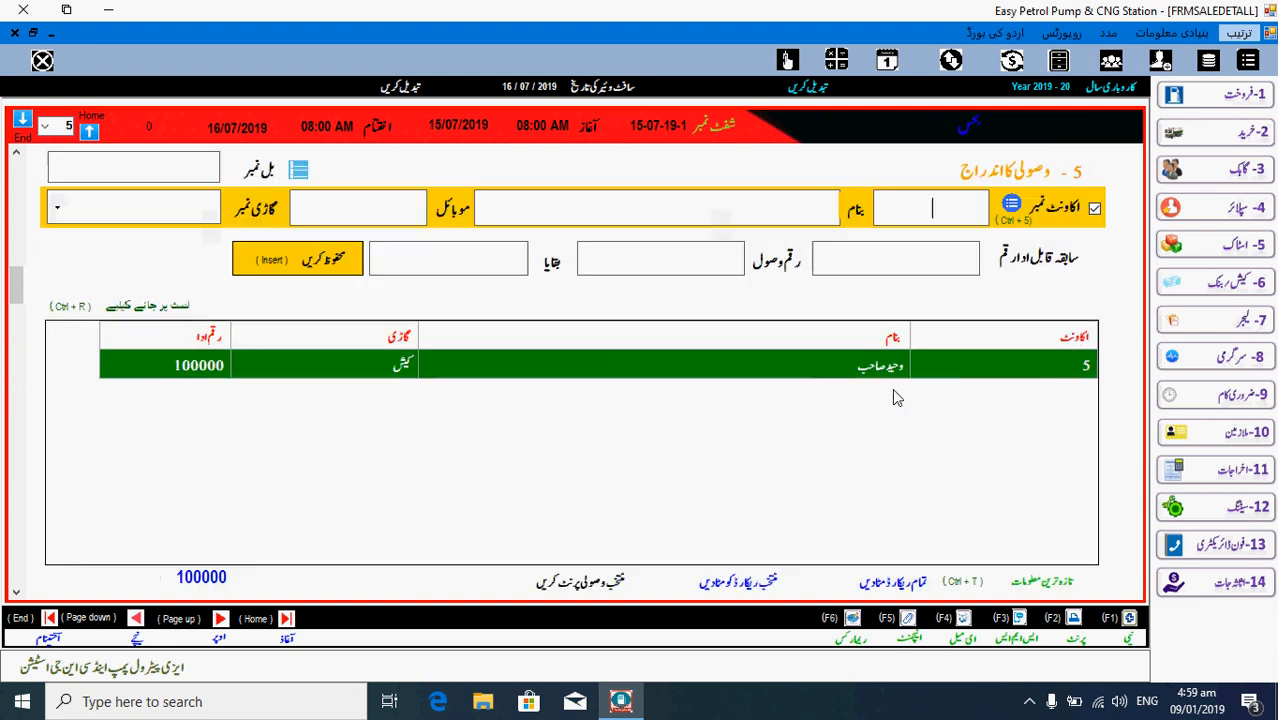
key(Page_Up)
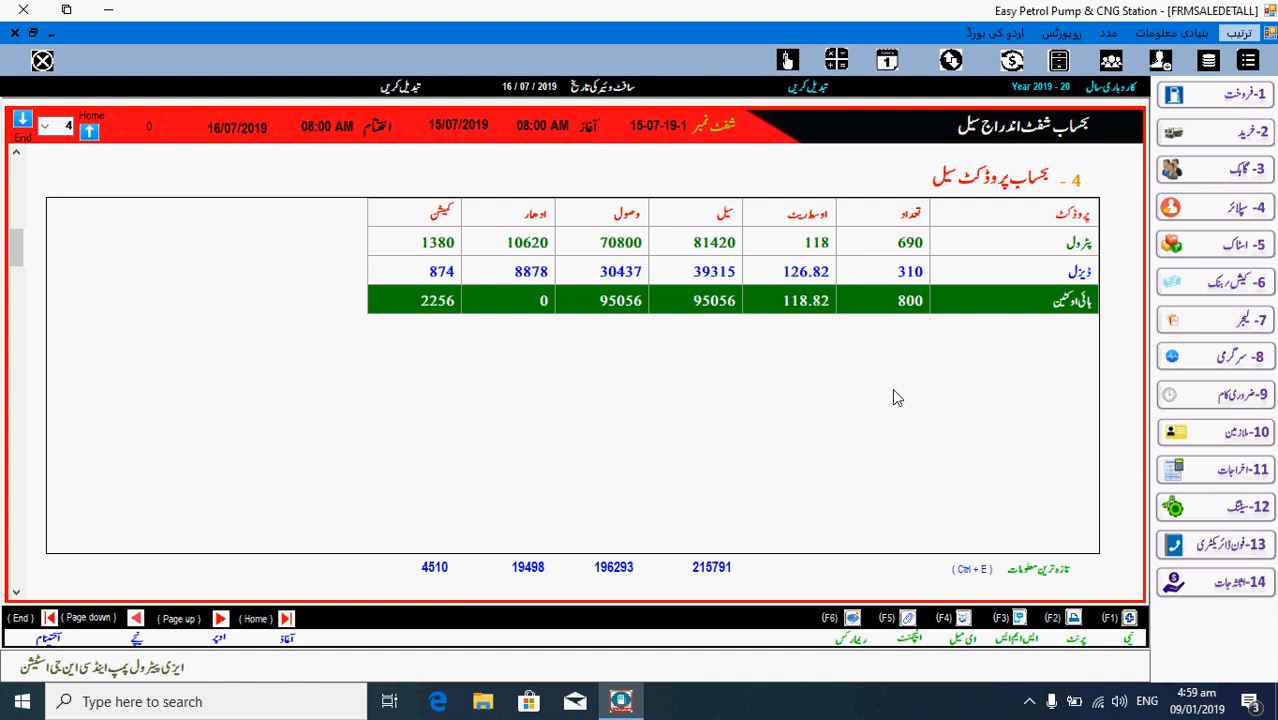
key(Page_Down)
key(Page_Down)
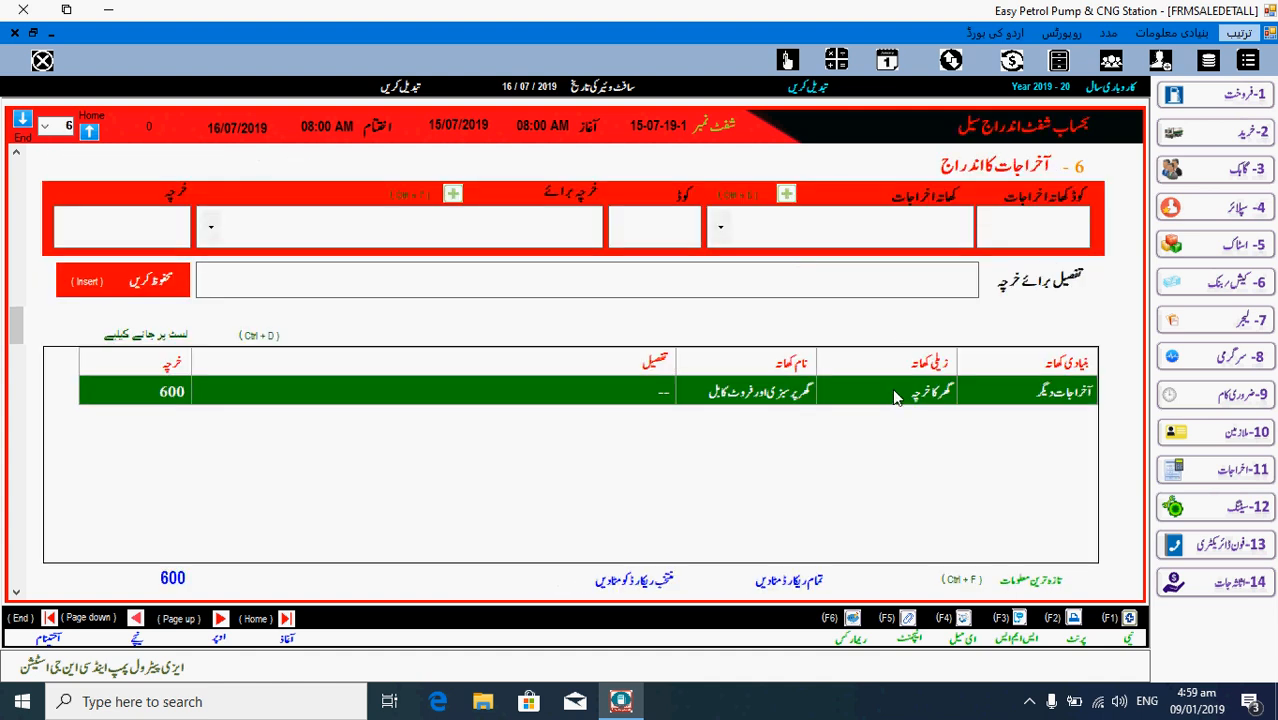
key(Page_Up)
key(Page_Up)
key(Page_Up)
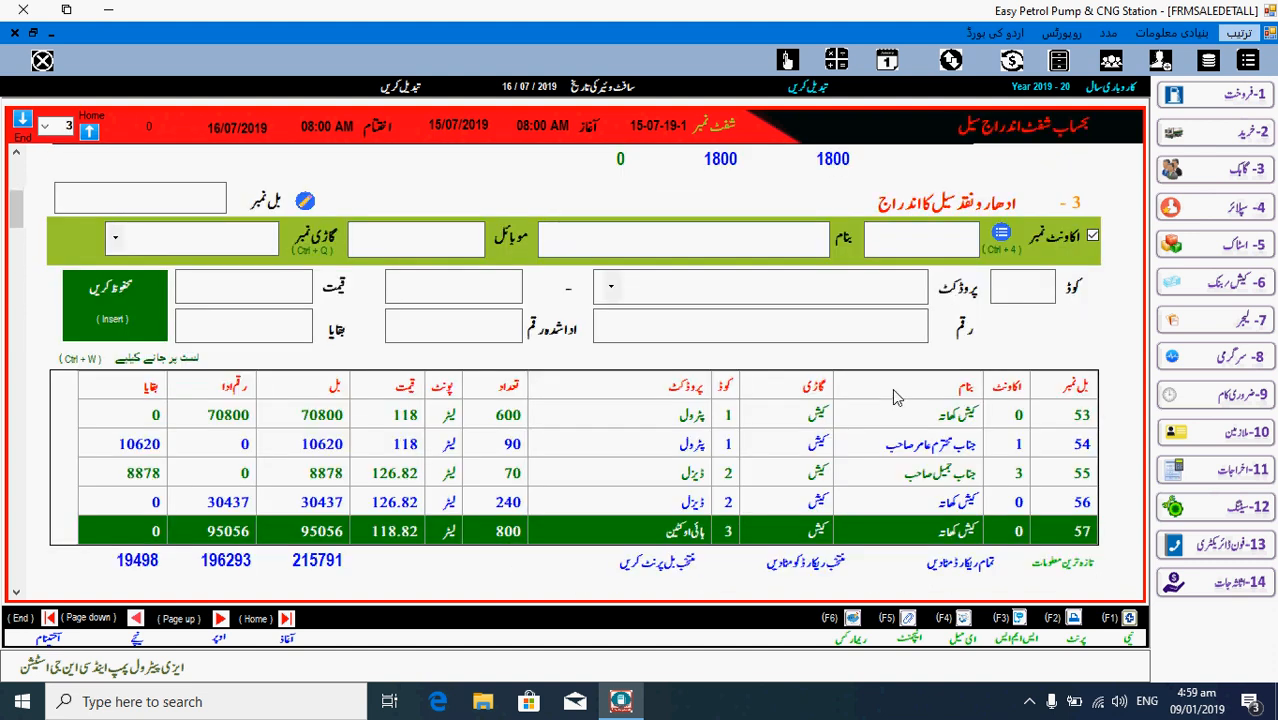
key(Home)
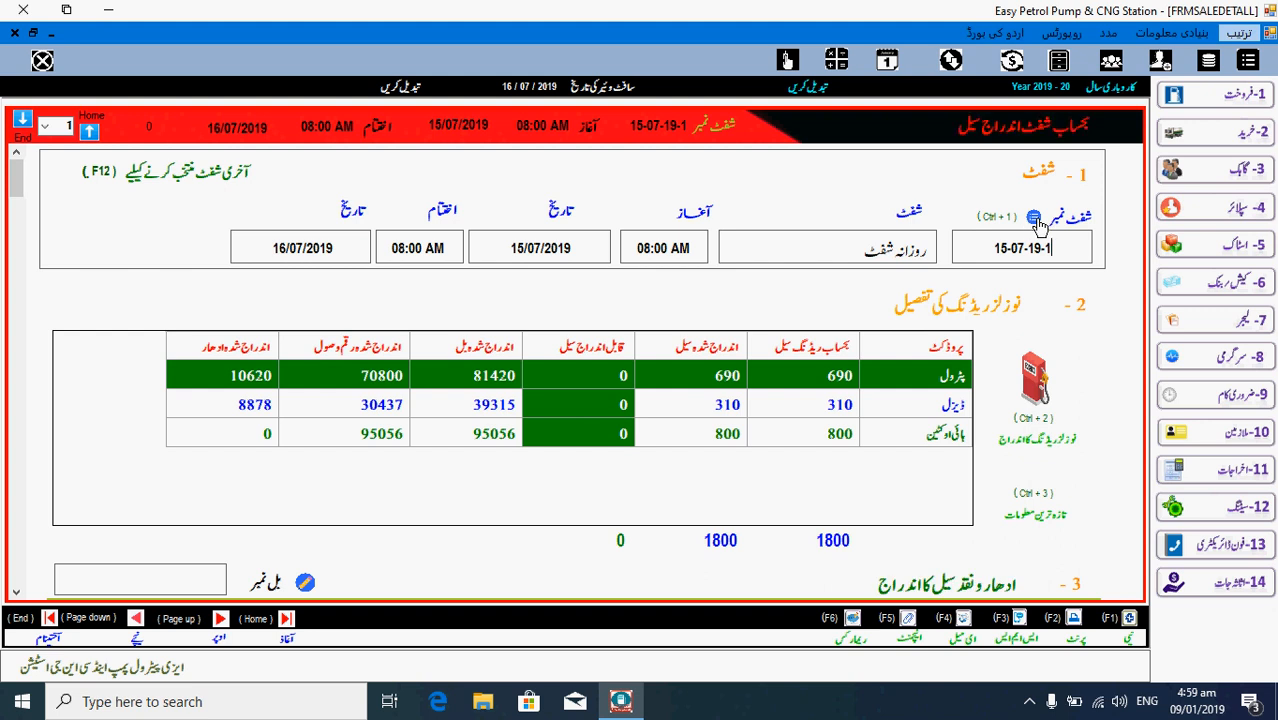
click(1036, 219)
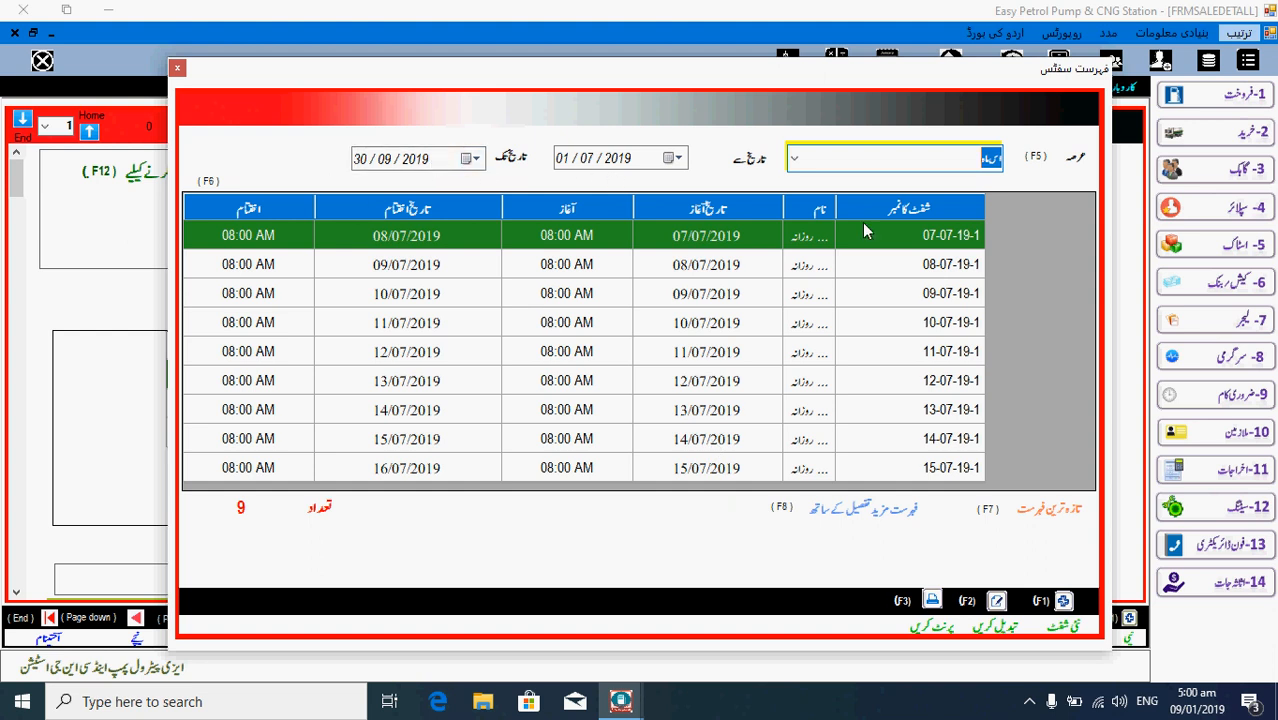
click(795, 158)
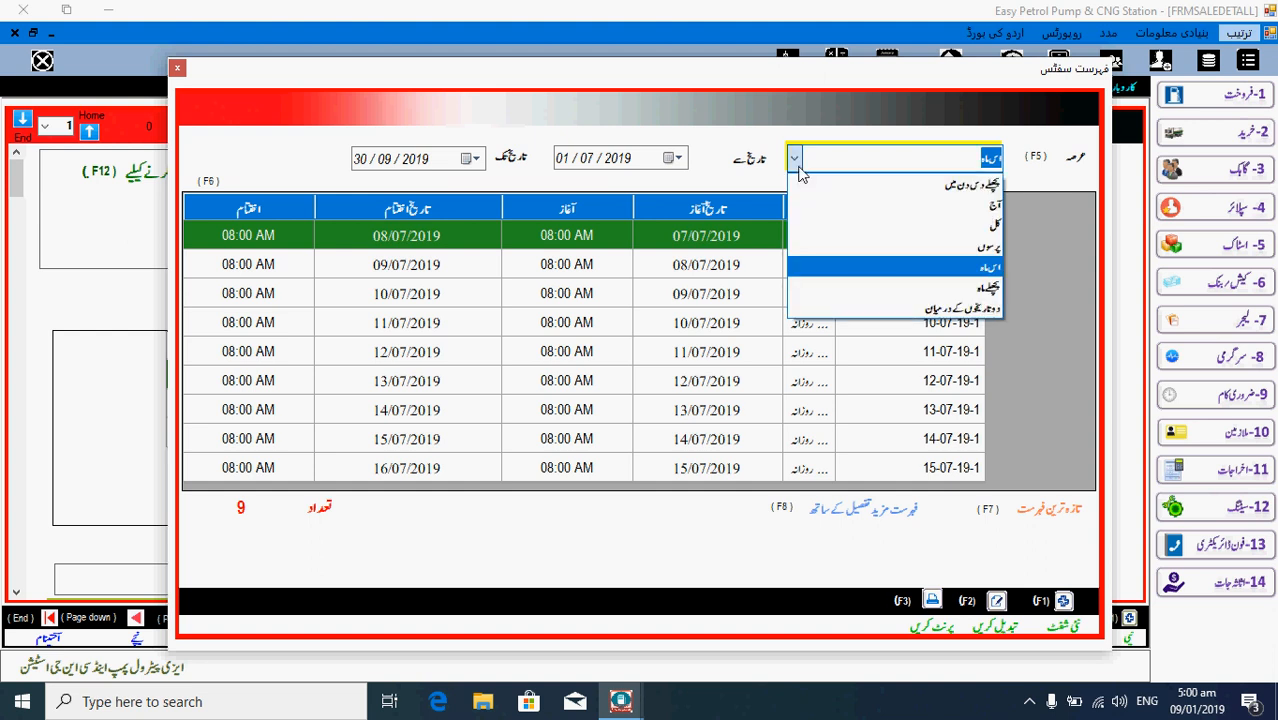
click(795, 156)
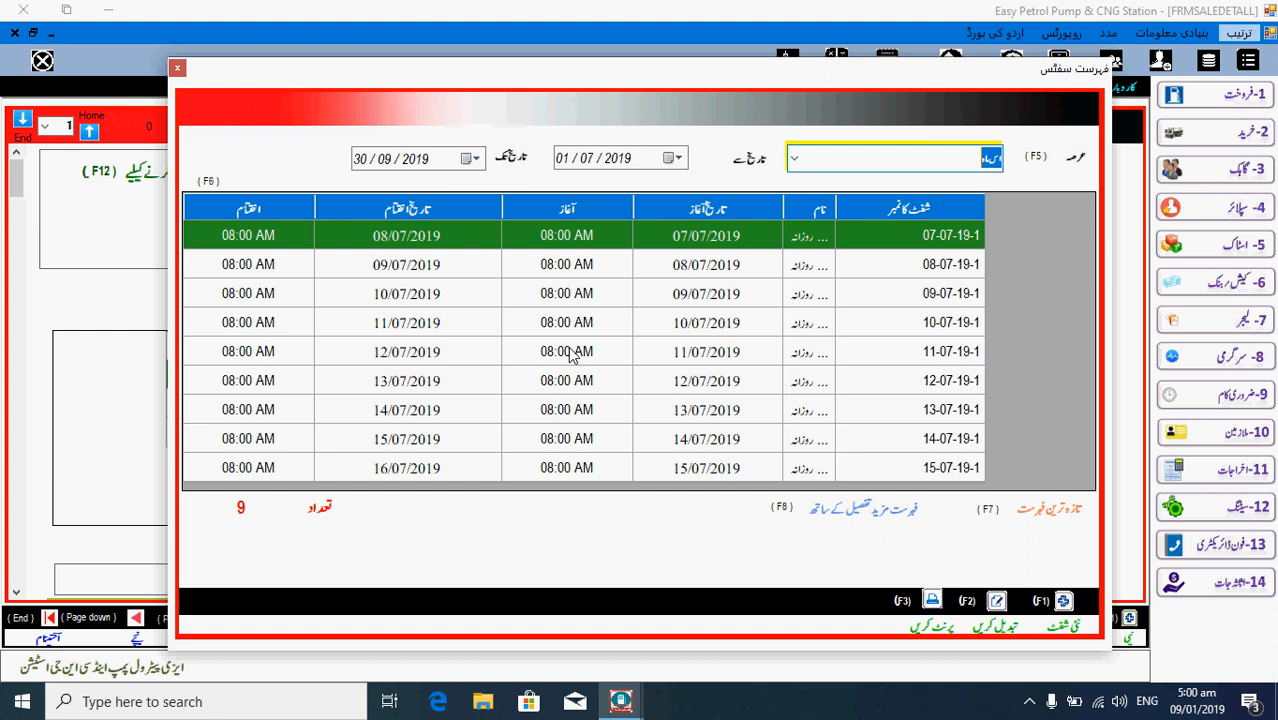
key(Escape)
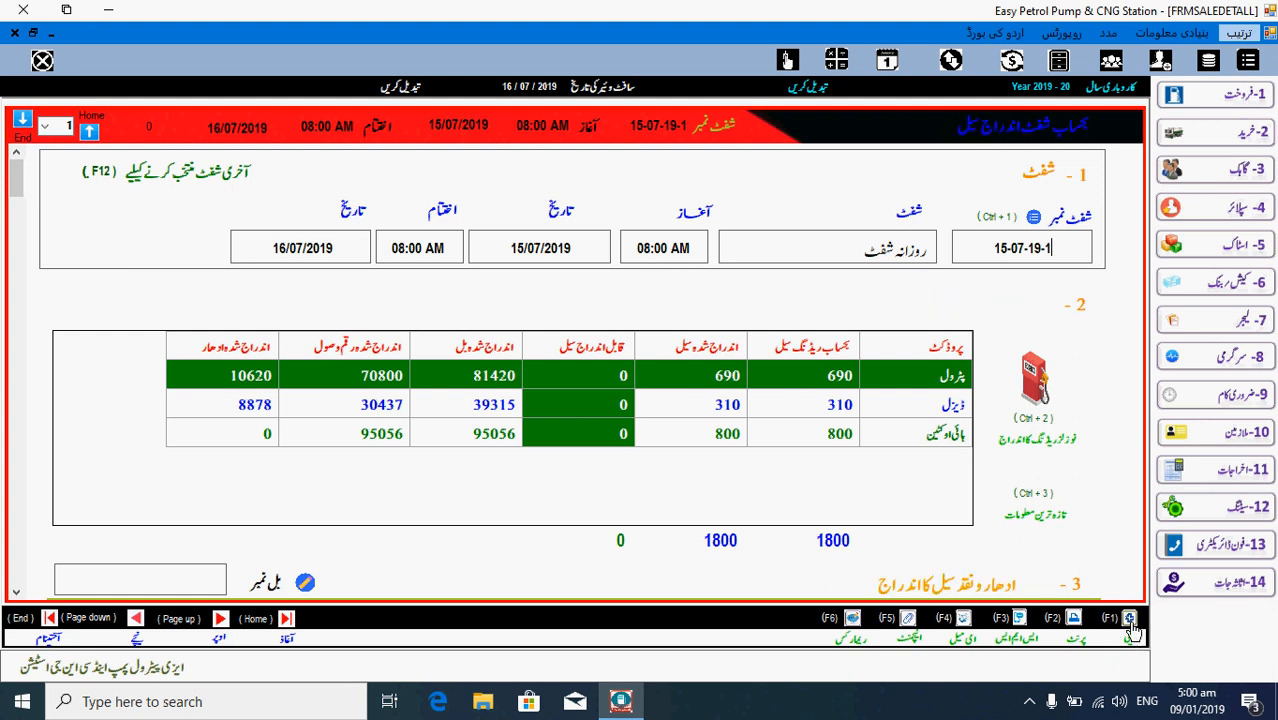
- Create and save daily shift 16-07-19-1, 16/07/2019 to 17/07/2019 at 08:00, then return to the sale form
click(1131, 620)
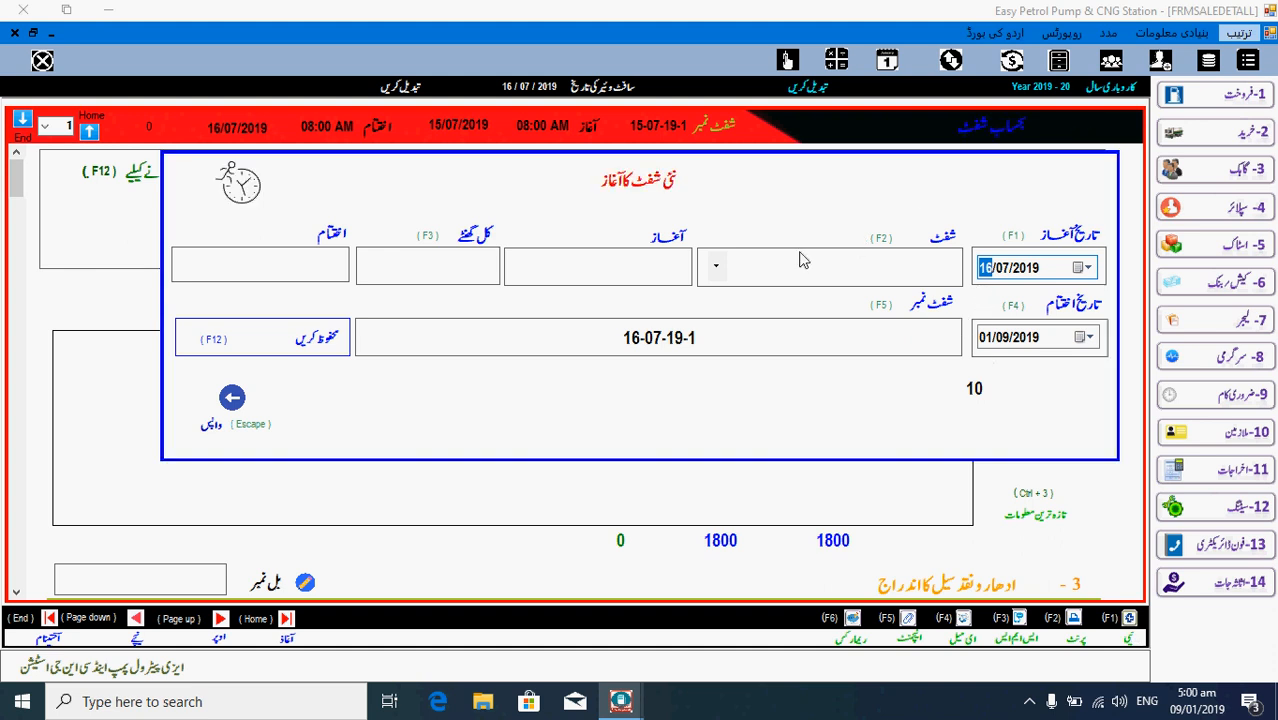
click(723, 271)
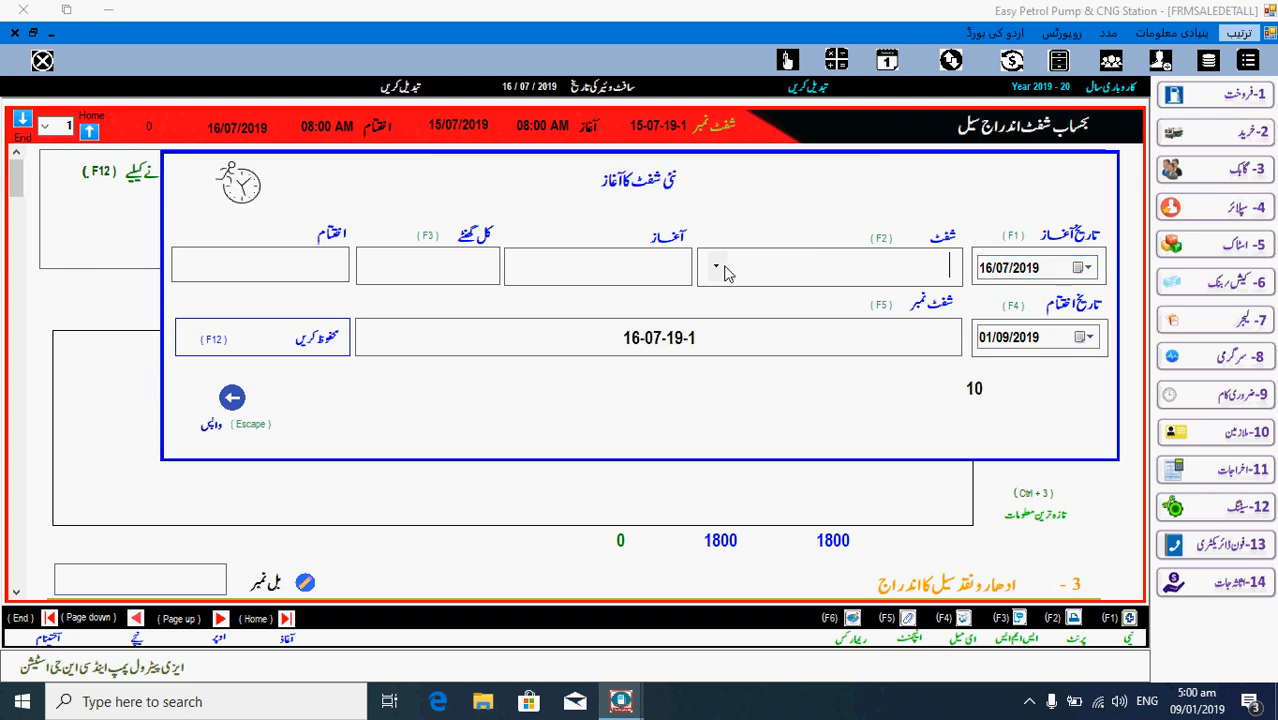
click(716, 270)
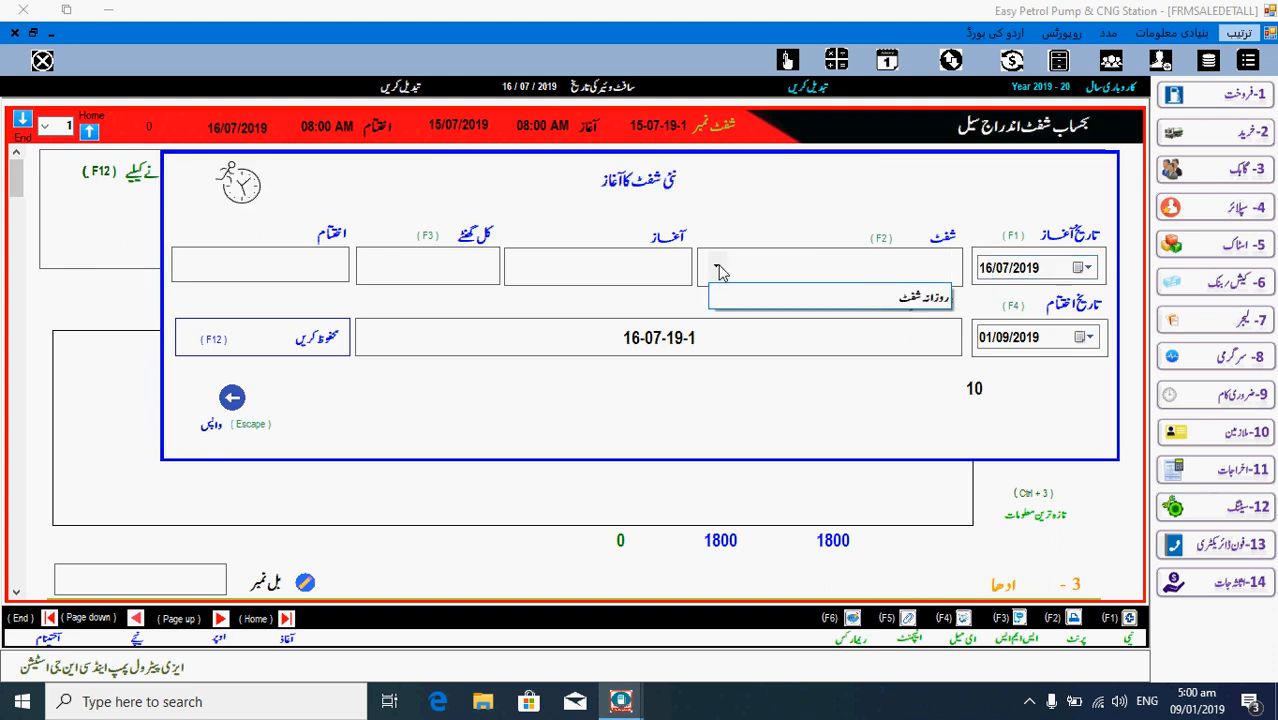
click(760, 298)
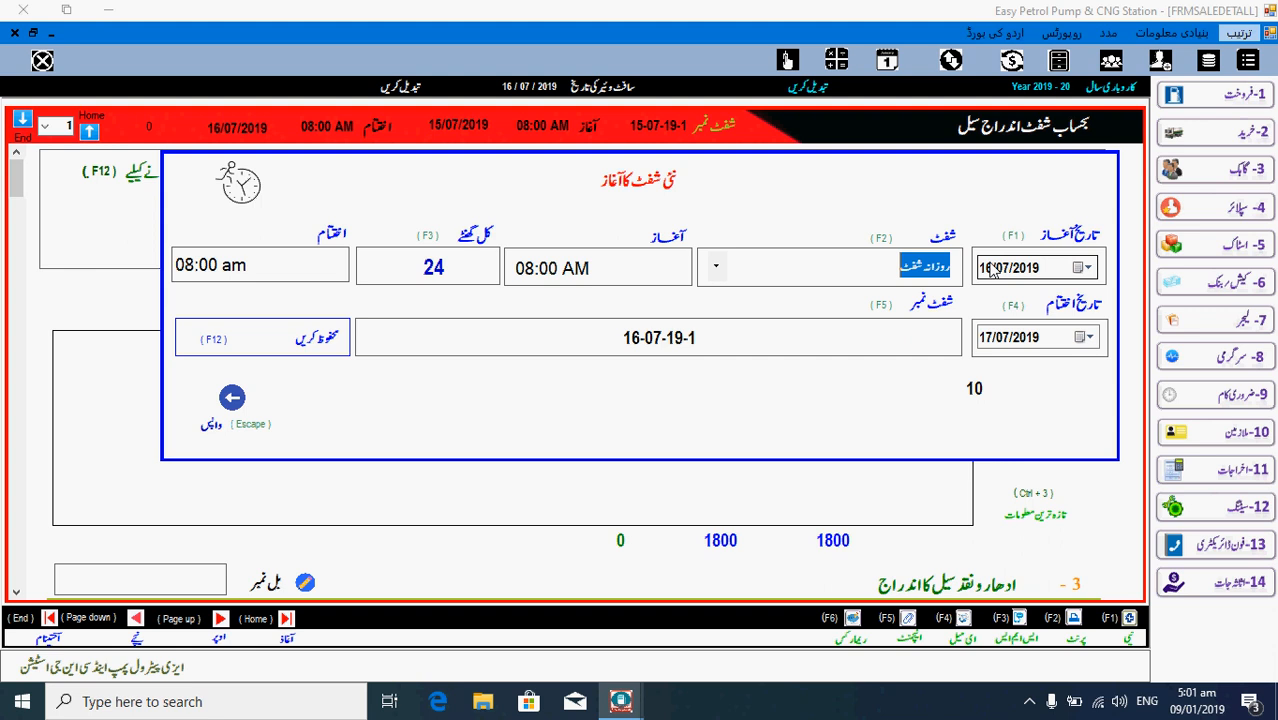
click(990, 340)
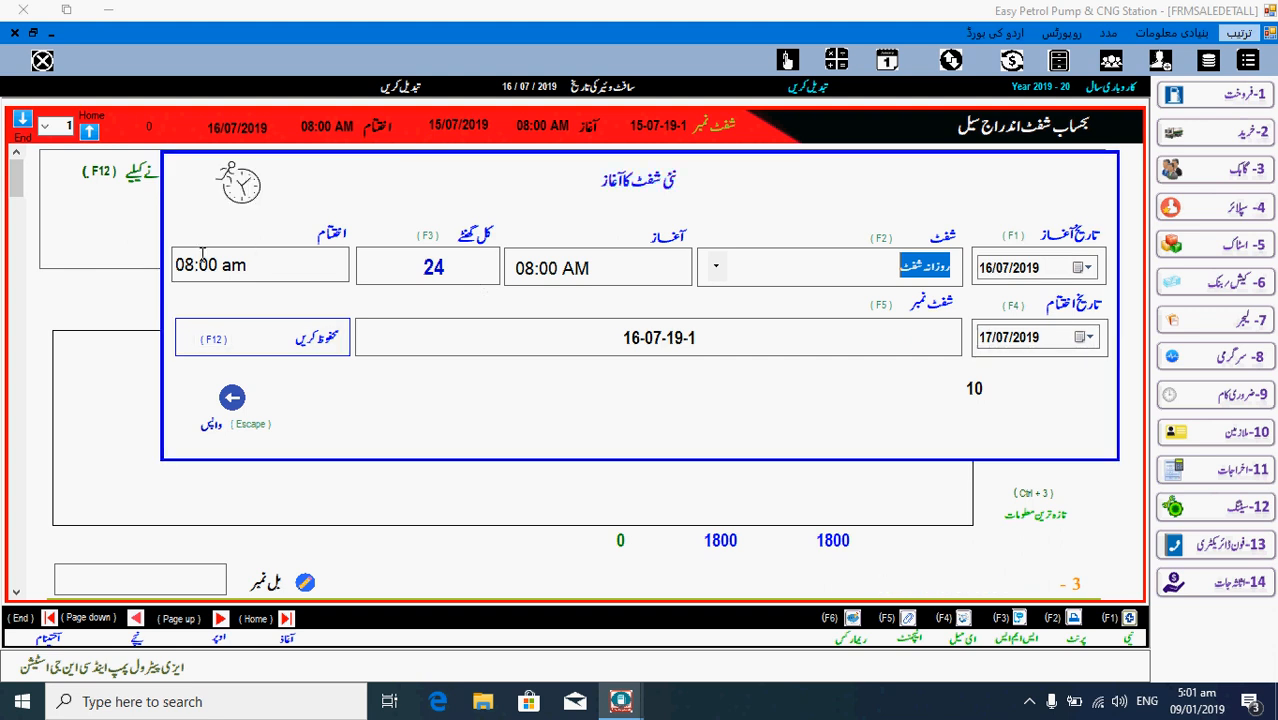
click(327, 353)
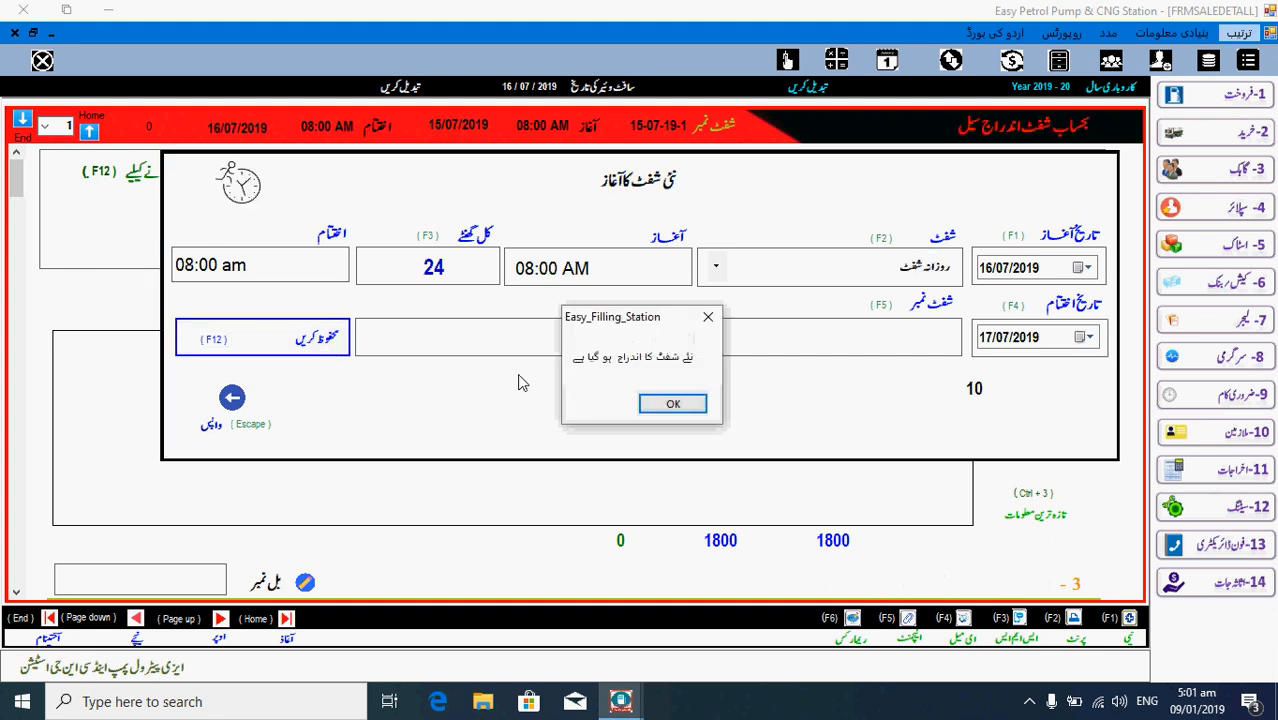
click(661, 408)
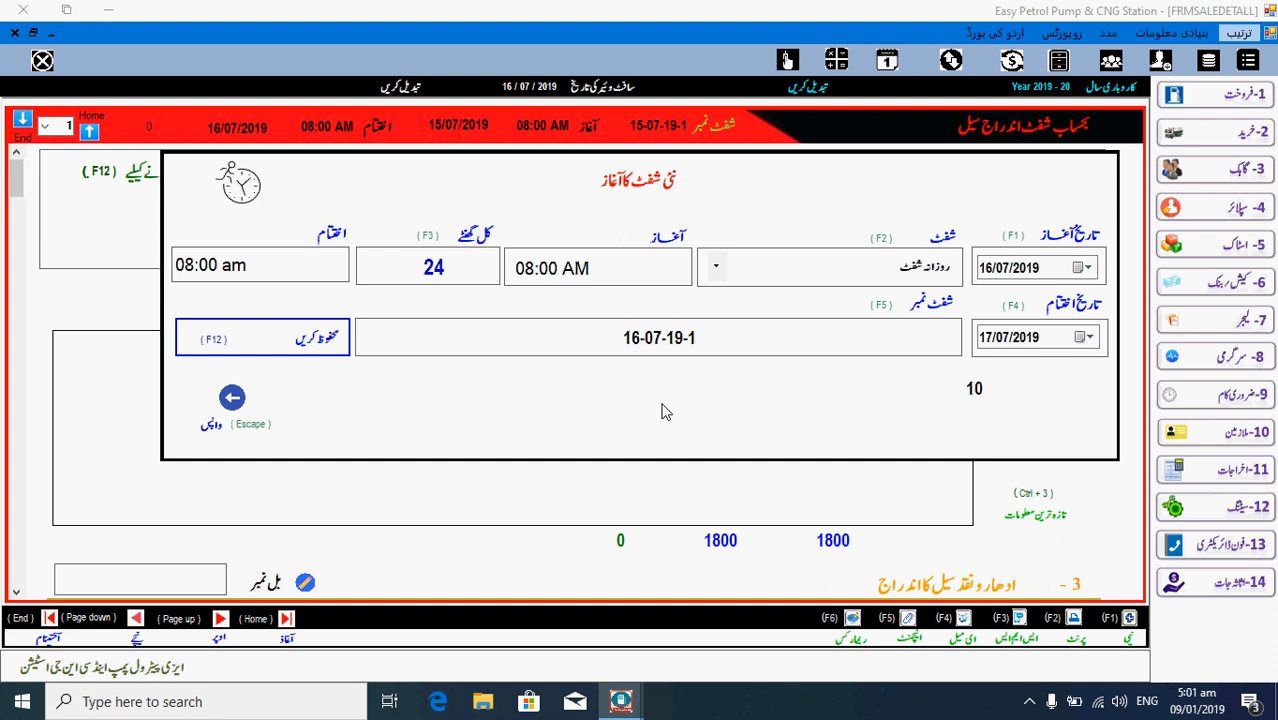
click(231, 400)
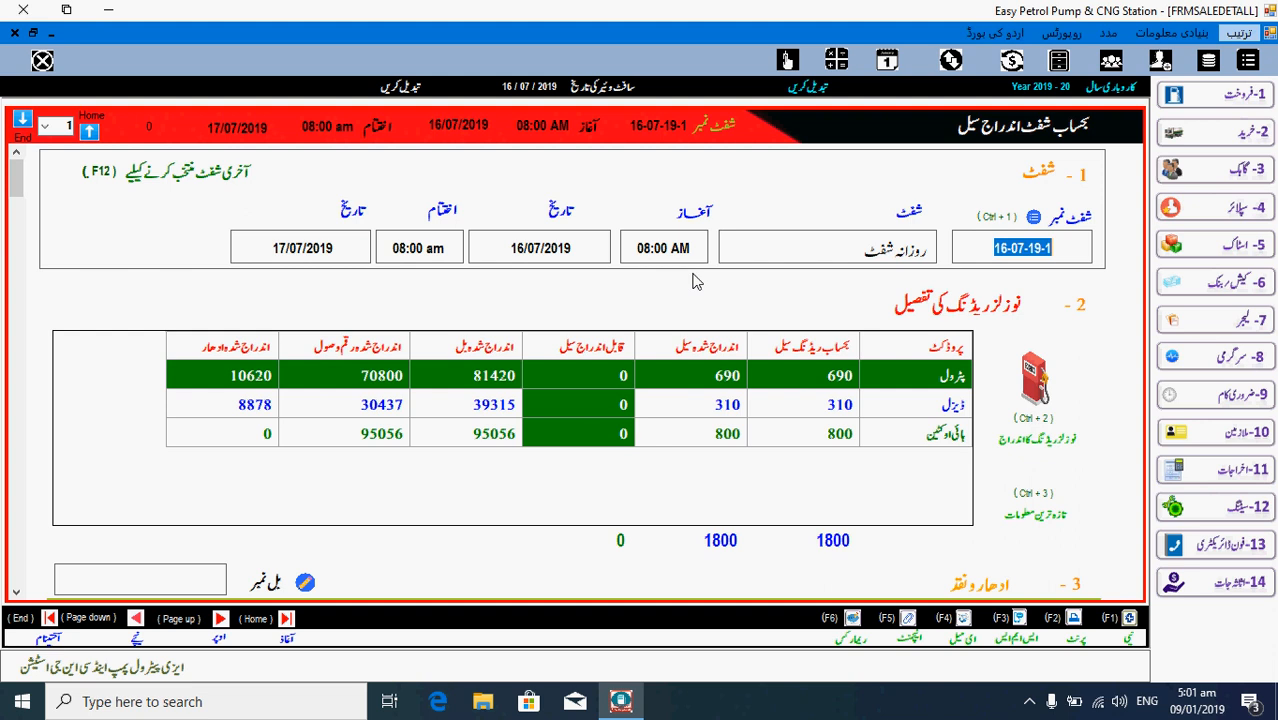
- Close the sale form and reopen item 105 from the 1-Sales list with no shift loaded
key(Escape)
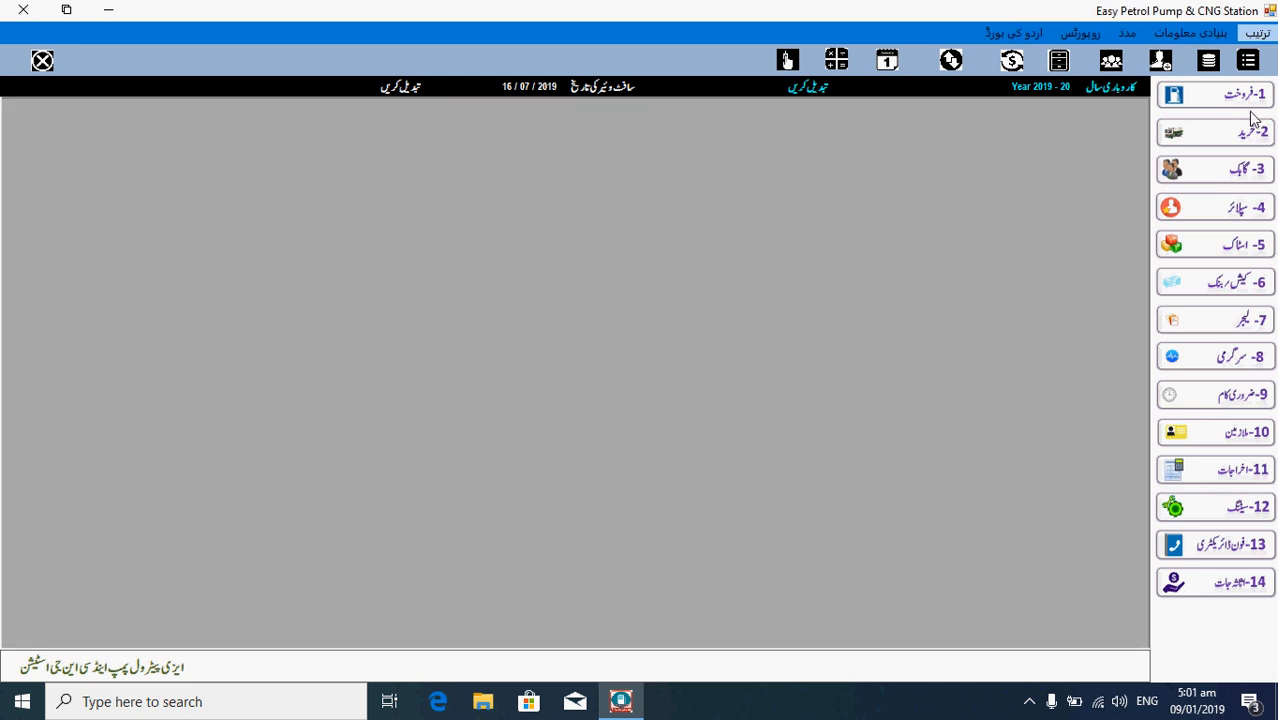
click(1252, 112)
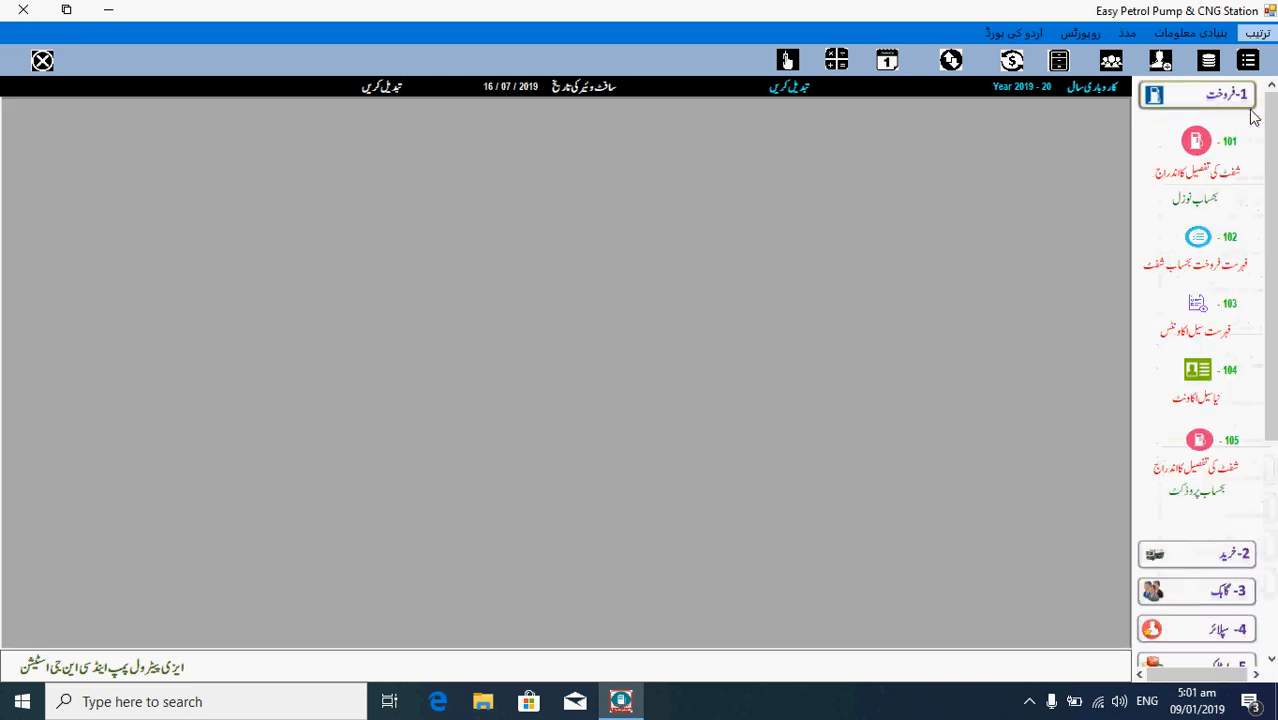
click(1200, 441)
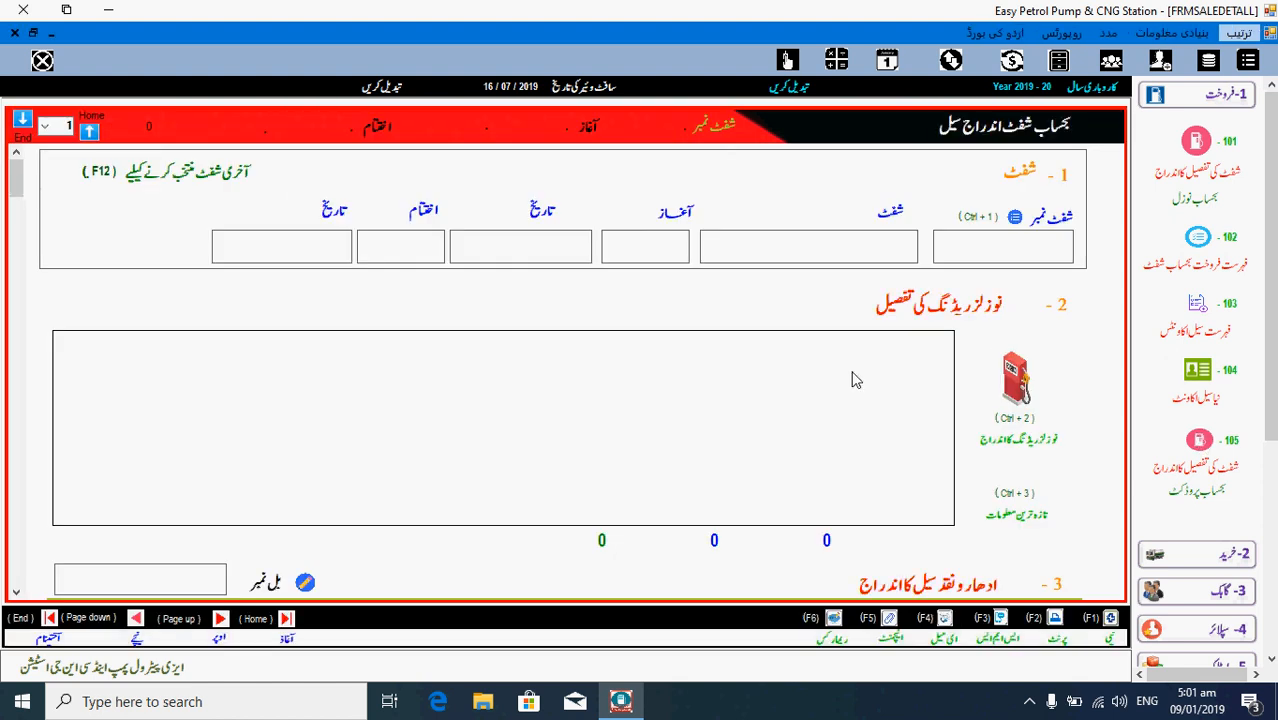
- Load the last shift and browse the form down to the cash summary and stock receipt sections
click(205, 177)
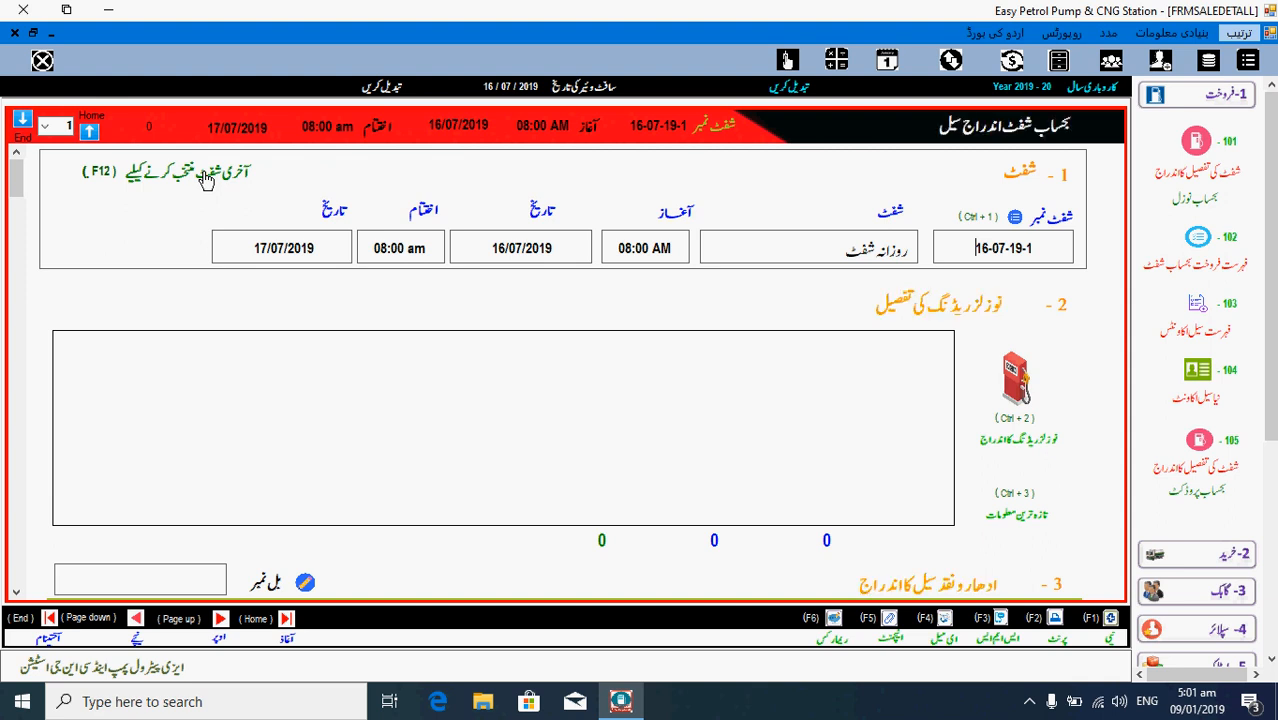
scroll(205, 178, down, 5)
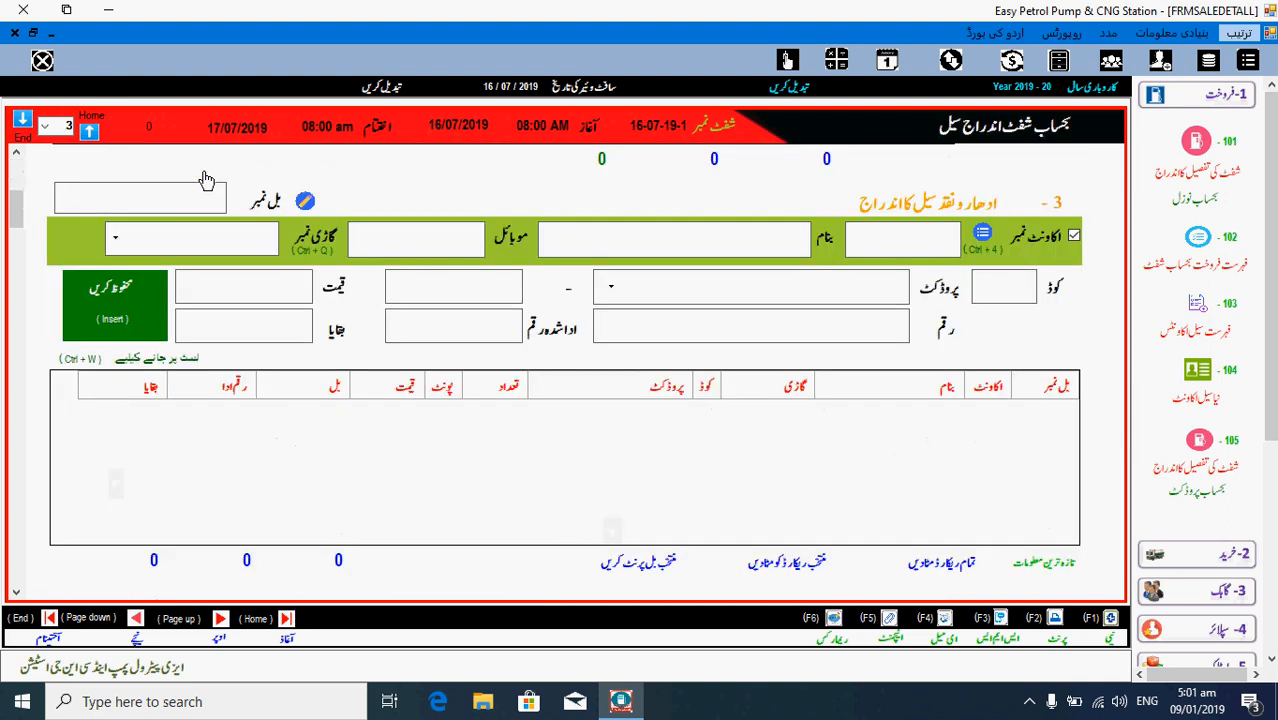
scroll(205, 178, down, 5)
scroll(205, 178, down, 3)
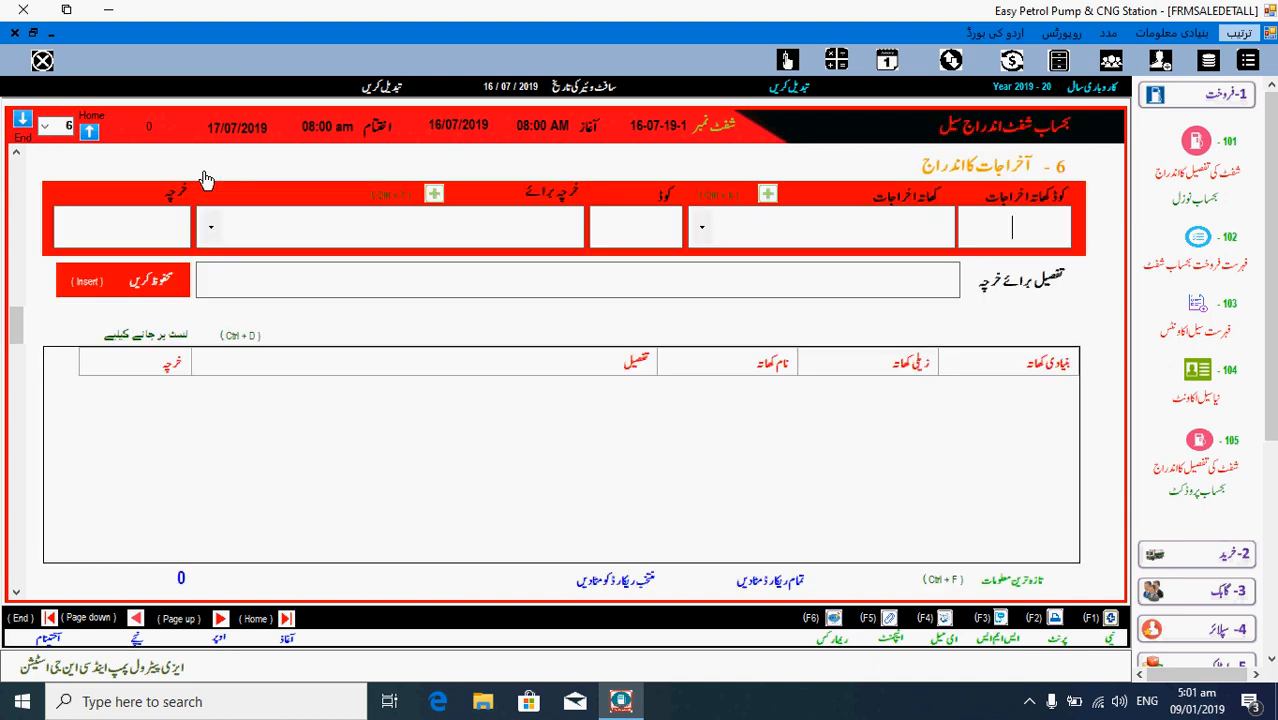
scroll(205, 178, up, 3)
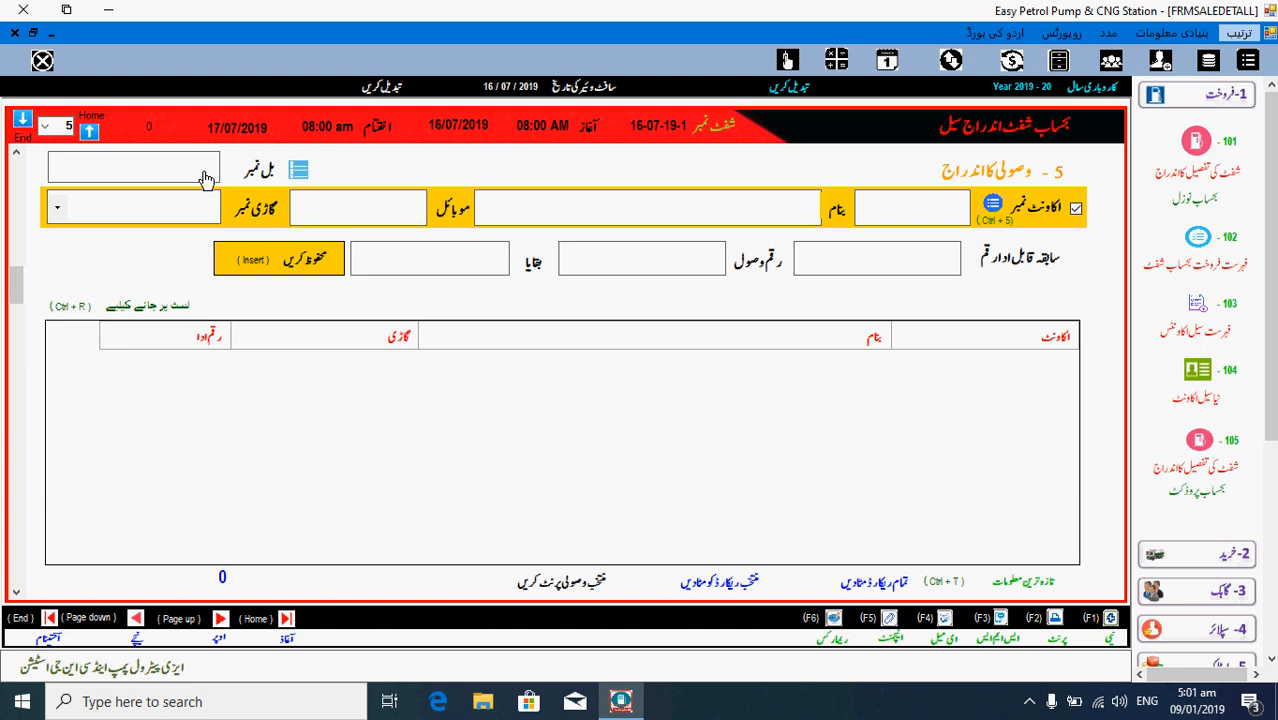
scroll(205, 178, down, 3)
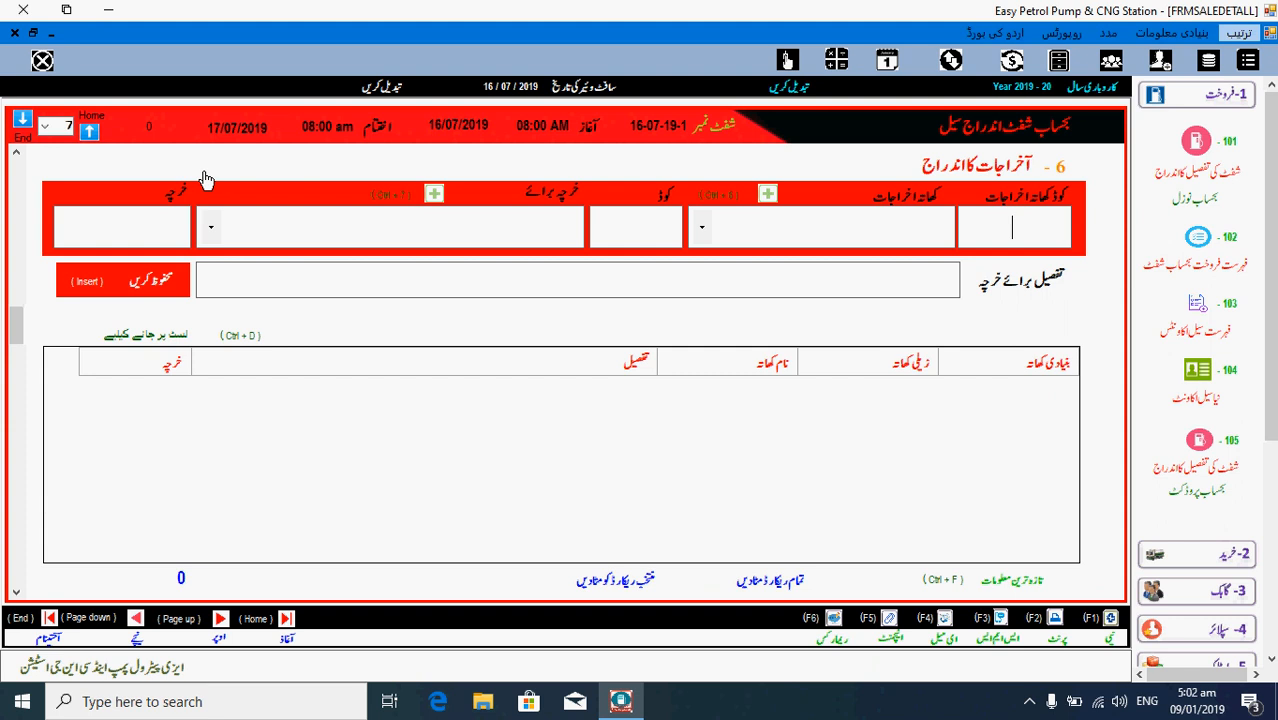
key(End)
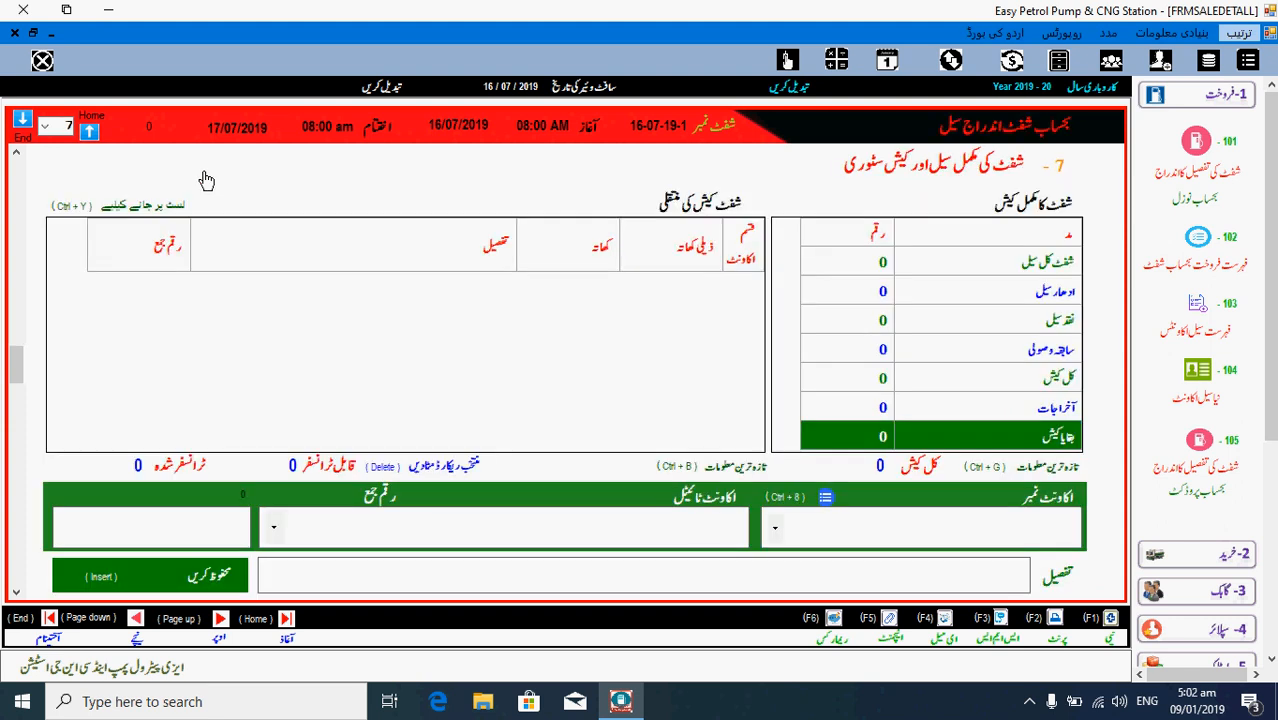
key(Page_Down)
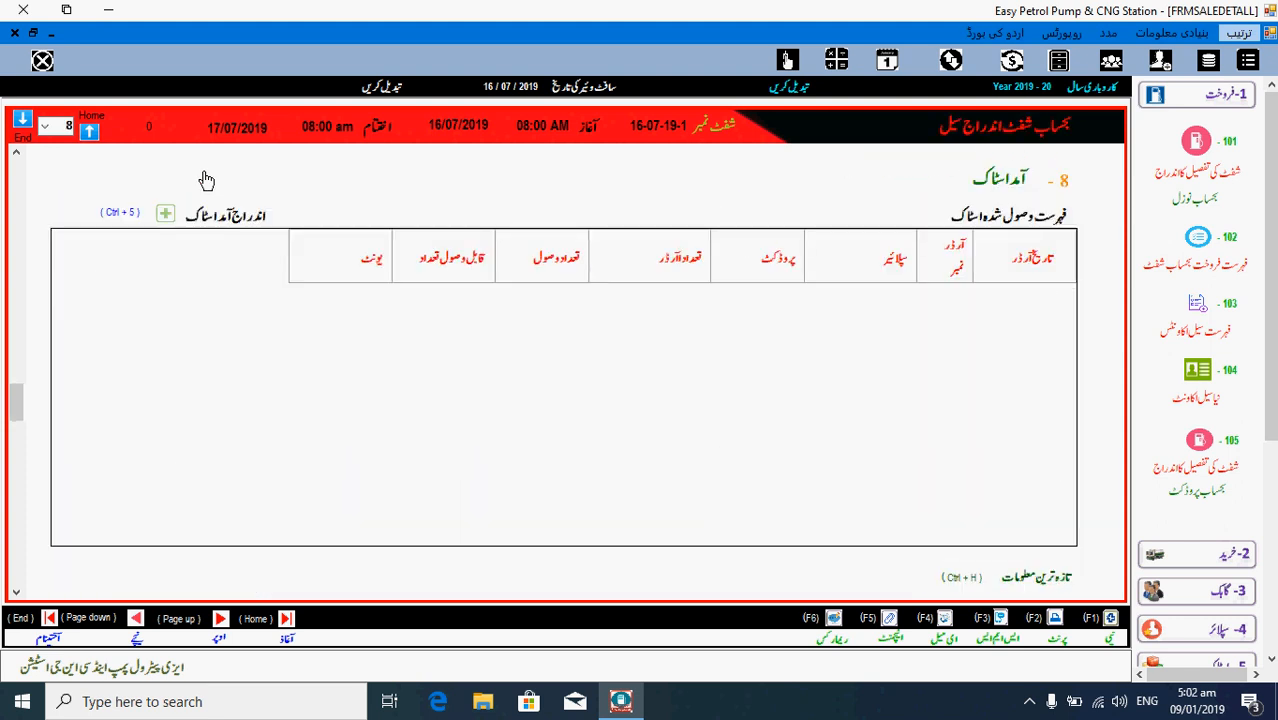
- Close and reopen item 105, then reload last shift 16-07-19-1 with an empty nozzle table
key(Escape)
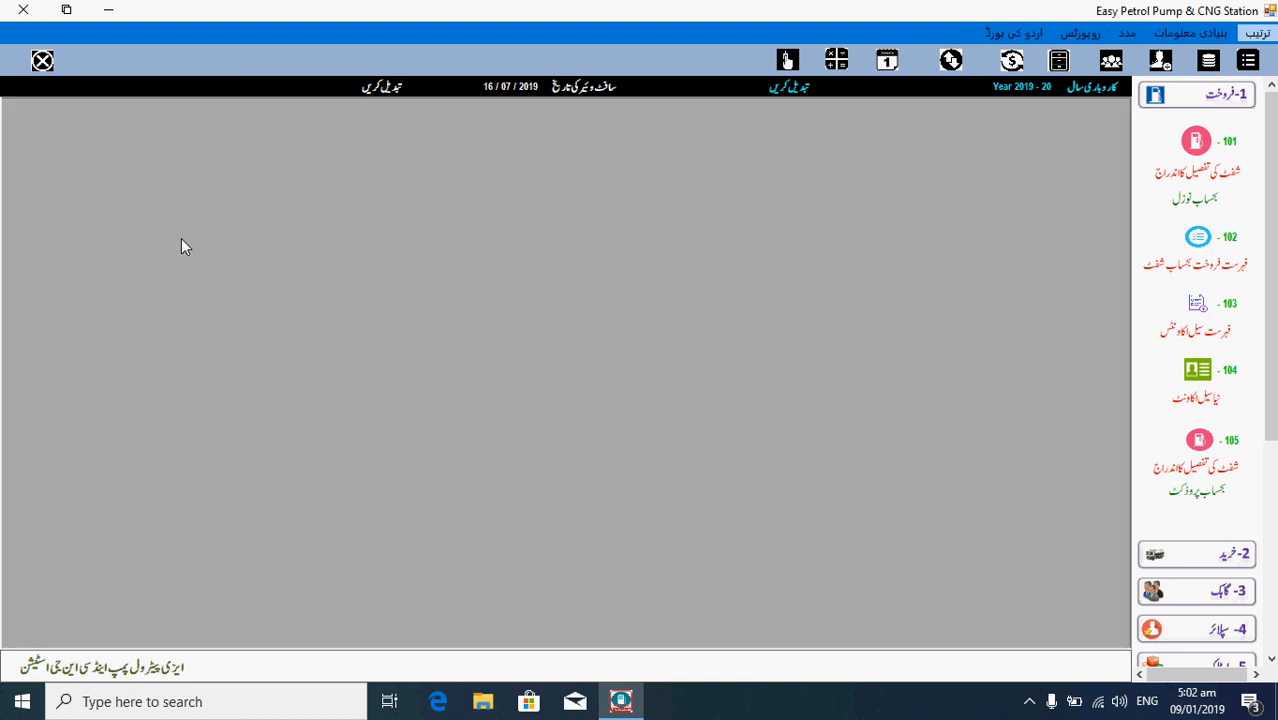
click(1216, 468)
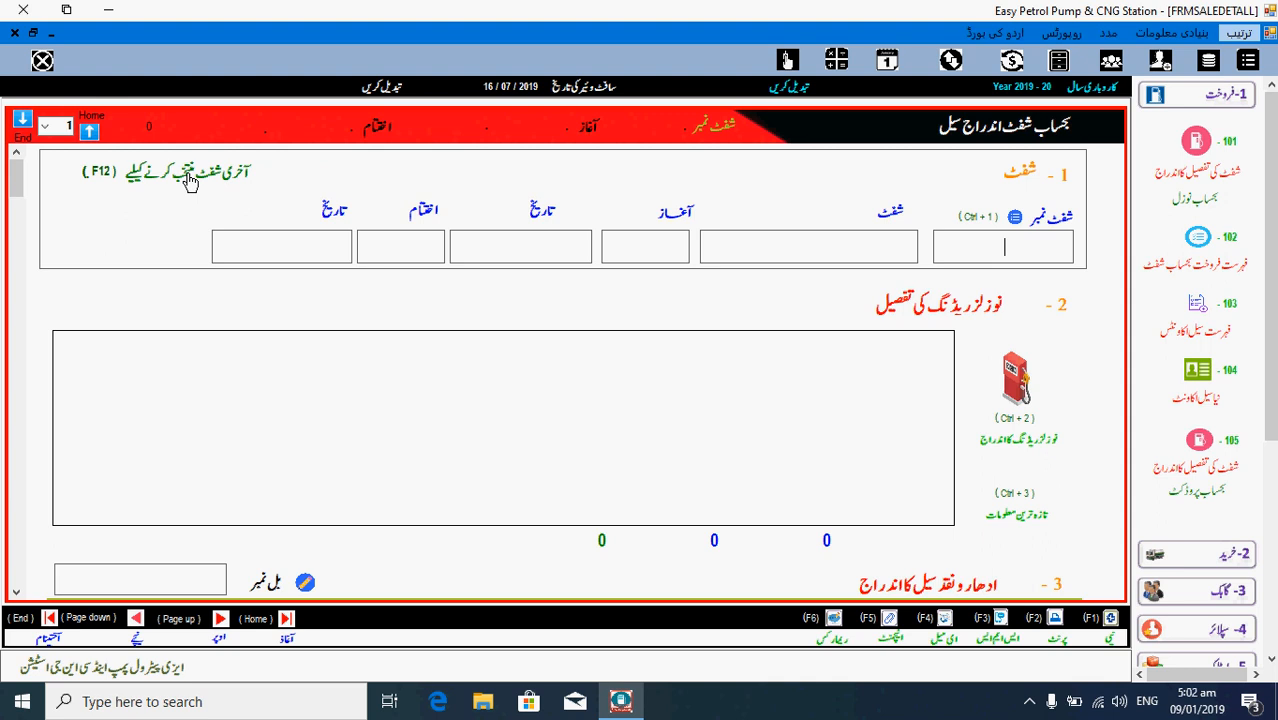
click(190, 180)
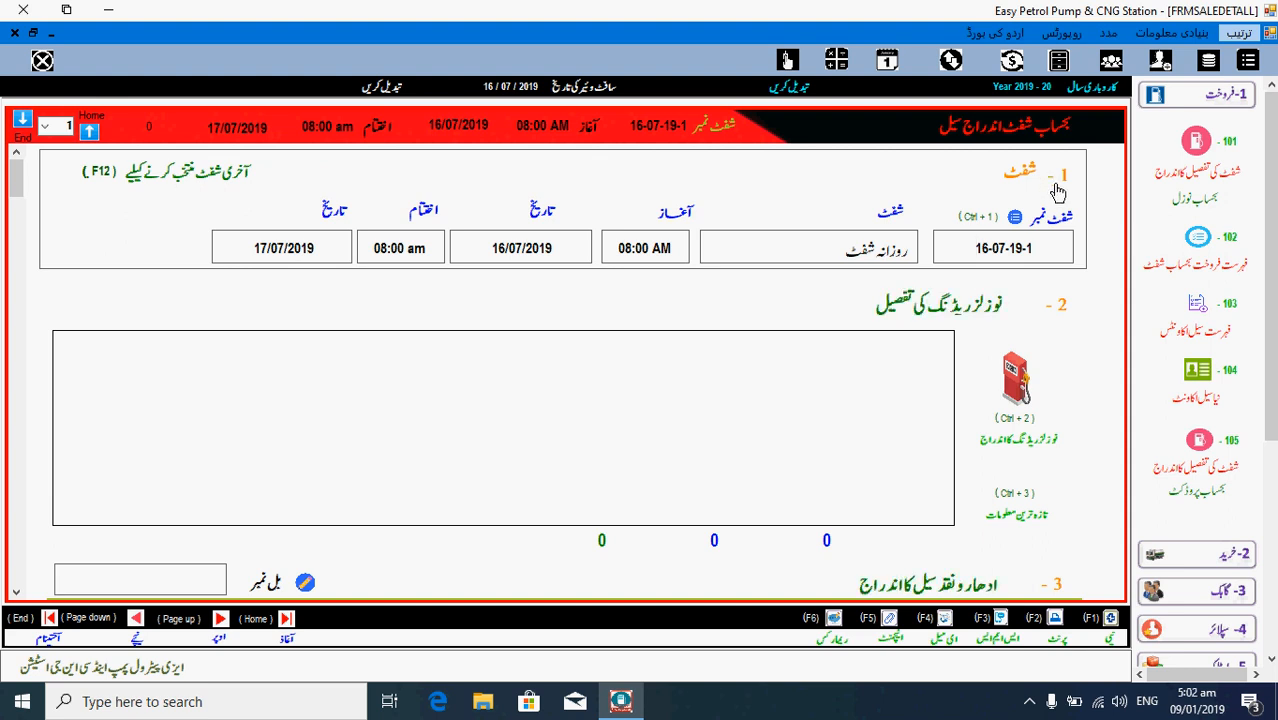
click(1015, 220)
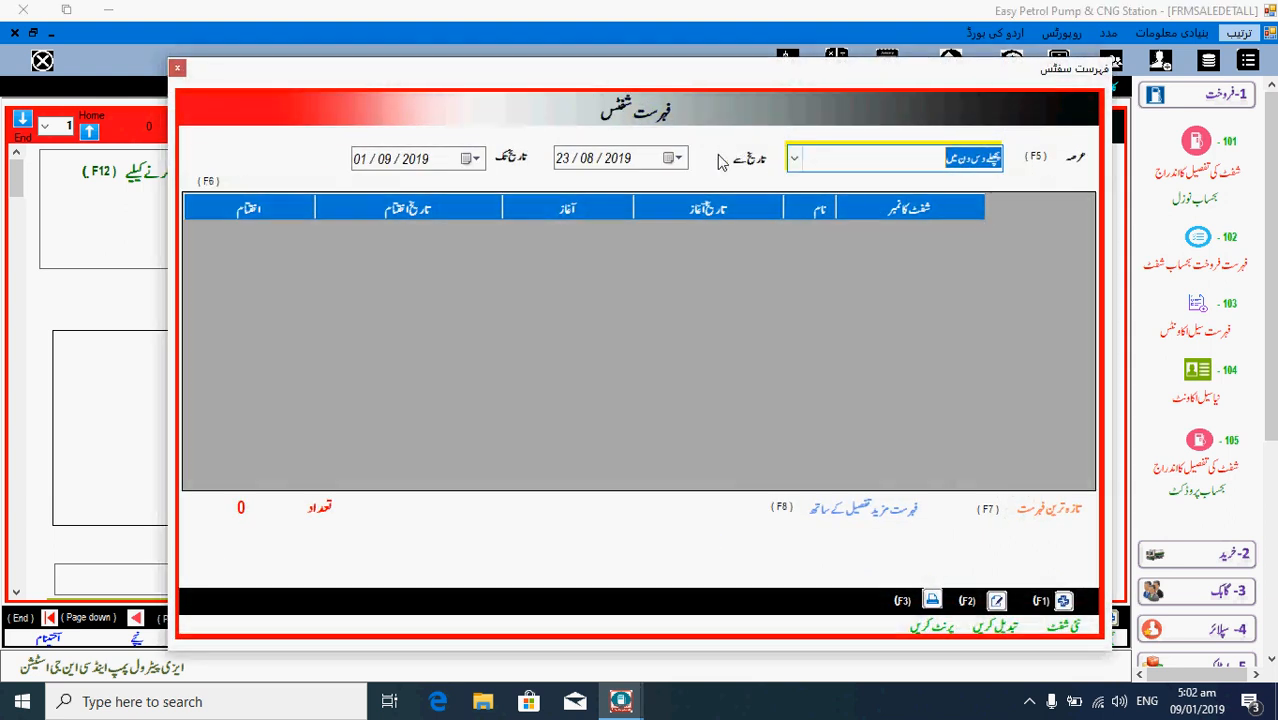
click(677, 158)
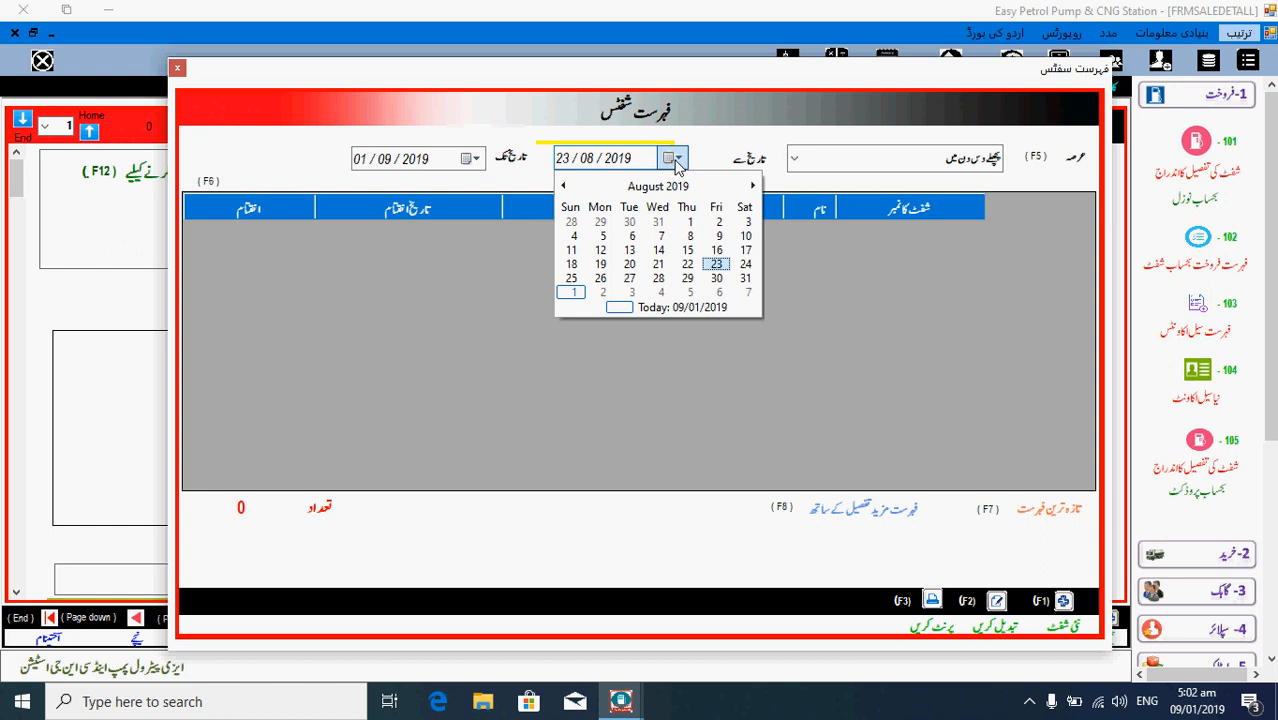
click(563, 186)
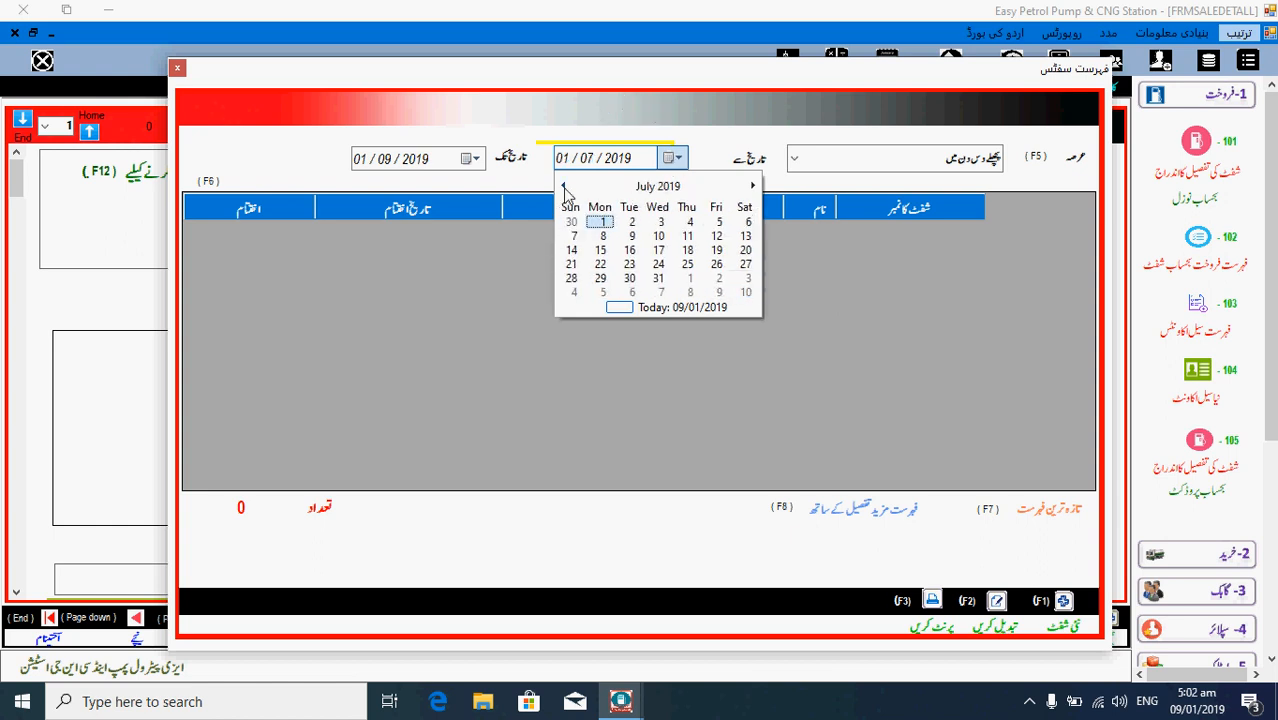
click(601, 222)
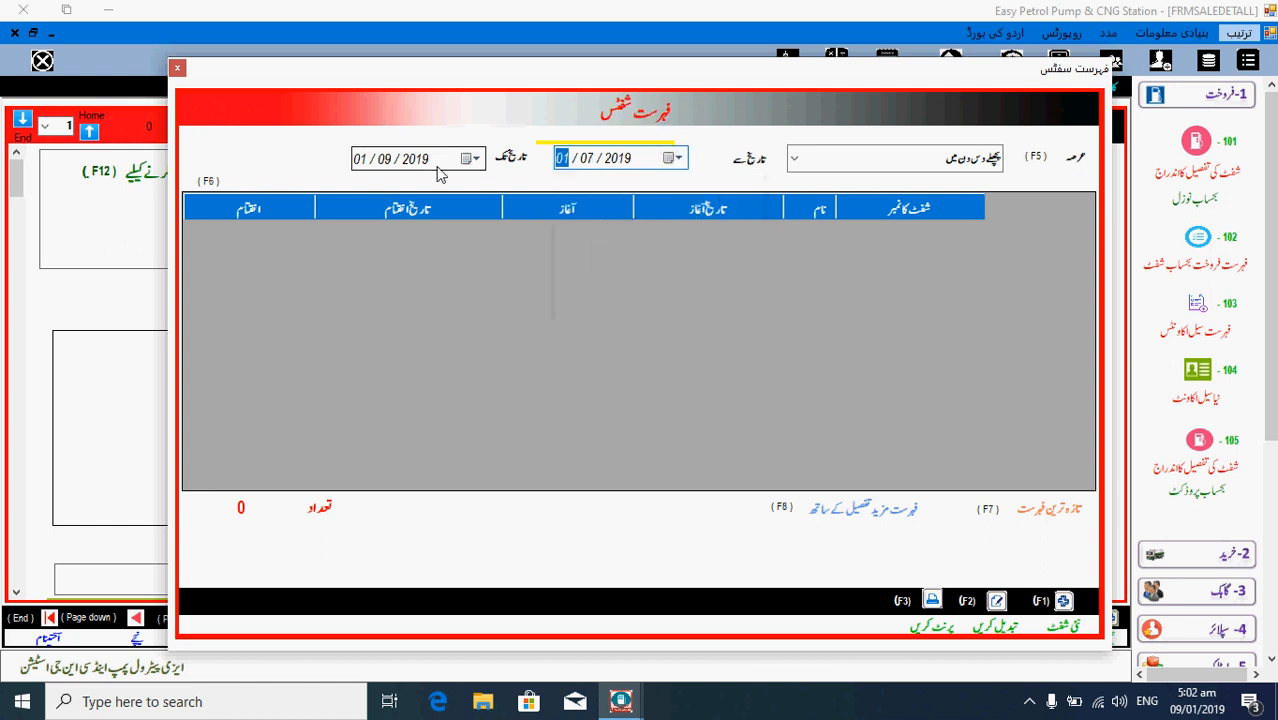
click(1057, 510)
click(698, 321)
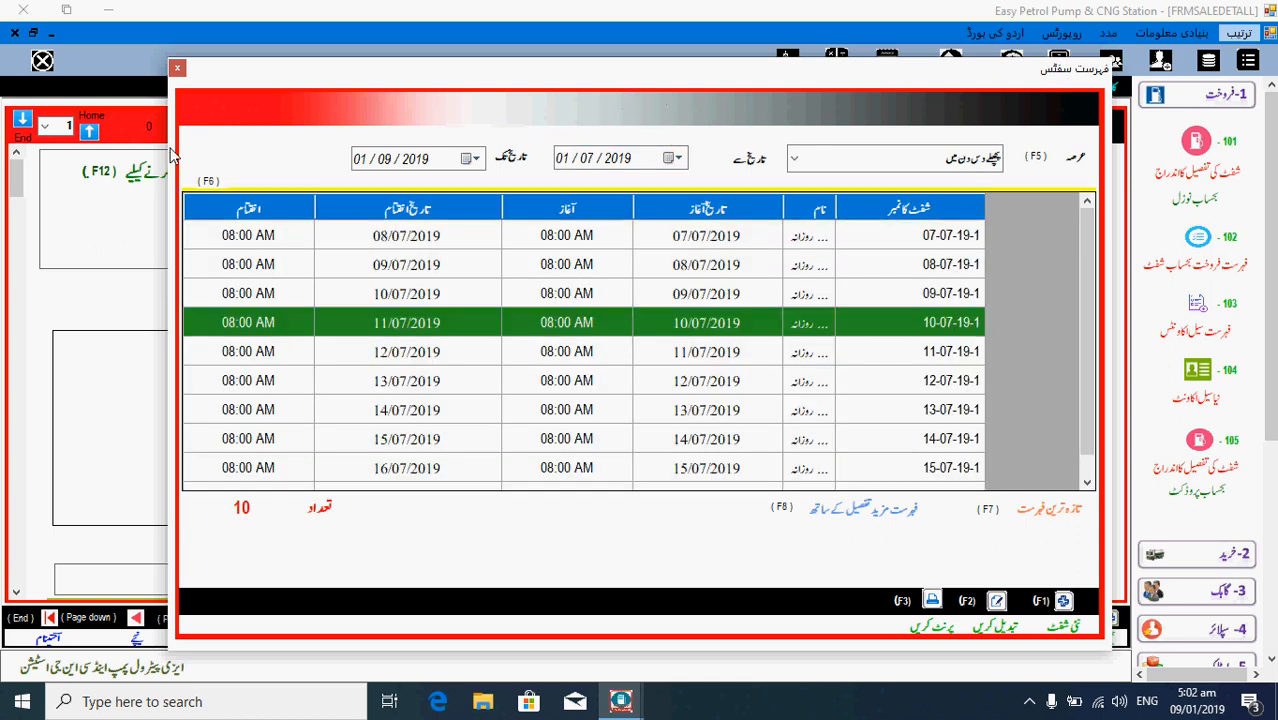
key(Escape)
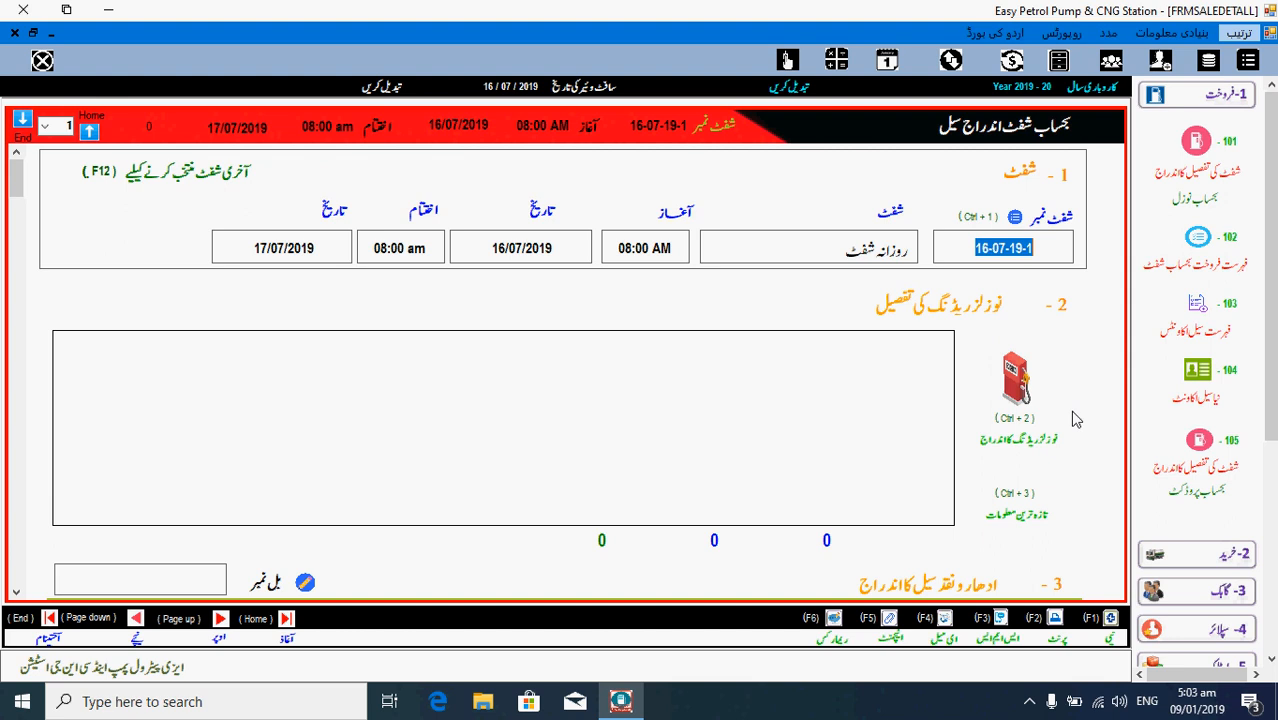
- Open the nozzle readings entry (Ctrl+2) and select nozzle 1's closing reading cell
click(1020, 402)
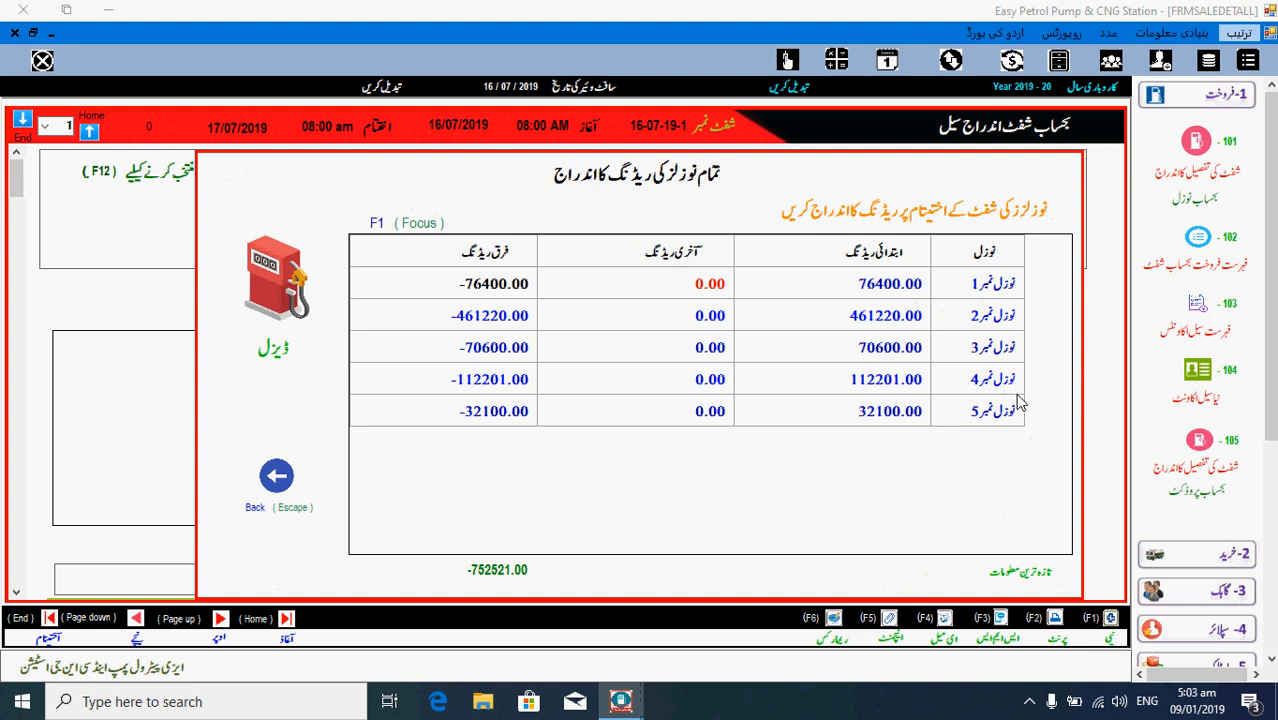
click(980, 322)
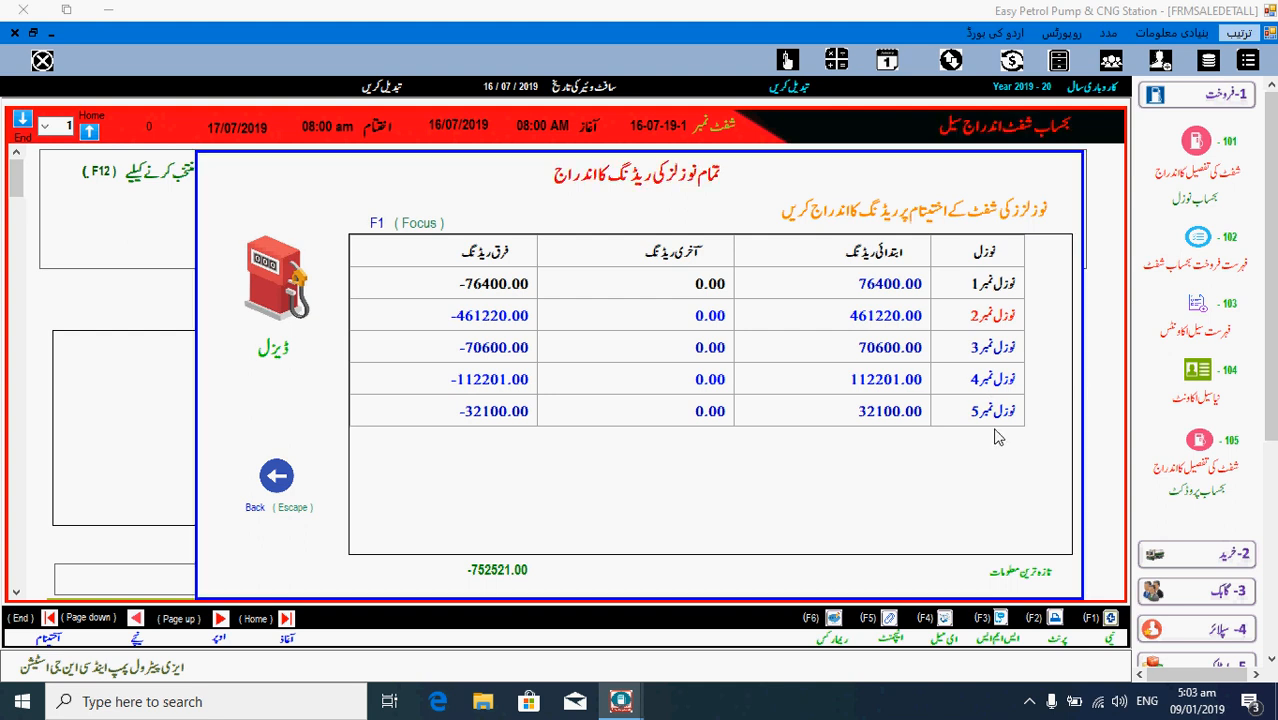
key(F1)
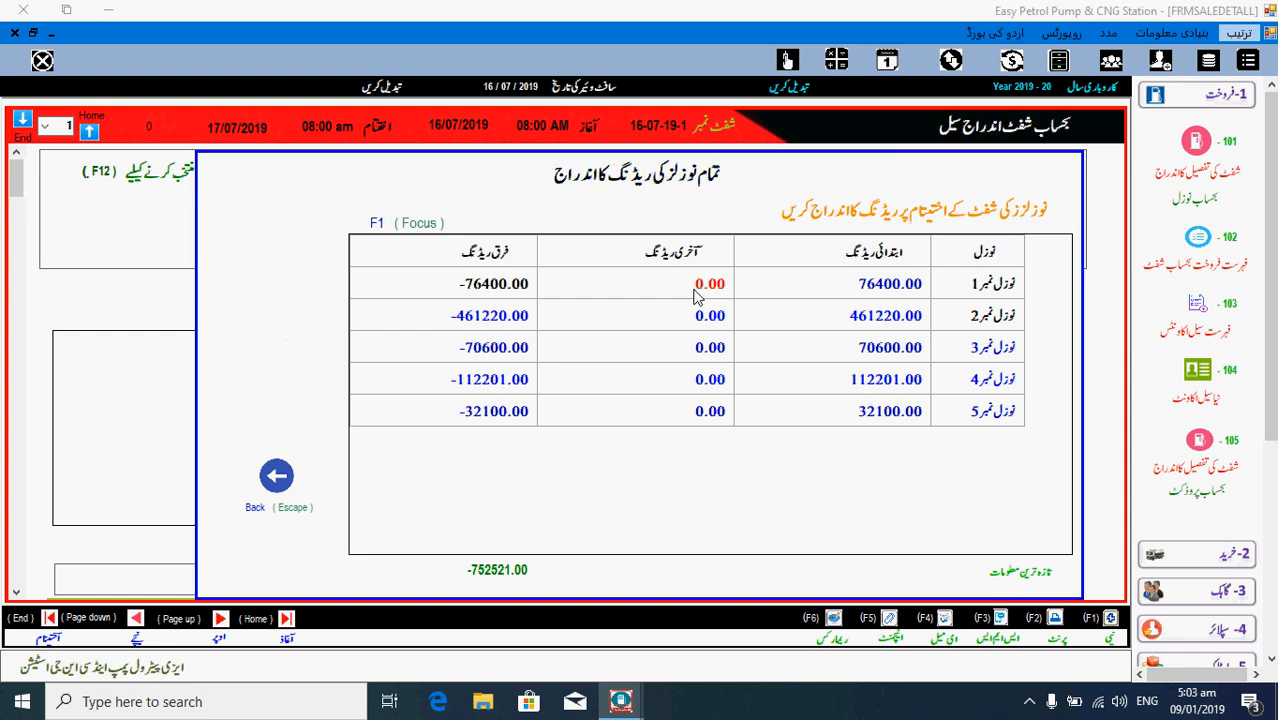
click(697, 290)
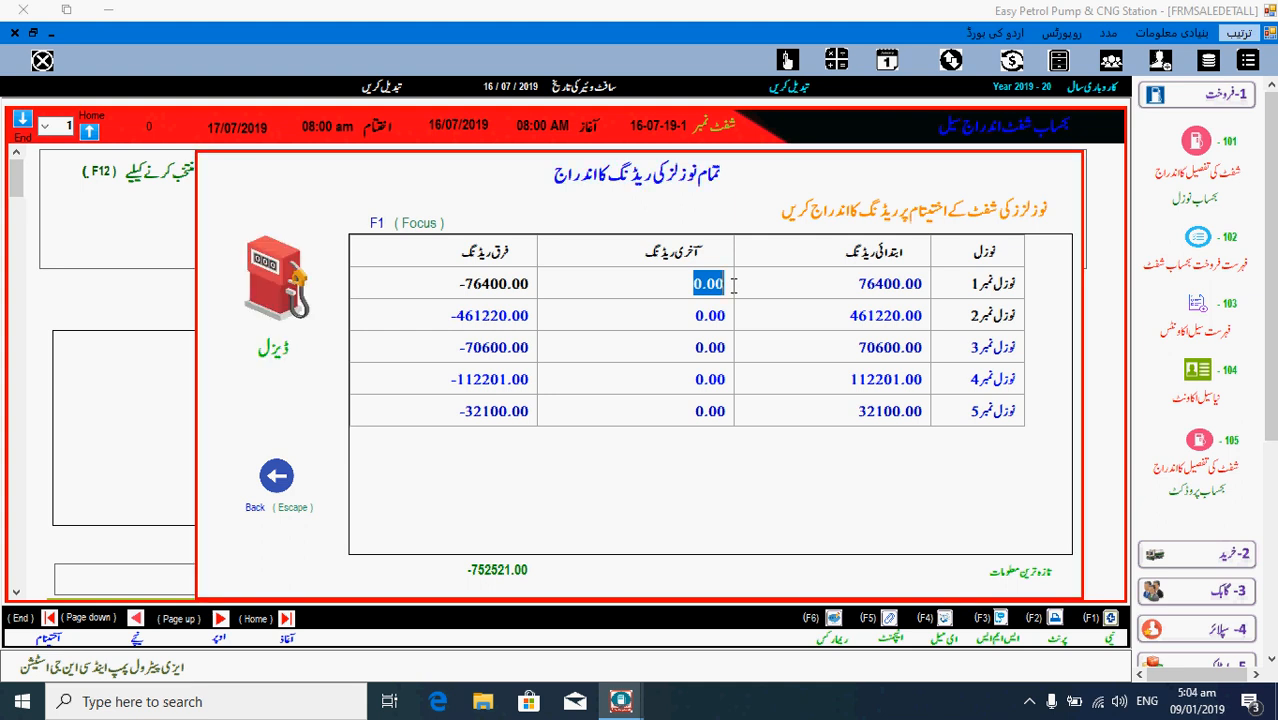
- Enter closing readings 76500, 461330, 70760 and 112340 for nozzles 1–4, and type 32450 for nozzle 5
text(76500)
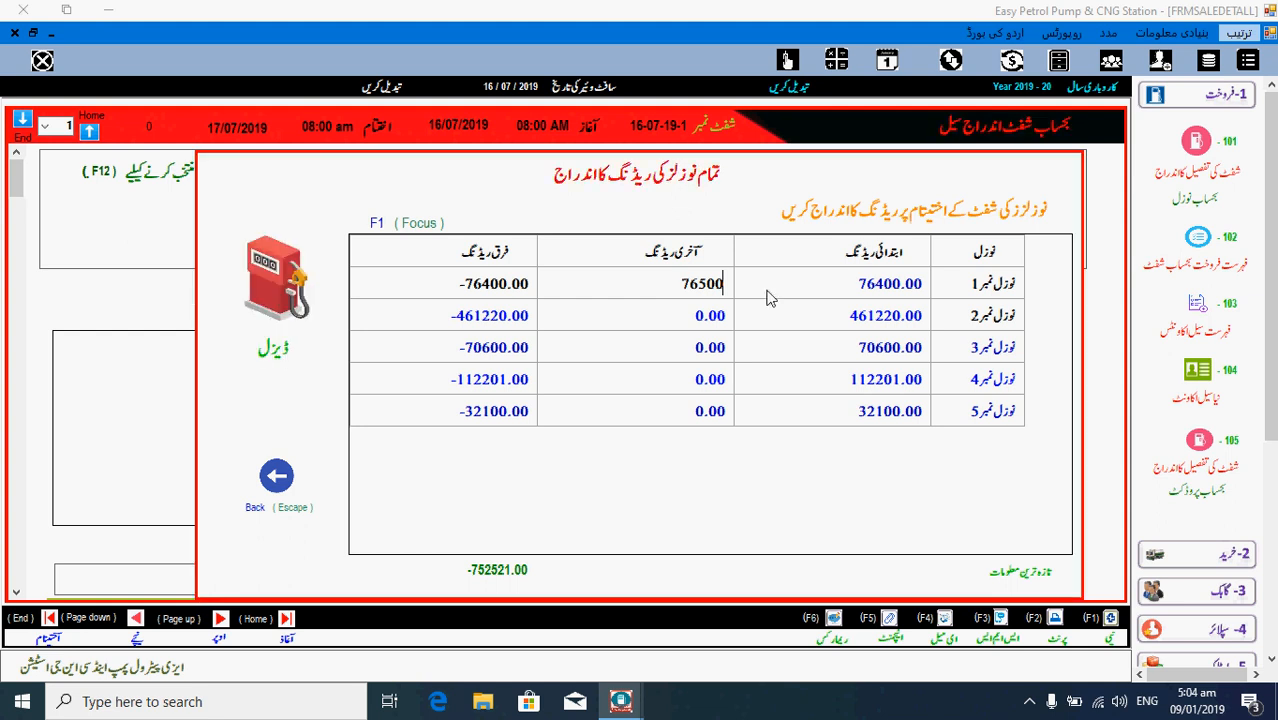
key(Return)
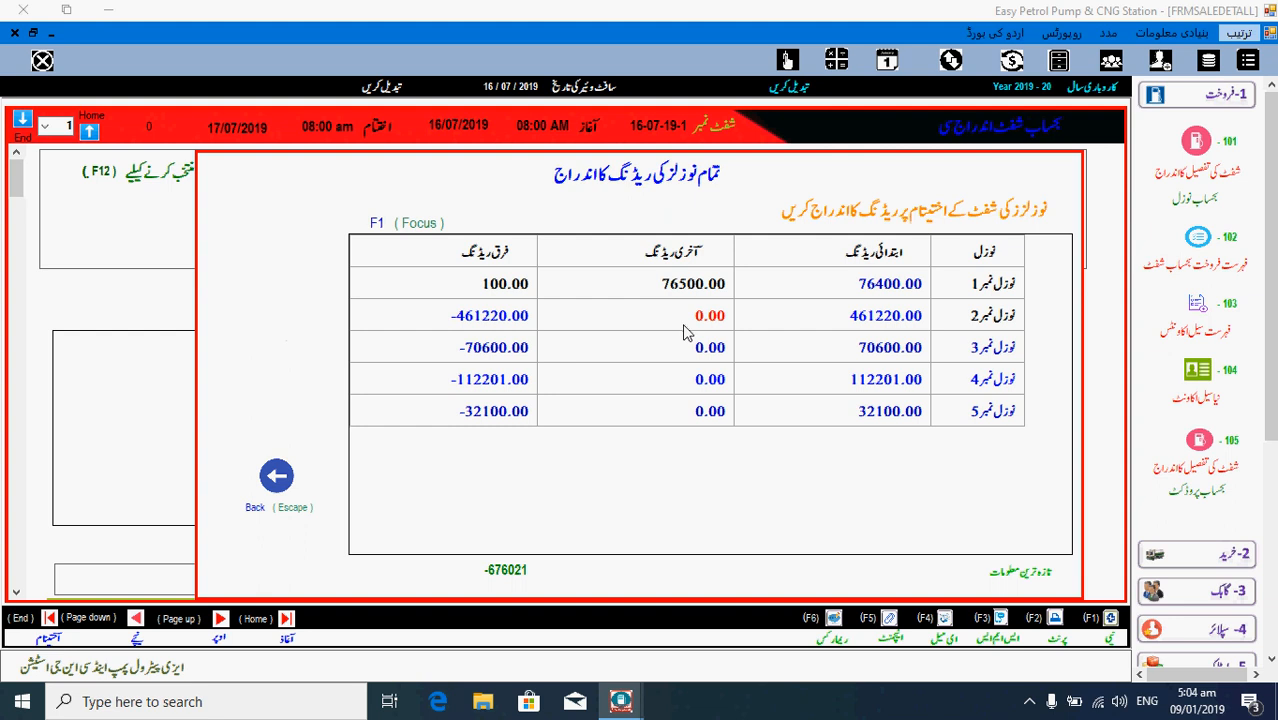
text(46)
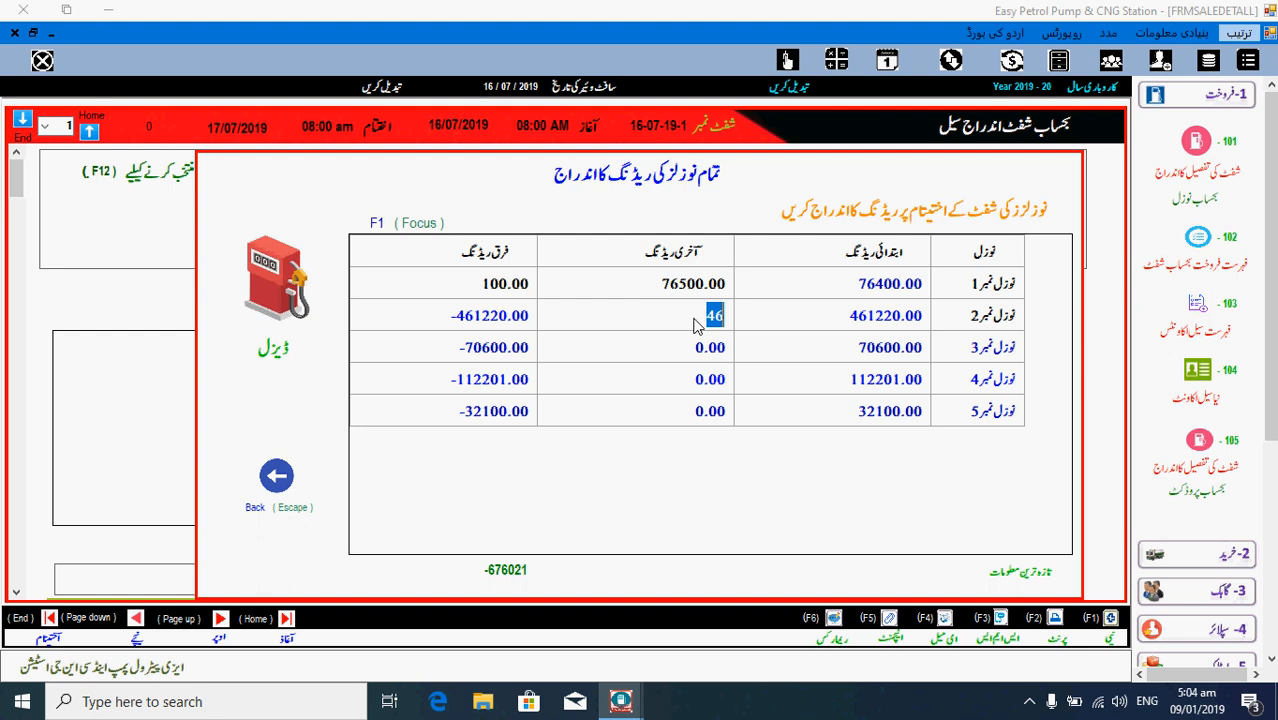
text(12)
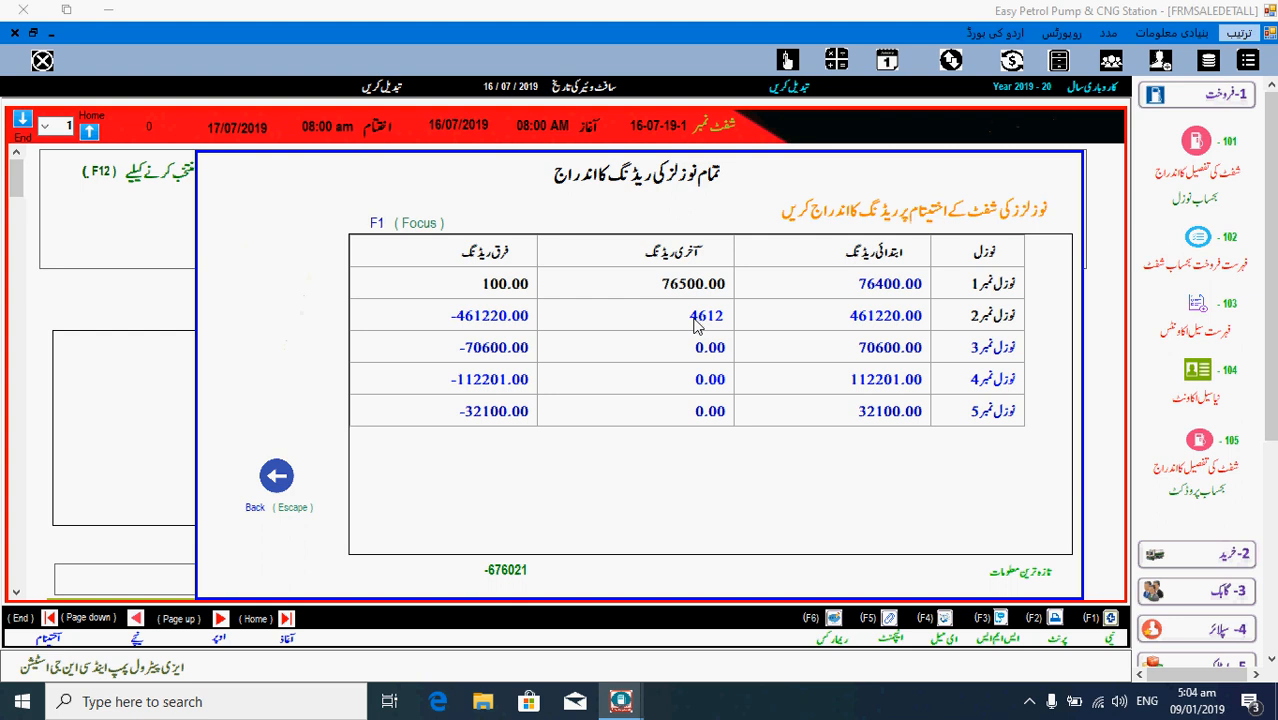
key(BackSpace)
text(3)
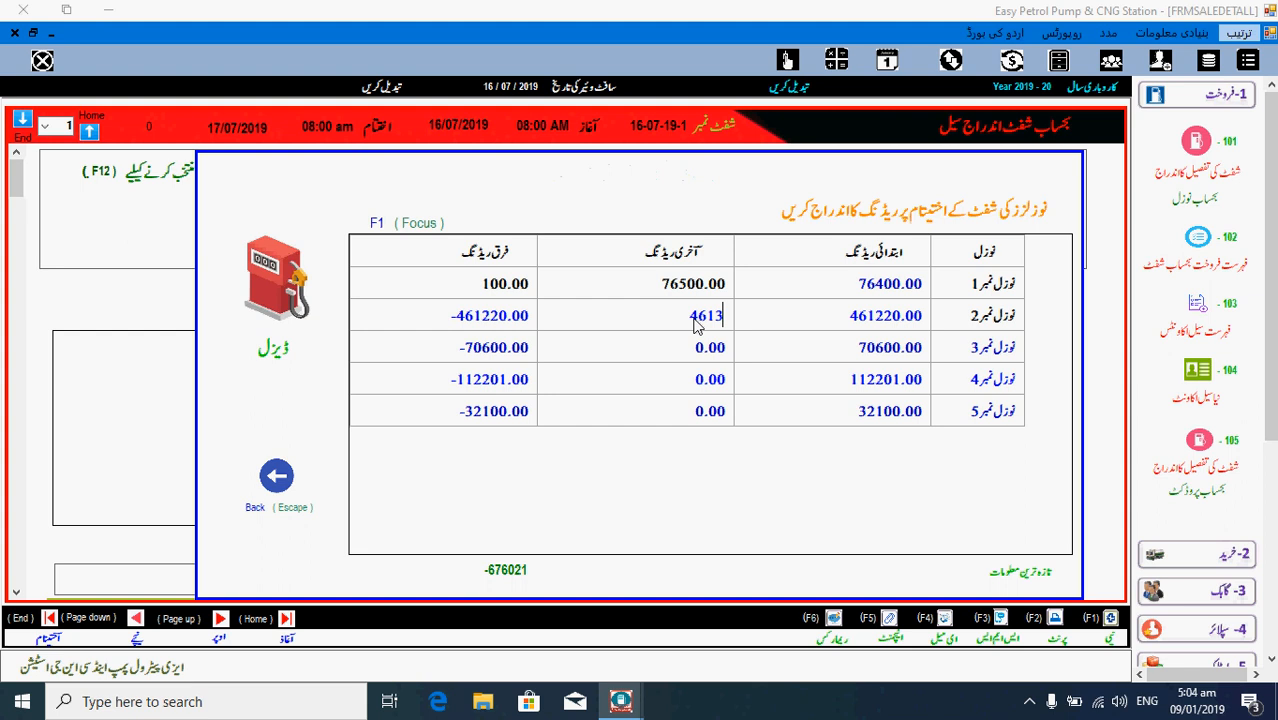
text(30)
key(Return)
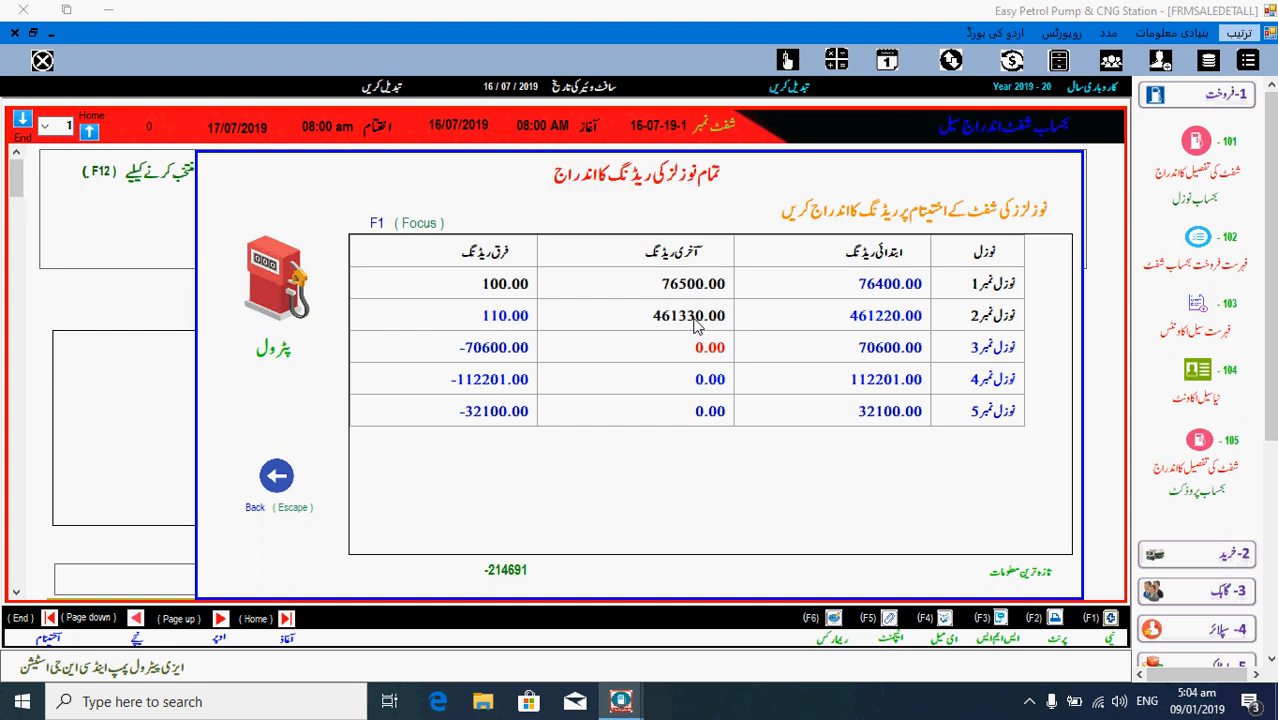
text(70)
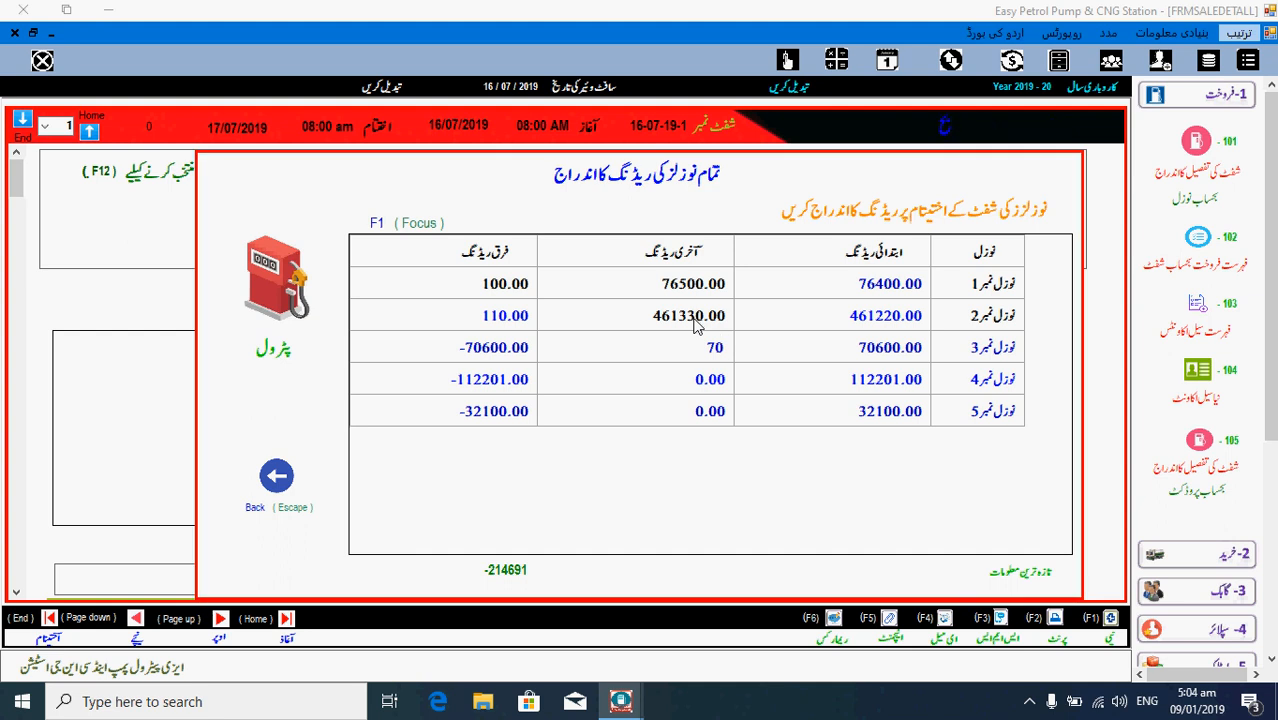
text(760)
key(Return)
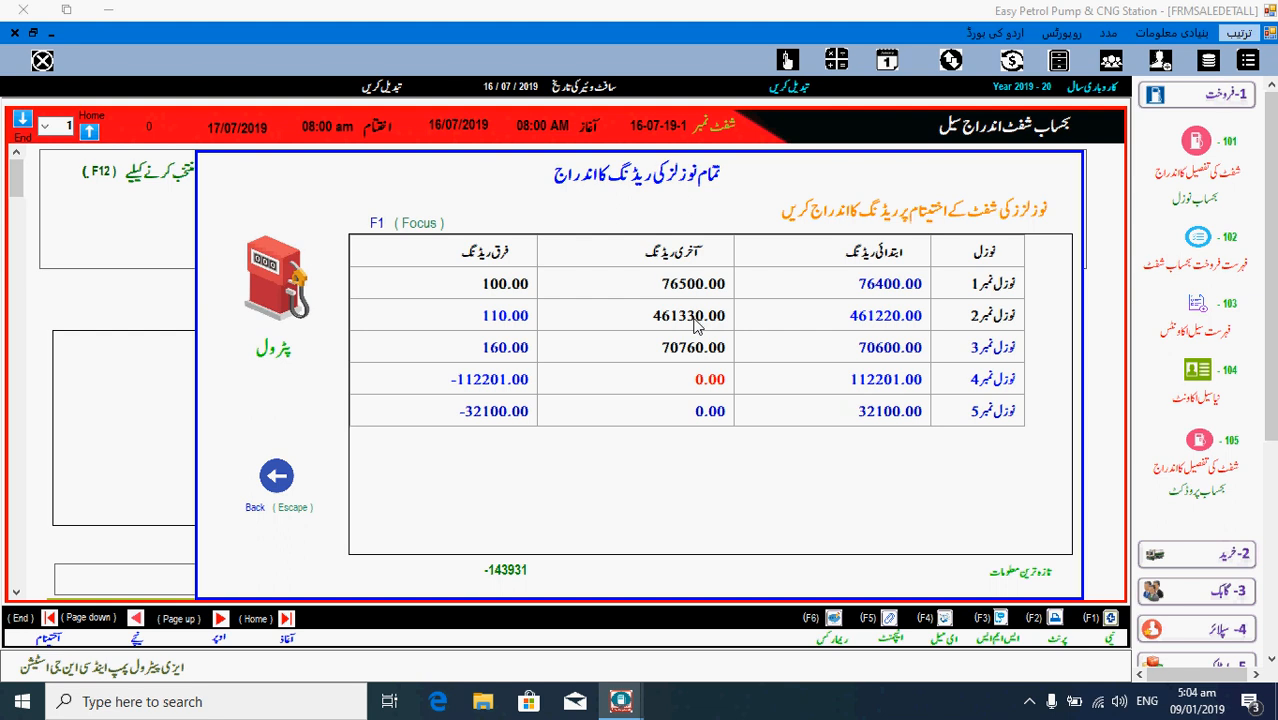
text(112)
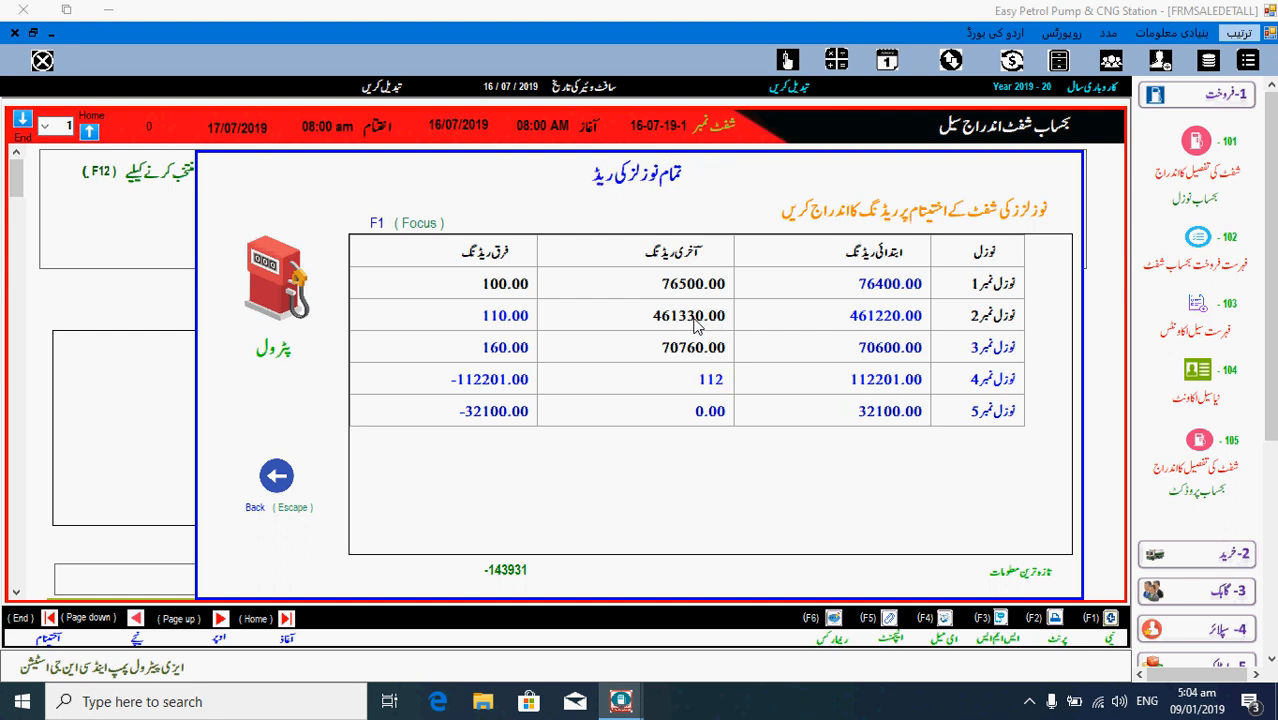
text(340)
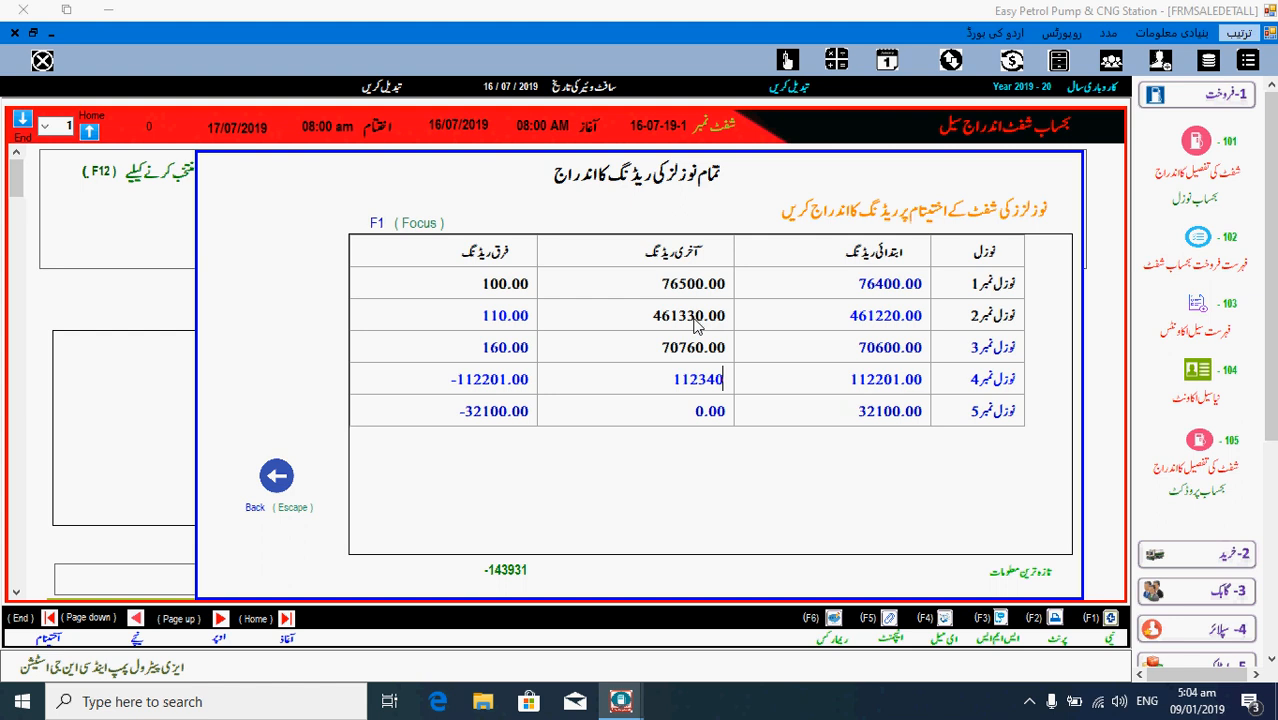
key(Return)
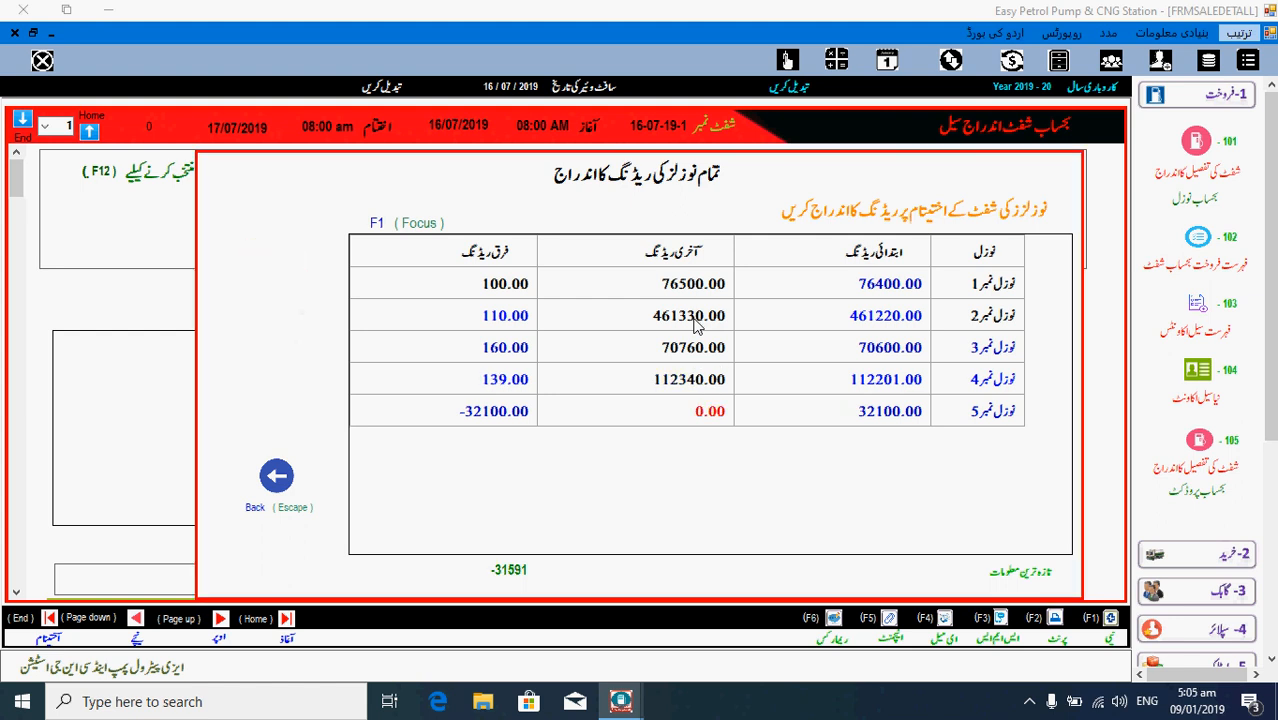
text(32450)
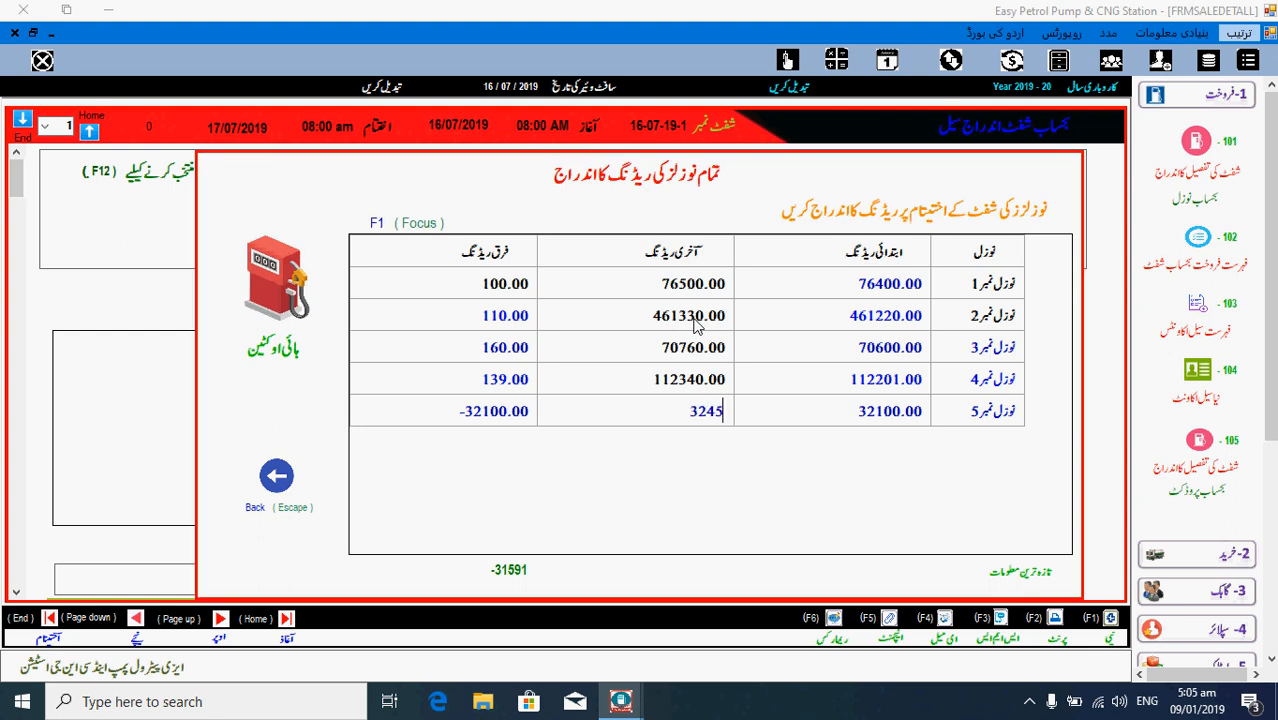
- Commit nozzle 5's closing reading of 32450, totalling 859, and return to the shift sale form
key(Return)
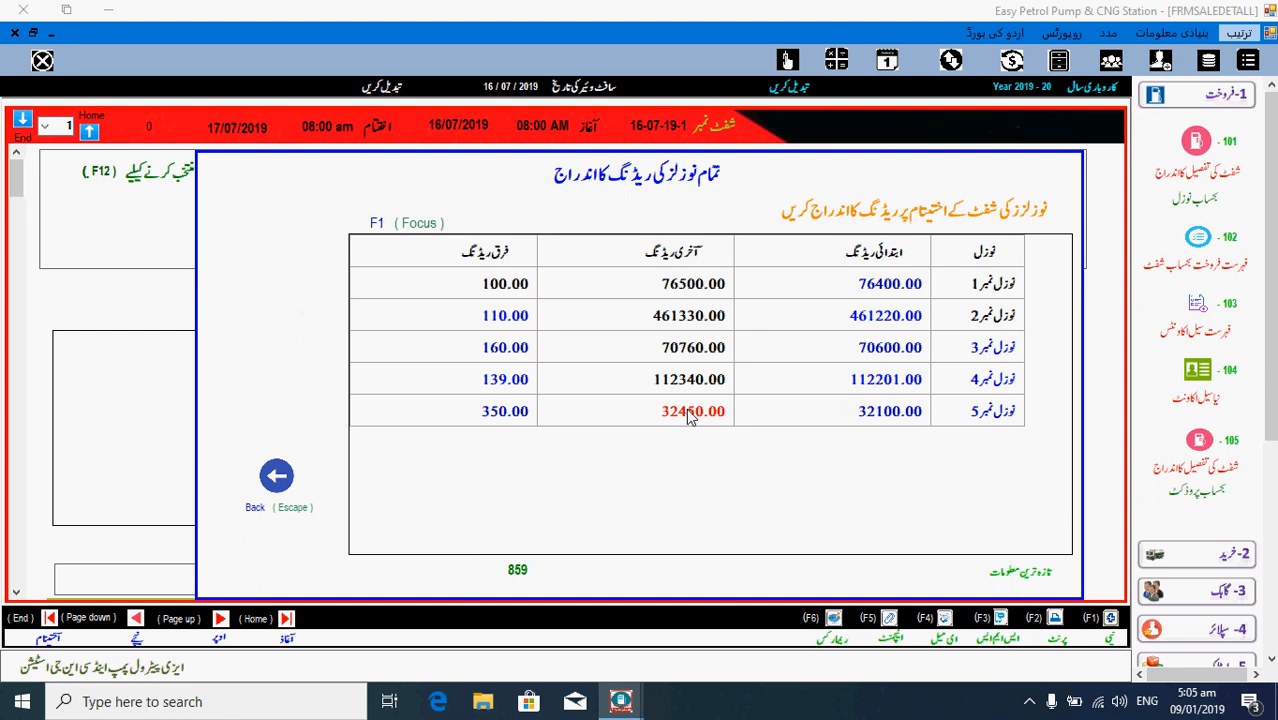
click(277, 474)
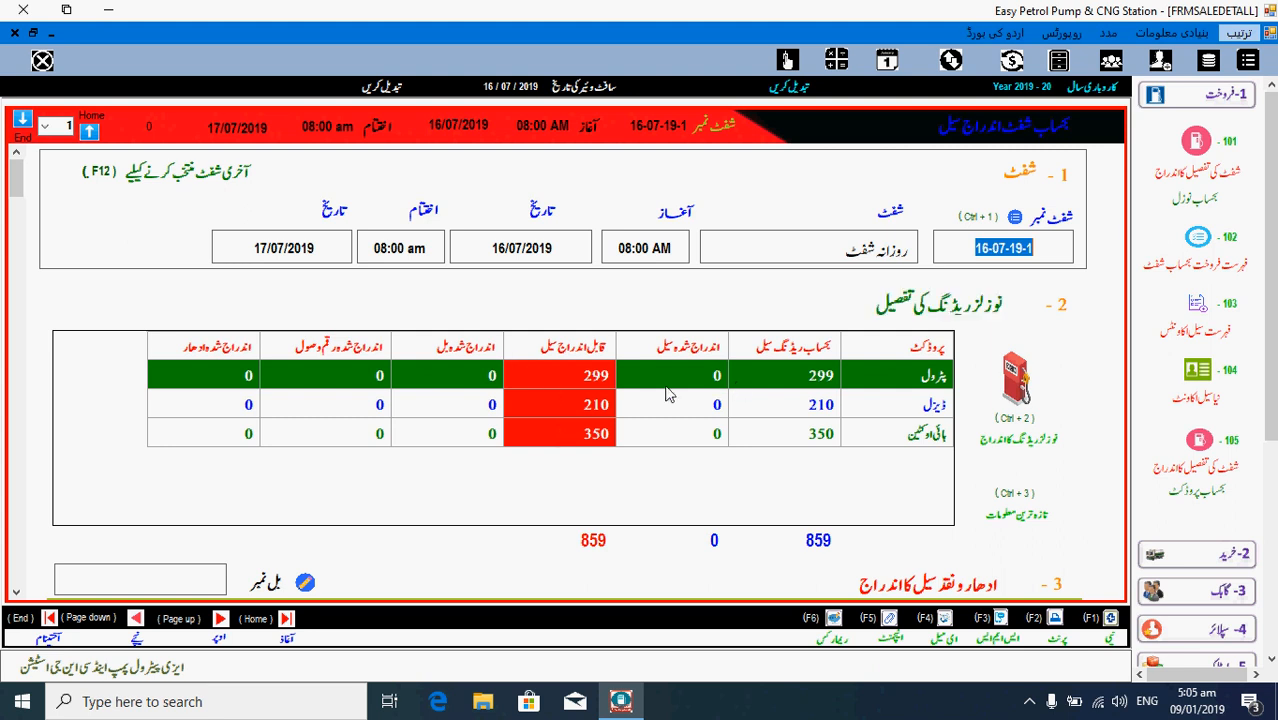
click(597, 383)
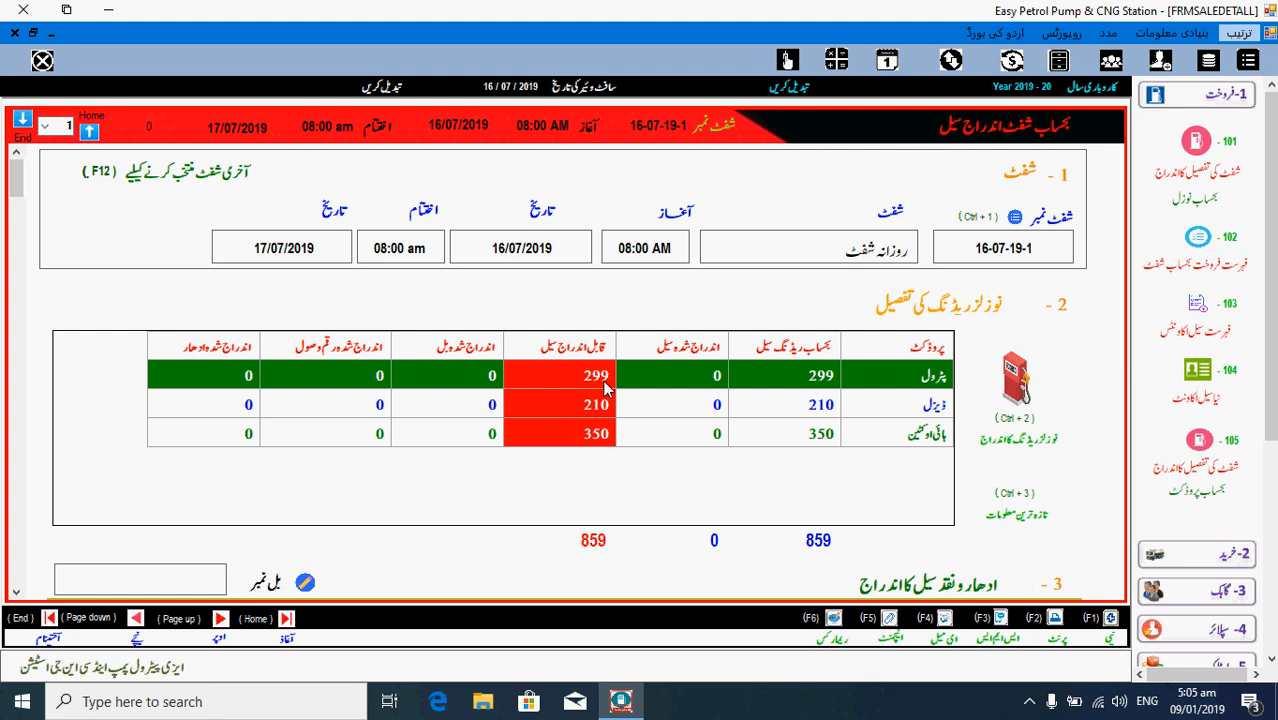
click(862, 412)
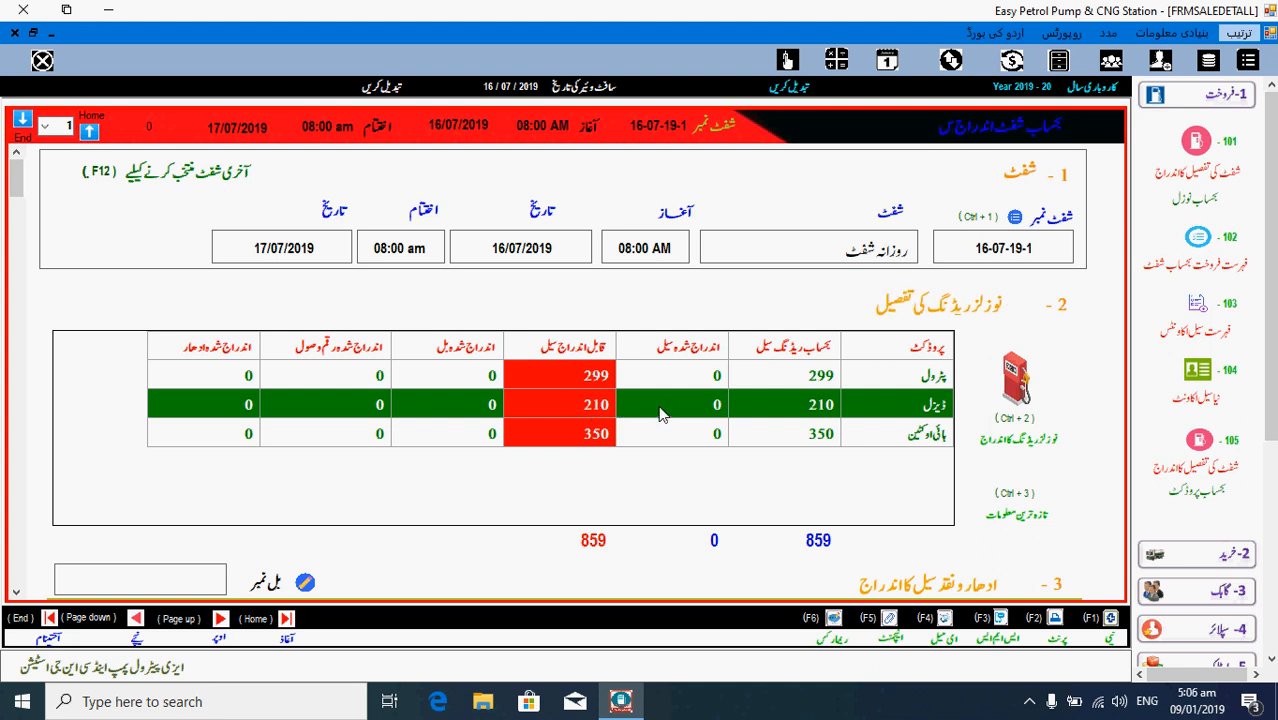
click(903, 438)
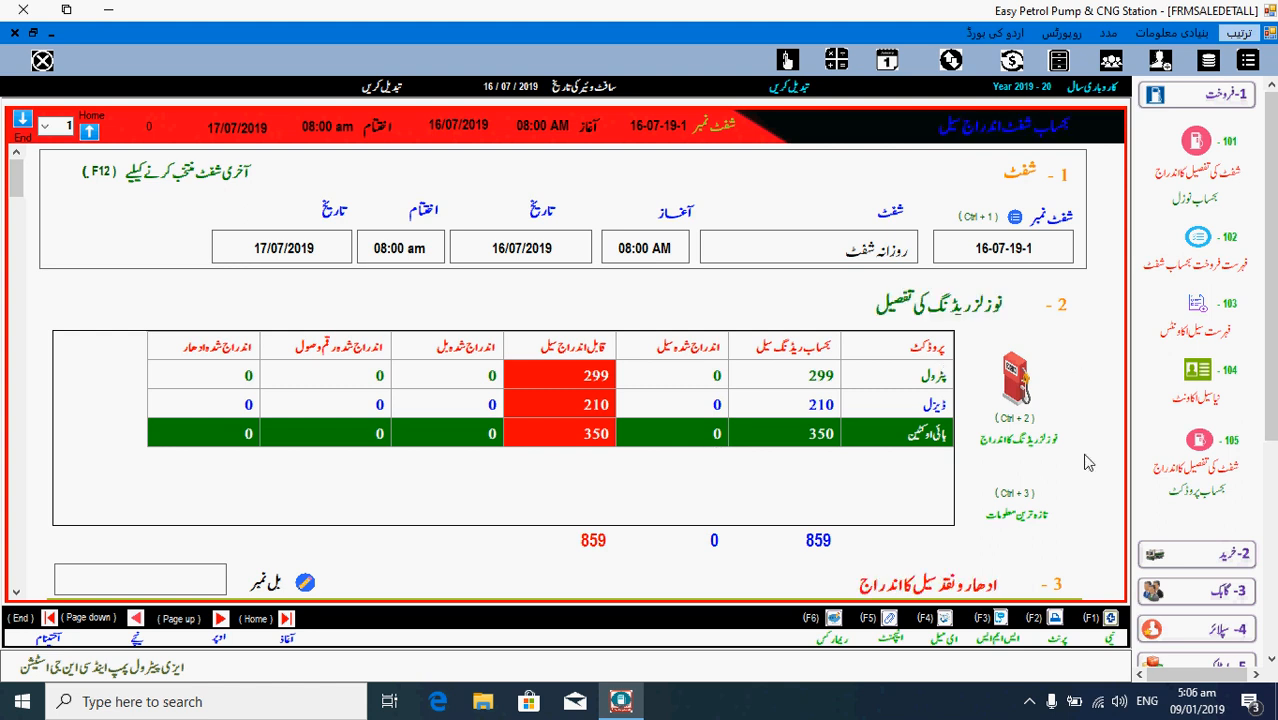
- Scroll down to the credit and cash sale section and bring up the credit account list from the Name field
scroll(1087, 463, down, 3)
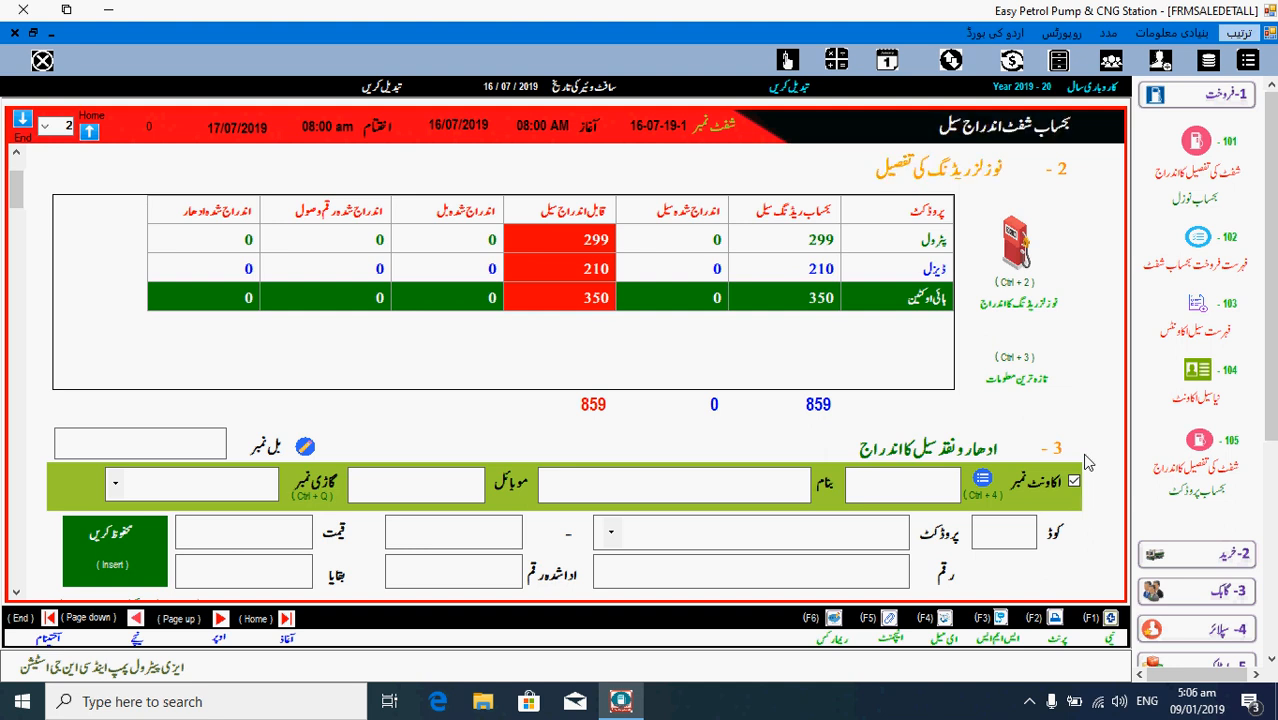
click(890, 486)
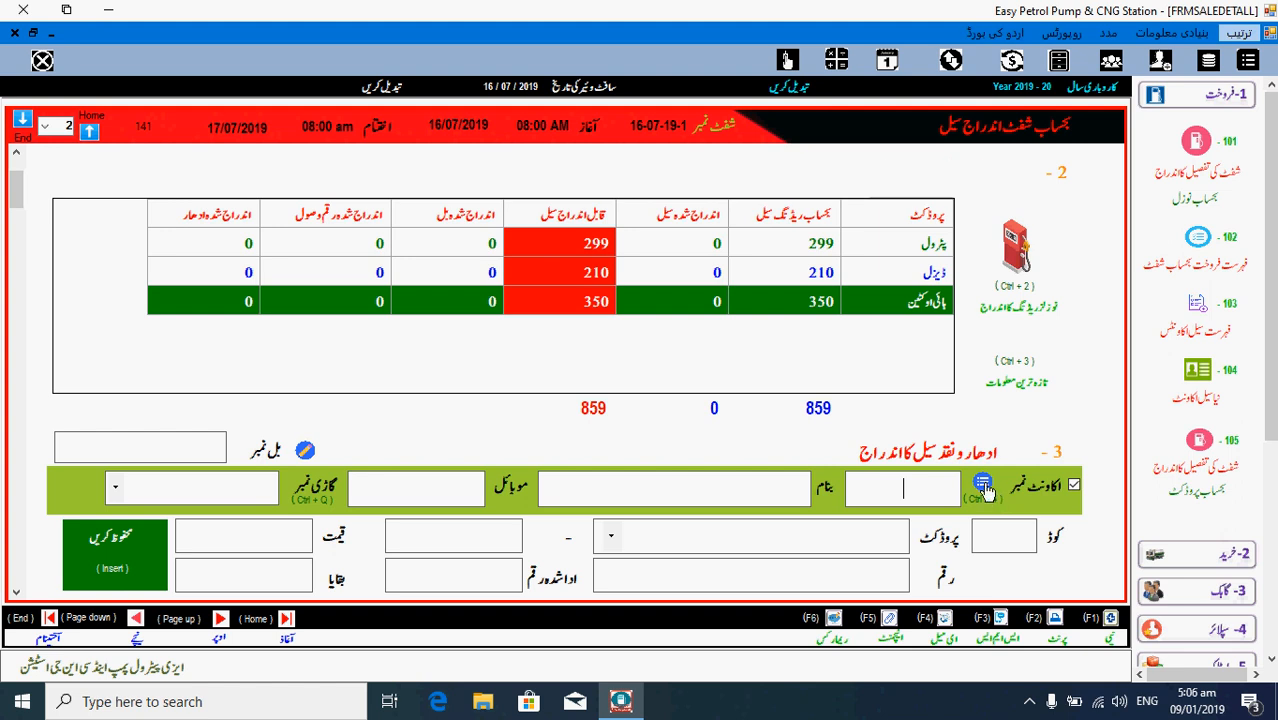
click(989, 486)
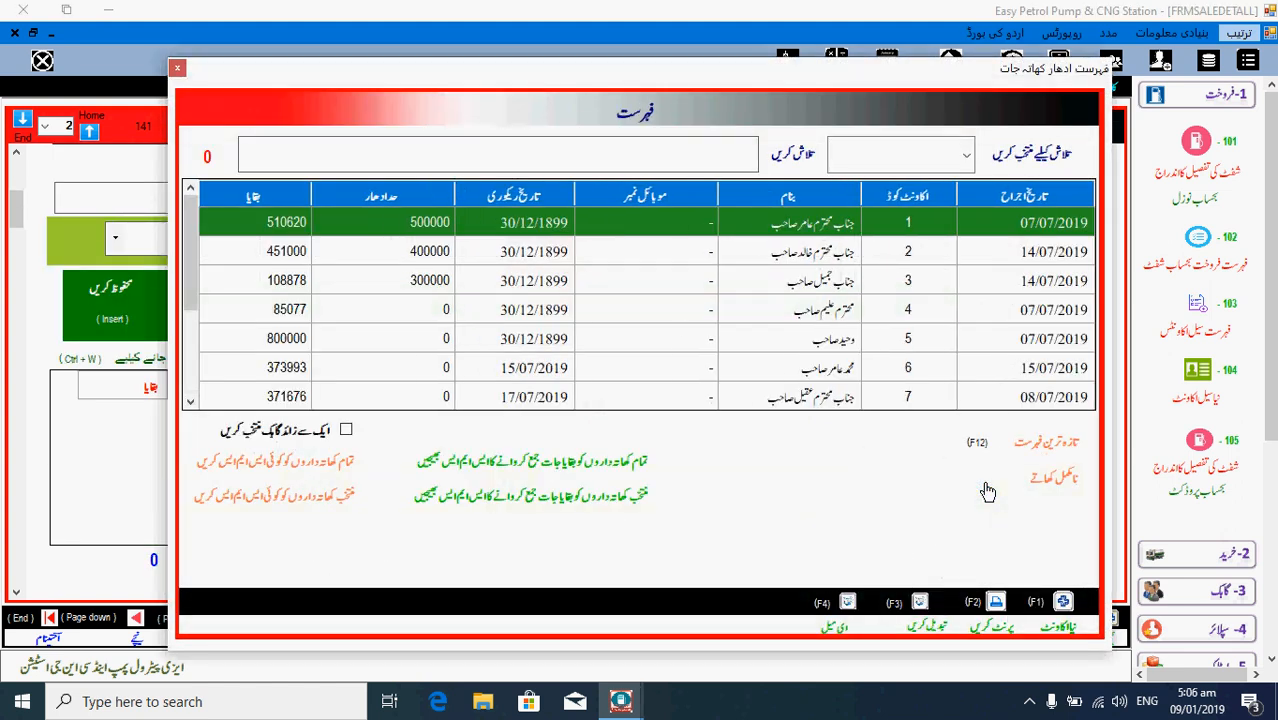
- Browse the credit accounts and choose account 3 for bill 58
click(811, 281)
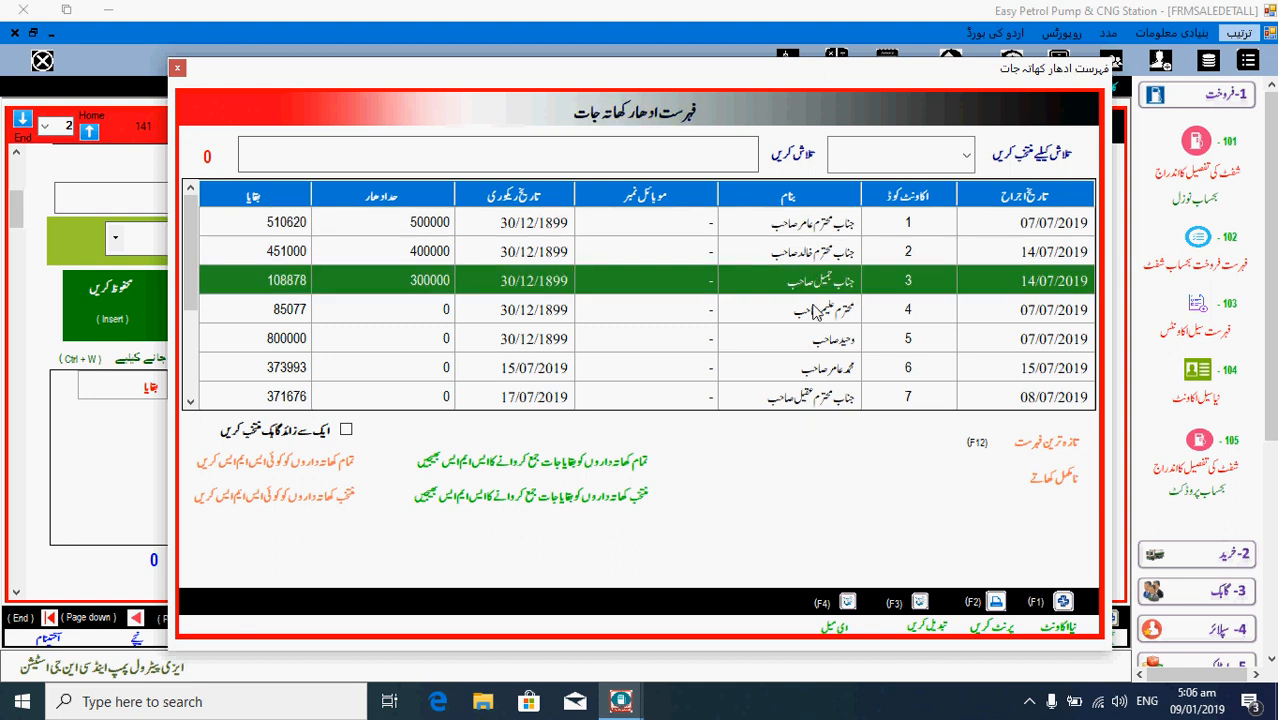
click(823, 340)
click(830, 368)
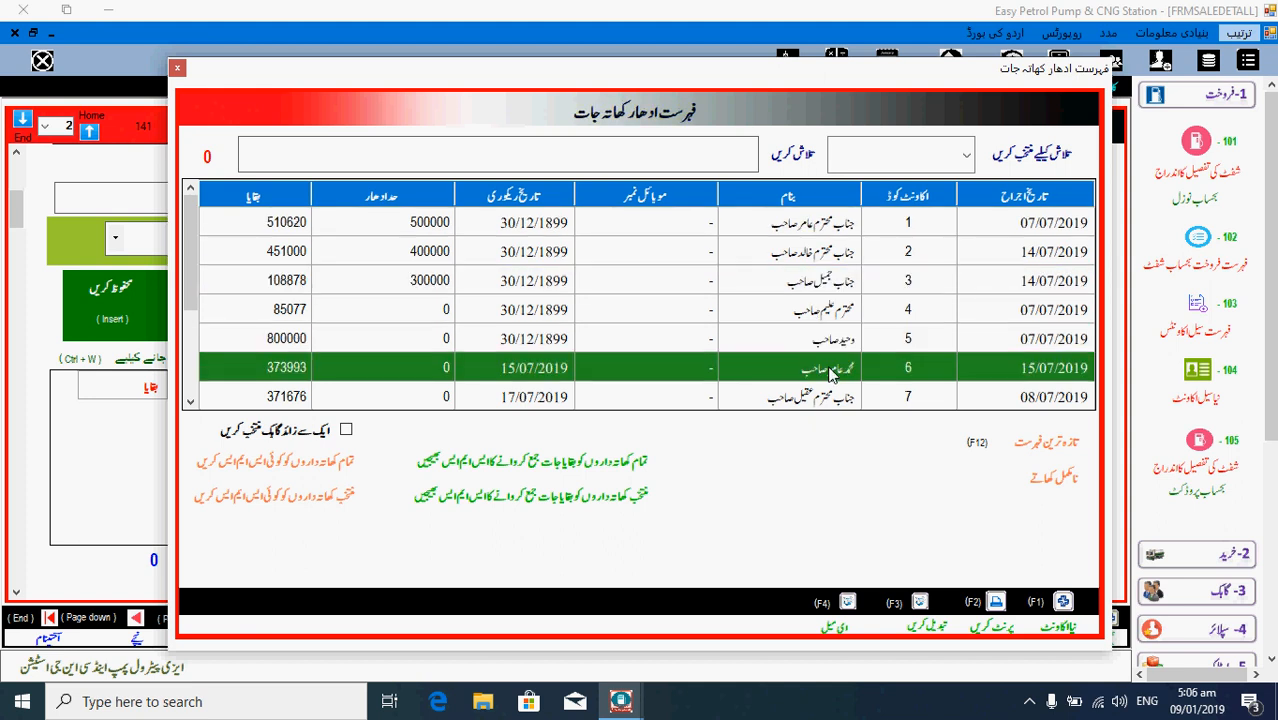
click(830, 393)
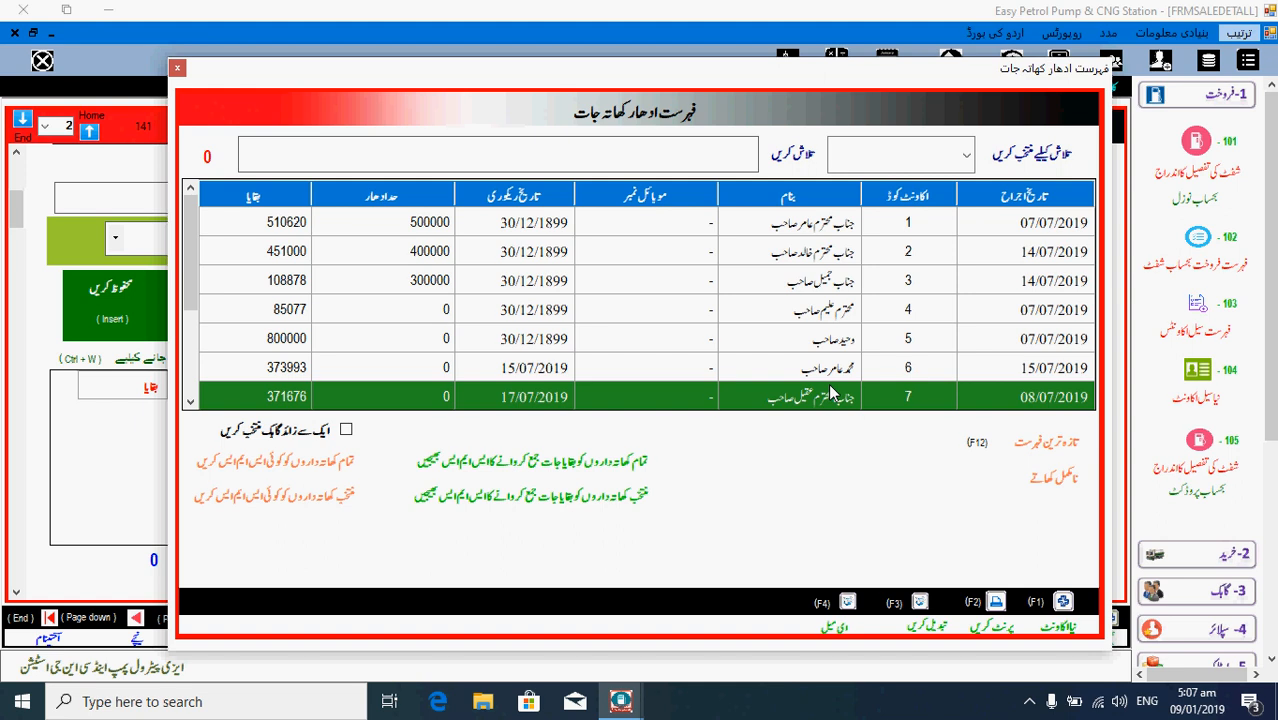
key(Up)
click(815, 313)
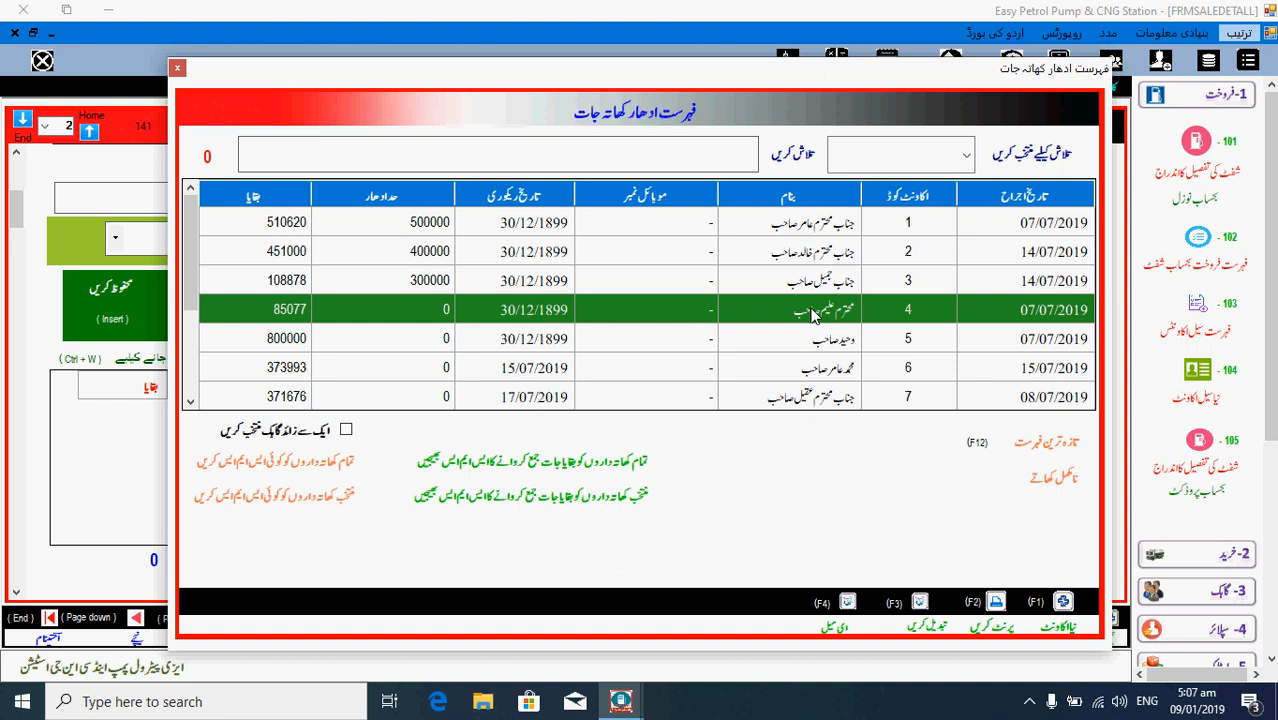
key(Return)
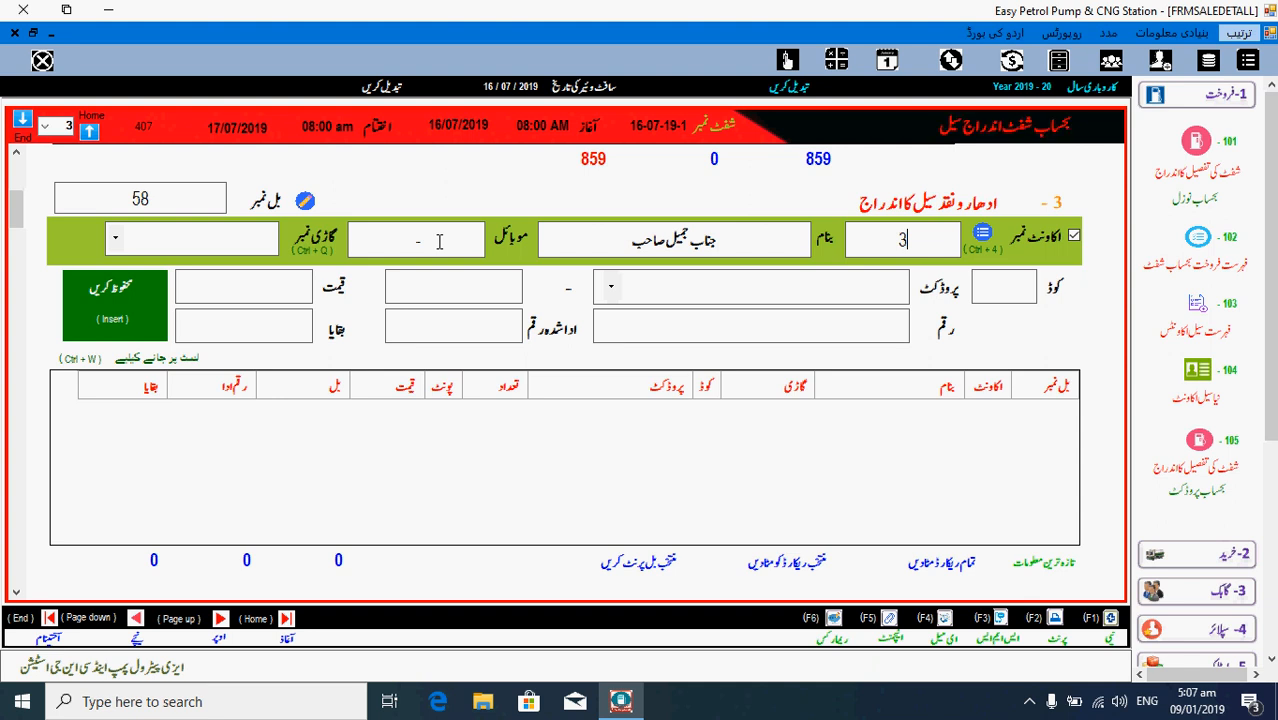
- Set bill 58 to cash account 2 with product code 1, petrol at 118
key(BackSpace)
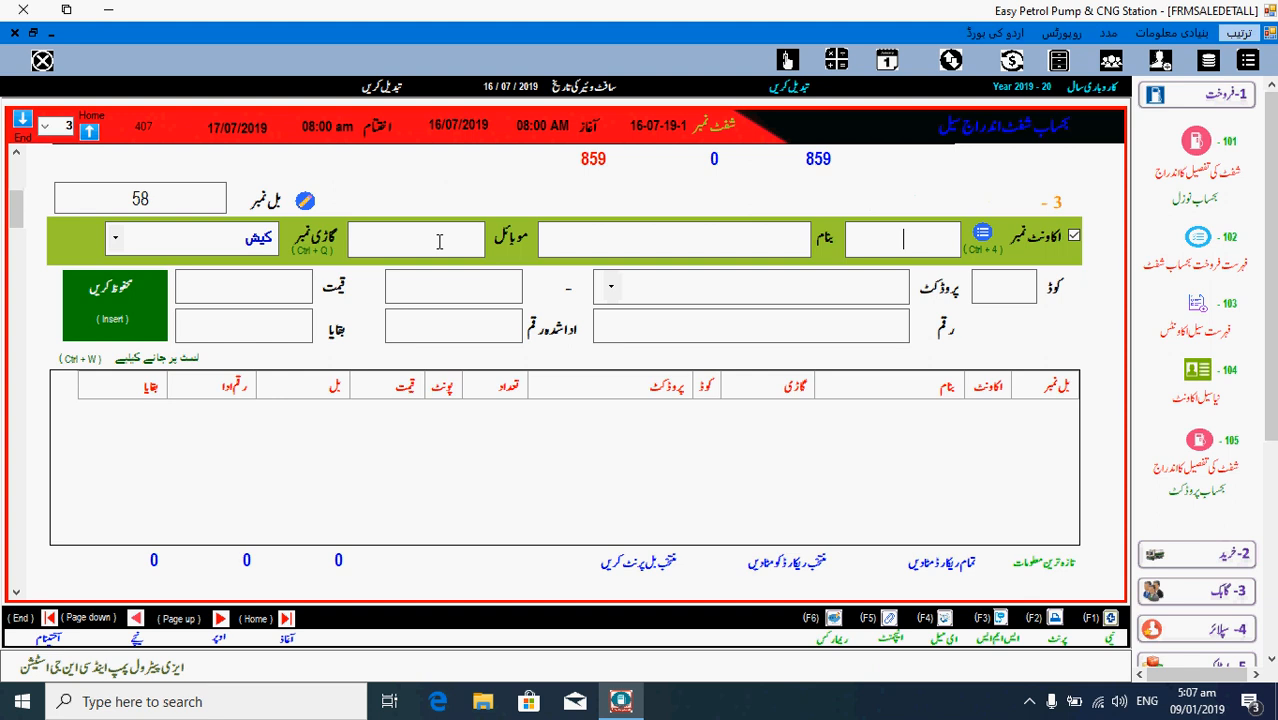
text(2)
key(Return)
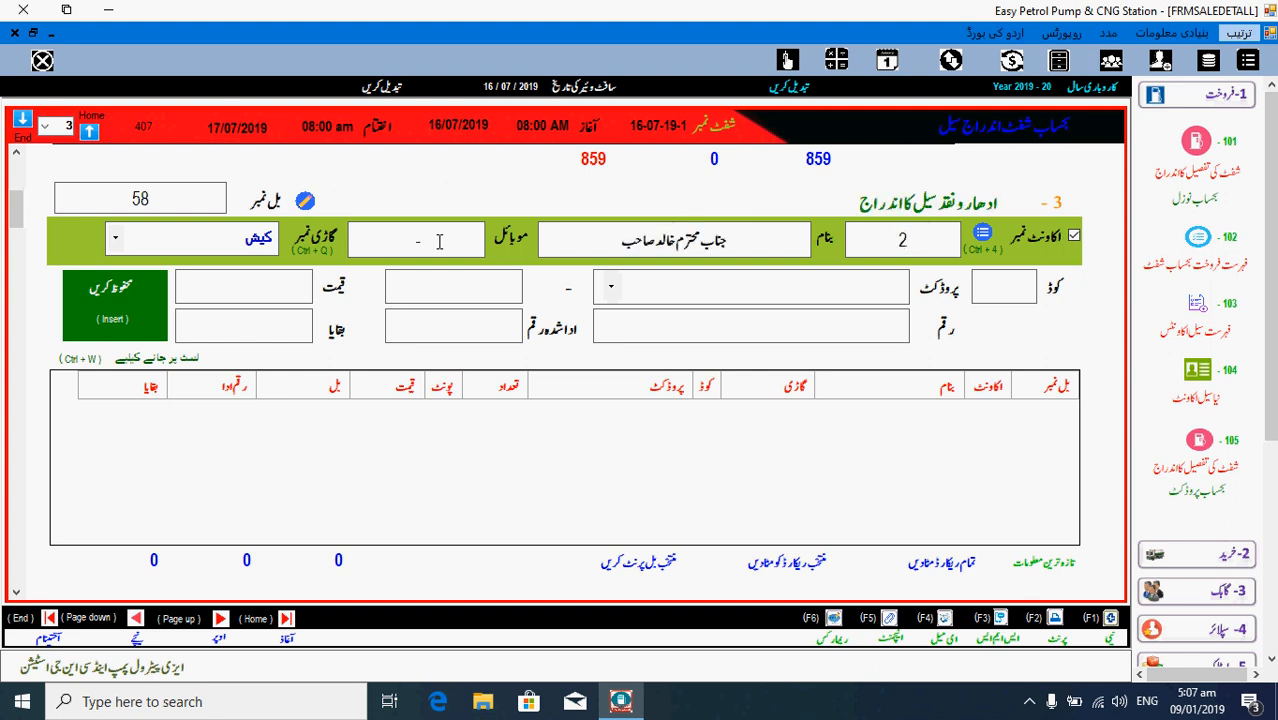
key(Home)
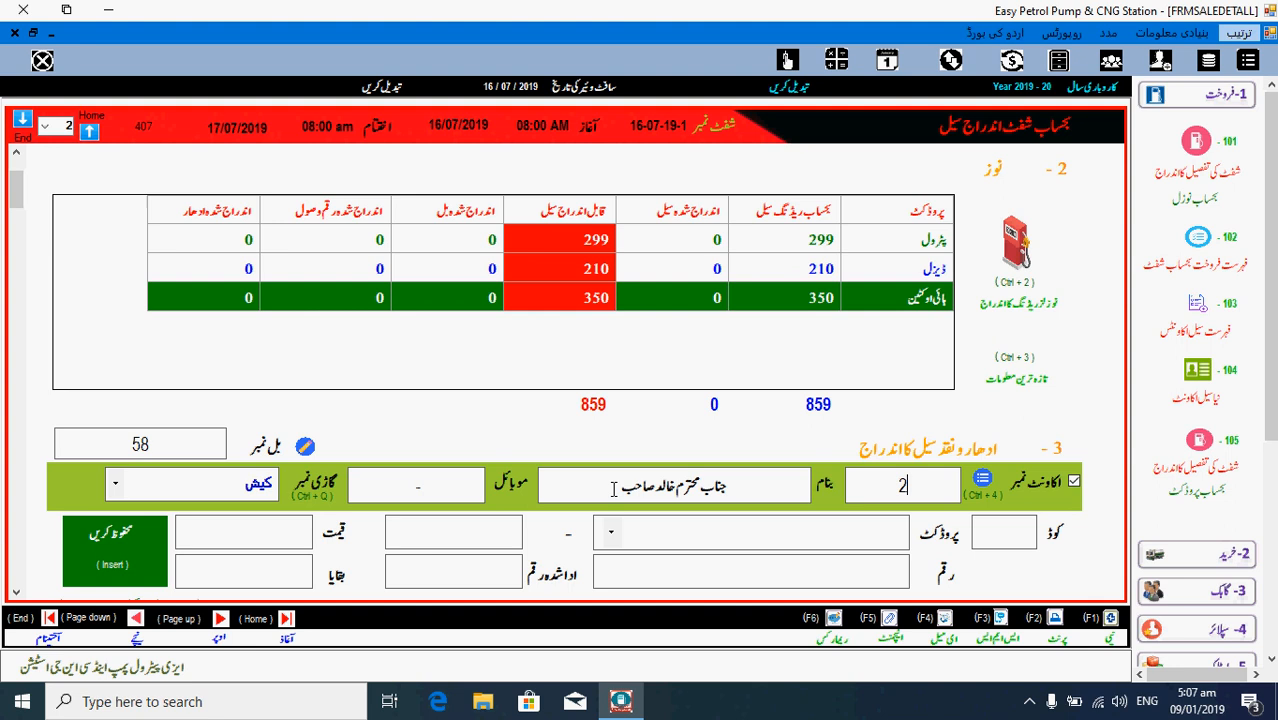
key(Return)
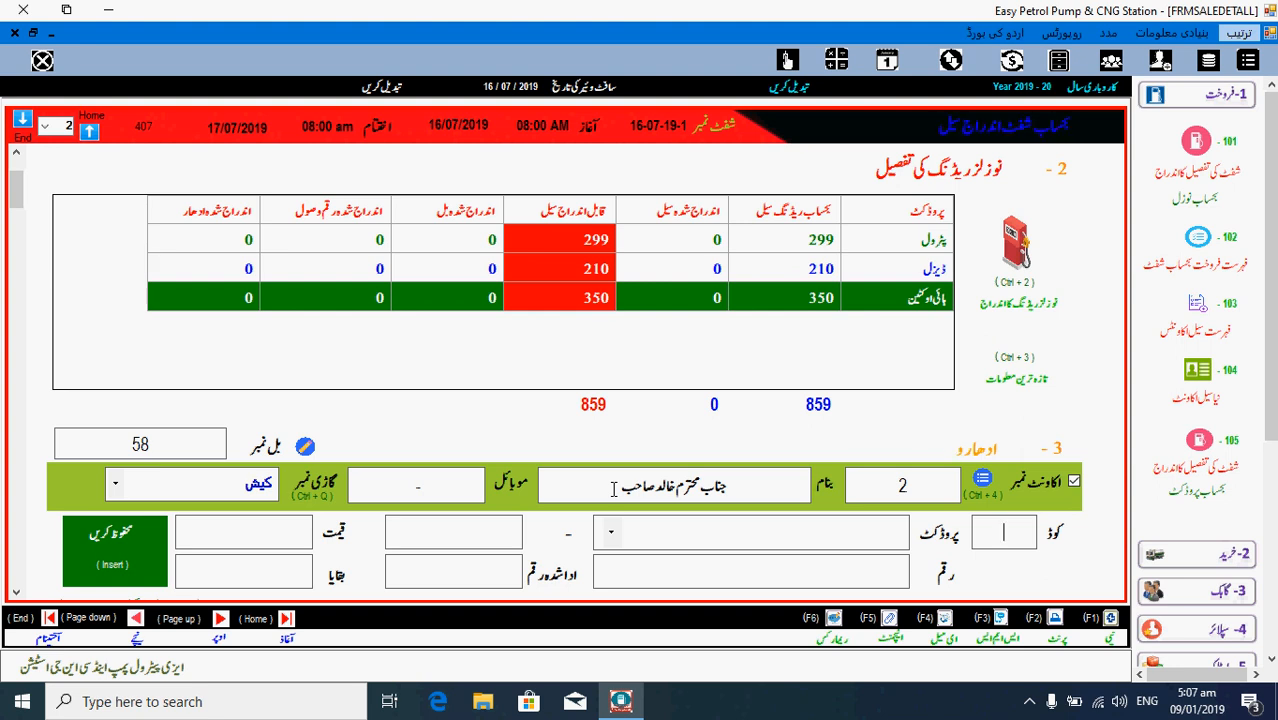
text(1)
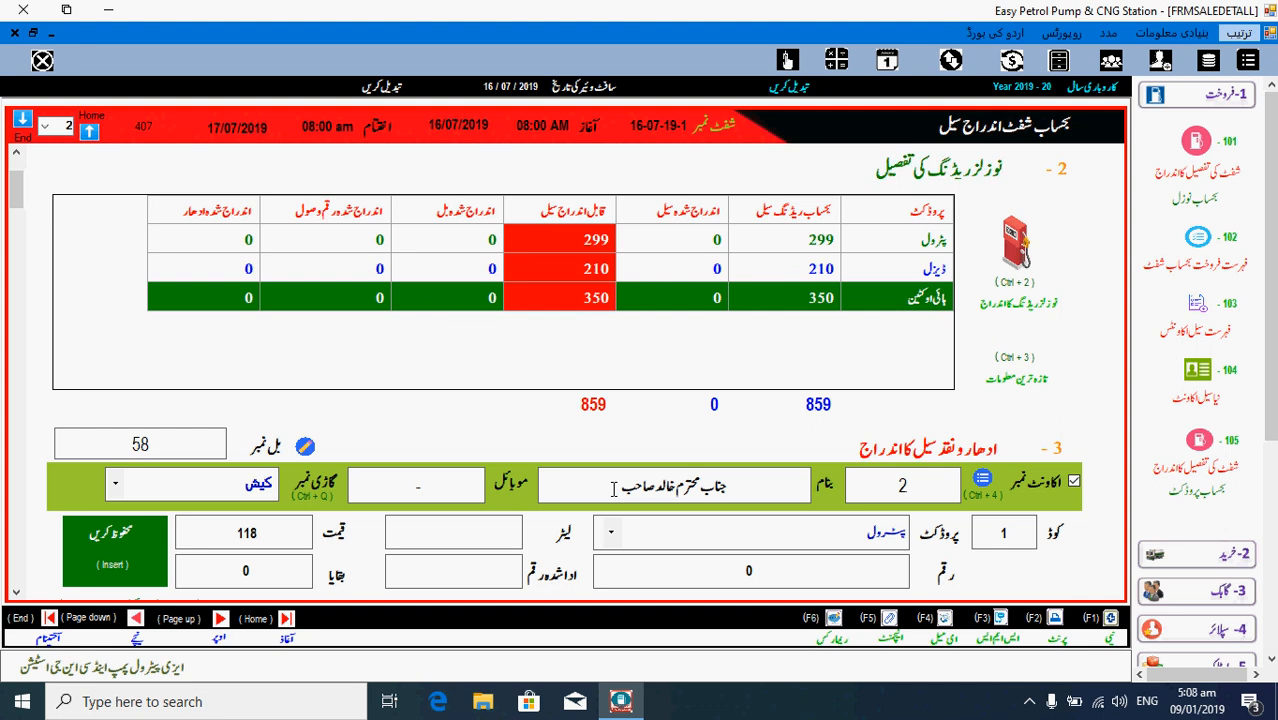
- Enter 120 litres of petrol and save the 14160 sale, then start a new entry
key(Return)
text(120)
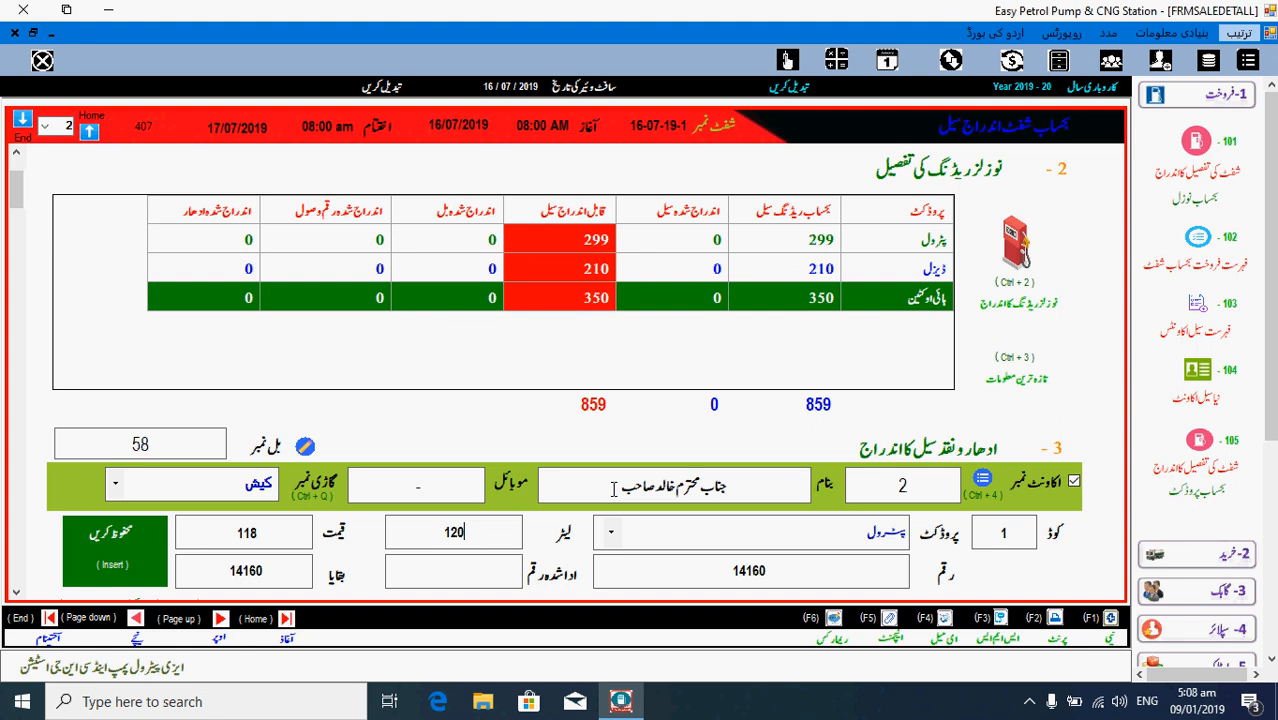
key(Return)
key(Return)
key(Return)
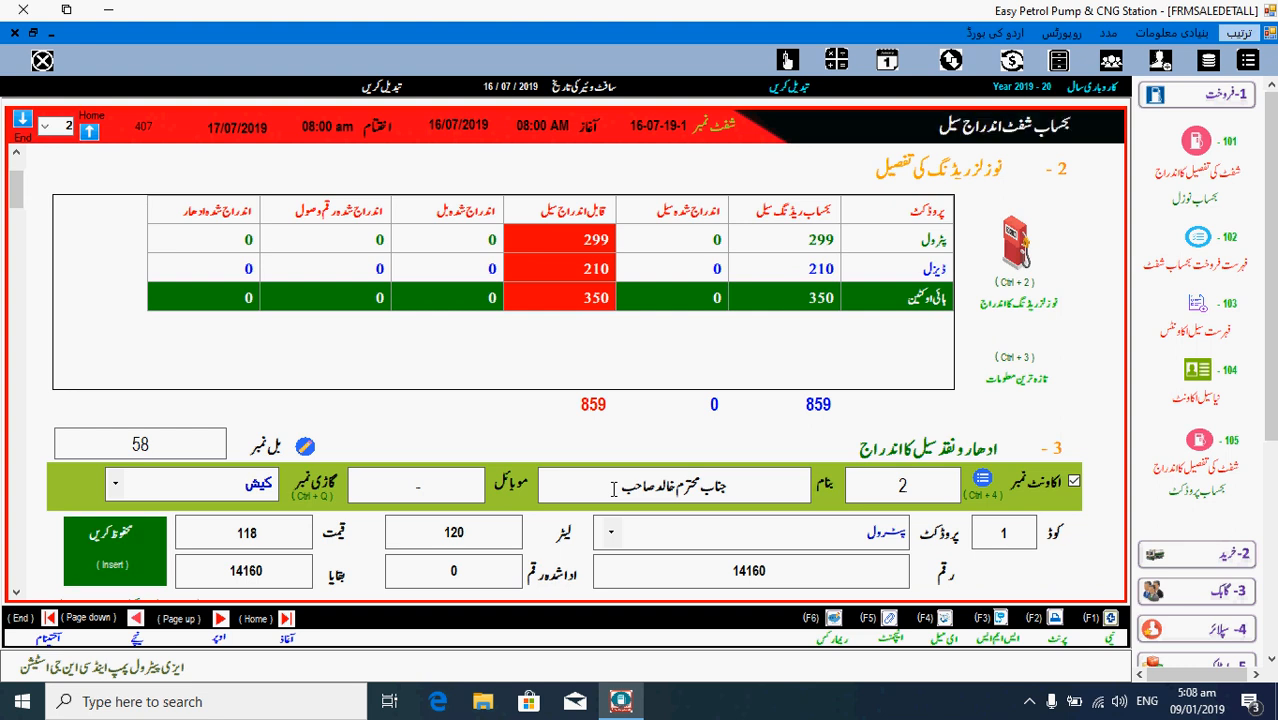
key(Return)
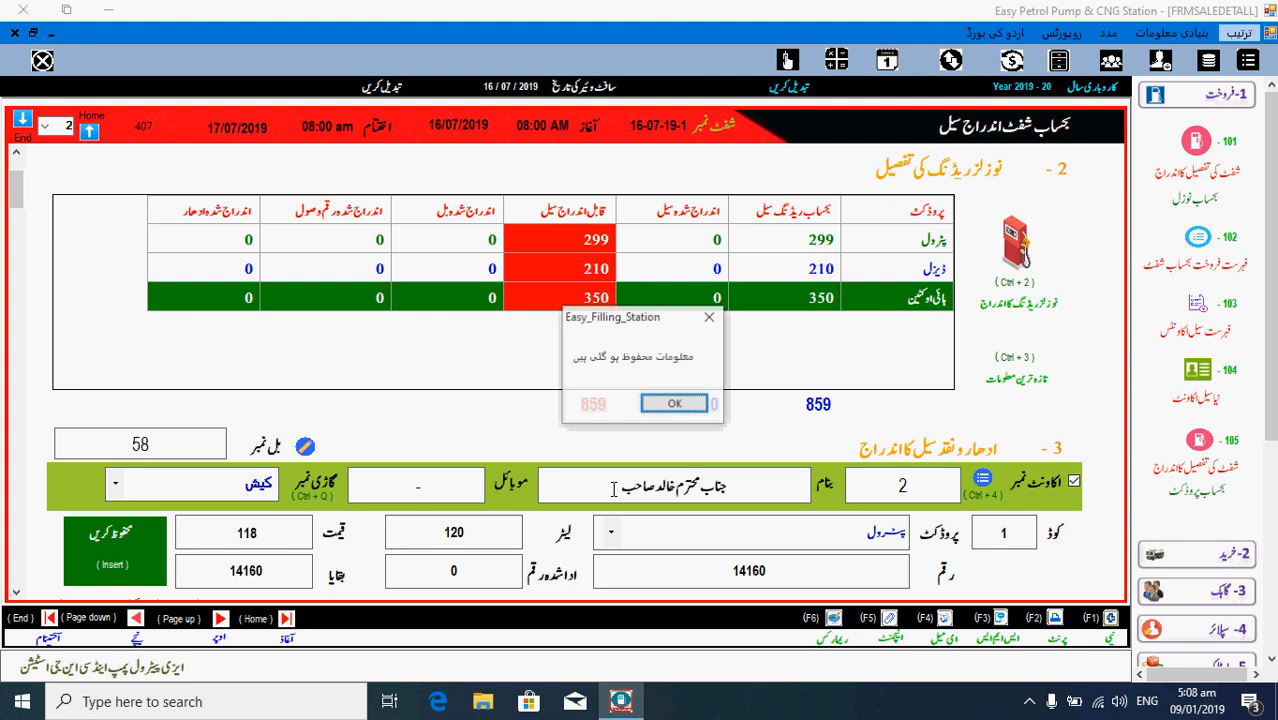
key(Return)
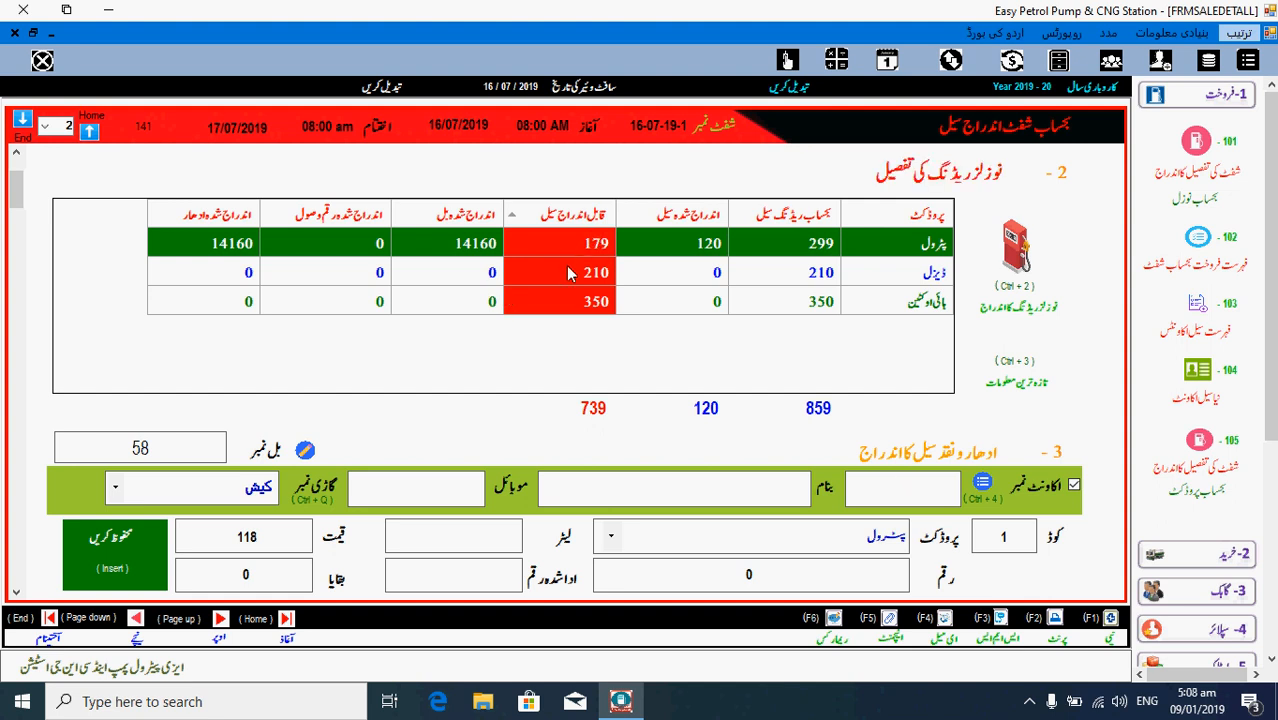
click(919, 488)
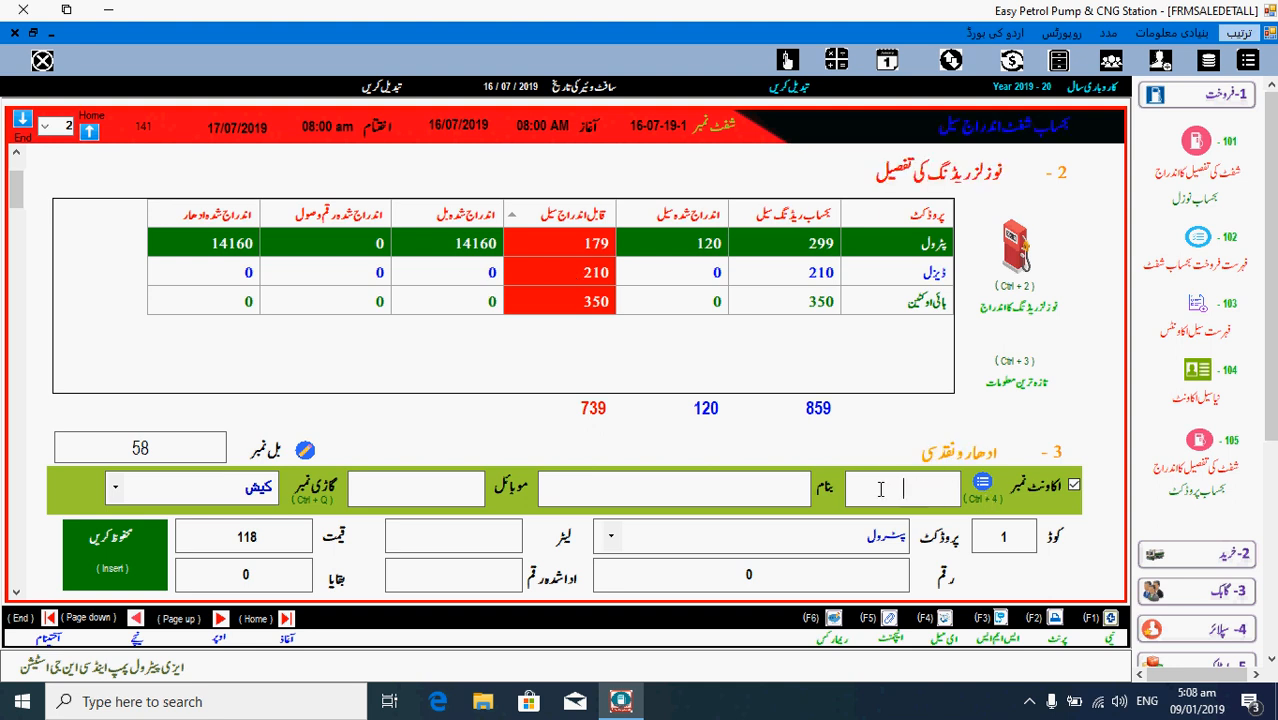
click(709, 493)
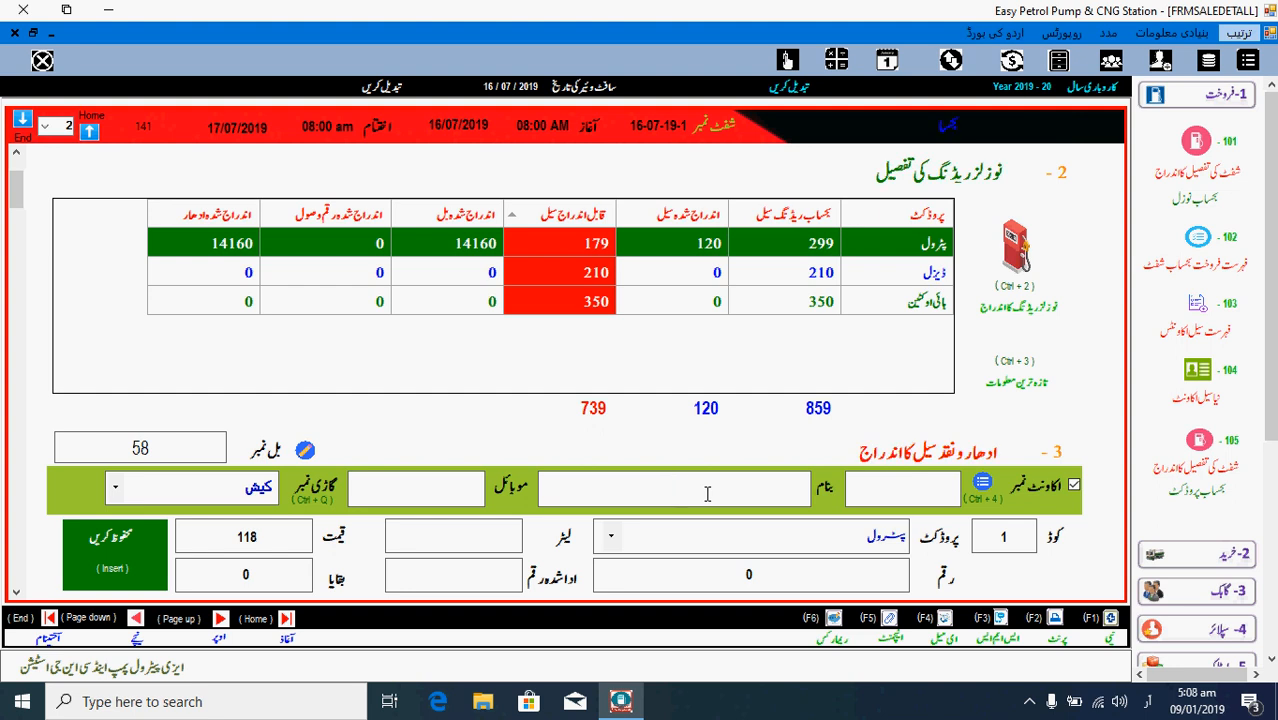
- Search by customer name and load account 3's customer onto bill 59
text(ج)
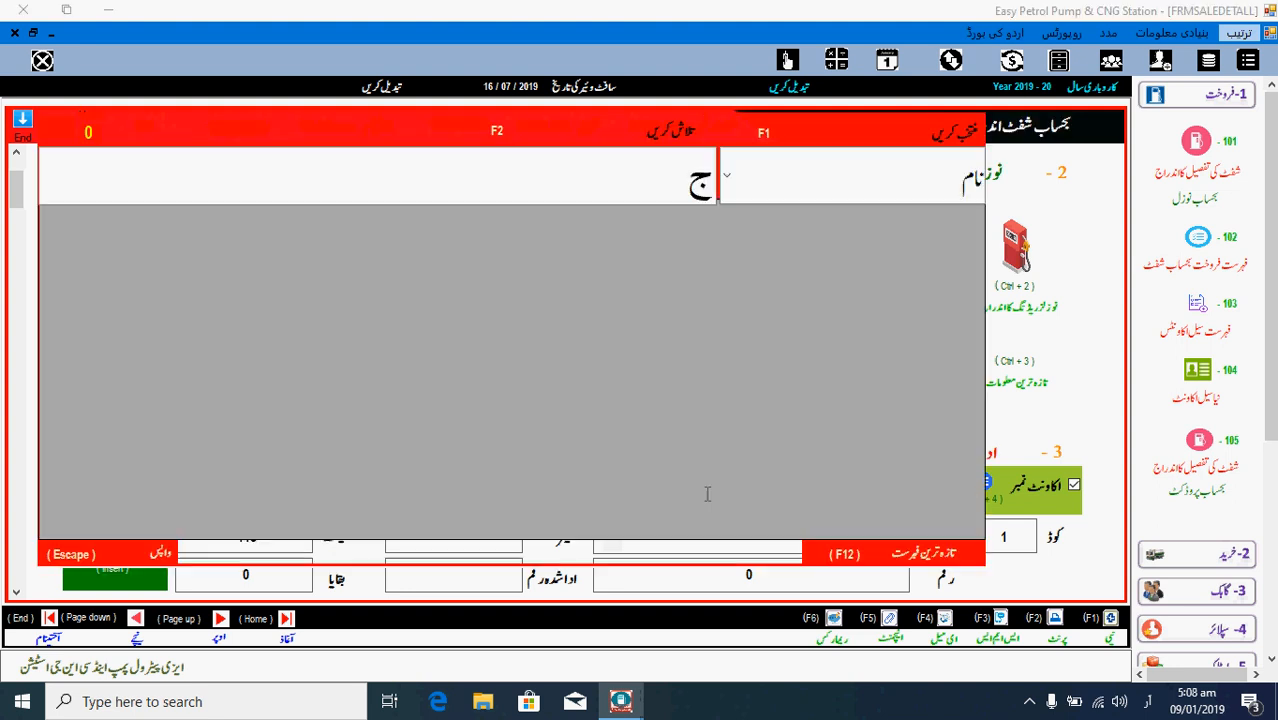
text(م)
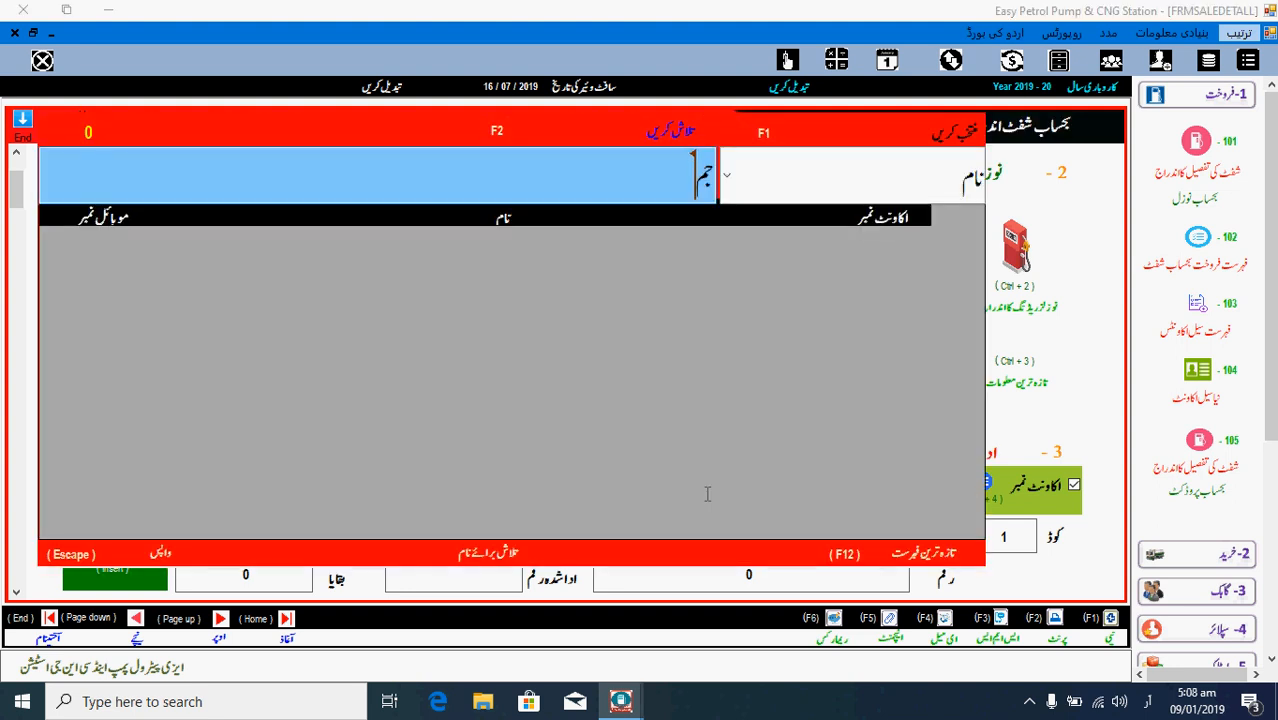
key(Down)
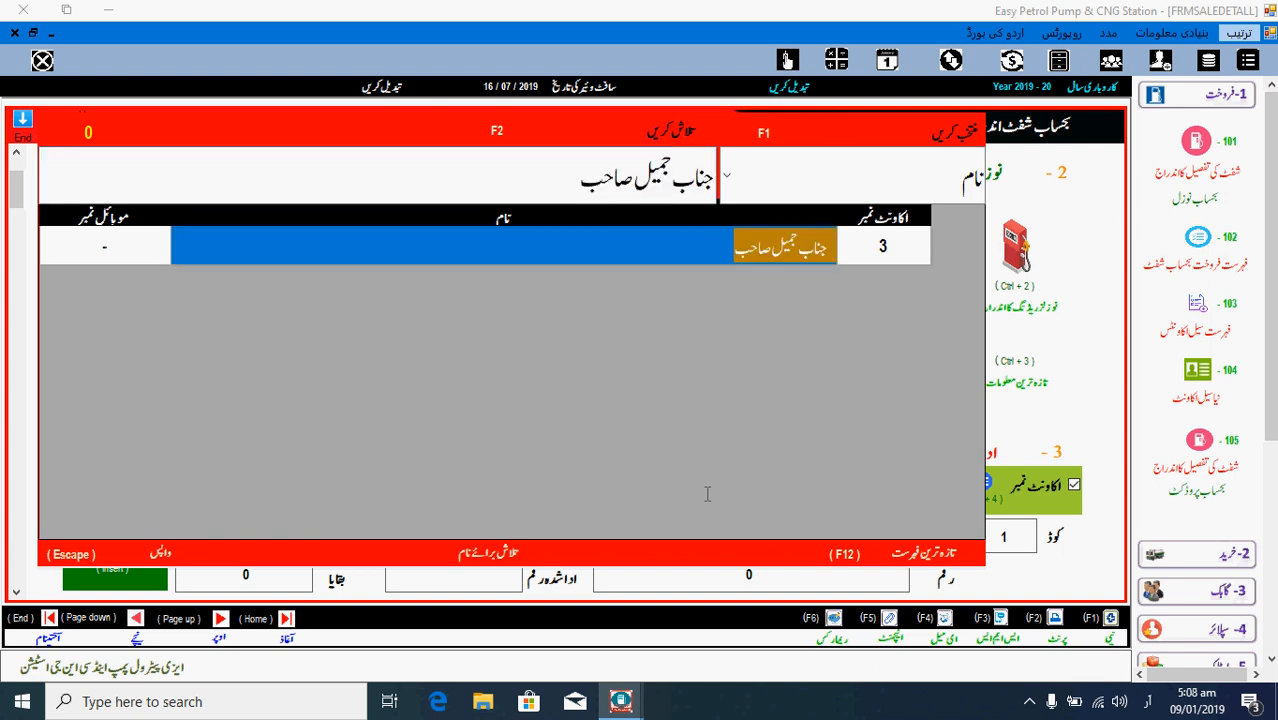
key(Up)
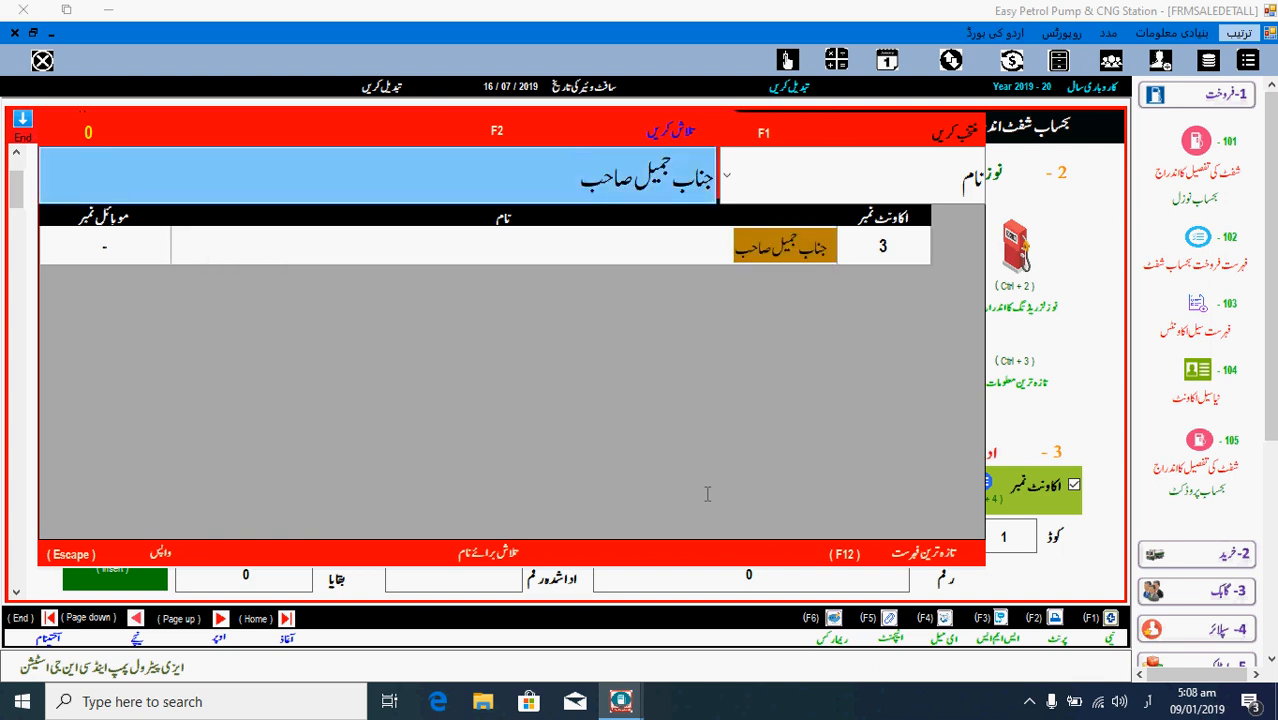
key(Return)
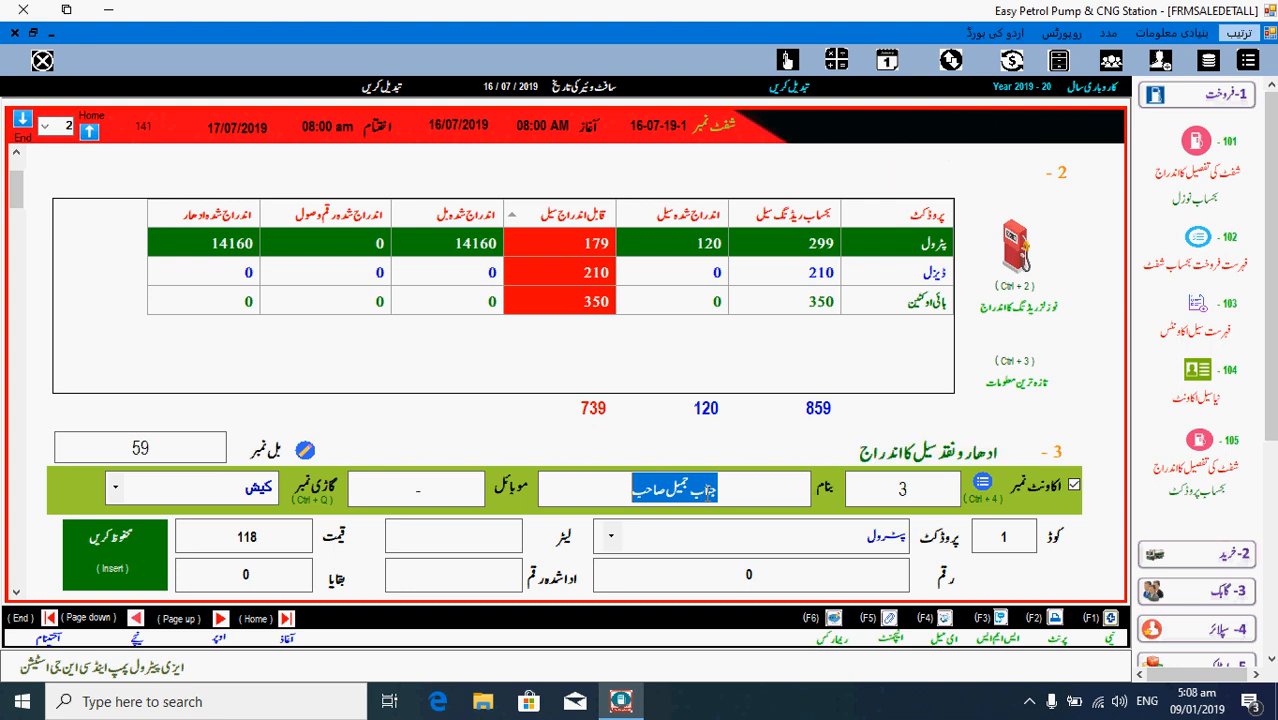
- Save account 3's 79-litre petrol sale at 118 (9322) with 4322 paid
key(Return)
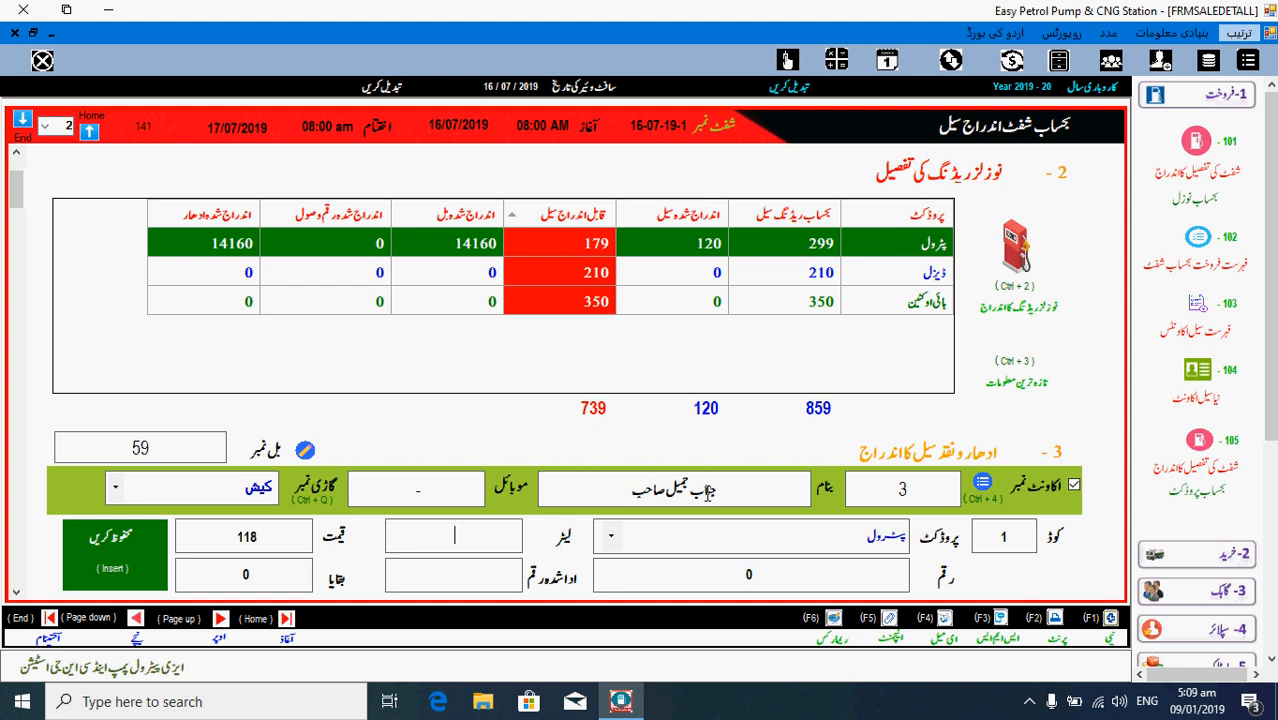
text(79)
key(Tab)
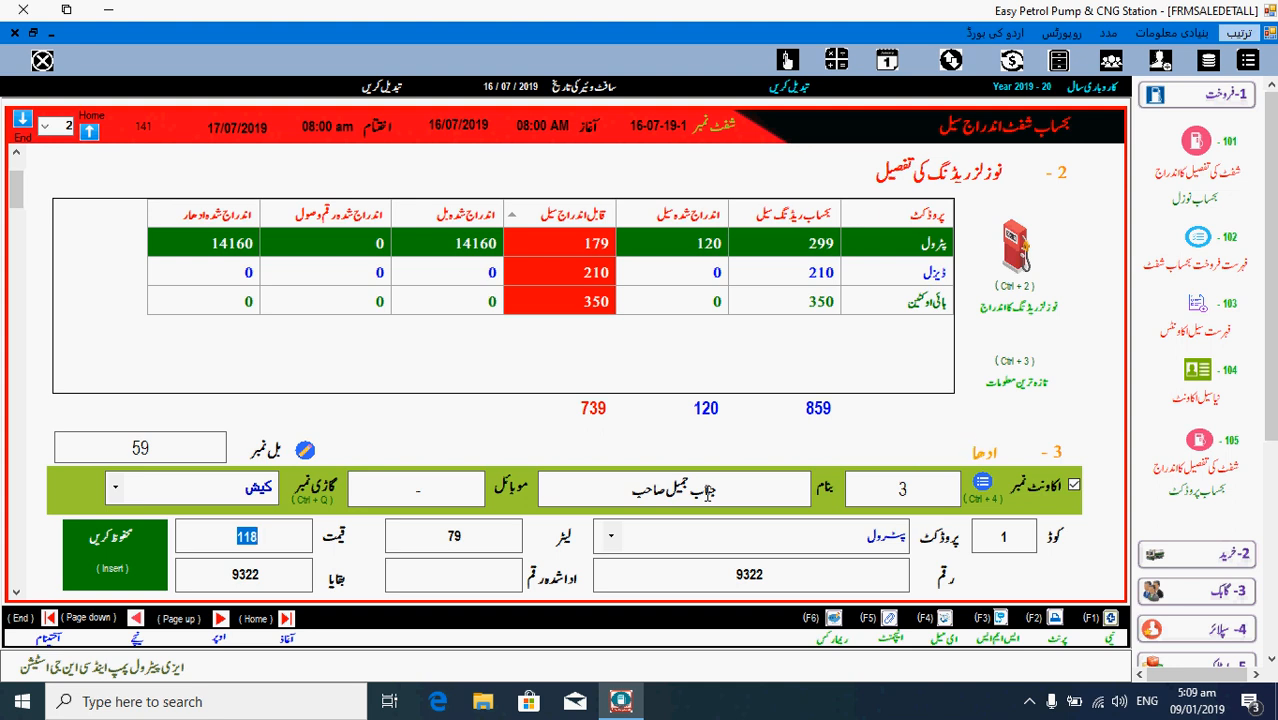
key(Tab)
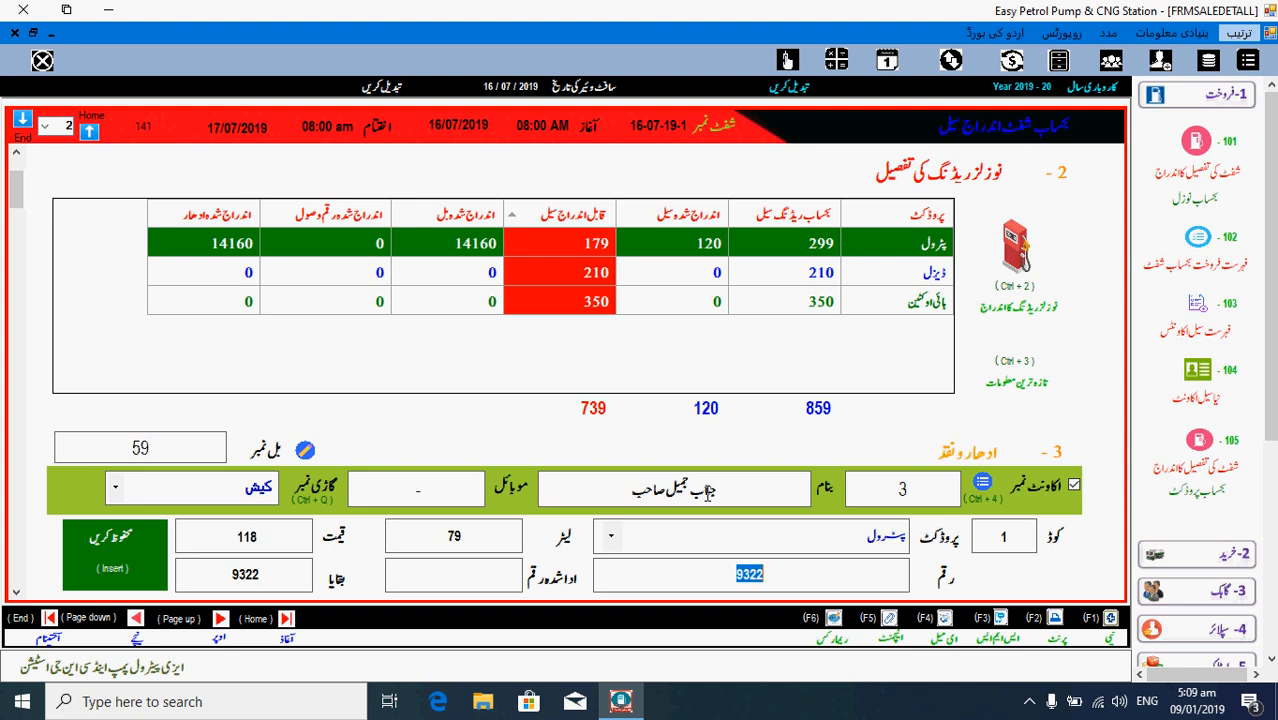
key(Tab)
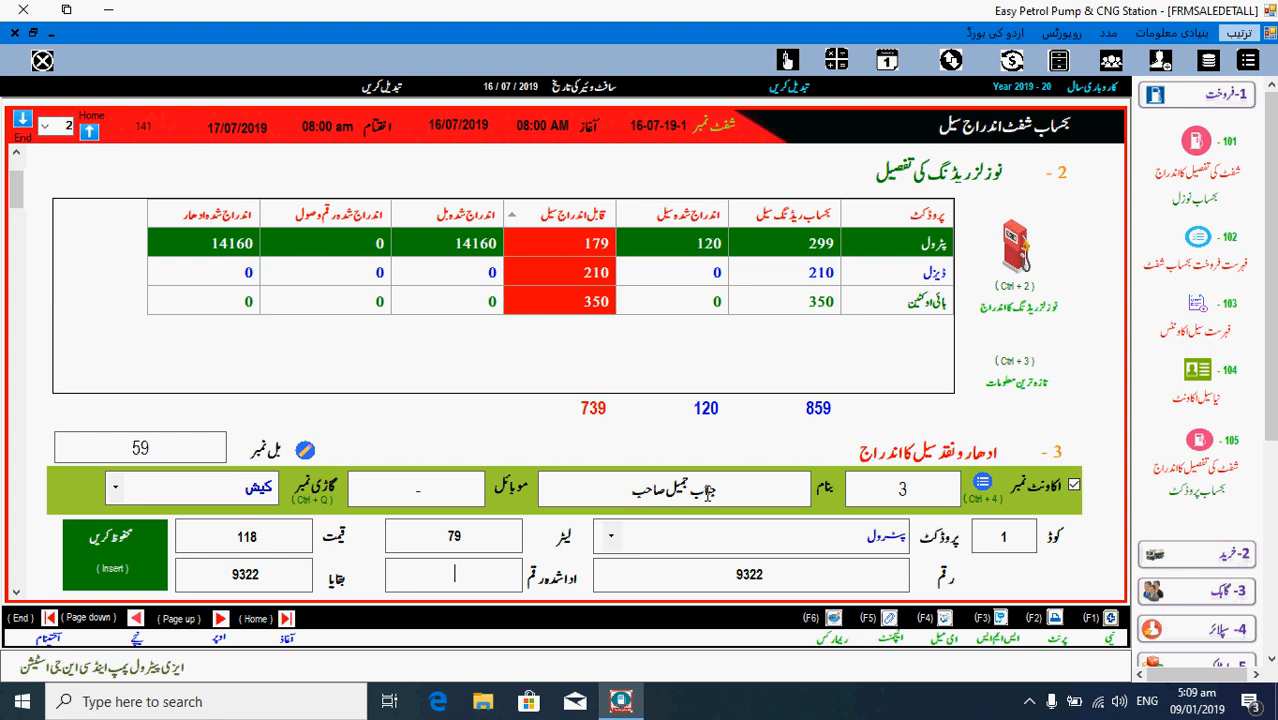
text(4322)
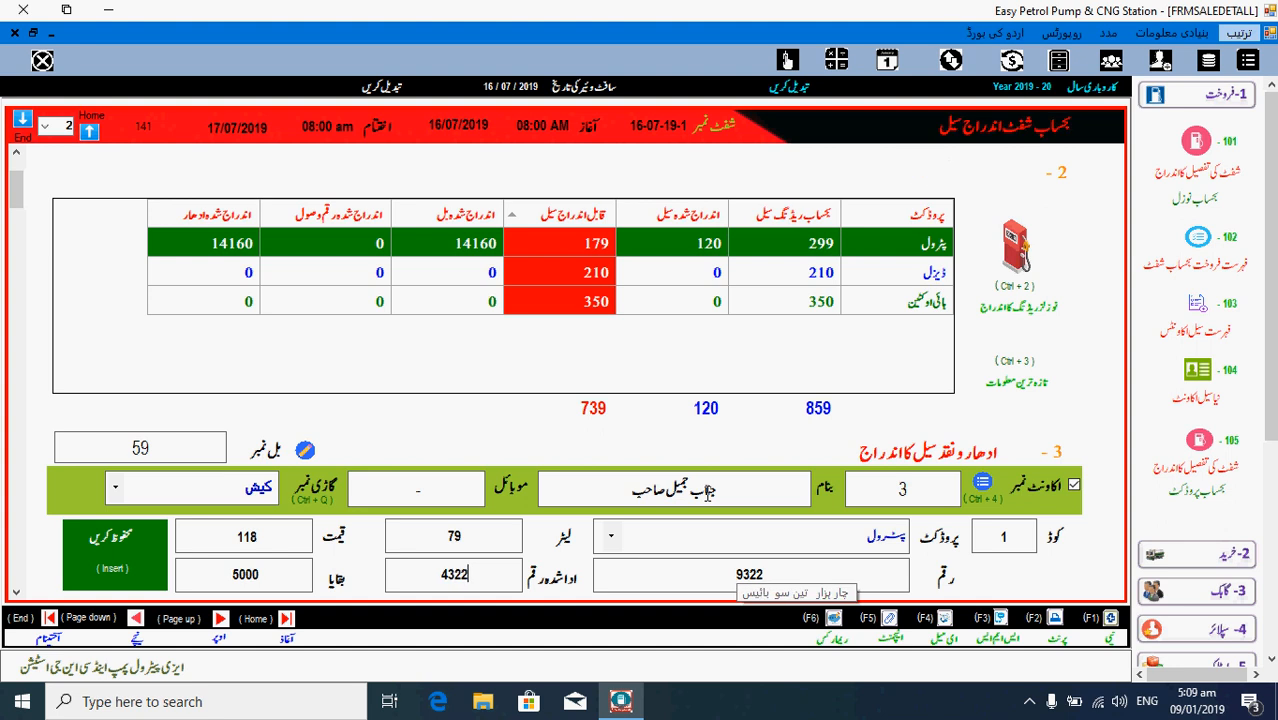
key(Return)
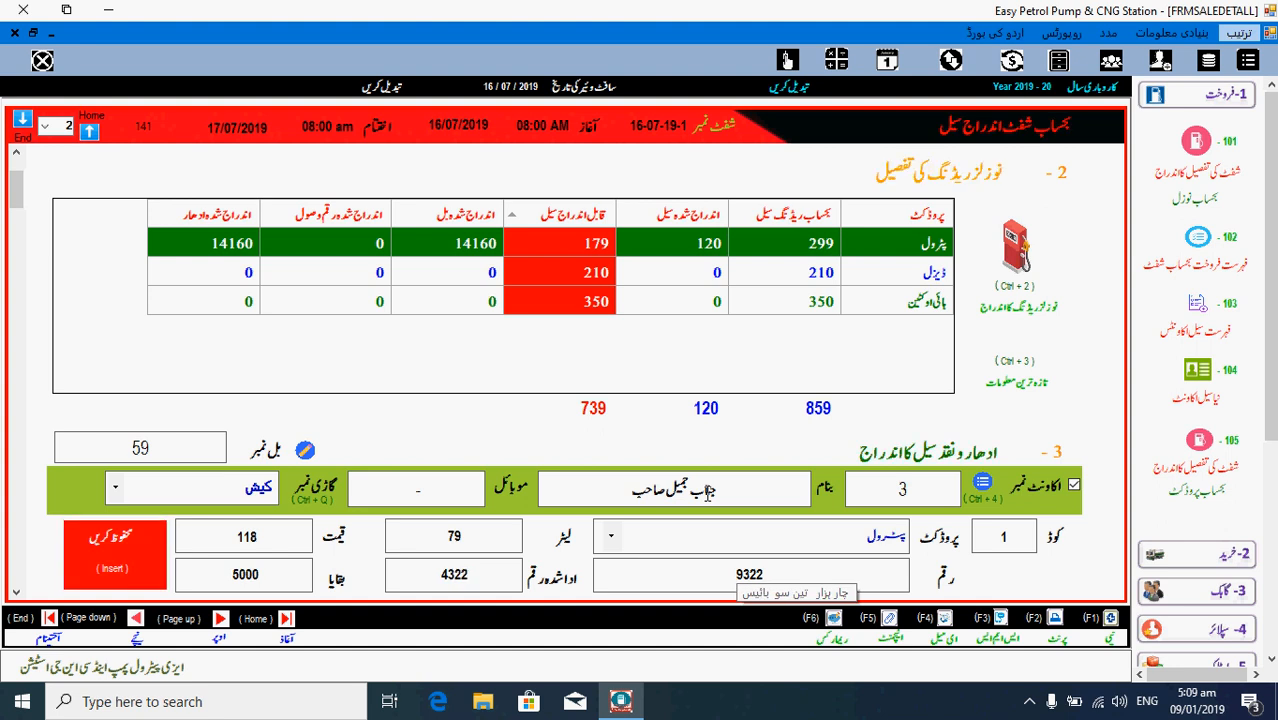
key(Return)
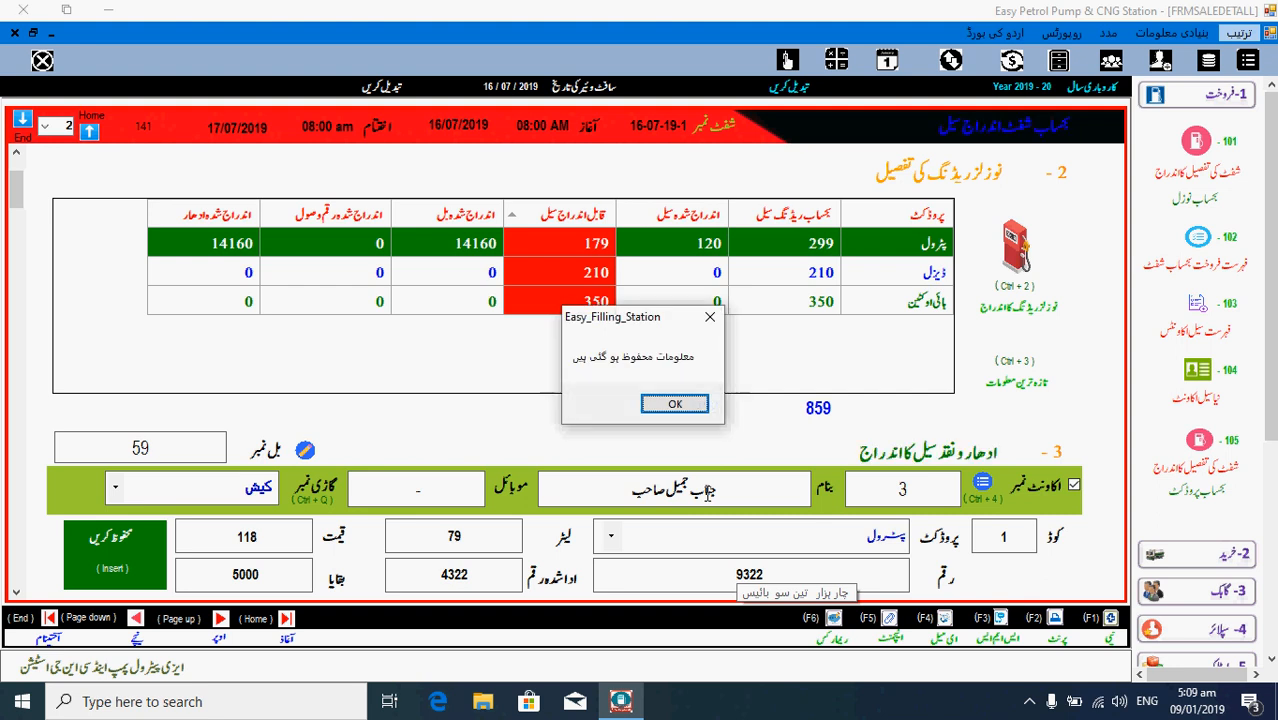
key(Return)
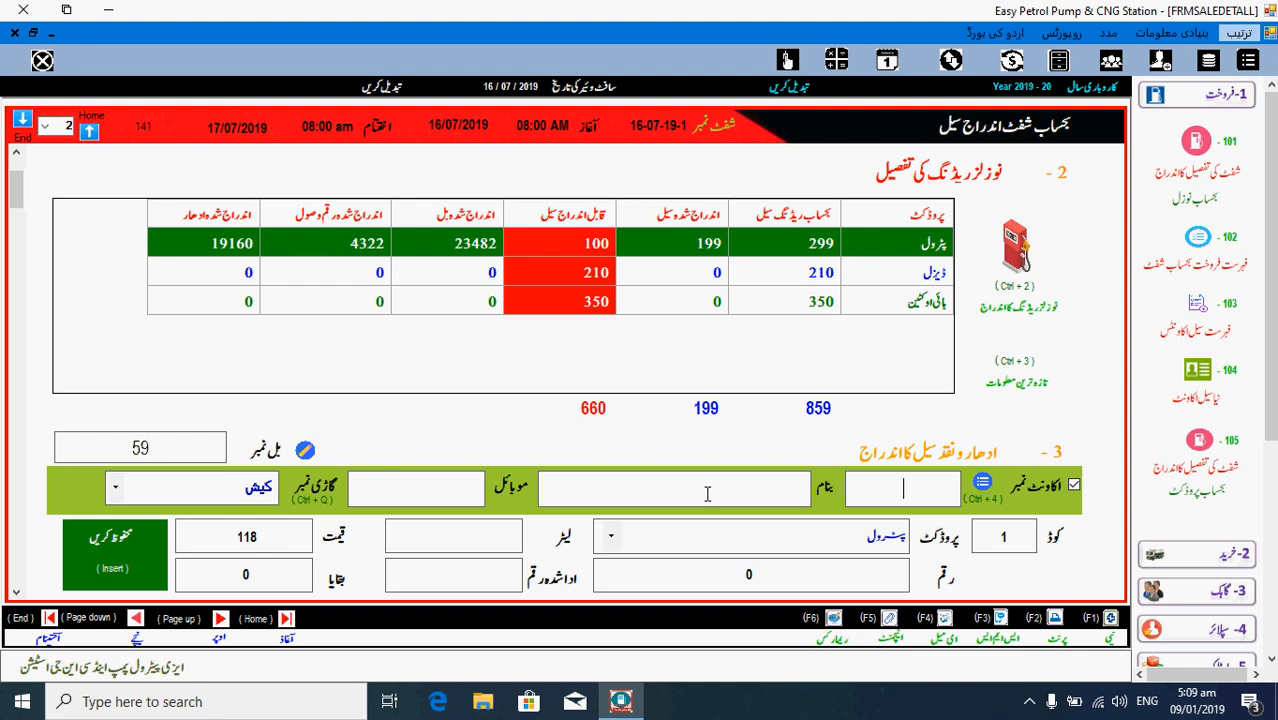
- Save bill 60 on account 0: 100 litres of petrol worth 11800, fully paid
text(0)
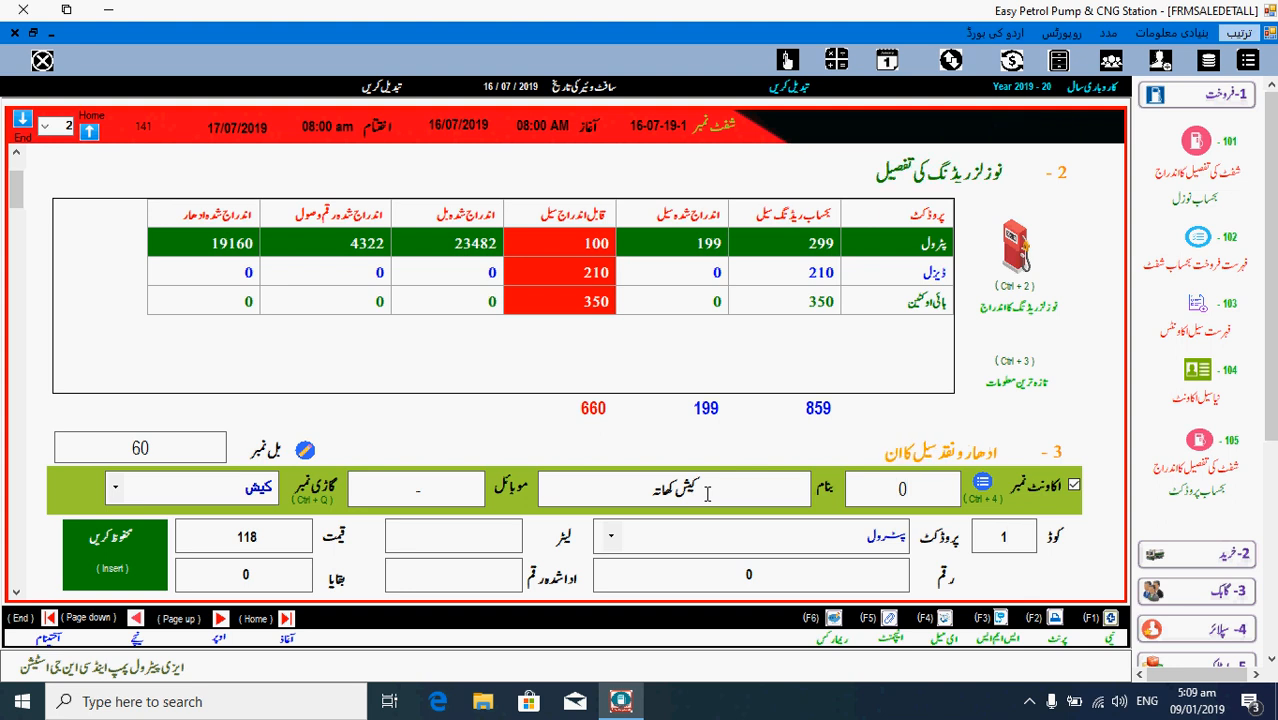
key(Return)
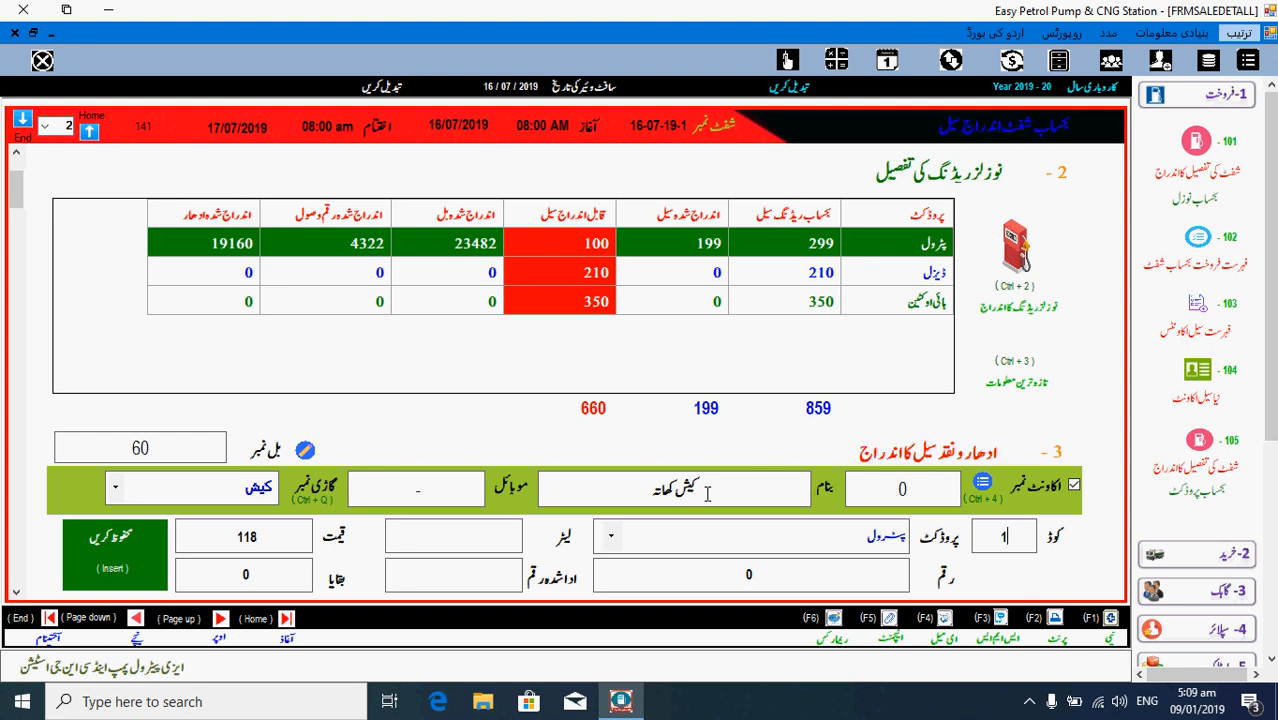
key(Return)
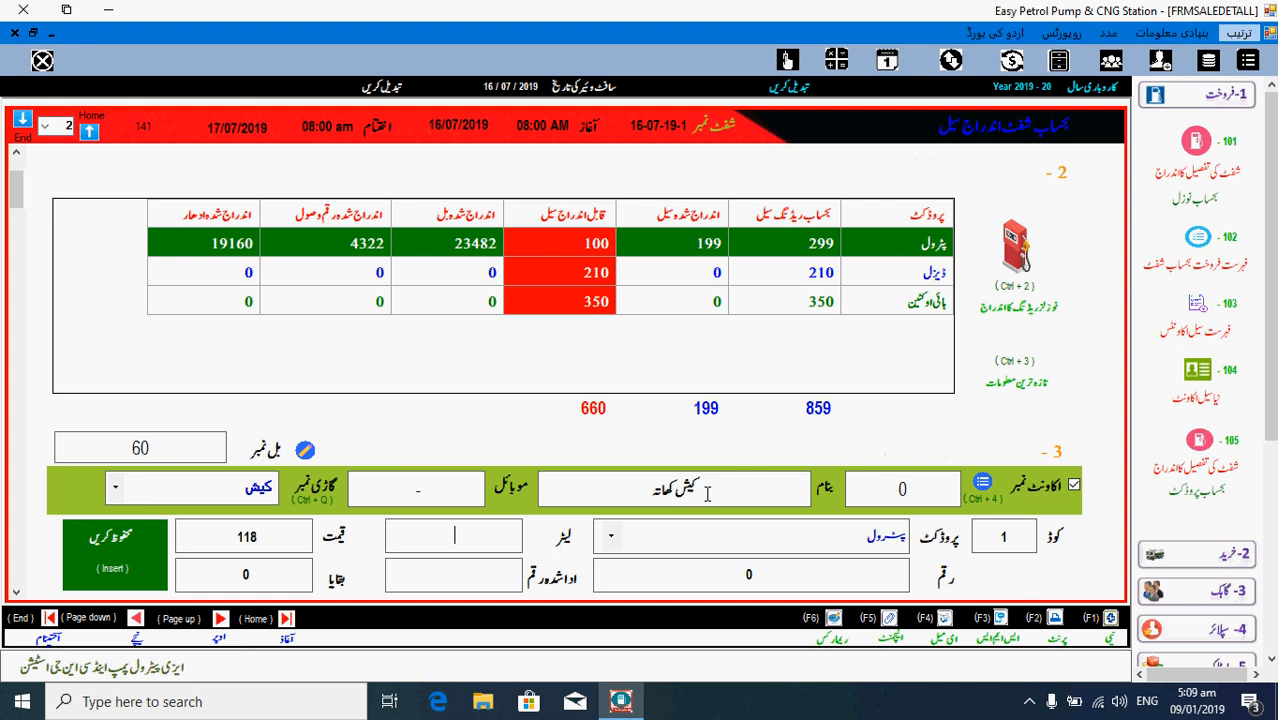
text(100)
key(Return)
key(Return)
key(Return)
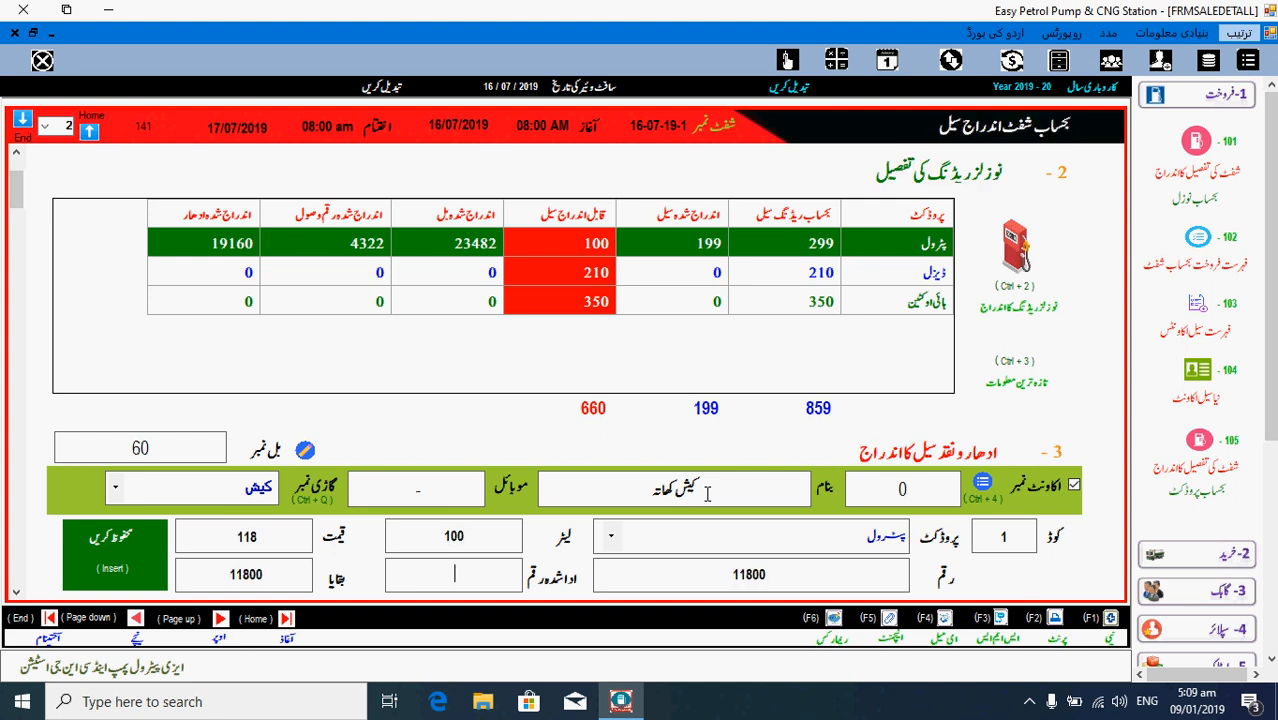
key(Return)
key(Return)
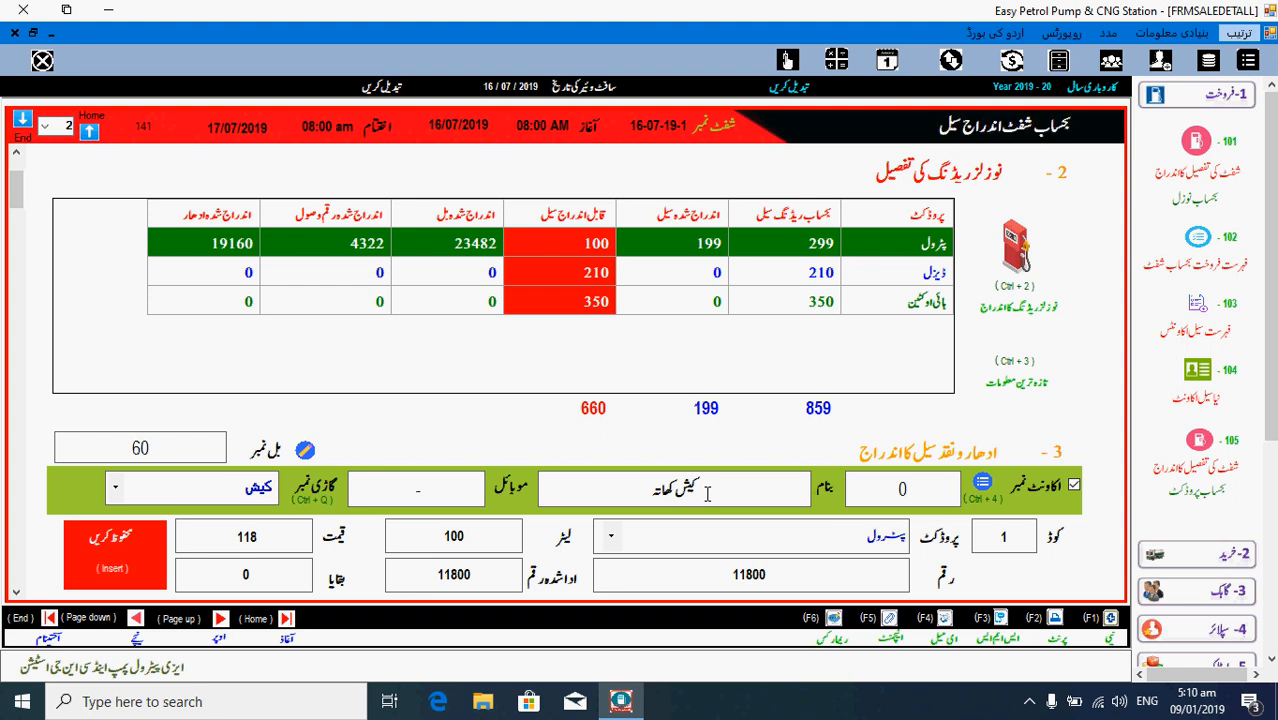
key(Insert)
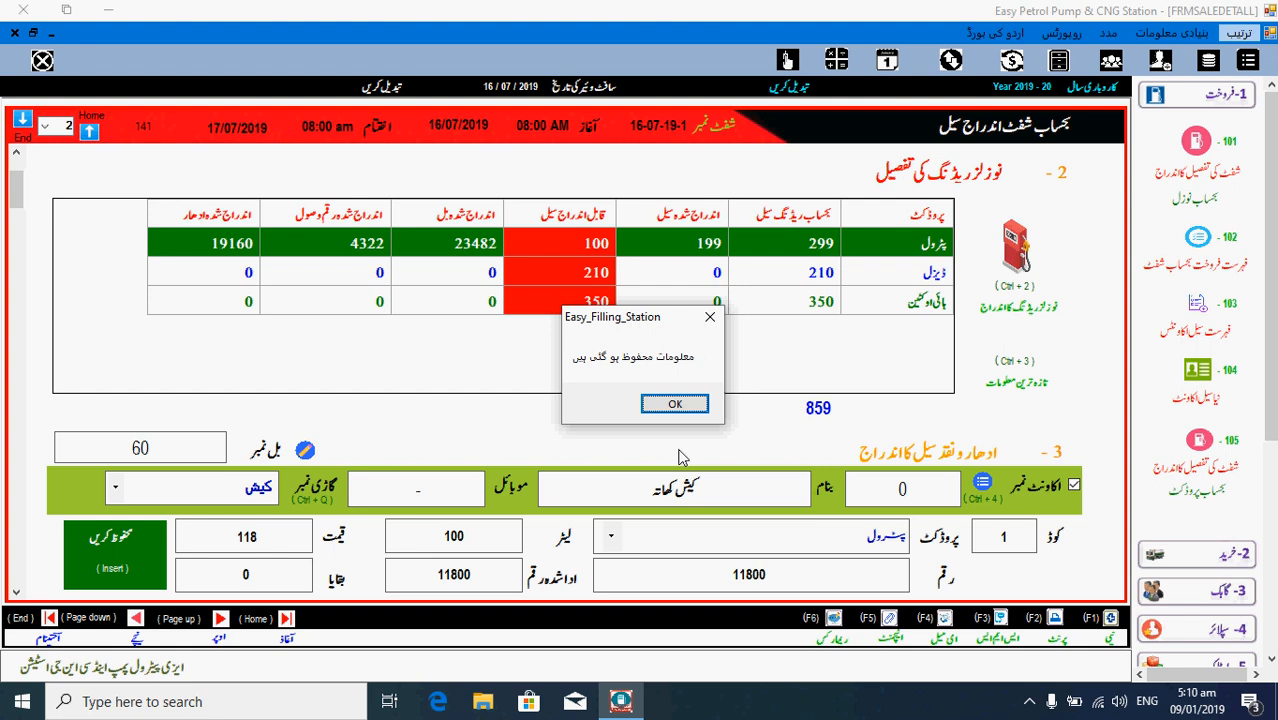
- Search by customer name and load account 5 onto bill 61
click(675, 405)
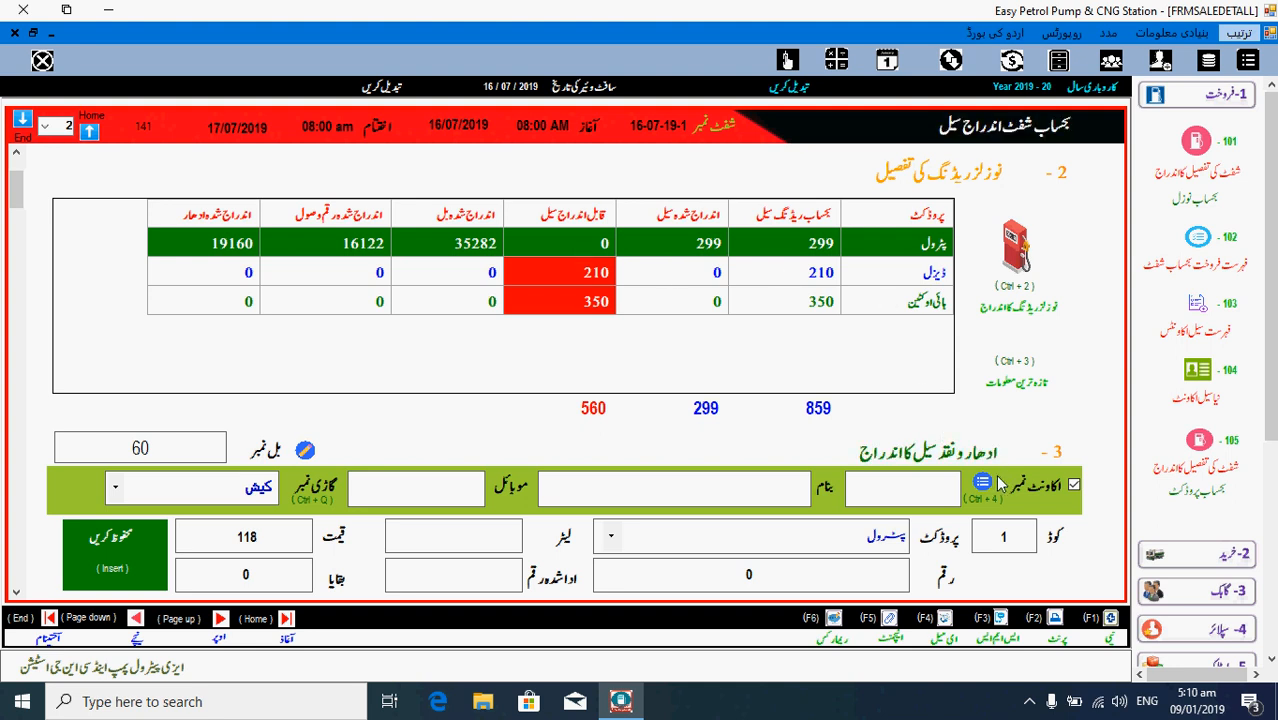
click(688, 496)
text(ح)
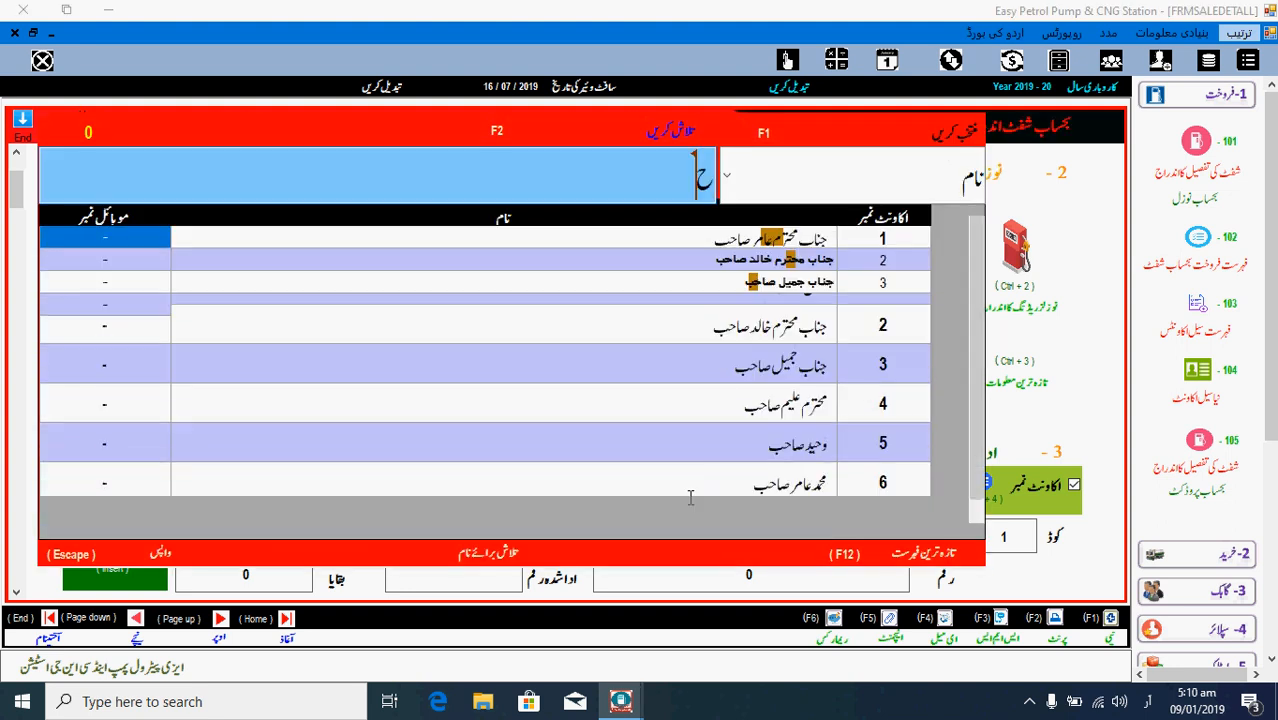
key(Down)
key(Down)
key(Down)
key(Down)
key(Down)
key(Up)
key(Down)
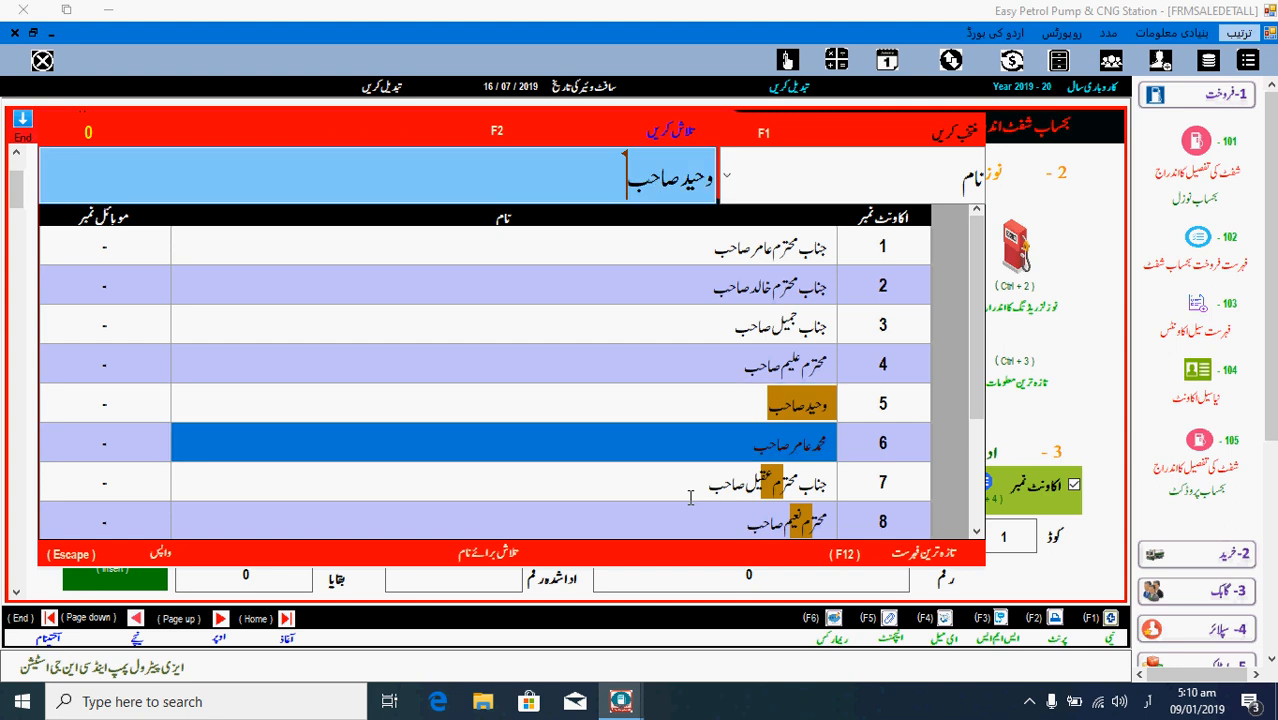
key(Return)
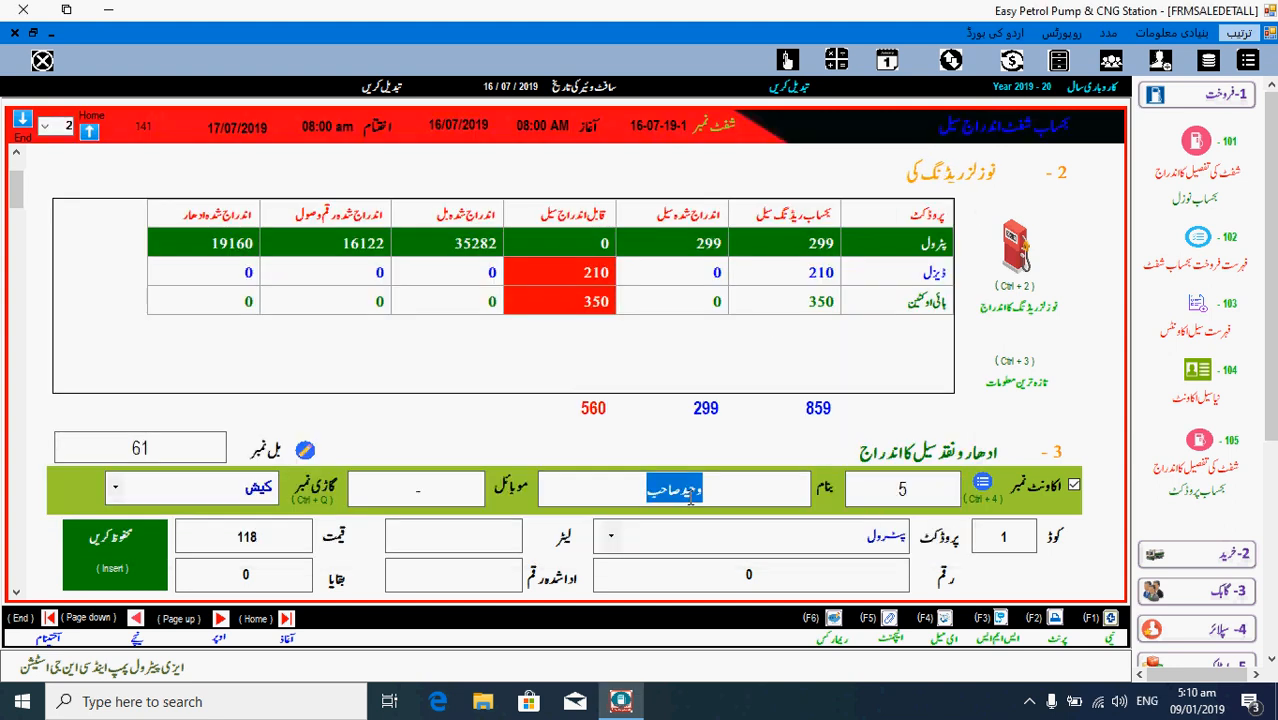
- Save a 210-litre diesel sale (code 2, 26633) on credit with nothing paid
key(Return)
key(BackSpace)
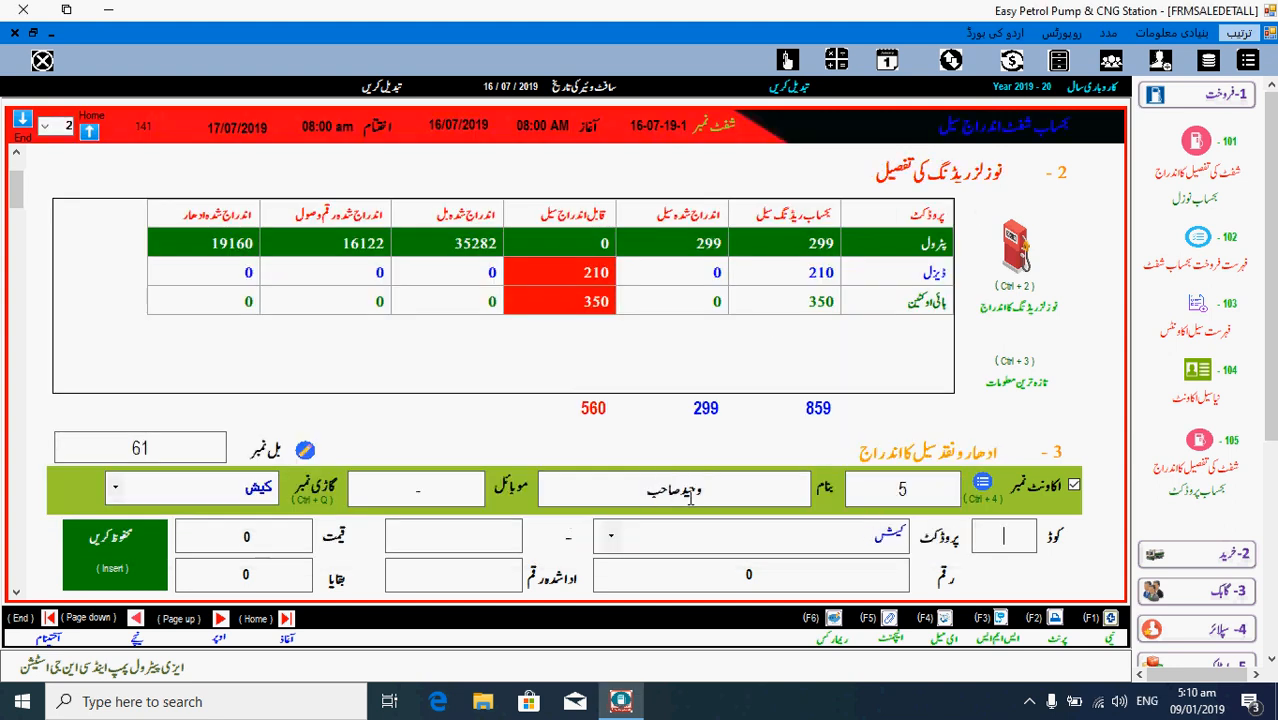
text(2)
key(Return)
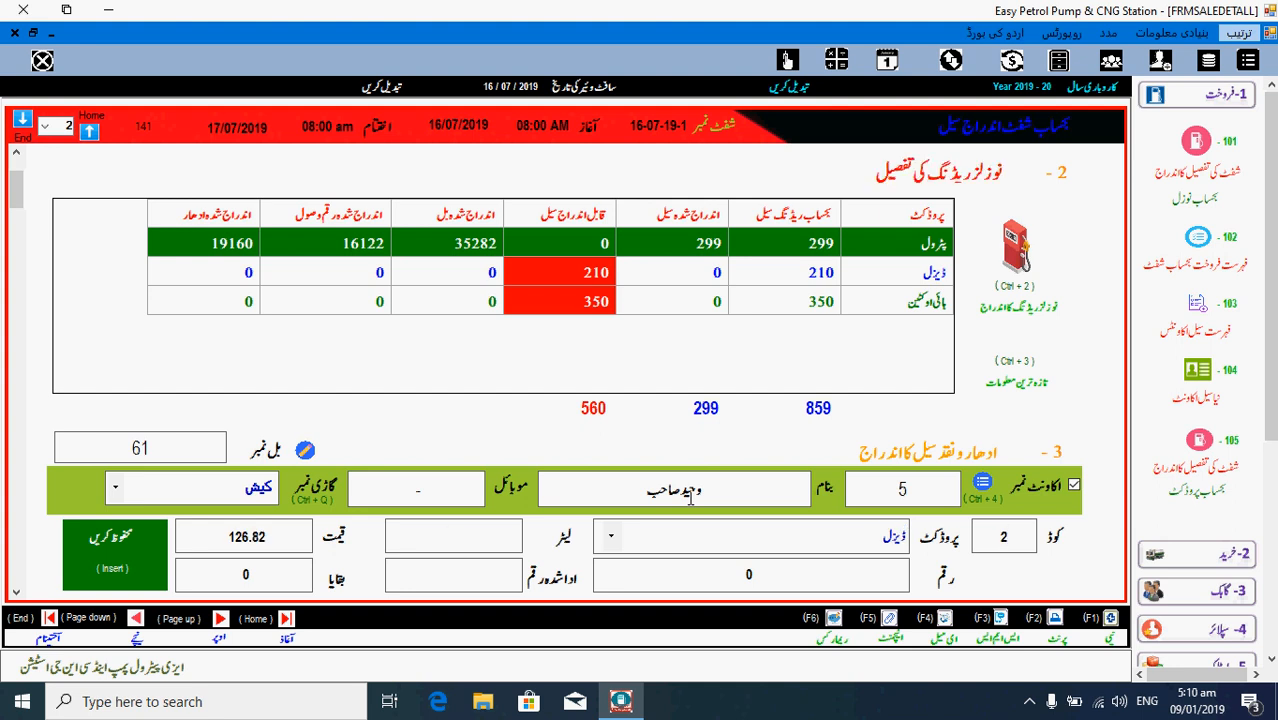
text(21)
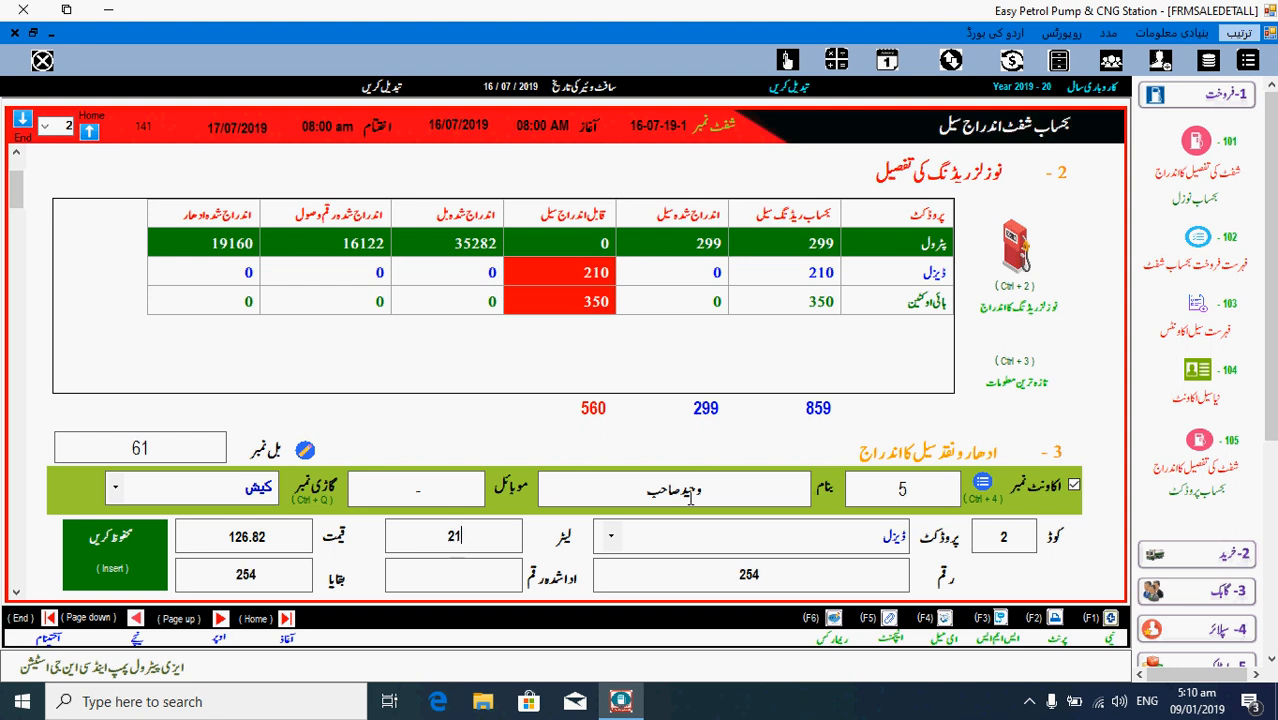
text(0)
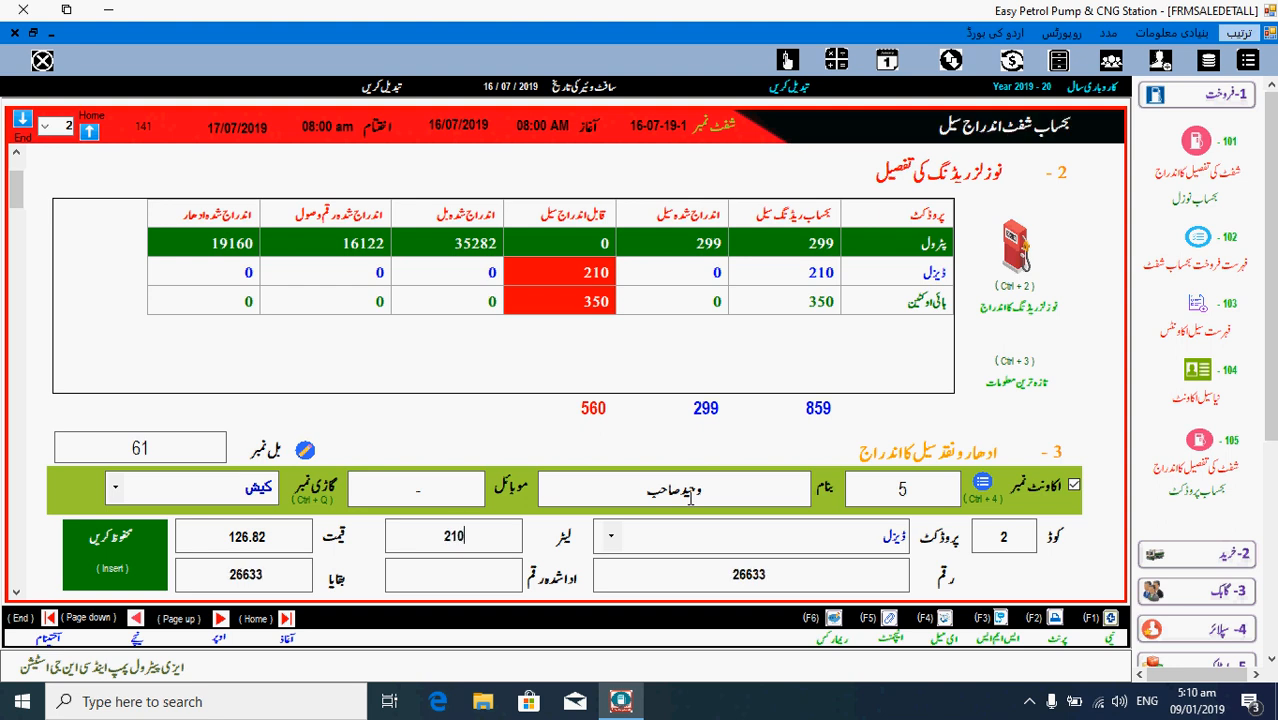
key(Return)
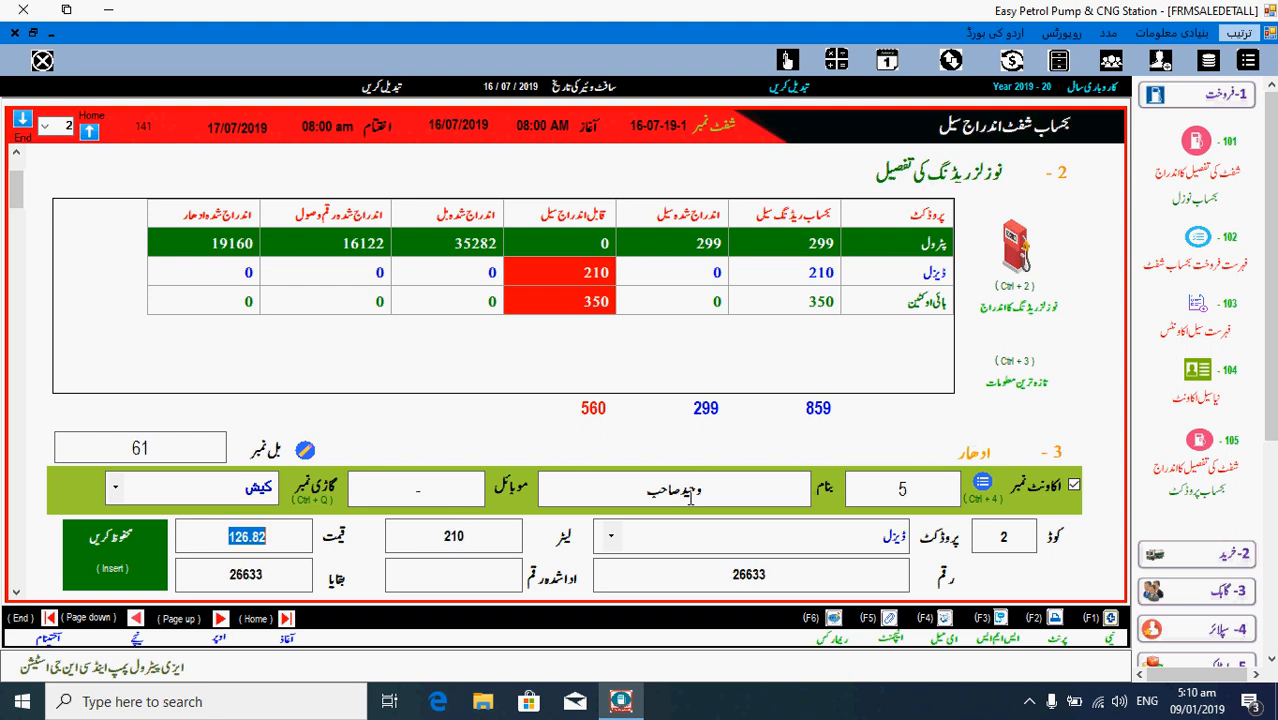
key(Return)
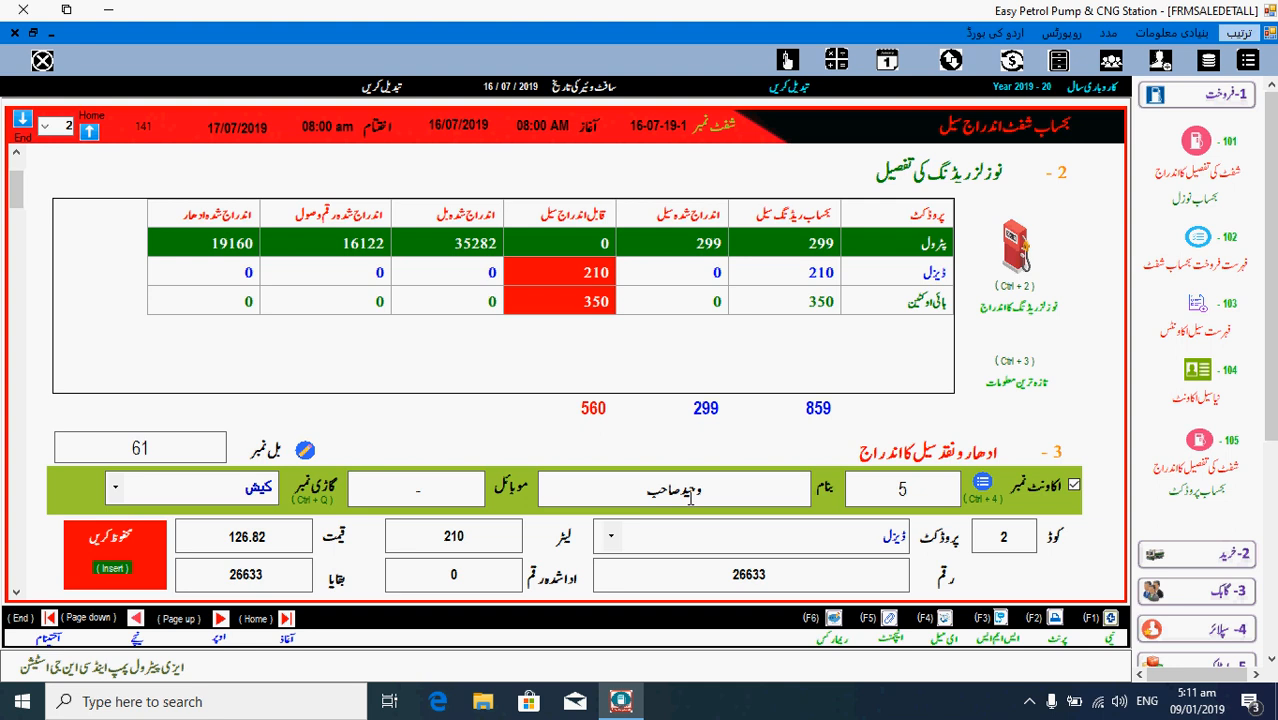
key(Insert)
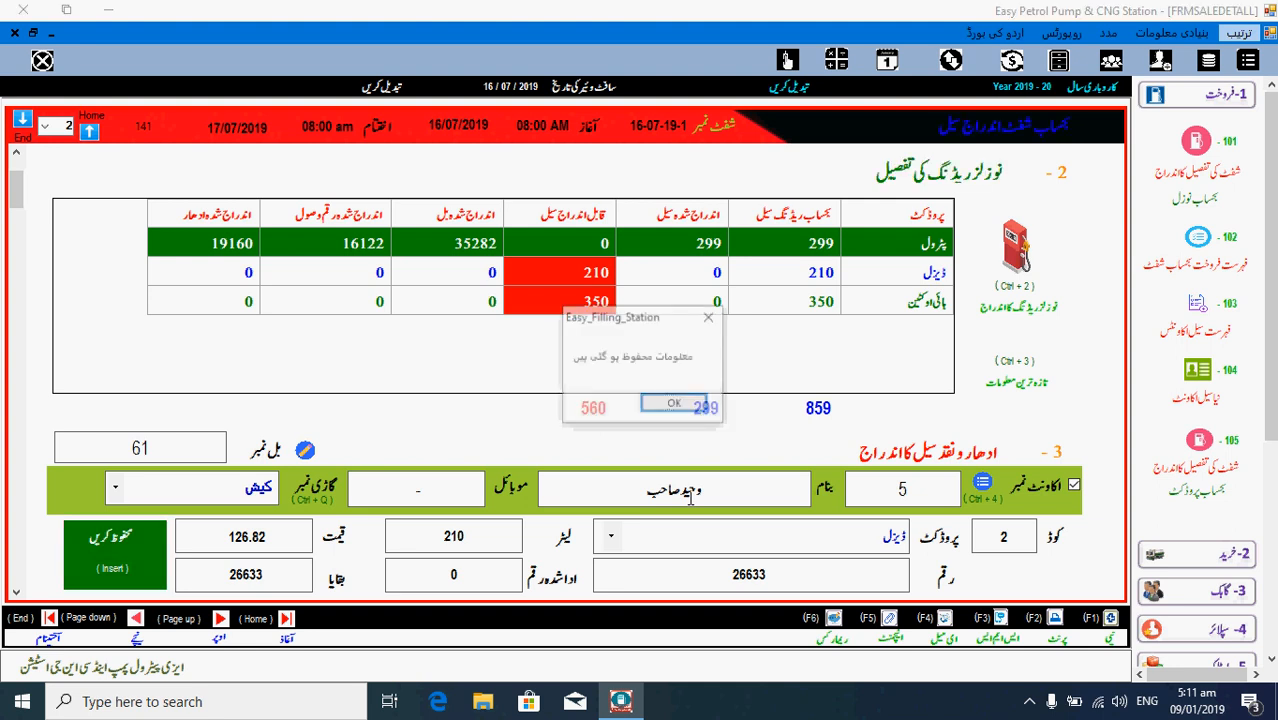
key(Return)
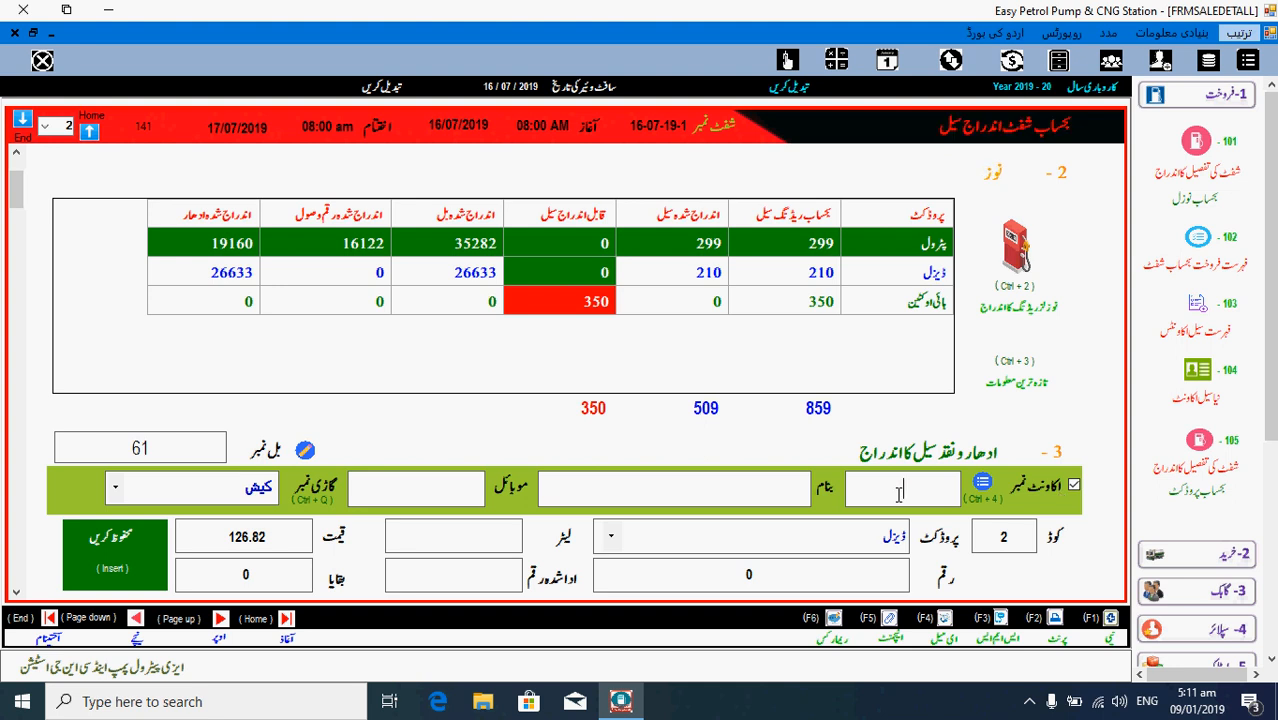
- Save bill 62 on account 0: 350 litres of diesel at 126.82, 44387 paid in full
text(0)
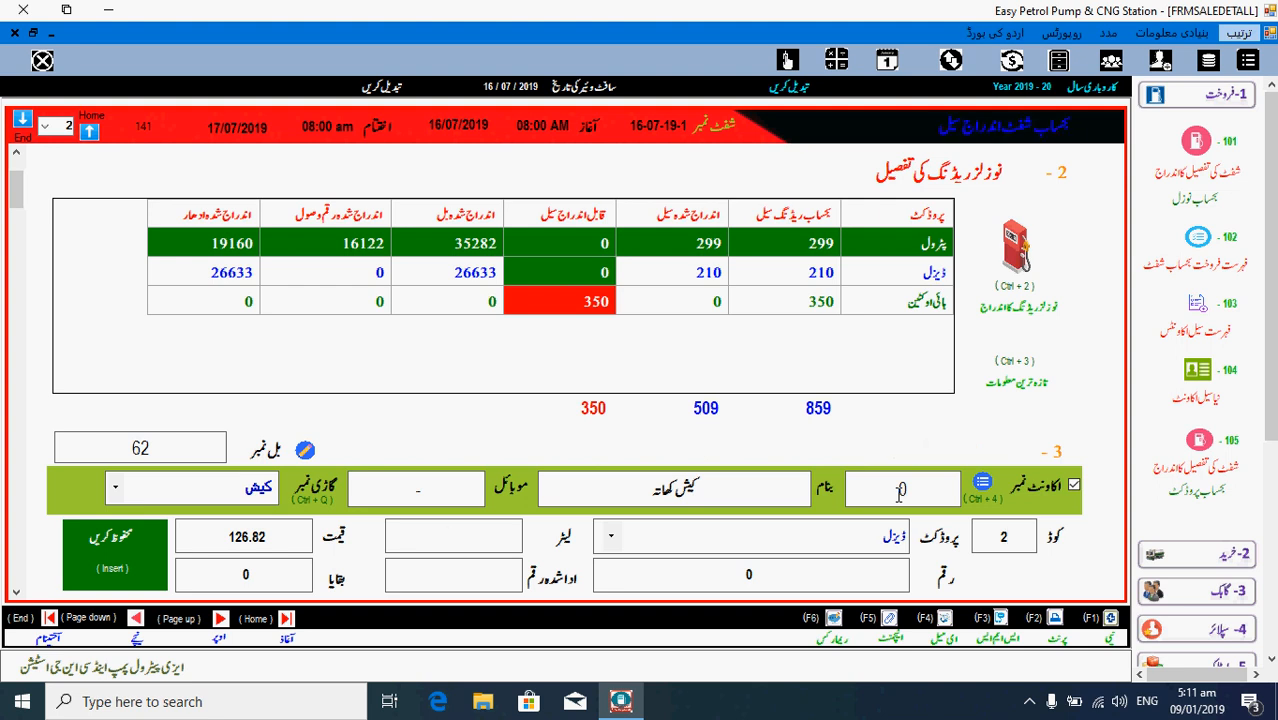
text(350)
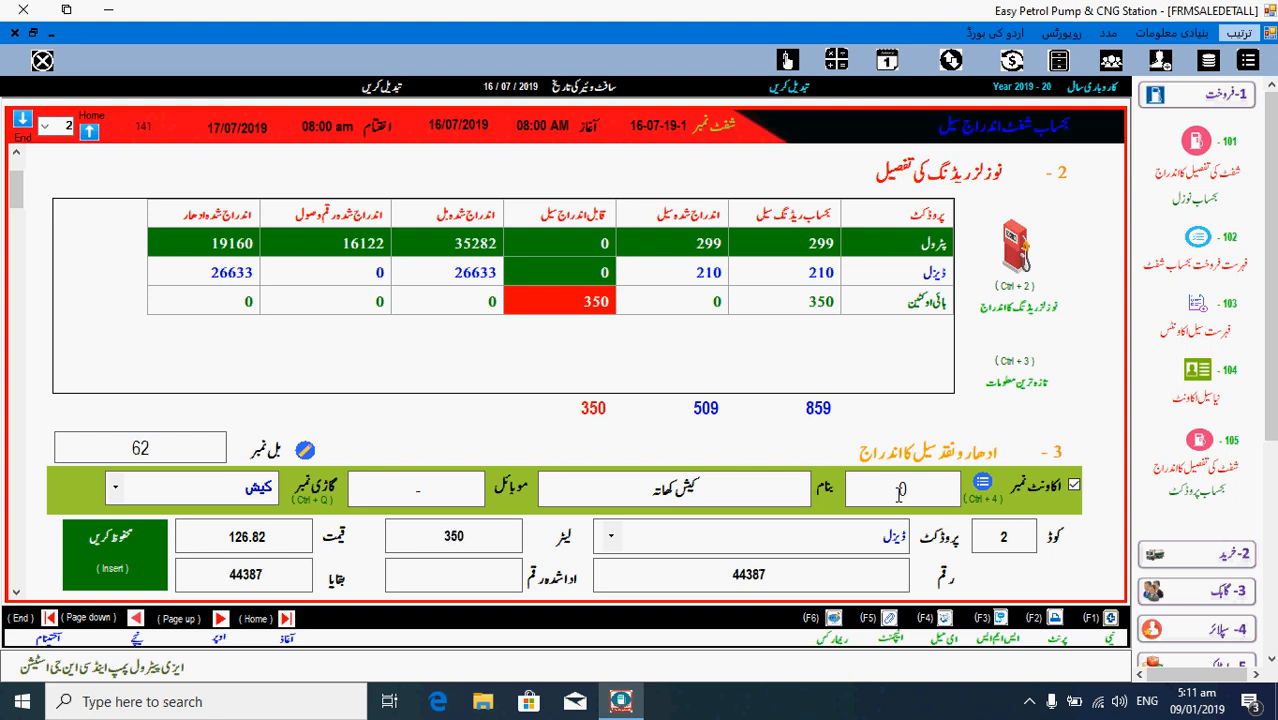
key(Return)
key(Return)
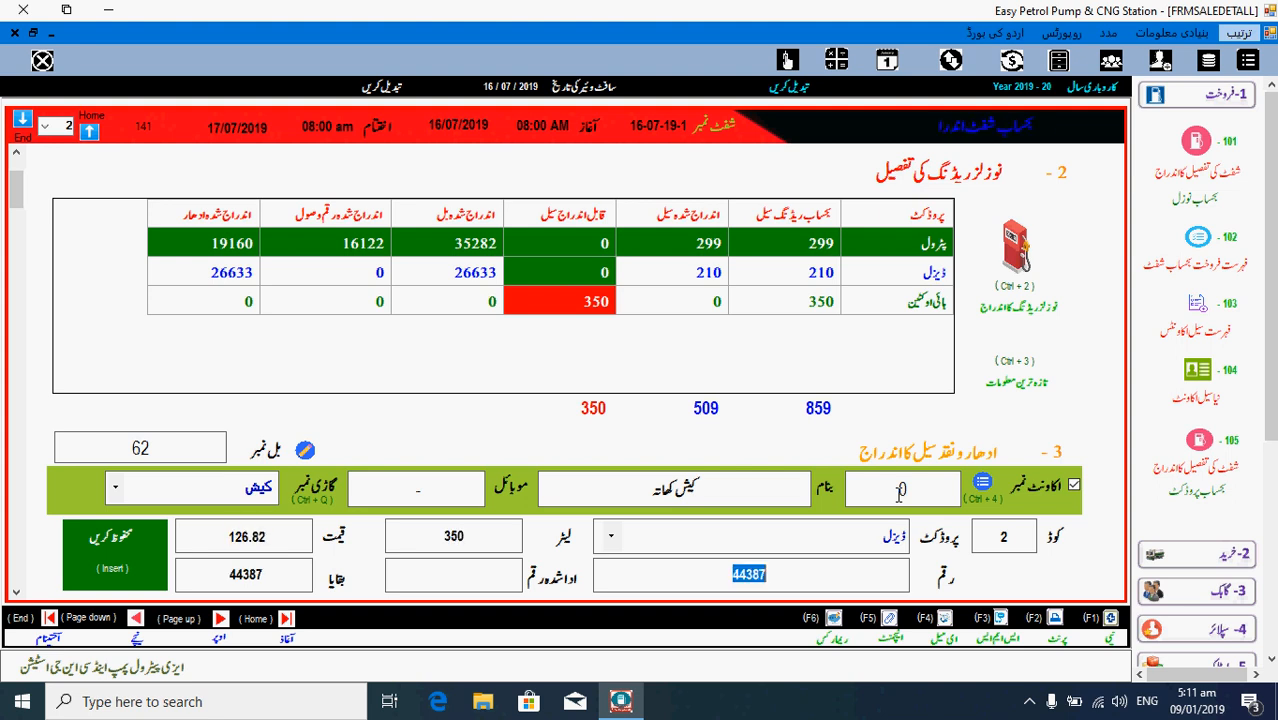
key(Return)
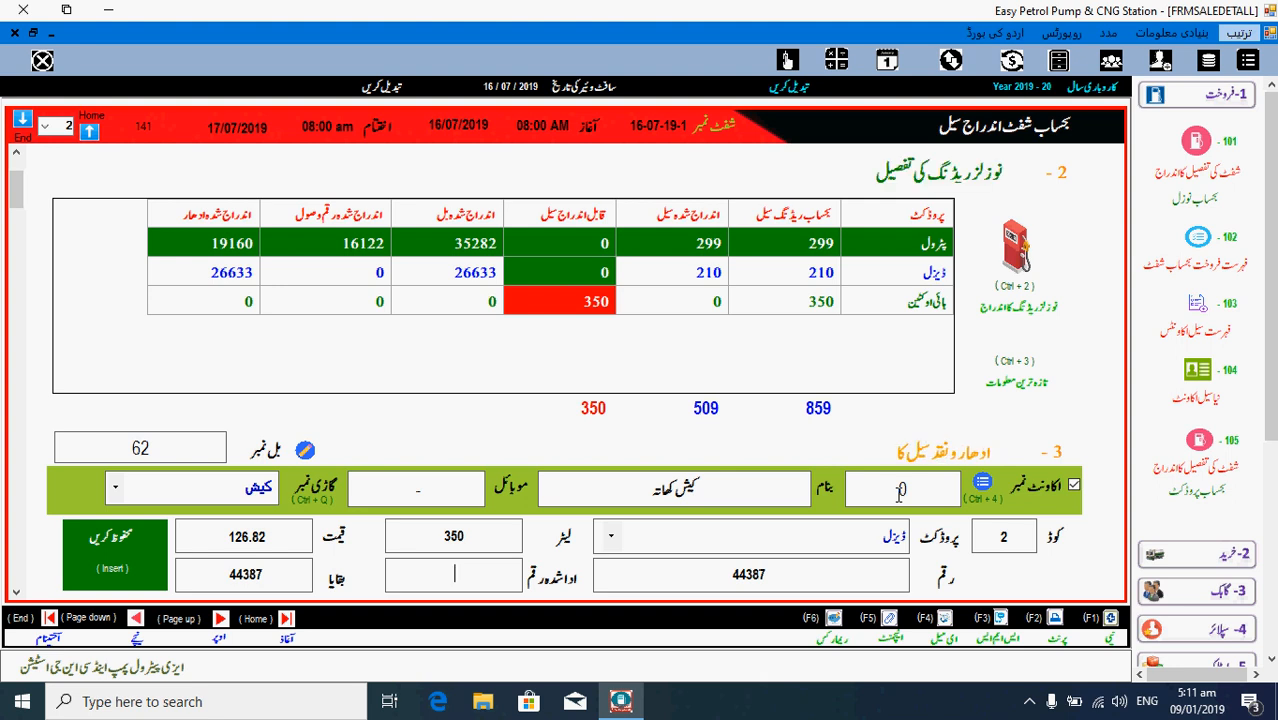
key(Return)
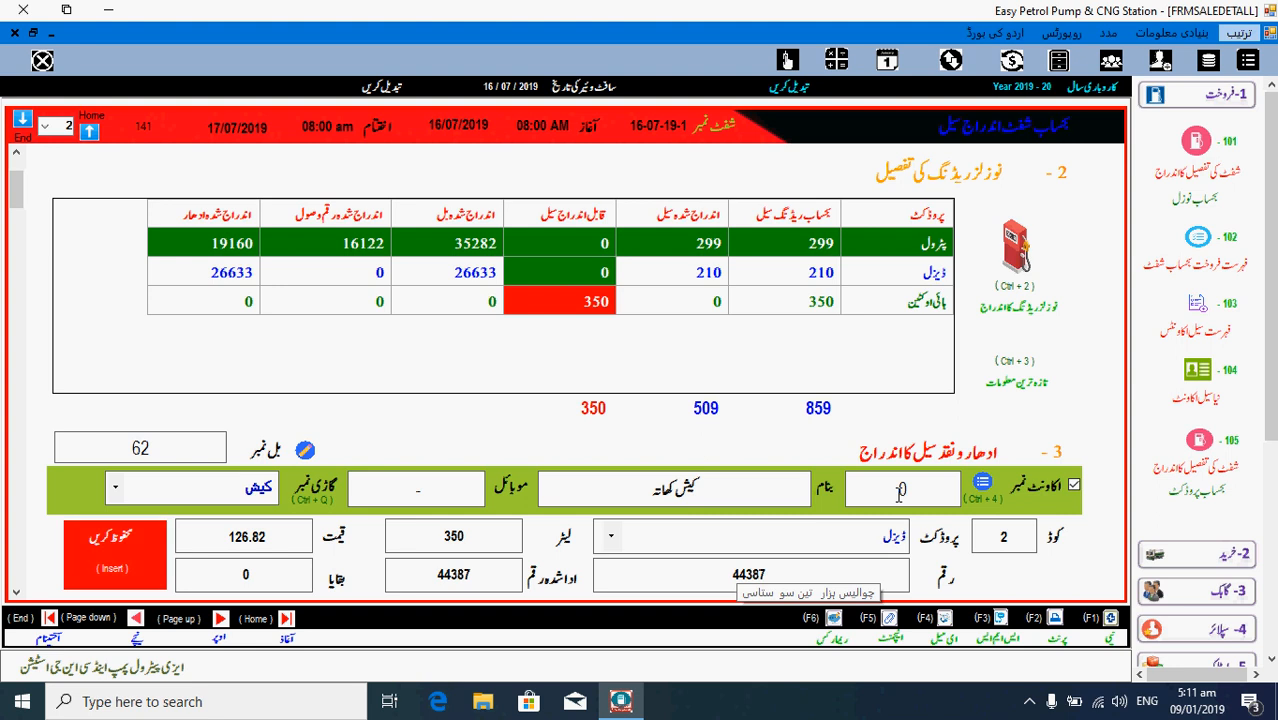
key(Return)
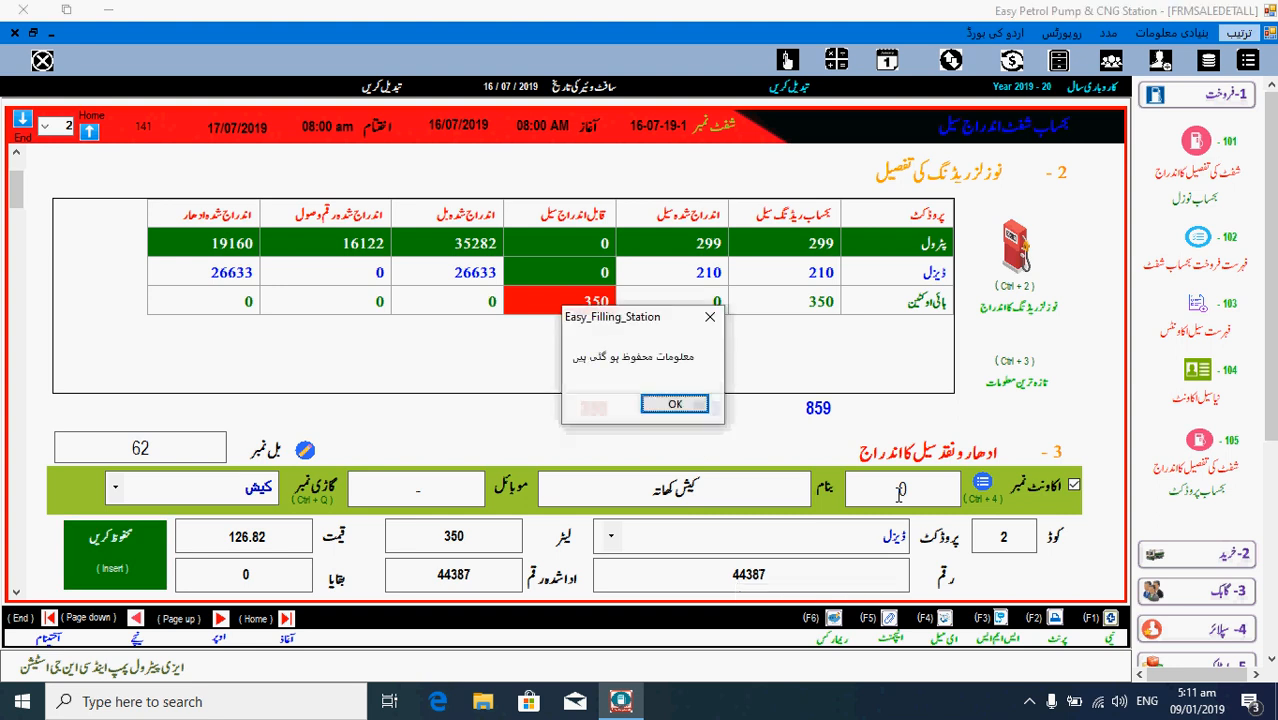
key(Return)
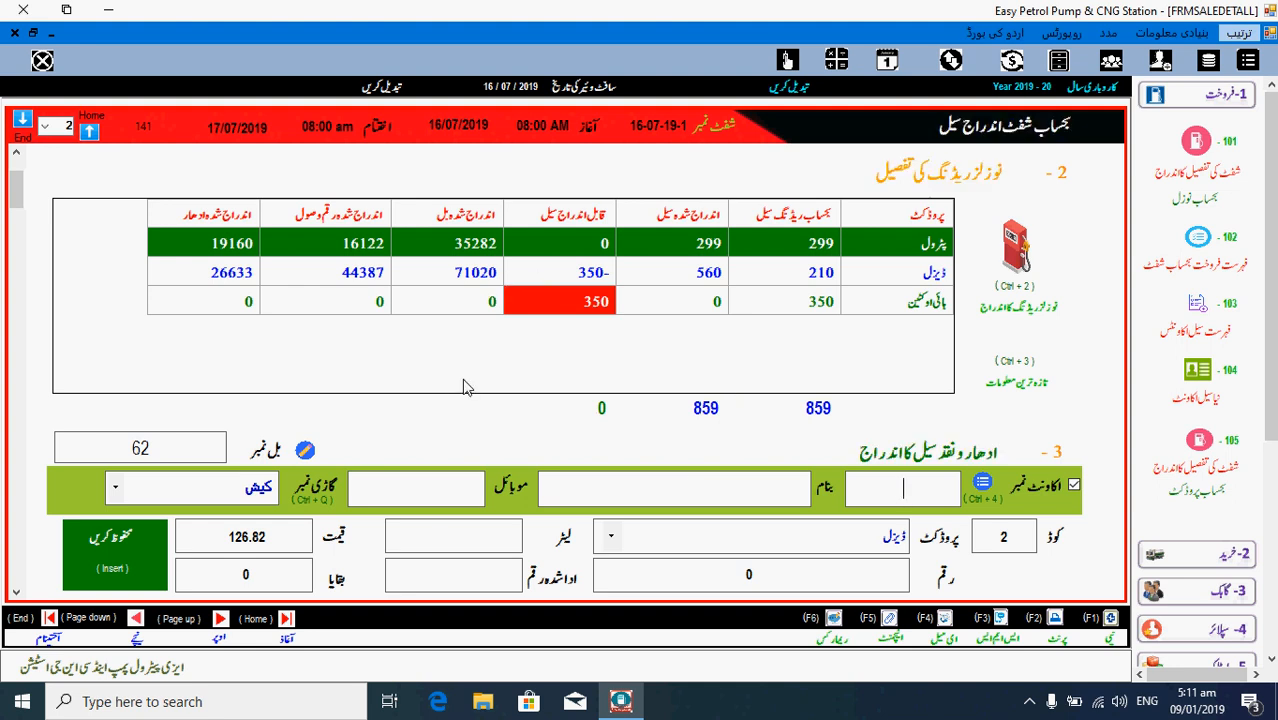
- Select bill 62 in the sales list and delete it, confirming the deletion
scroll(463, 387, down, 3)
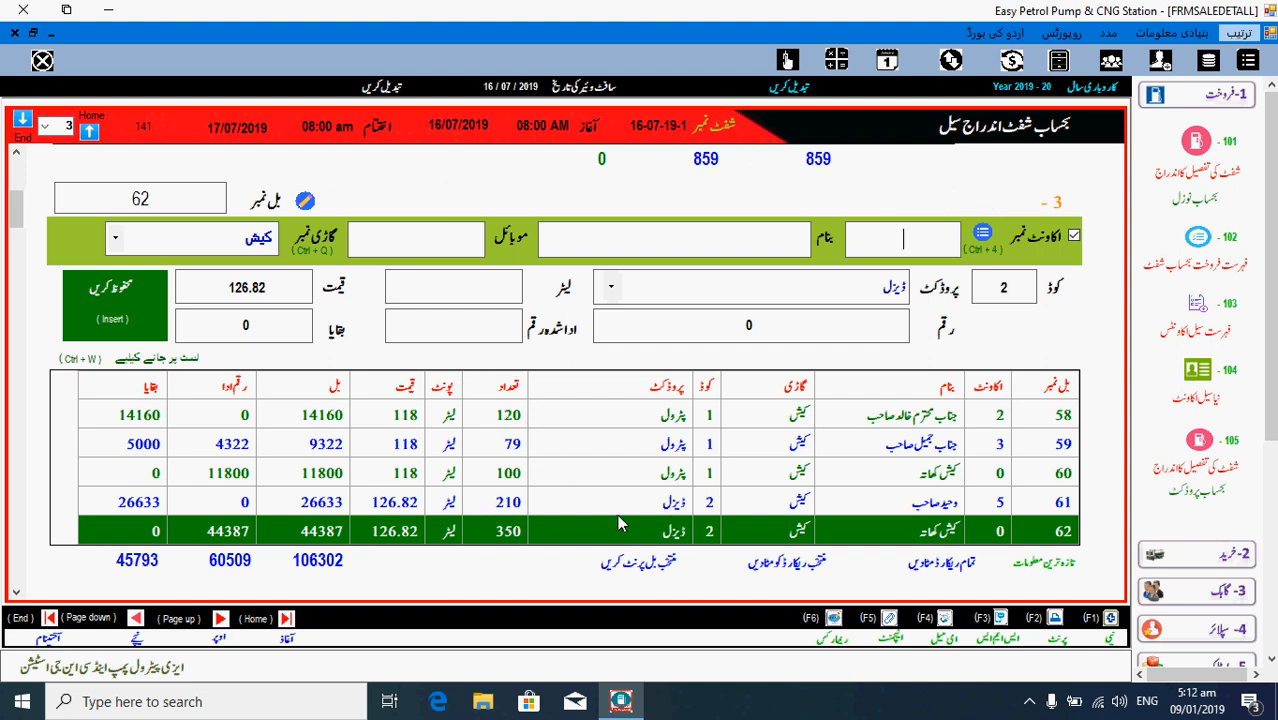
key(Up)
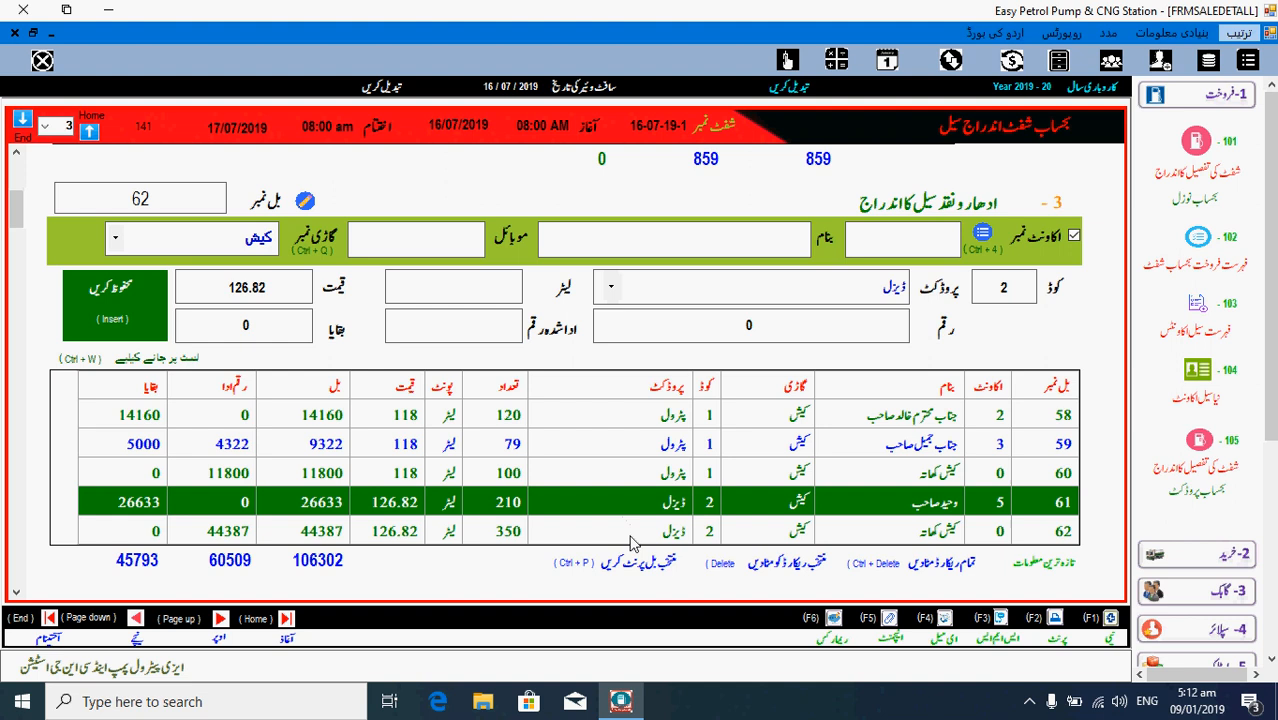
key(Down)
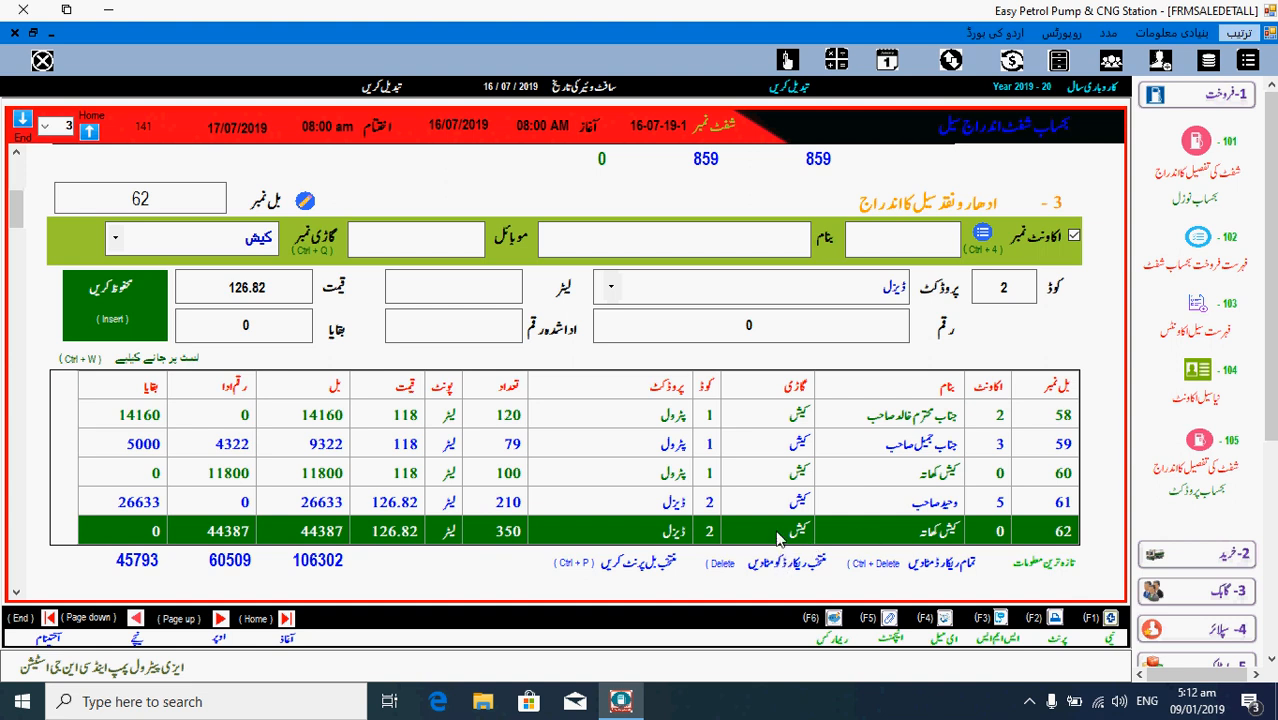
click(787, 565)
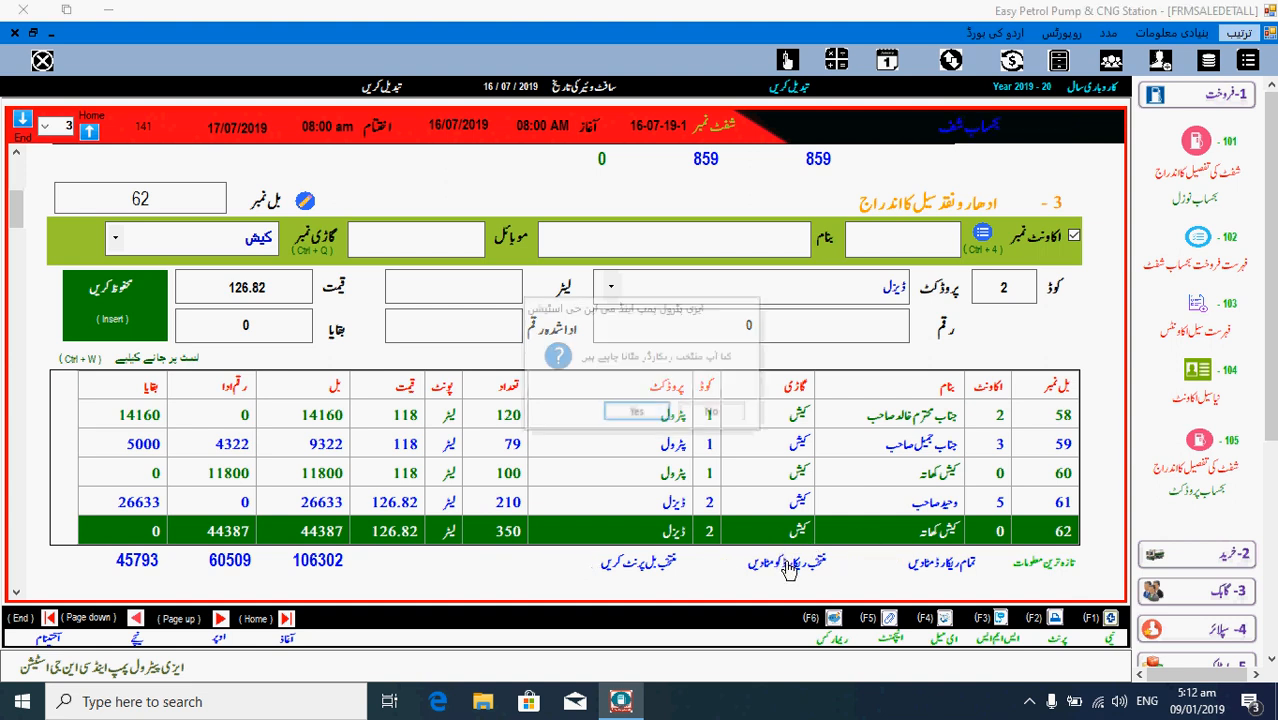
click(648, 416)
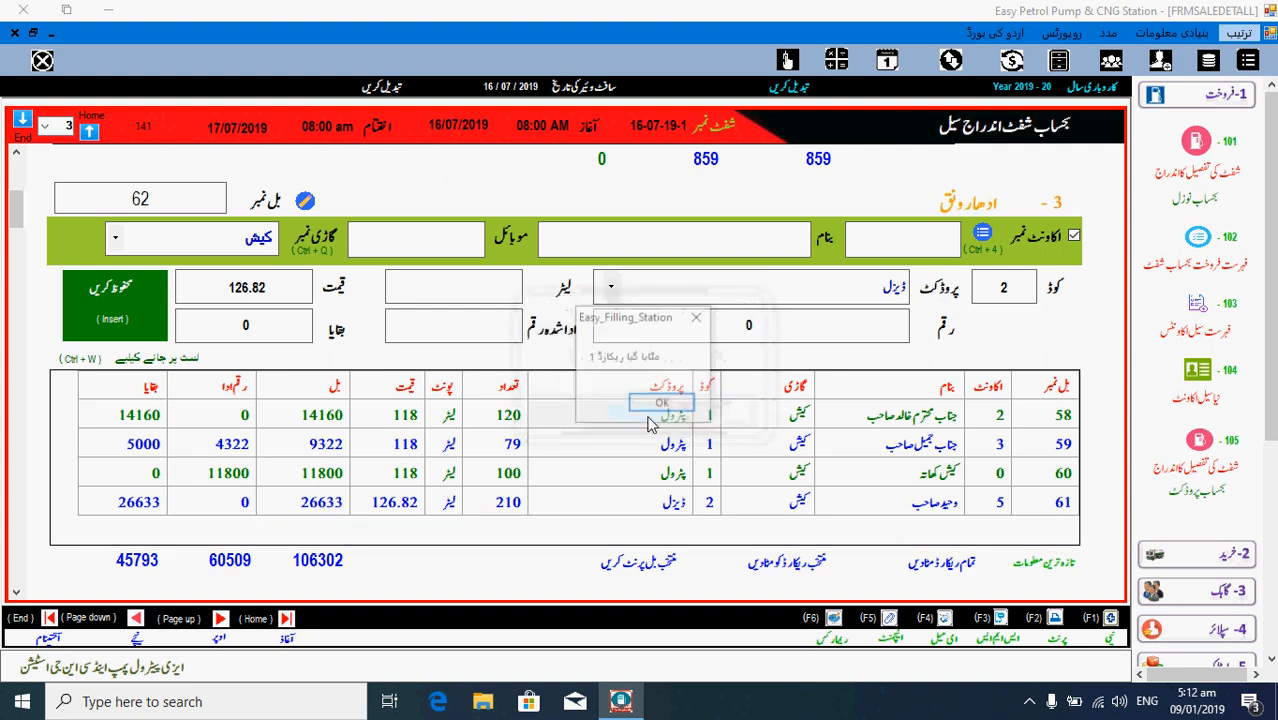
click(660, 404)
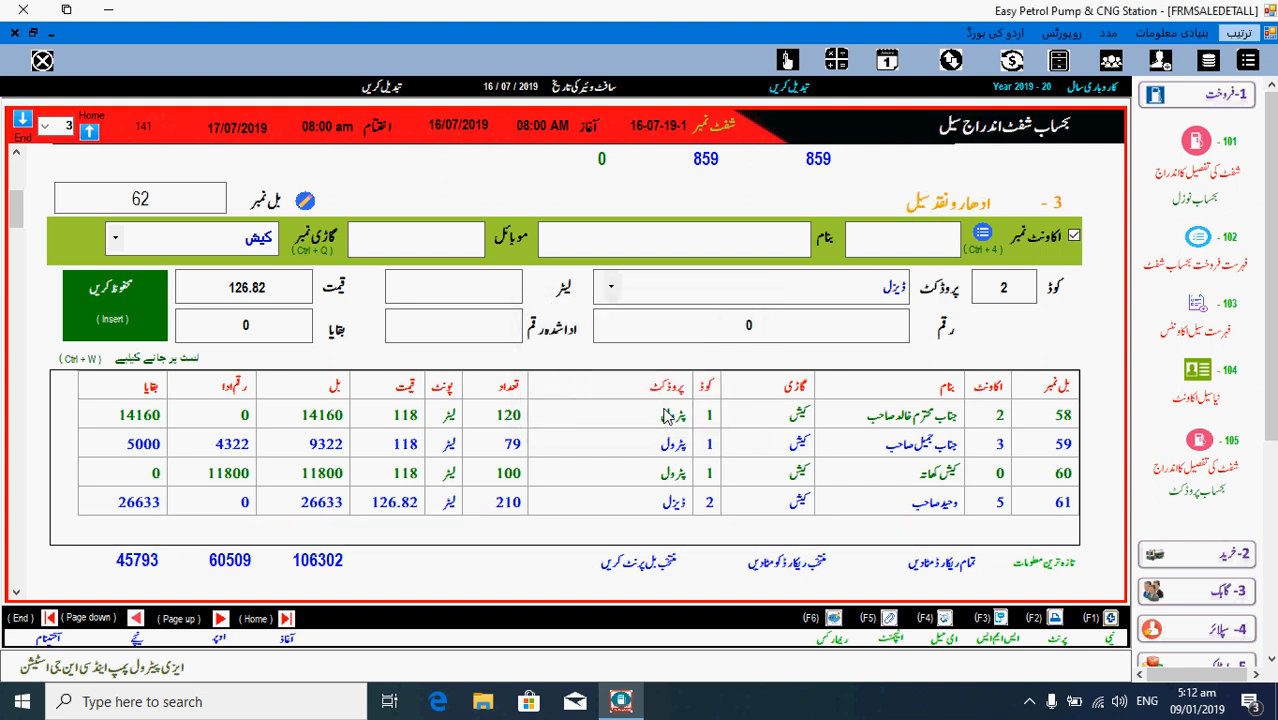
scroll(667, 416, up, 3)
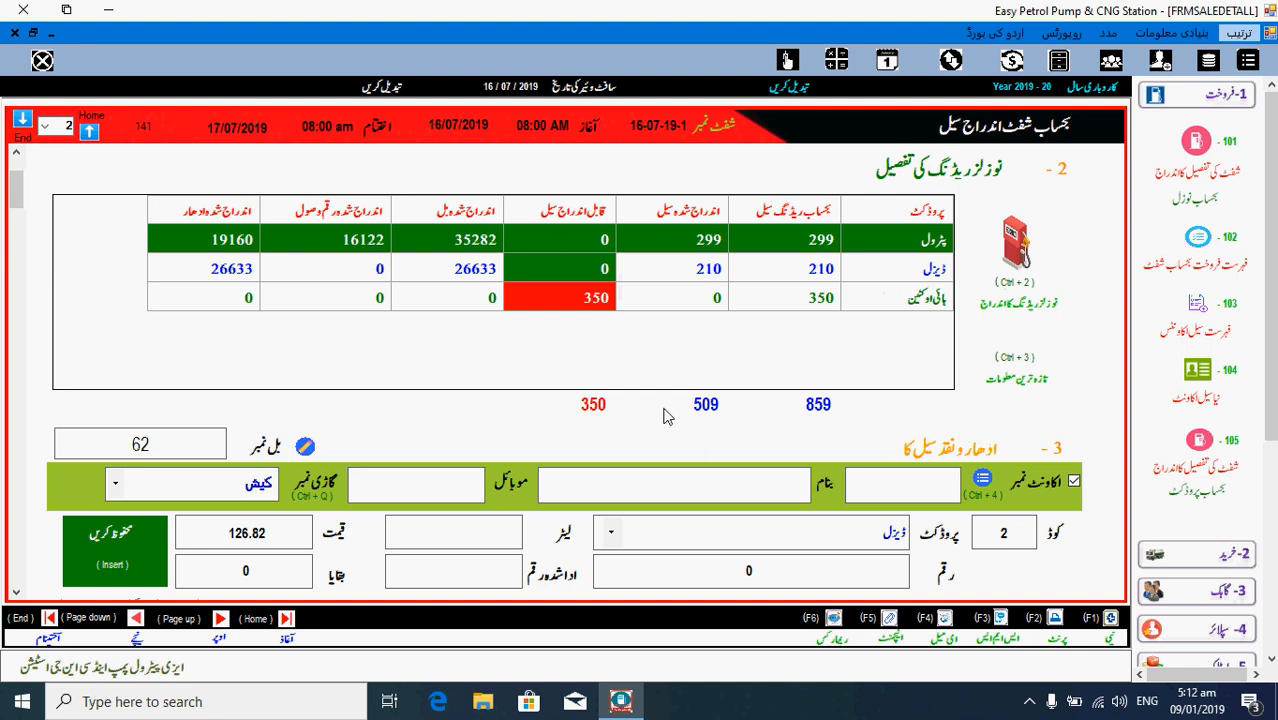
- Save a 350-litre high-octane cash sale worth 41587, paid in full
click(585, 300)
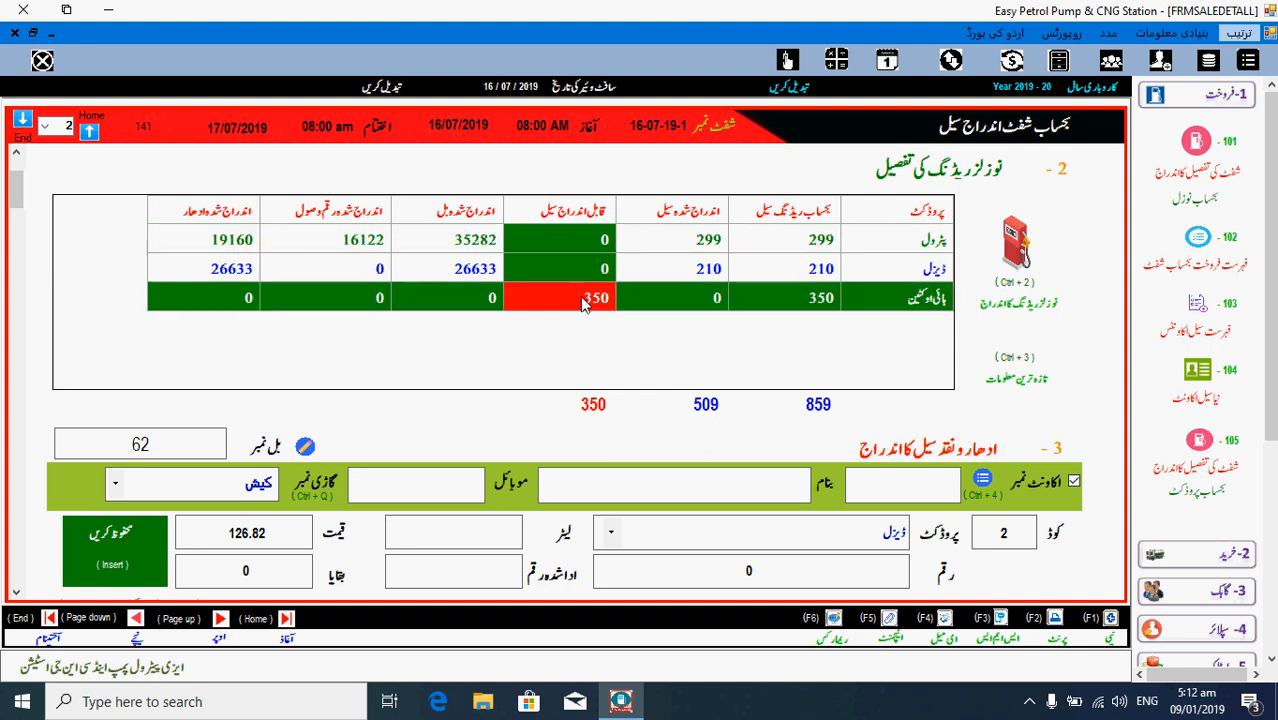
click(913, 486)
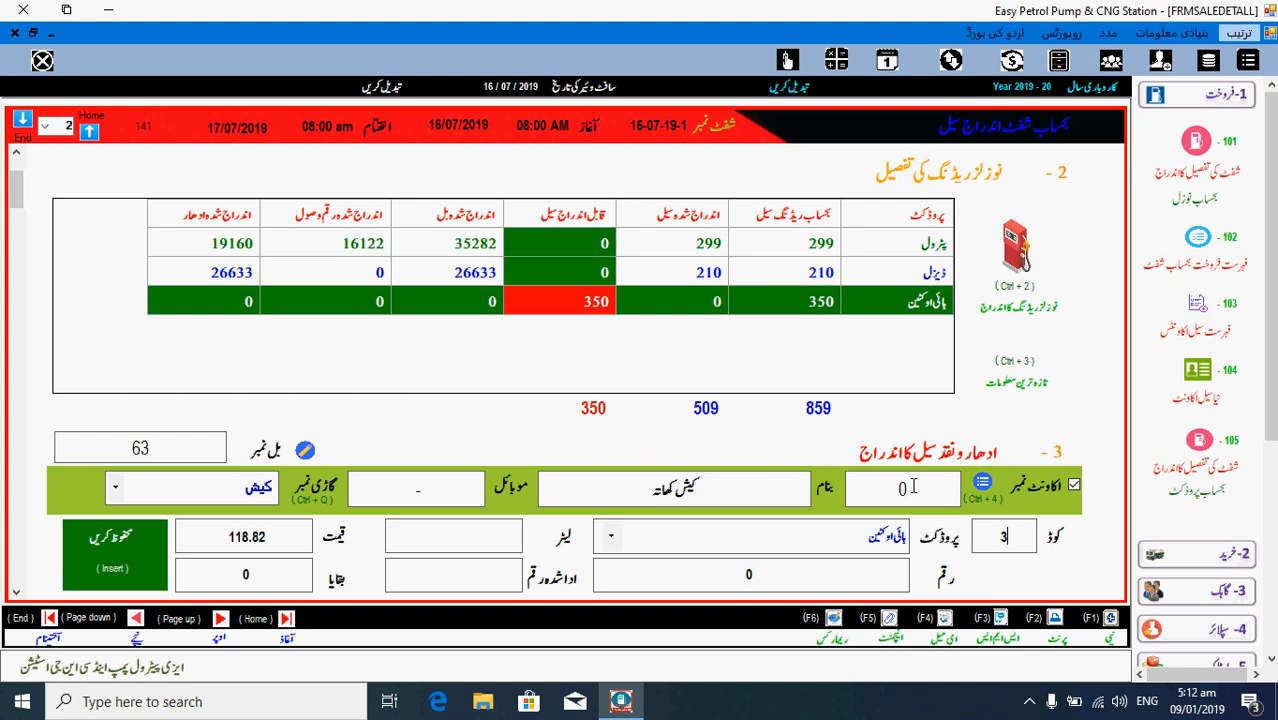
key(Return)
text(35)
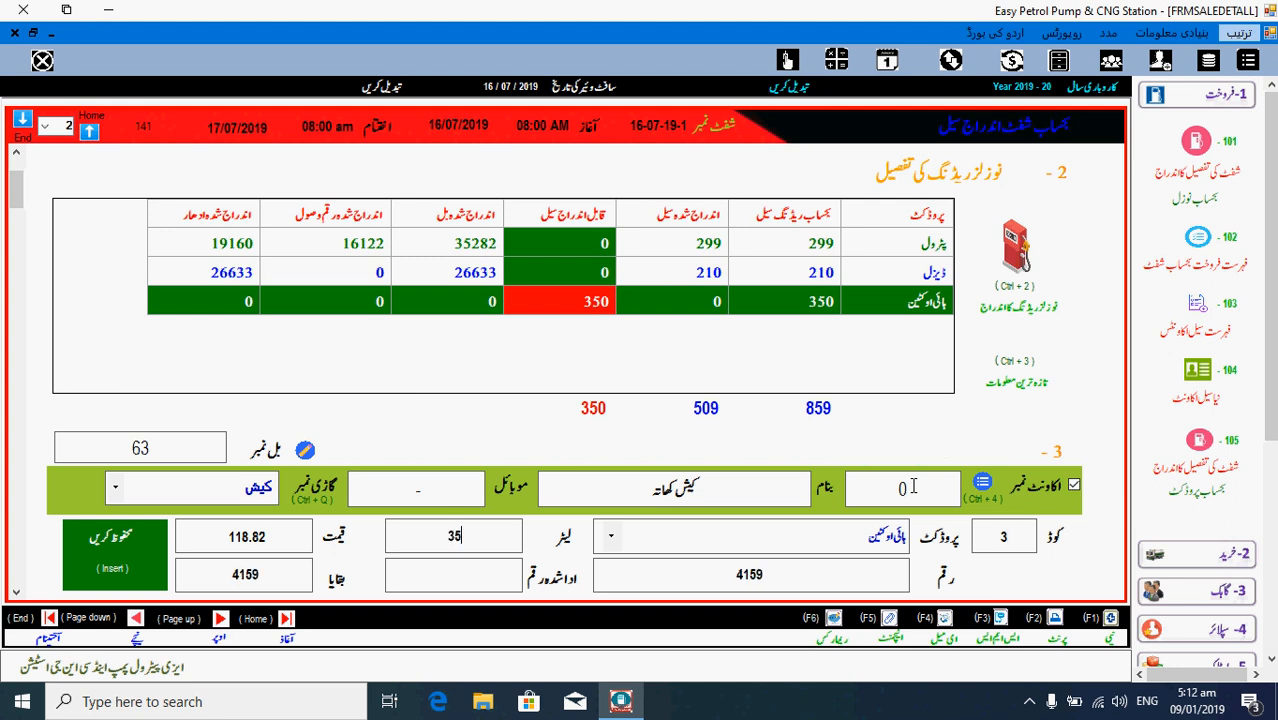
text(0)
key(Return)
key(Return)
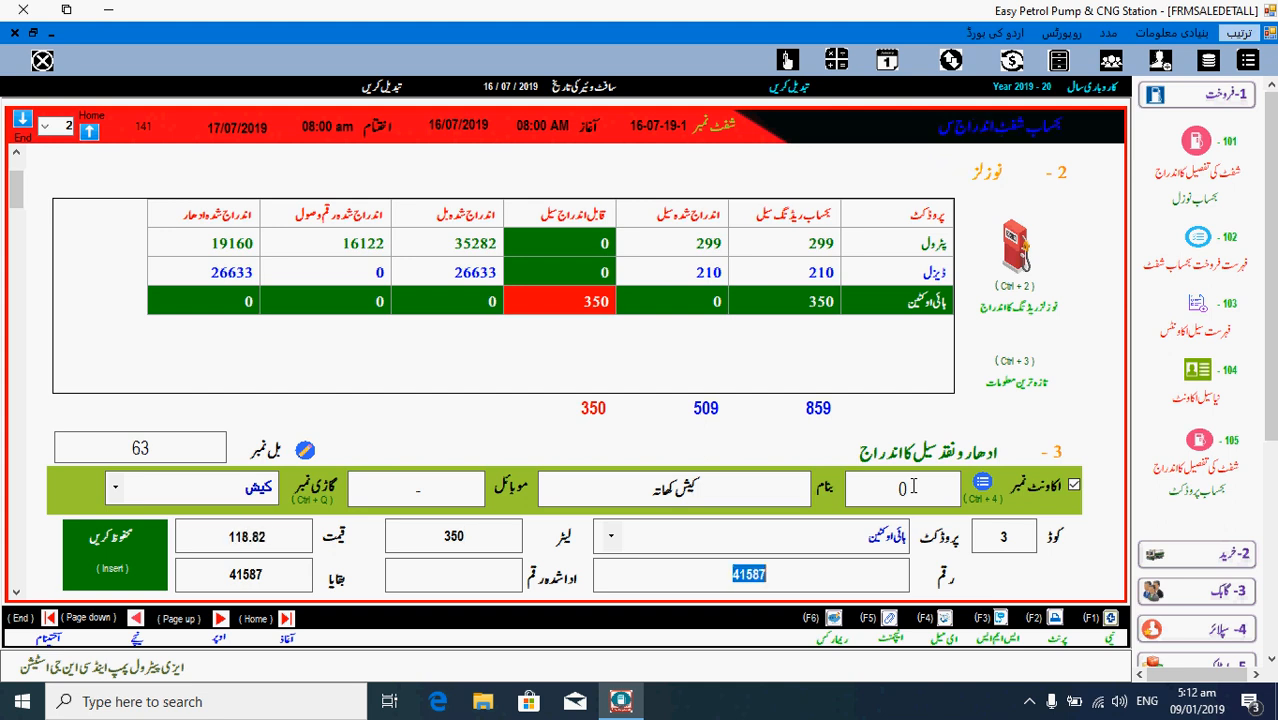
key(Return)
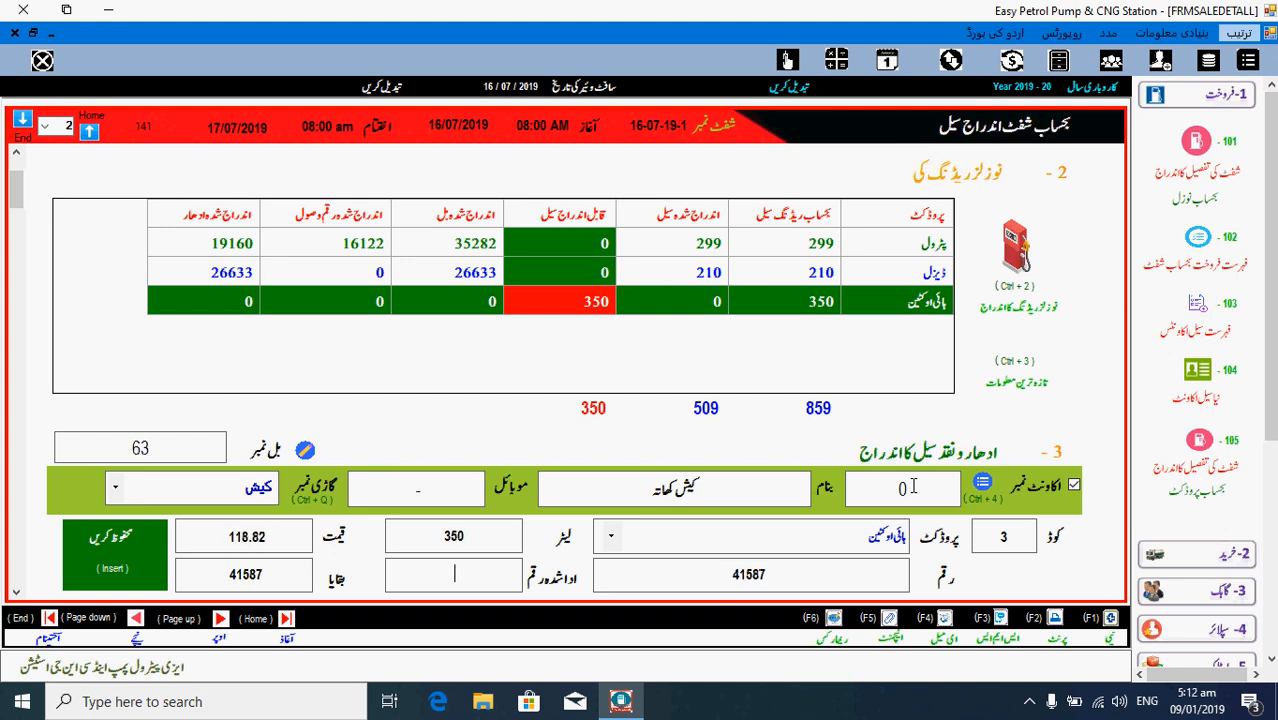
key(Return)
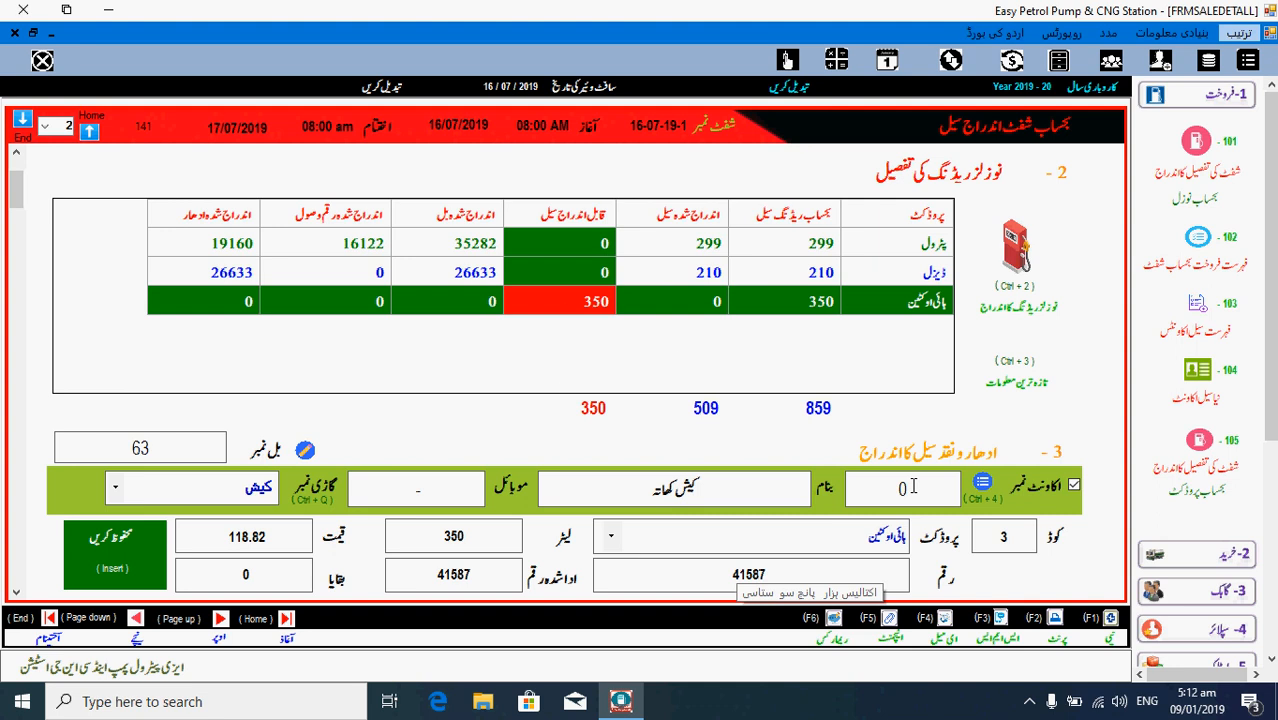
key(Insert)
key(Return)
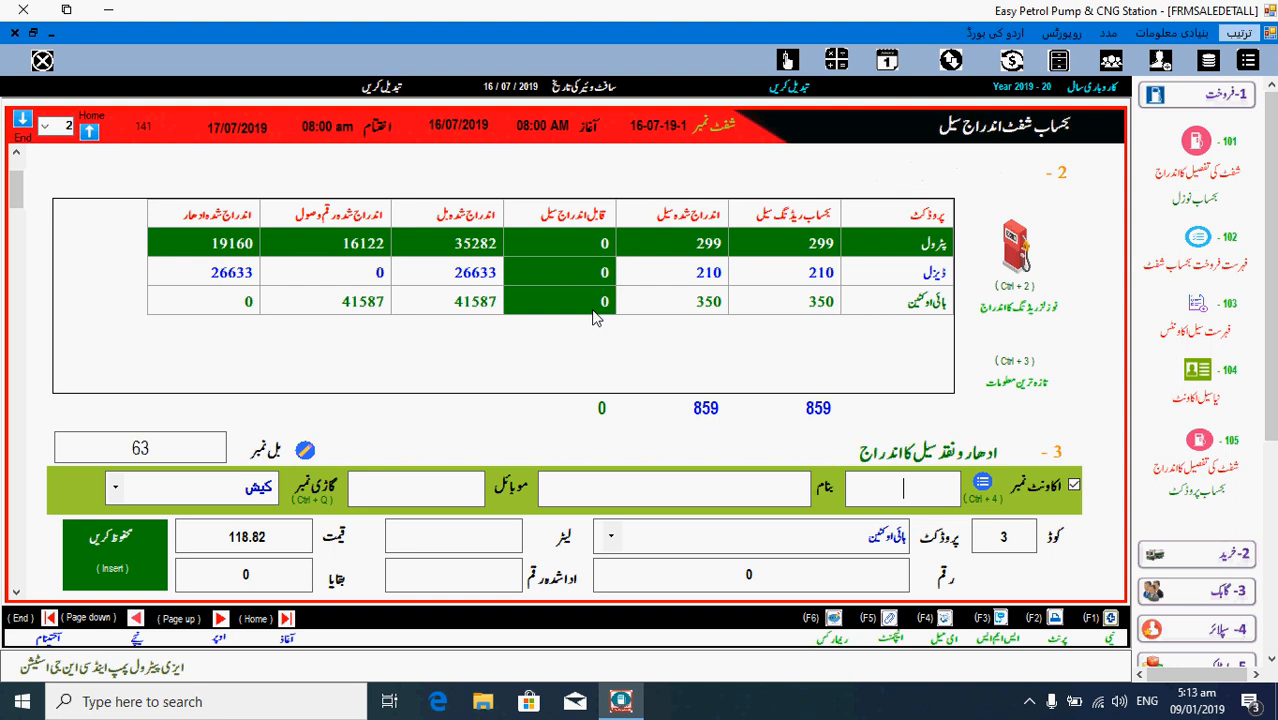
- Select bills 58–61 and show the product-wise sales summary: petrol 35282, diesel 26633, hi-octane 41587
scroll(594, 317, down, 5)
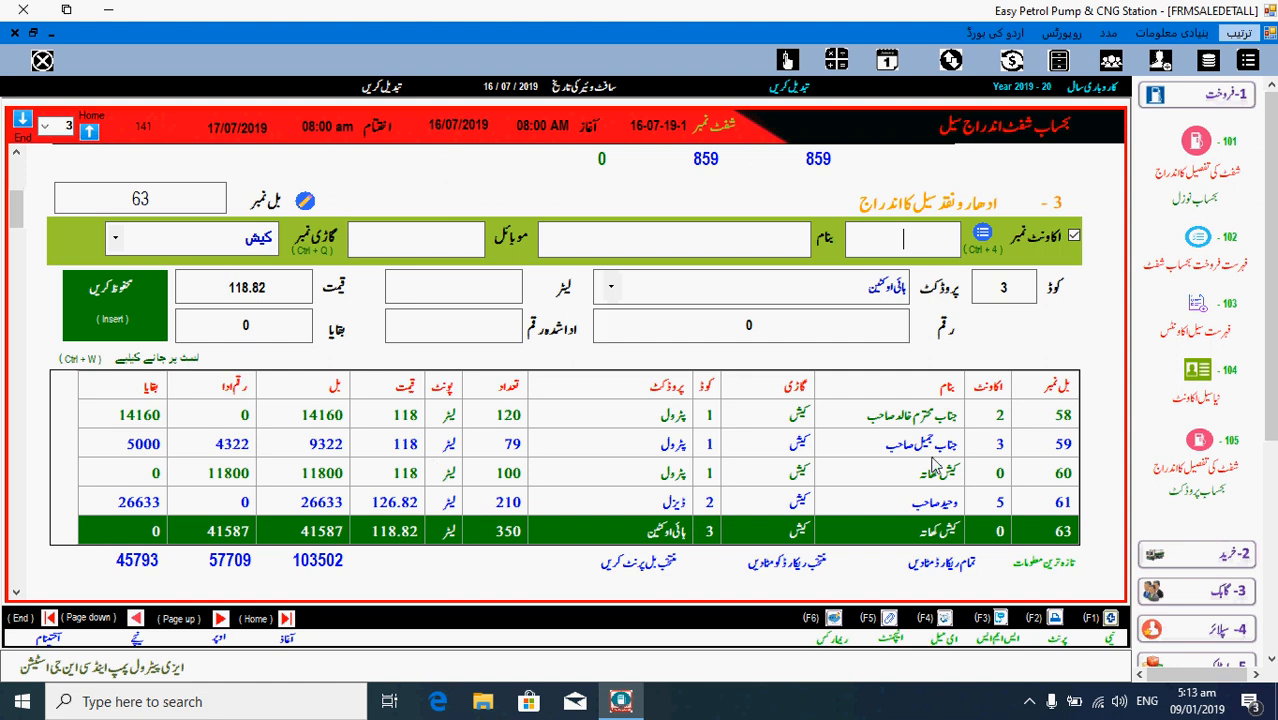
shift+click(932, 468)
drag(932, 468, 932, 502)
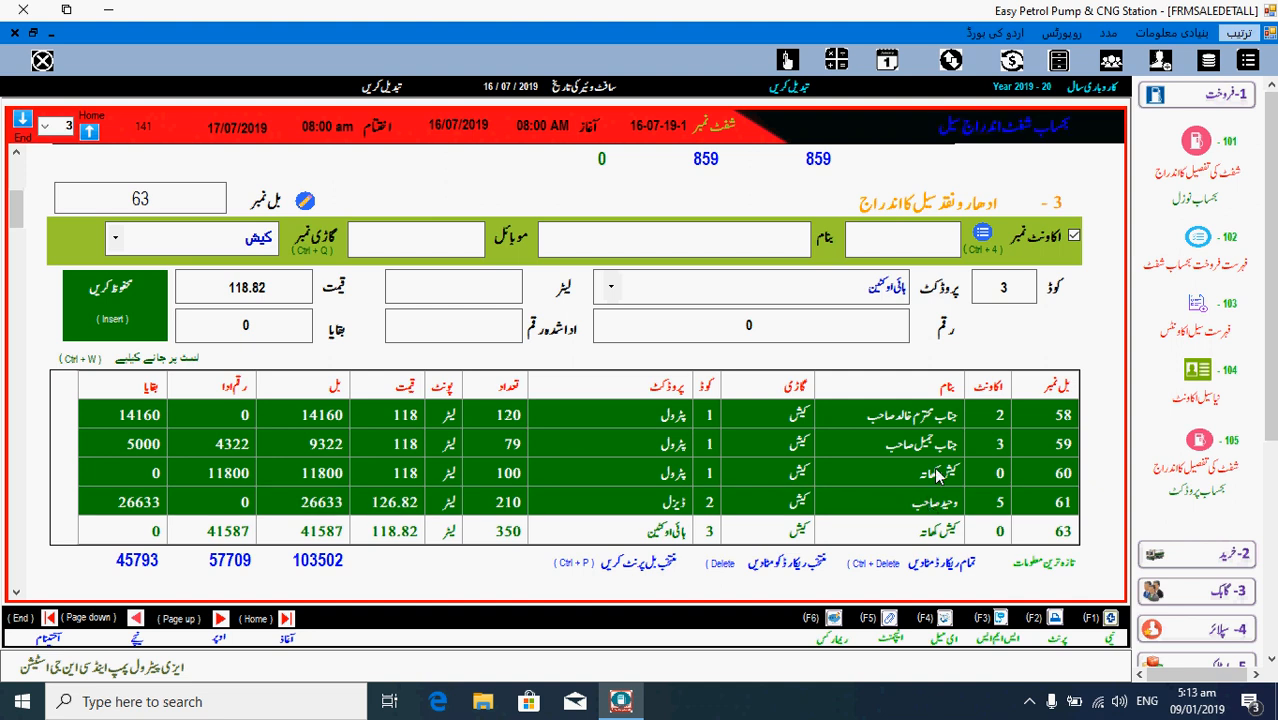
key(End)
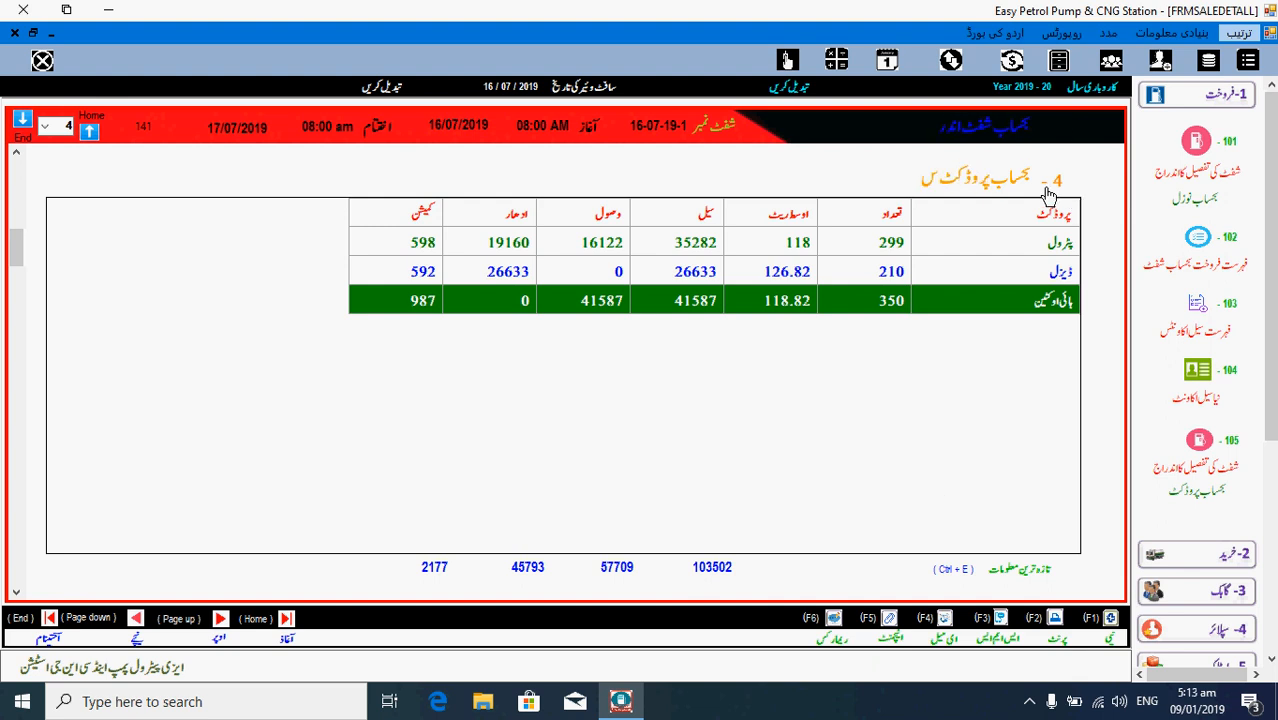
click(1025, 251)
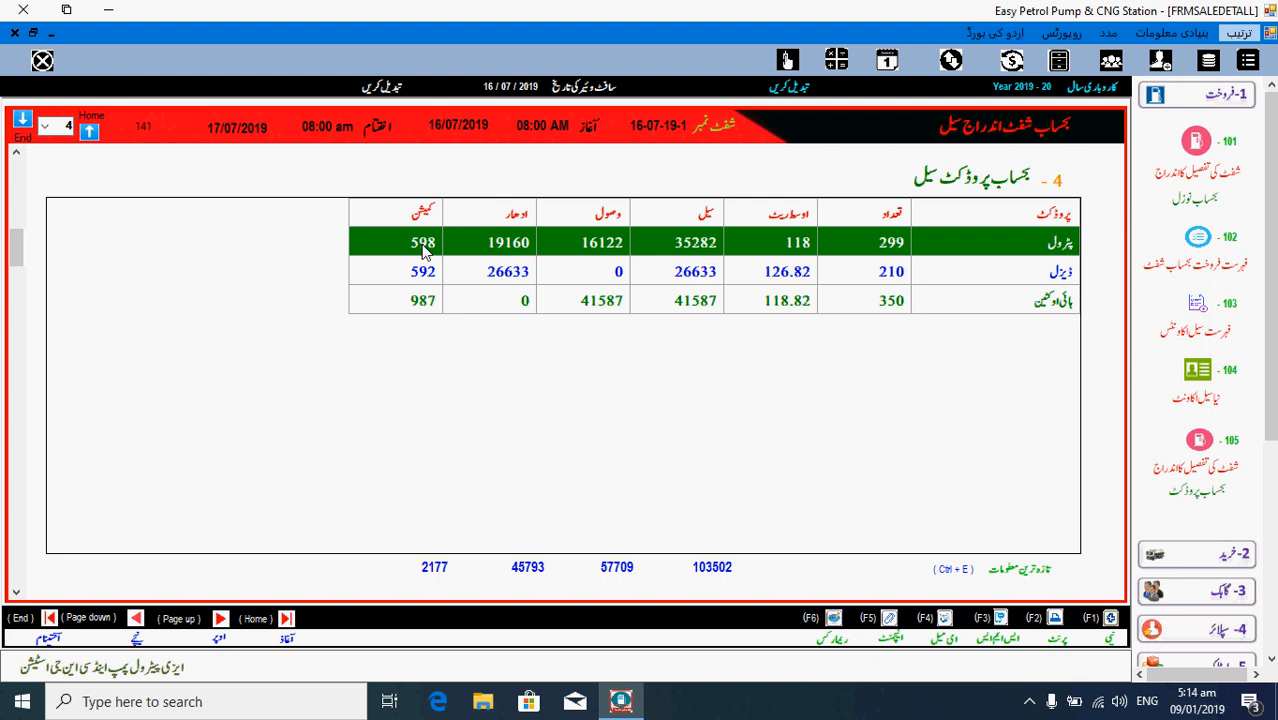
- Review the diesel and high-octane totals rows, then move to section 5, the receipts entry
click(1043, 276)
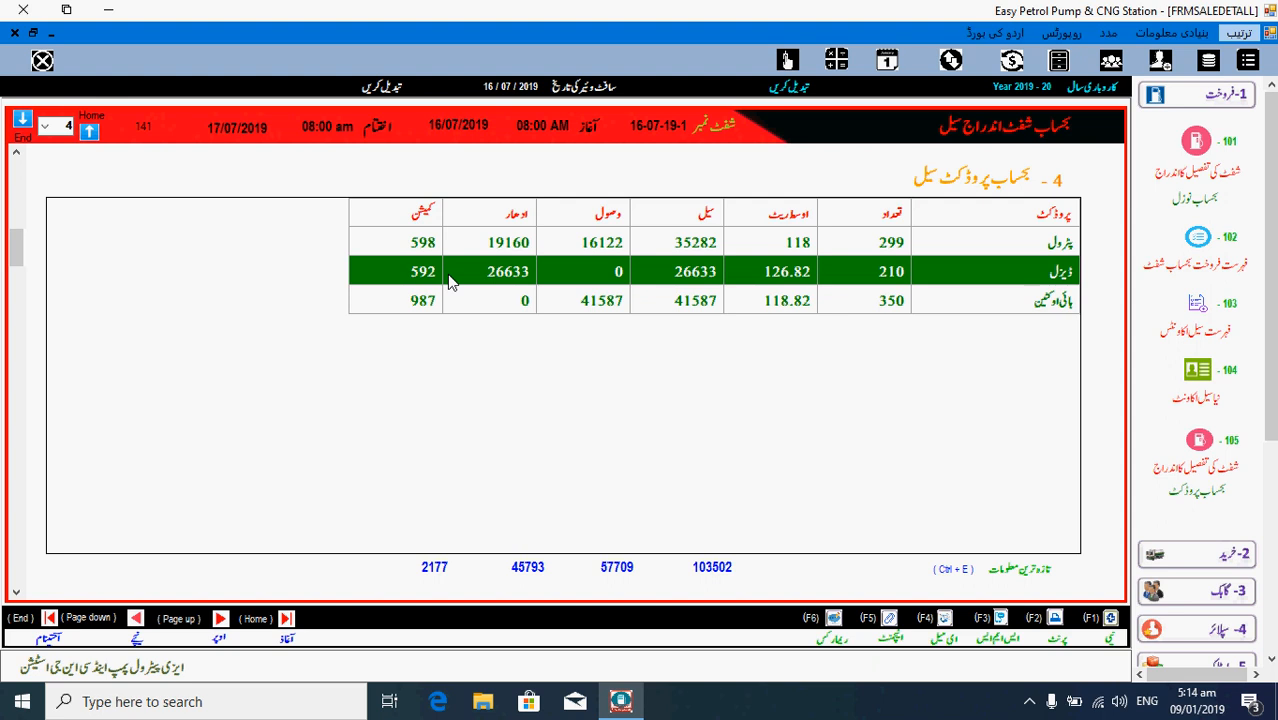
click(1012, 312)
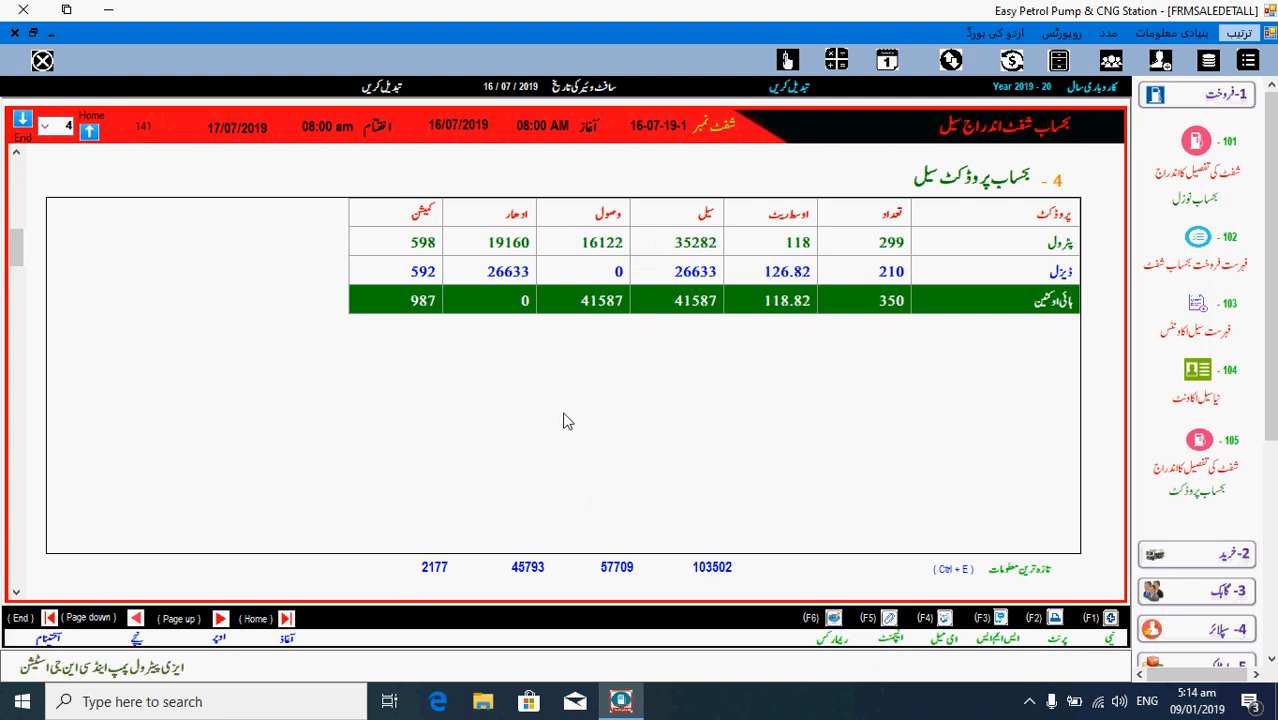
key(Page_Down)
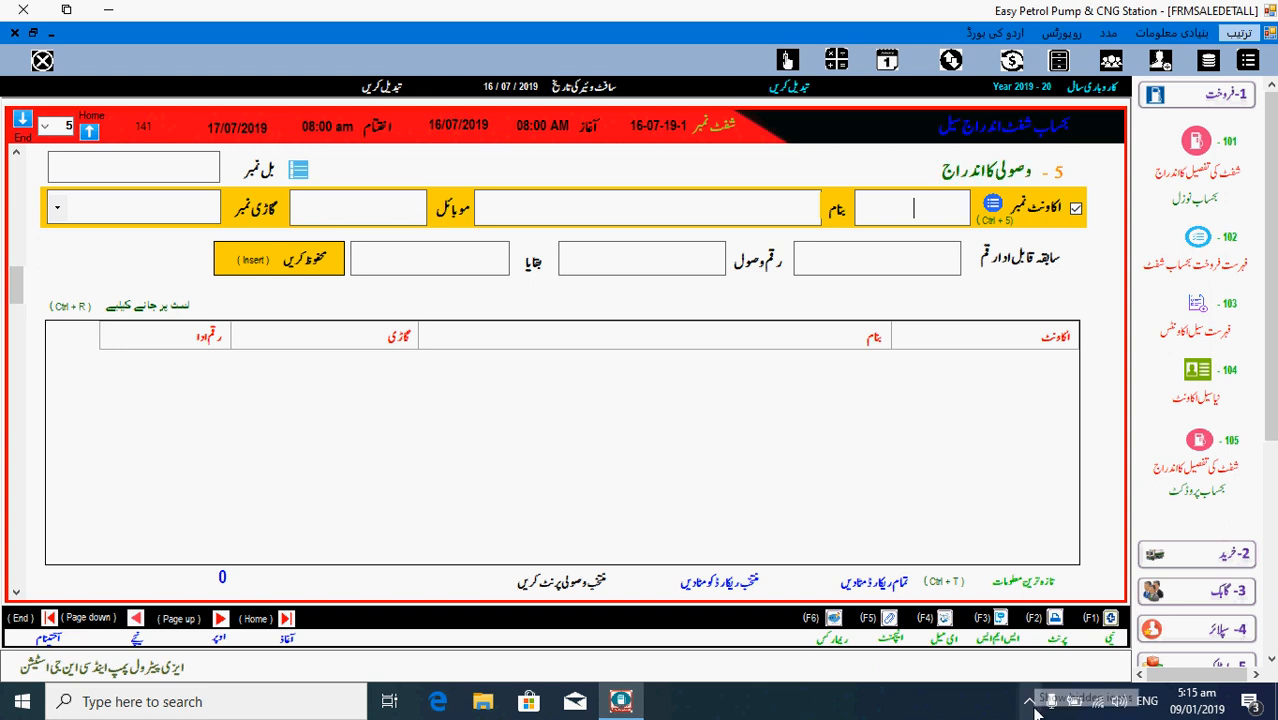
- Record a 70000 cash receipt from credit account 6 and confirm the save
click(920, 207)
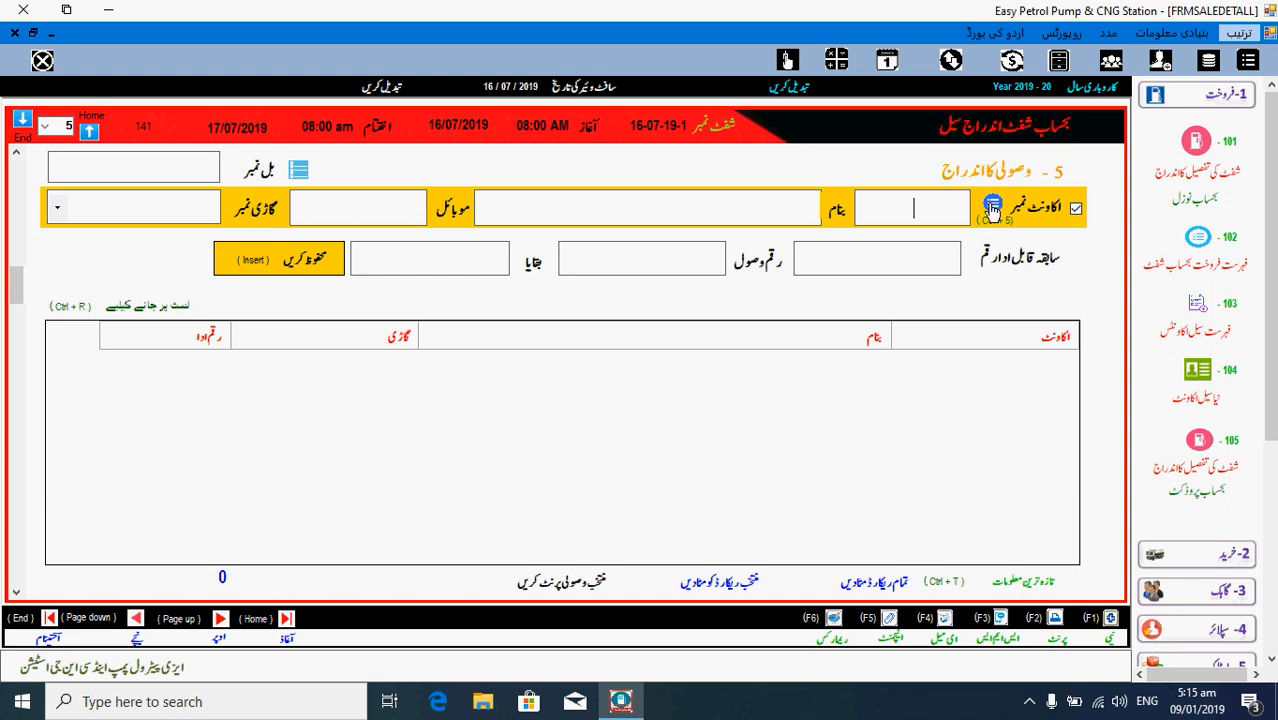
click(992, 208)
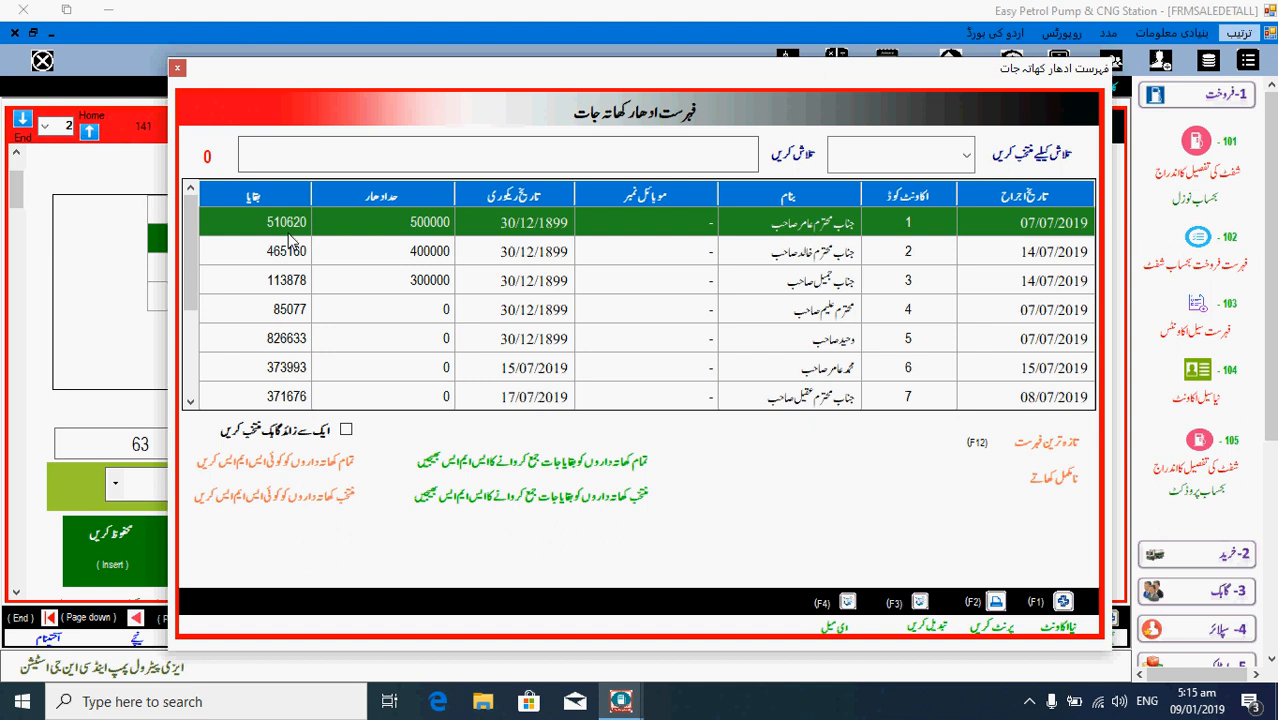
click(289, 400)
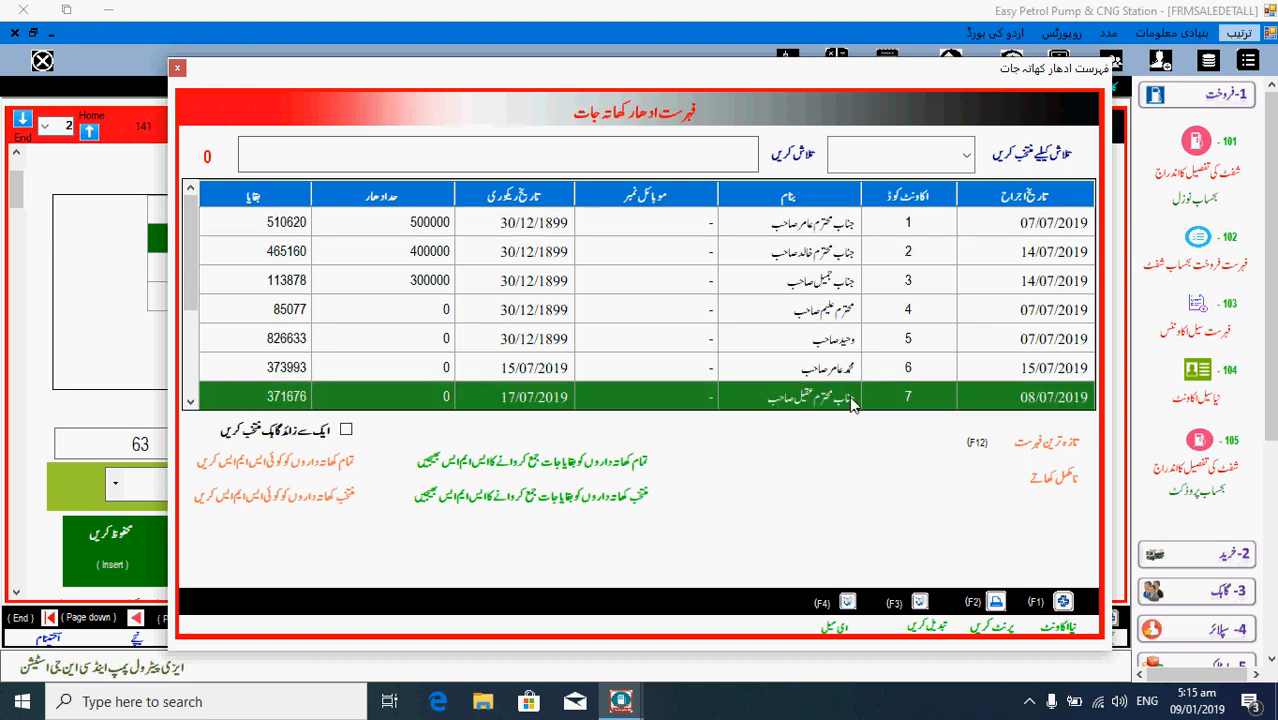
click(823, 378)
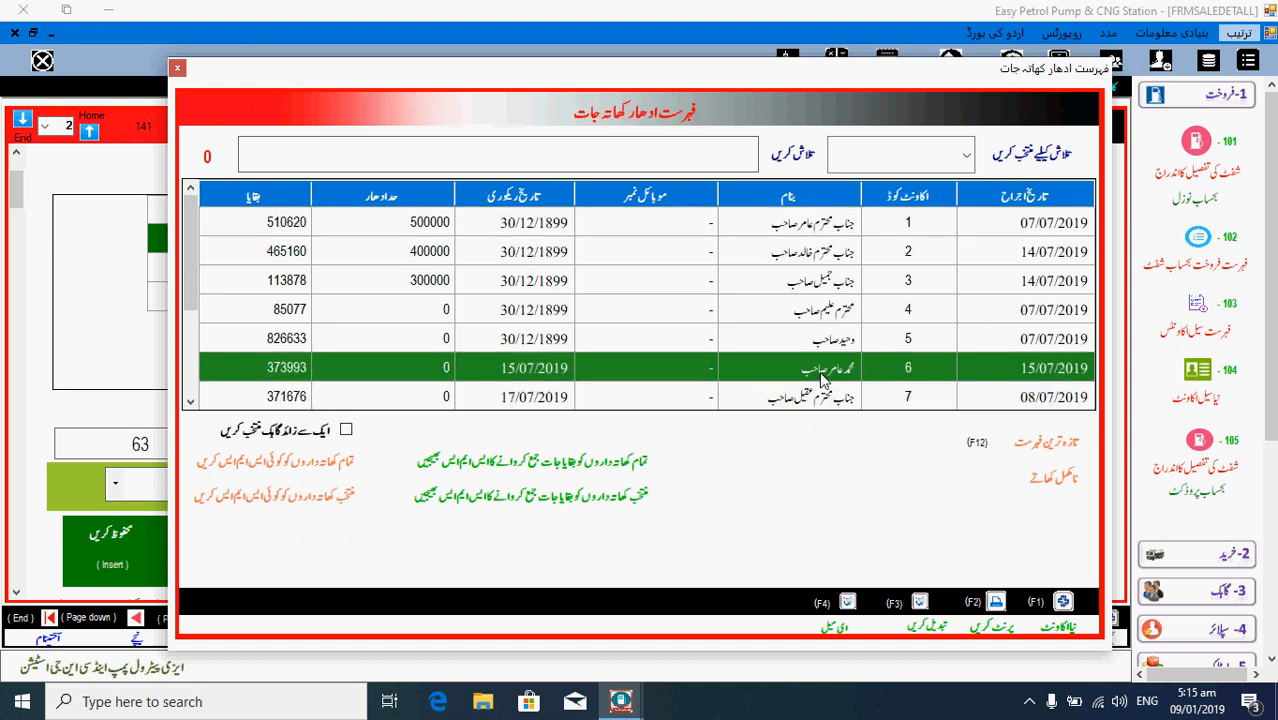
double_click(805, 378)
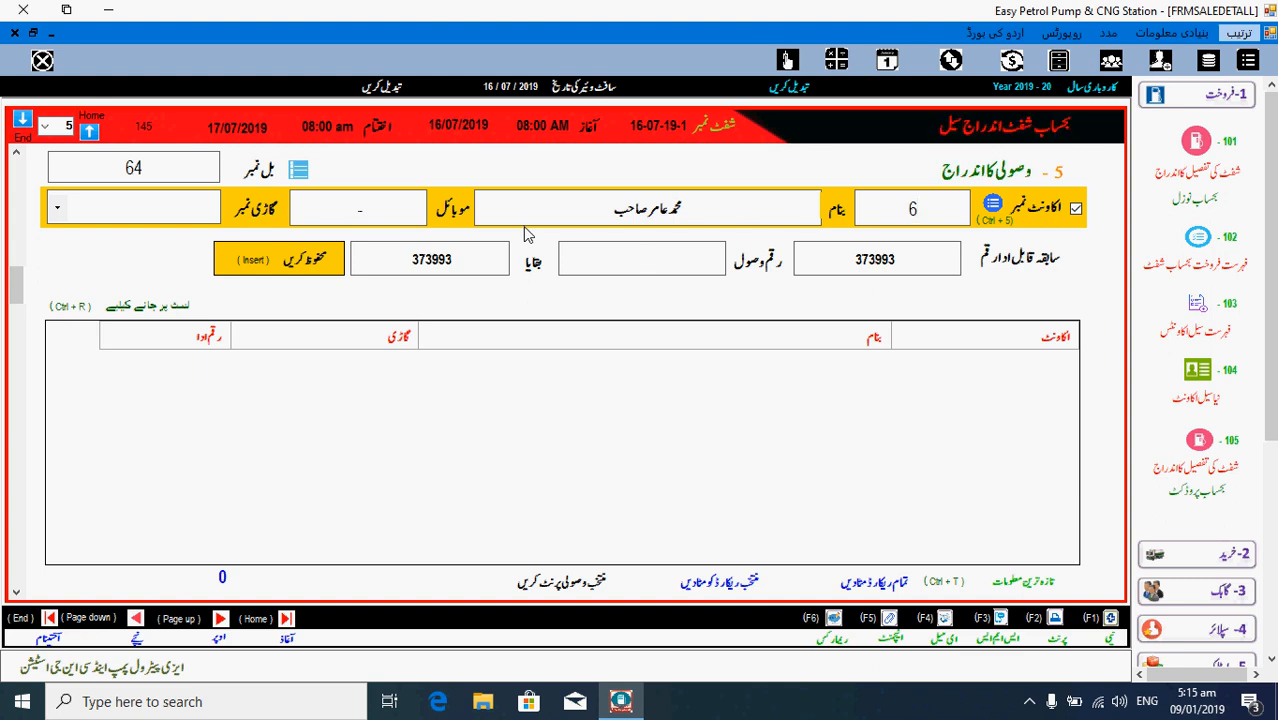
text(7000)
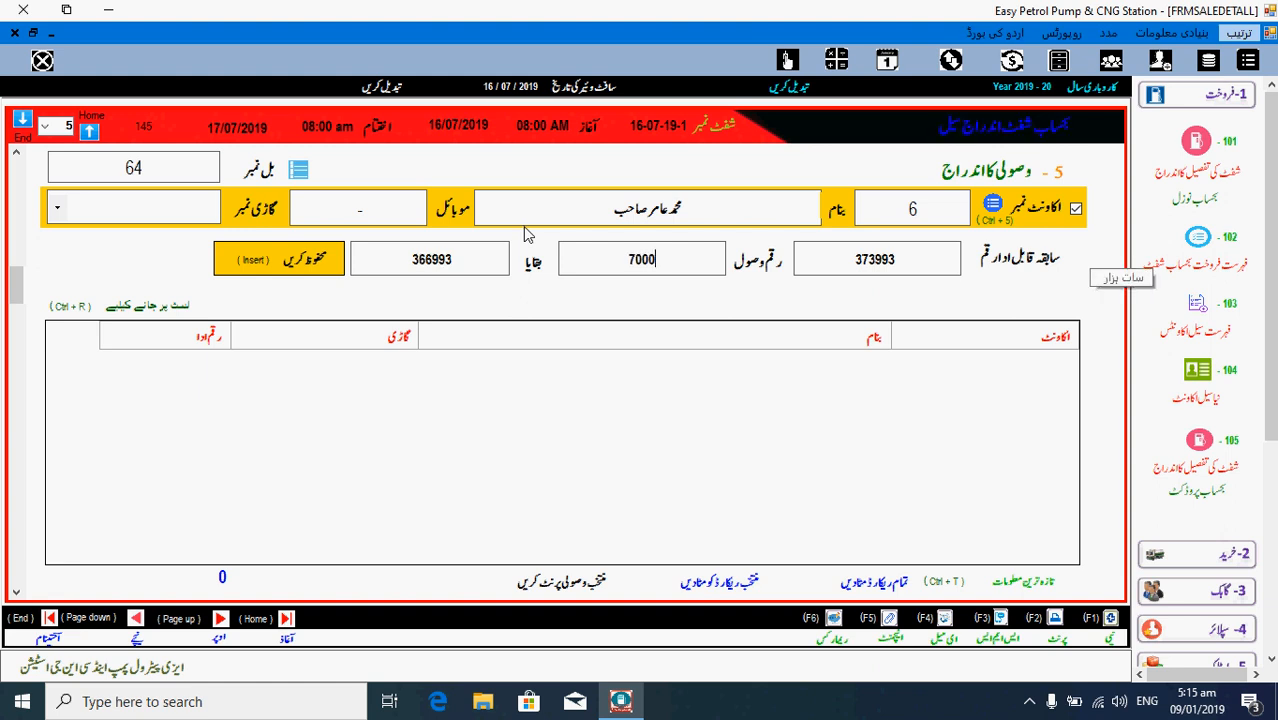
text(0)
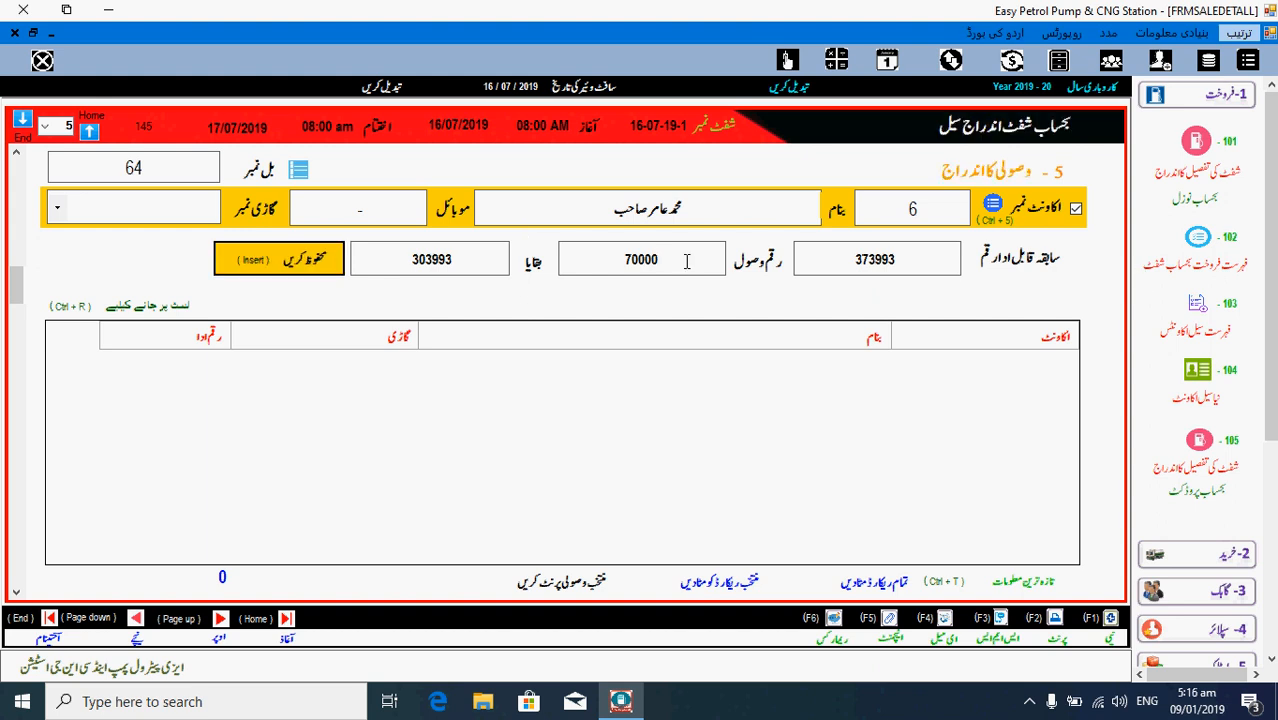
key(Insert)
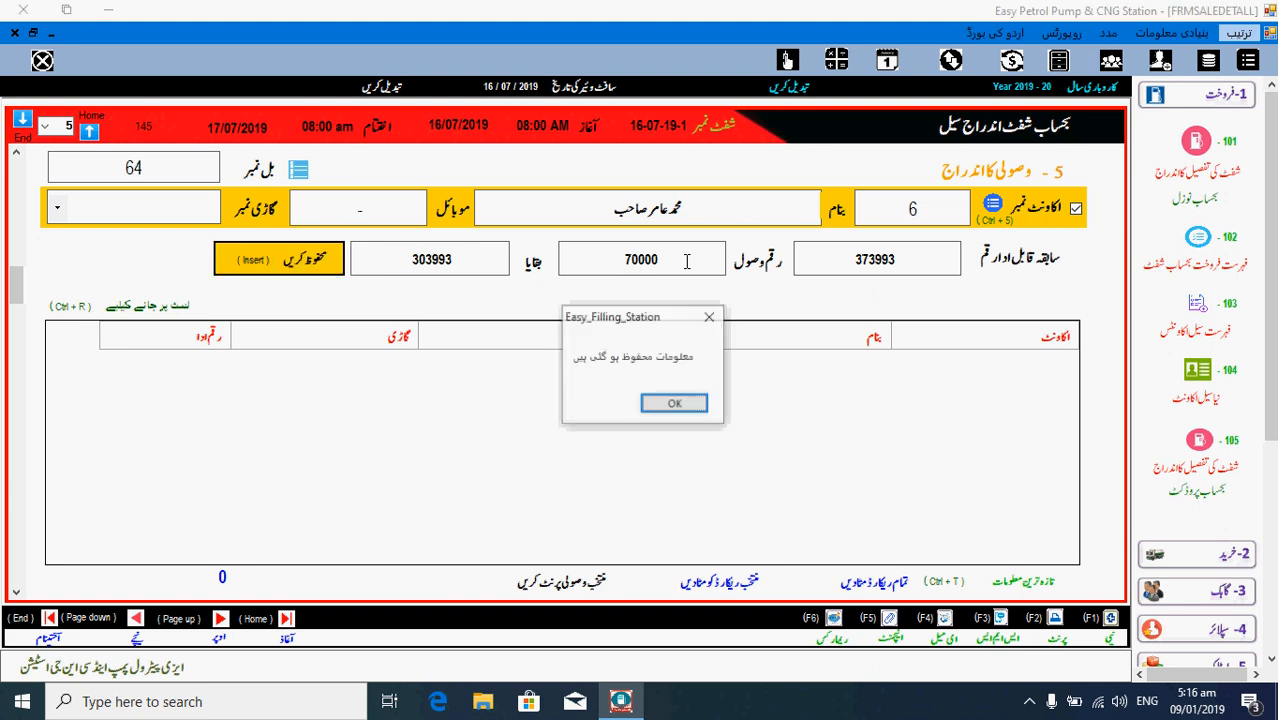
key(Return)
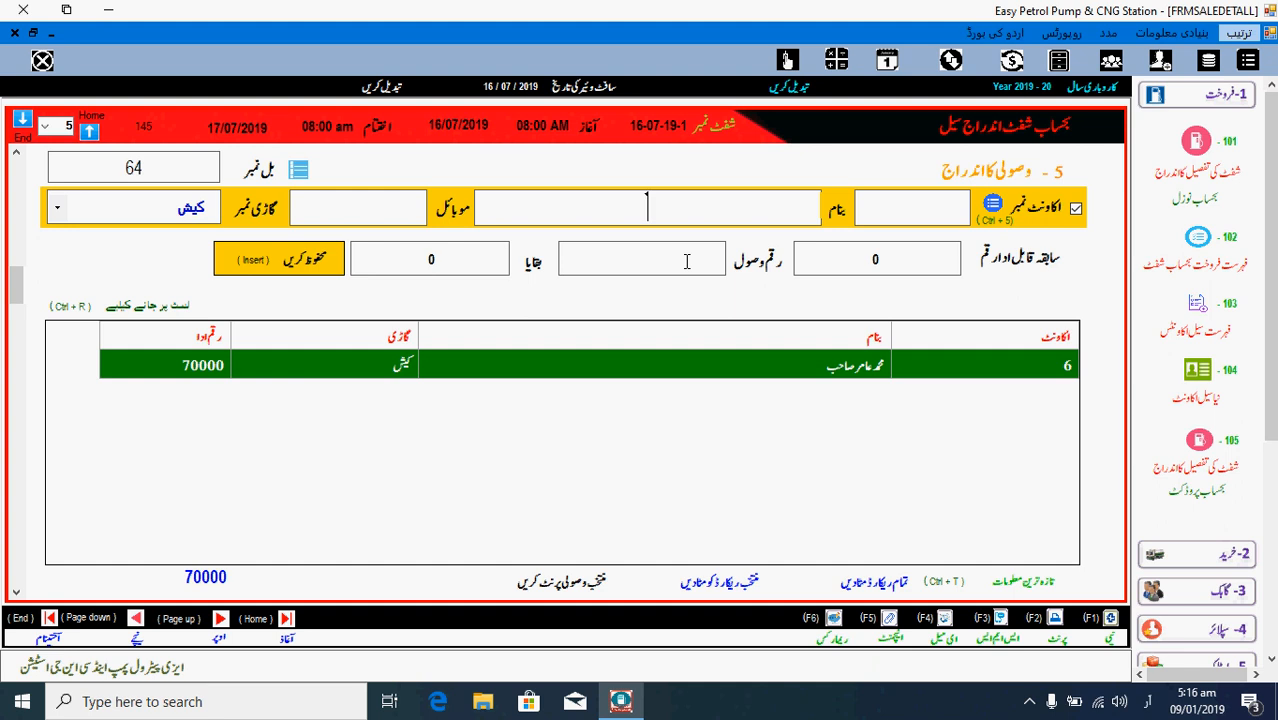
- Record a 40000 cash receipt from account 8, bringing receipts to 110000
text(ناب محترم عامر صاحب)
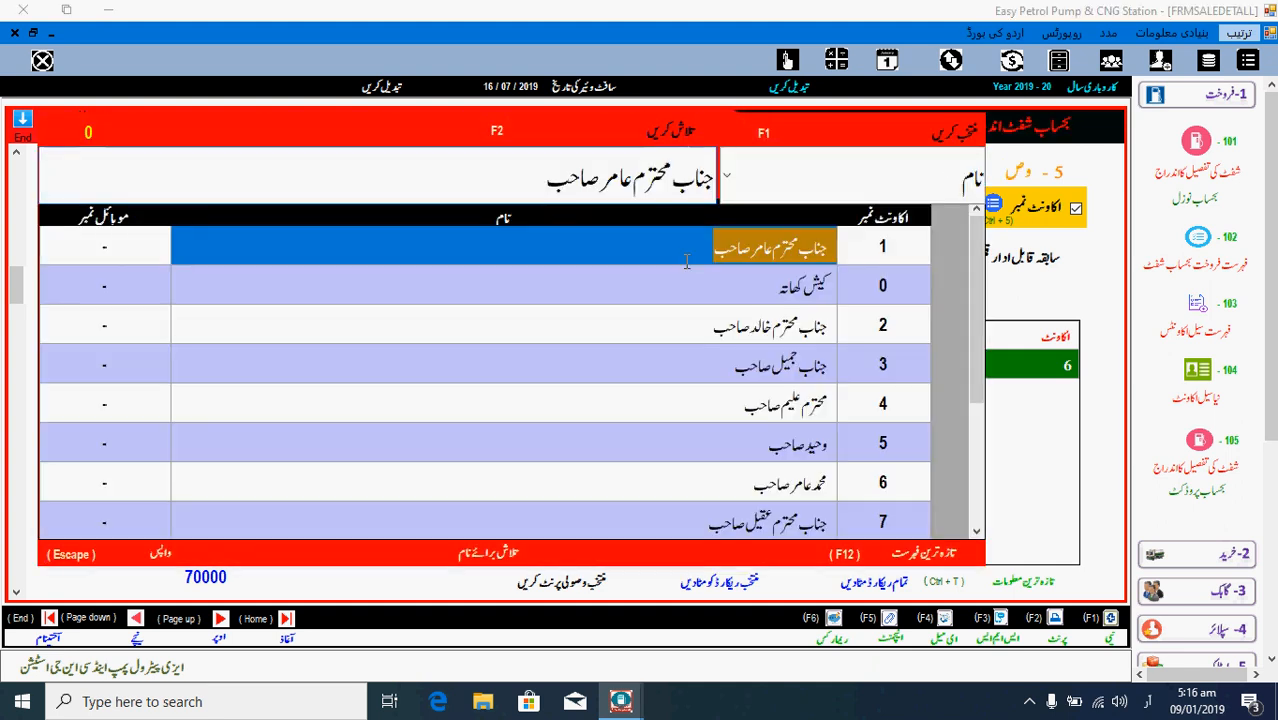
key(Down)
key(Down)
key(Down)
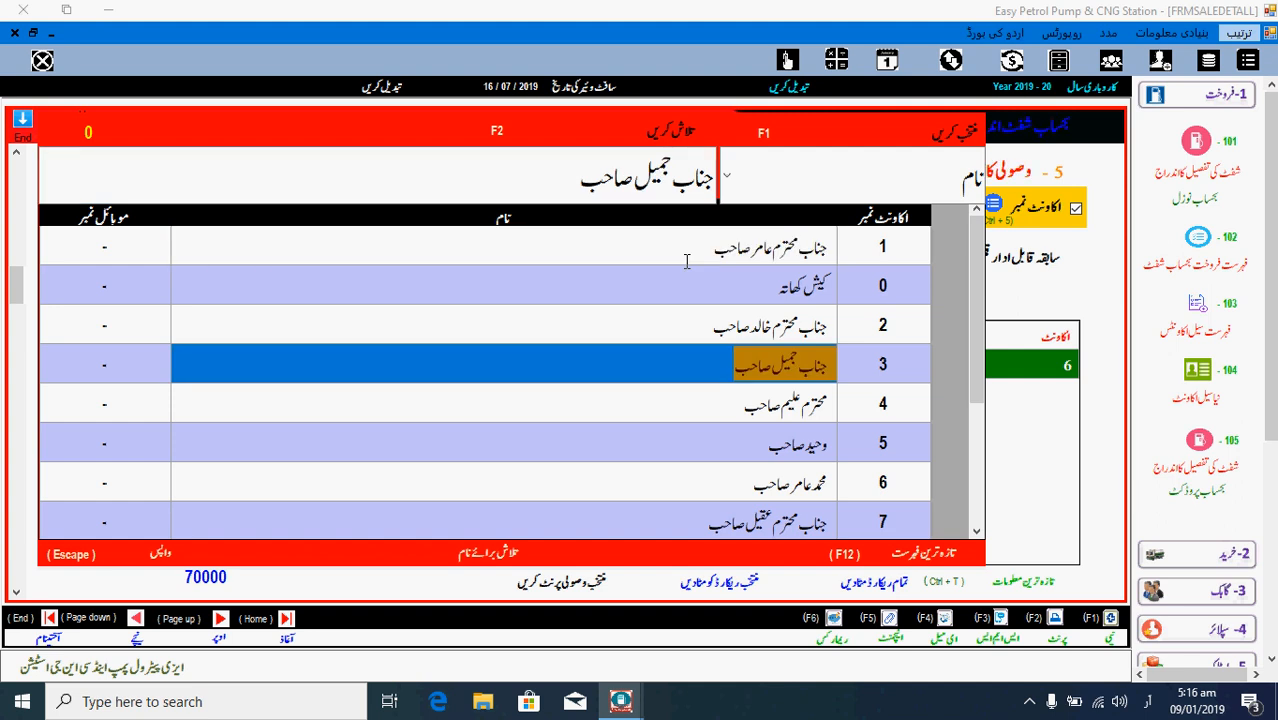
key(Down)
key(Down)
key(Down)
key(Down)
key(Down)
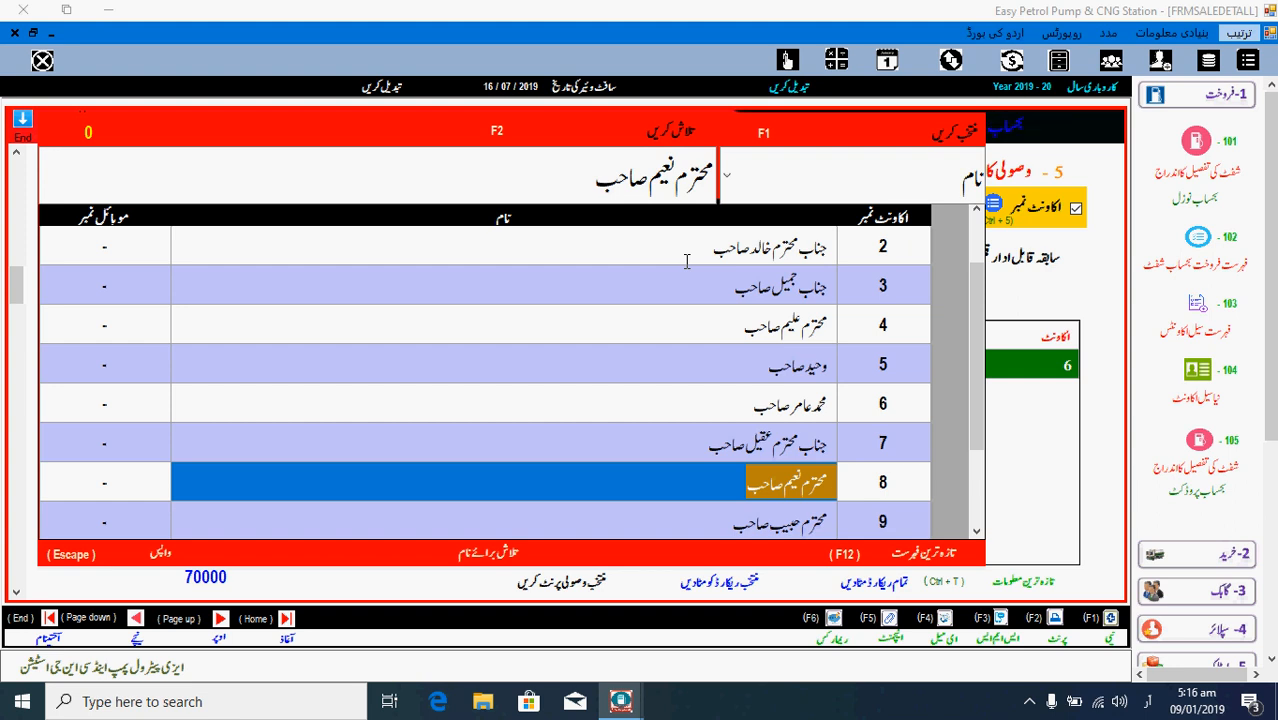
key(Down)
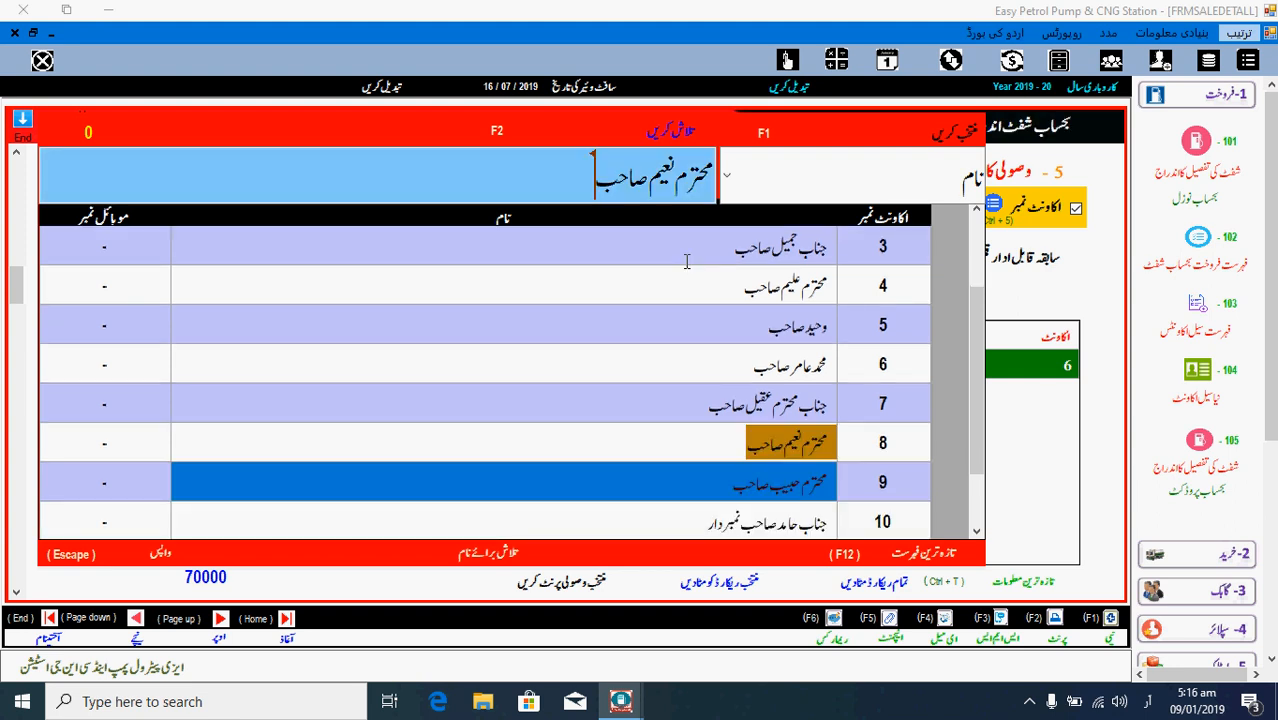
key(Return)
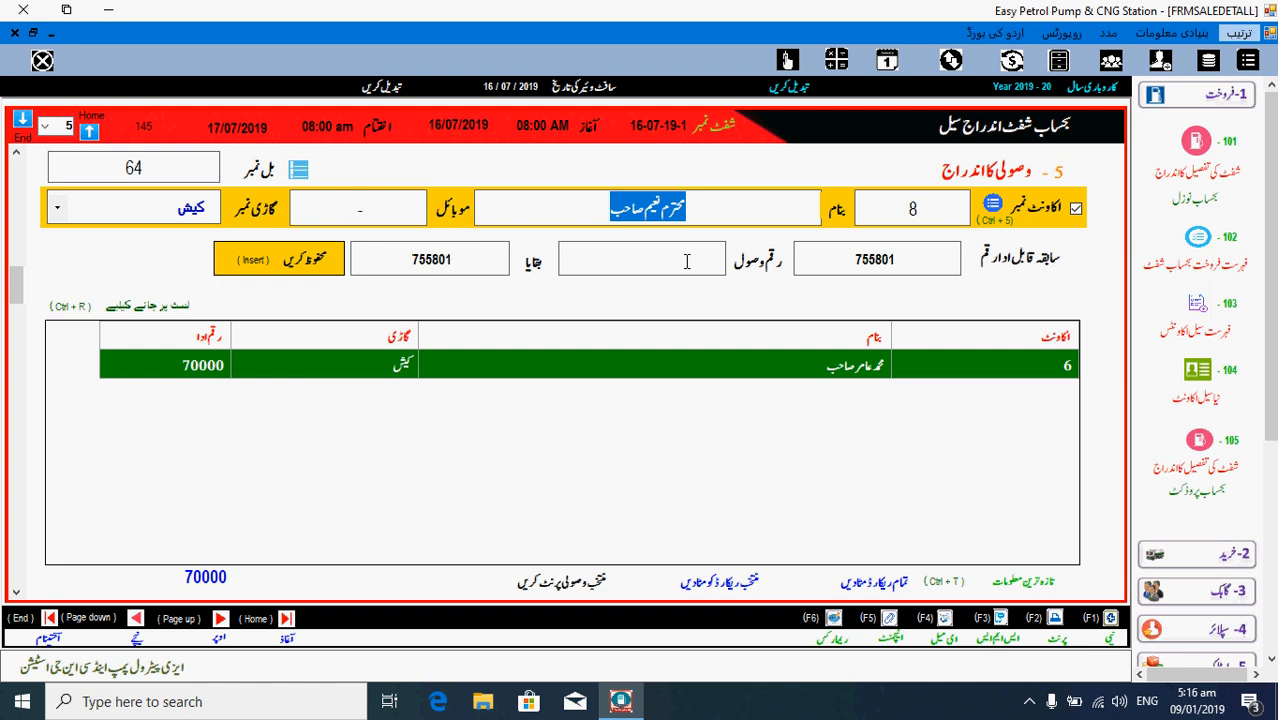
key(Return)
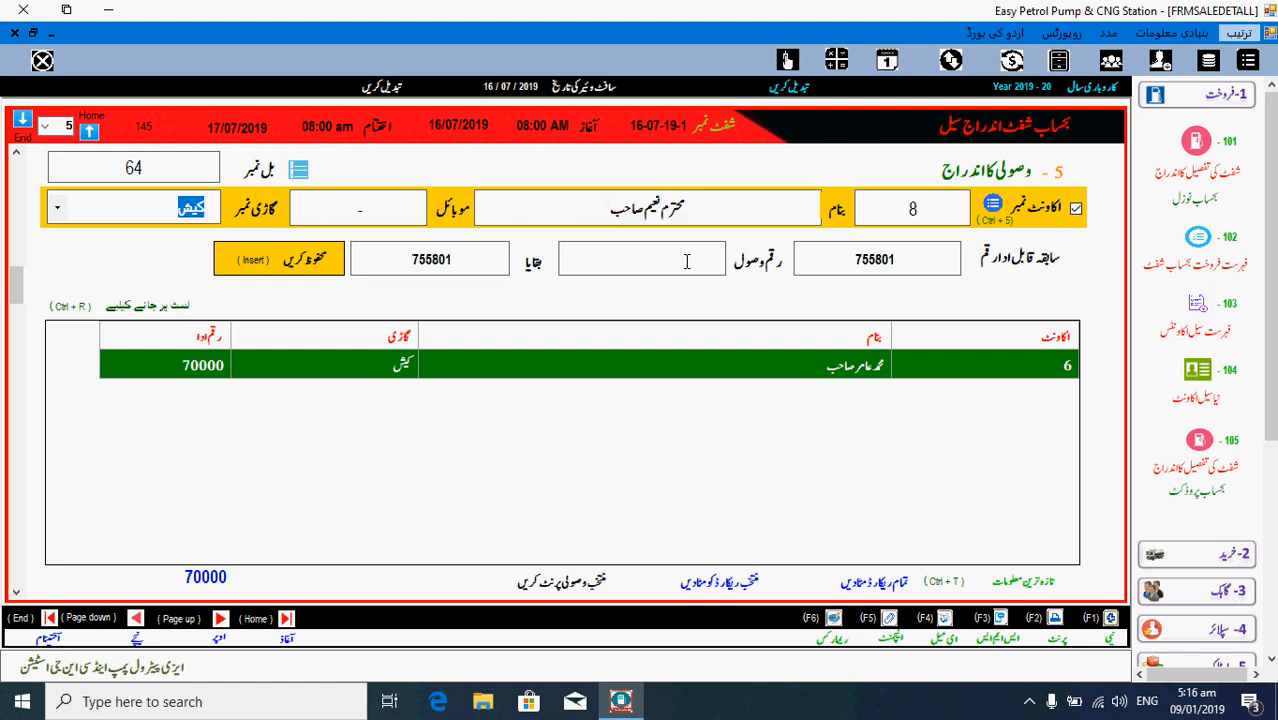
key(Return)
text(40000)
key(Return)
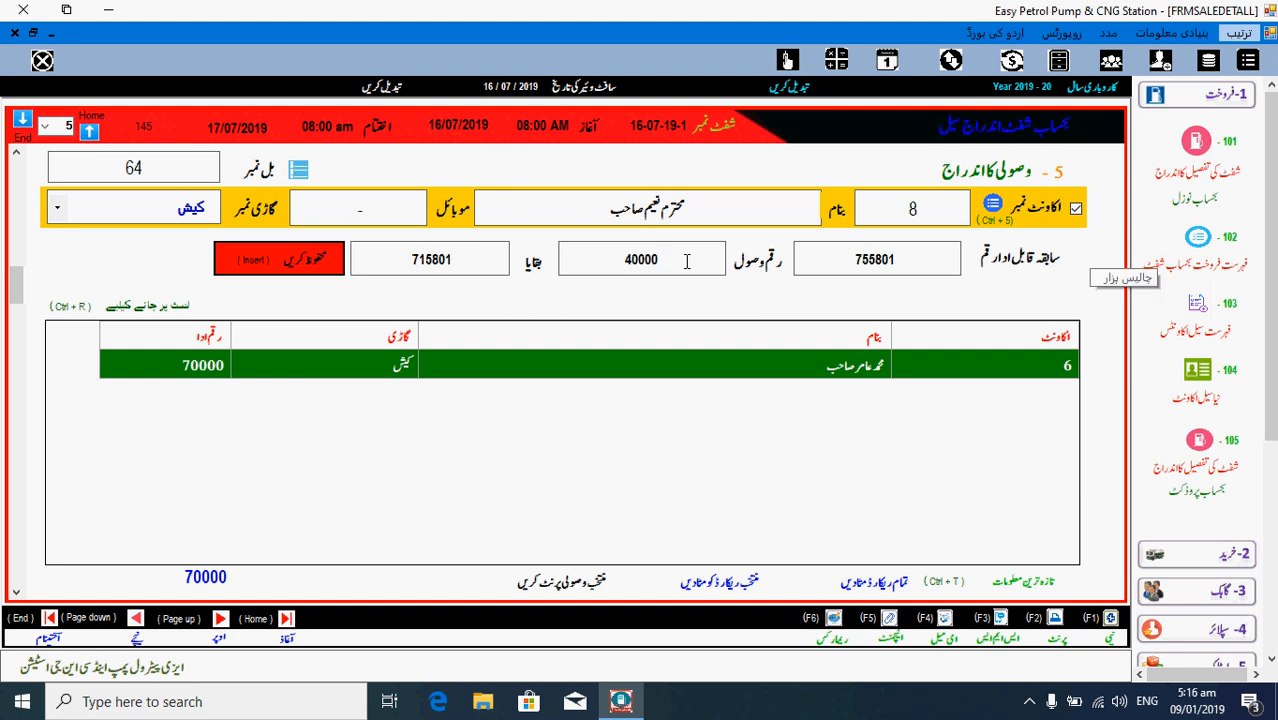
key(Return)
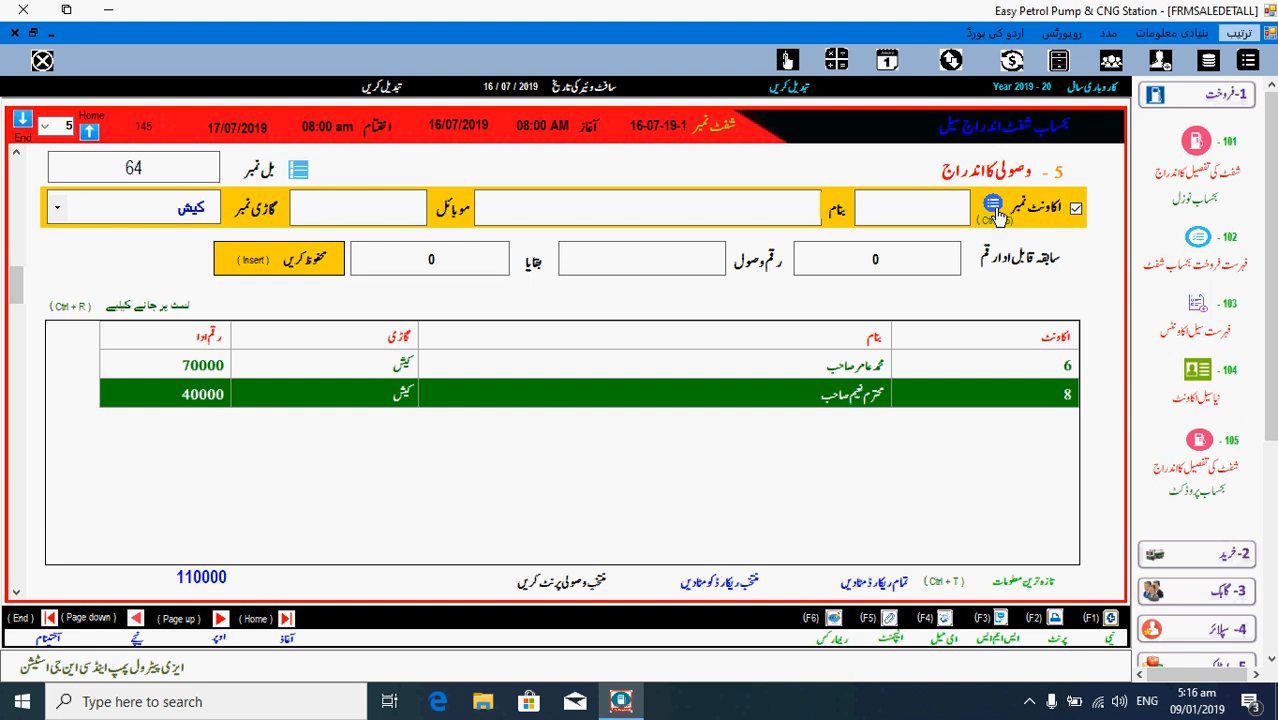
- Create new customer 13 for a credit sale account, entering the customer's name
click(994, 210)
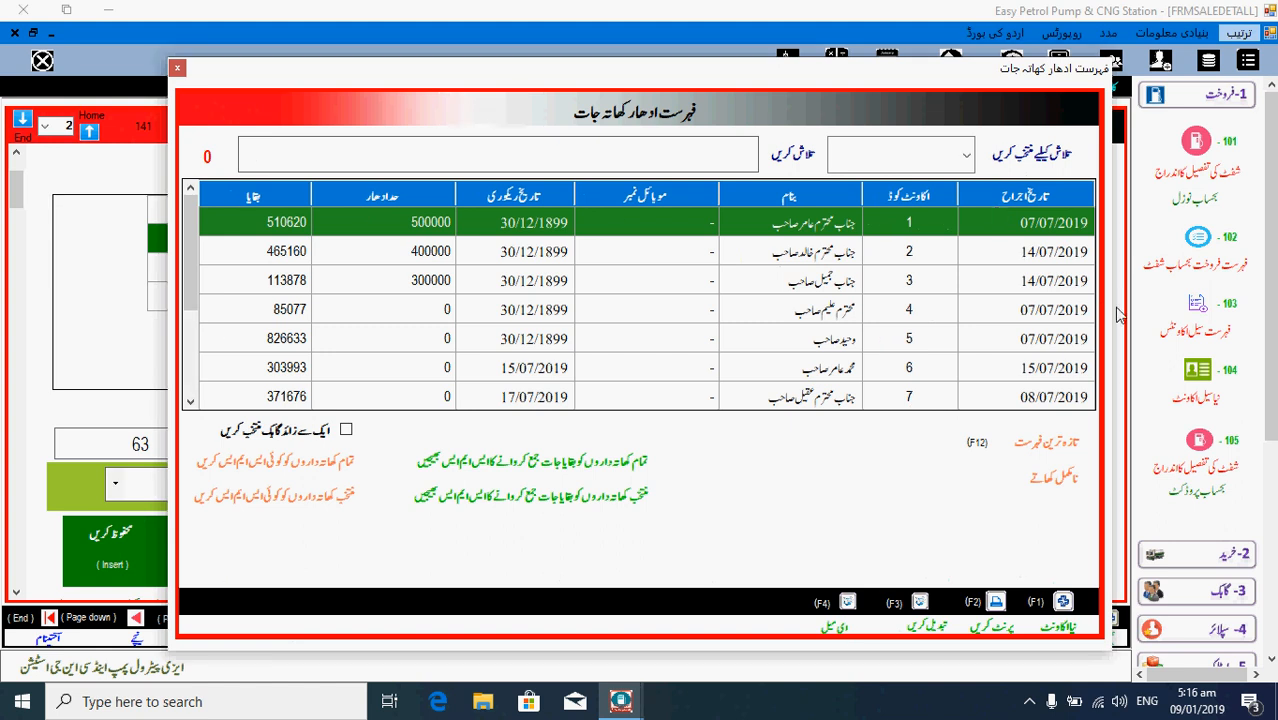
click(1062, 603)
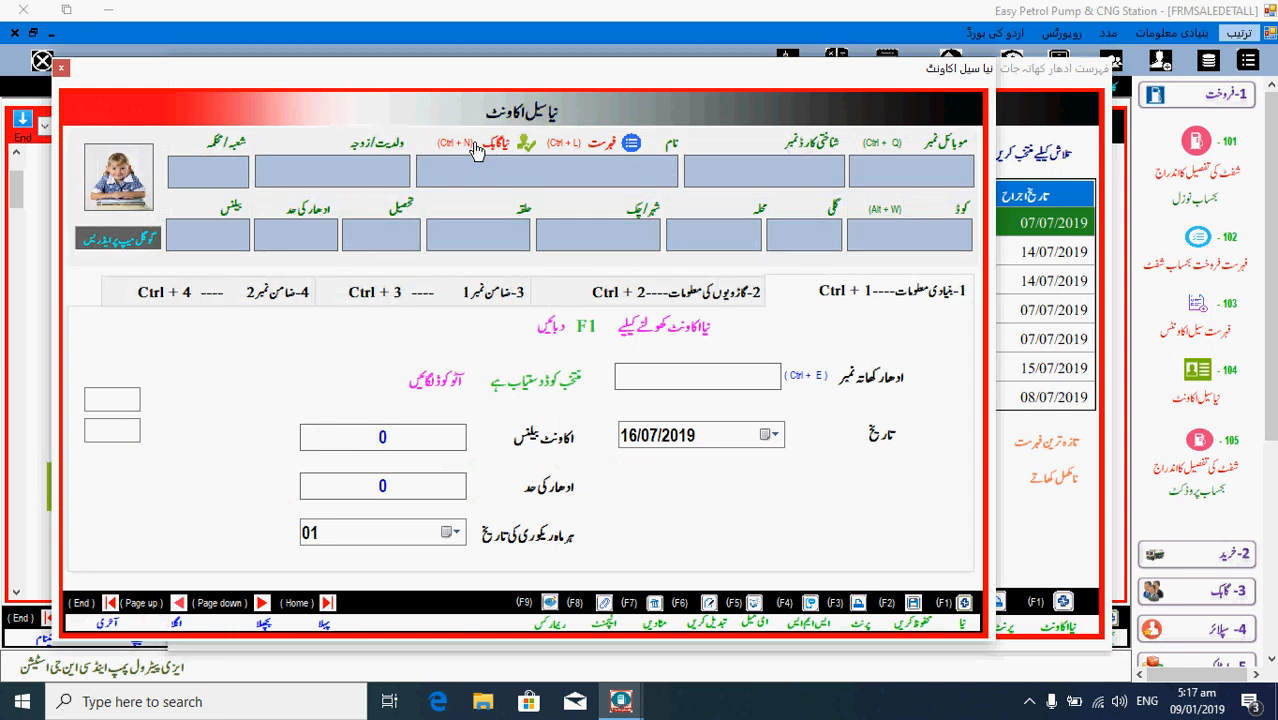
click(493, 148)
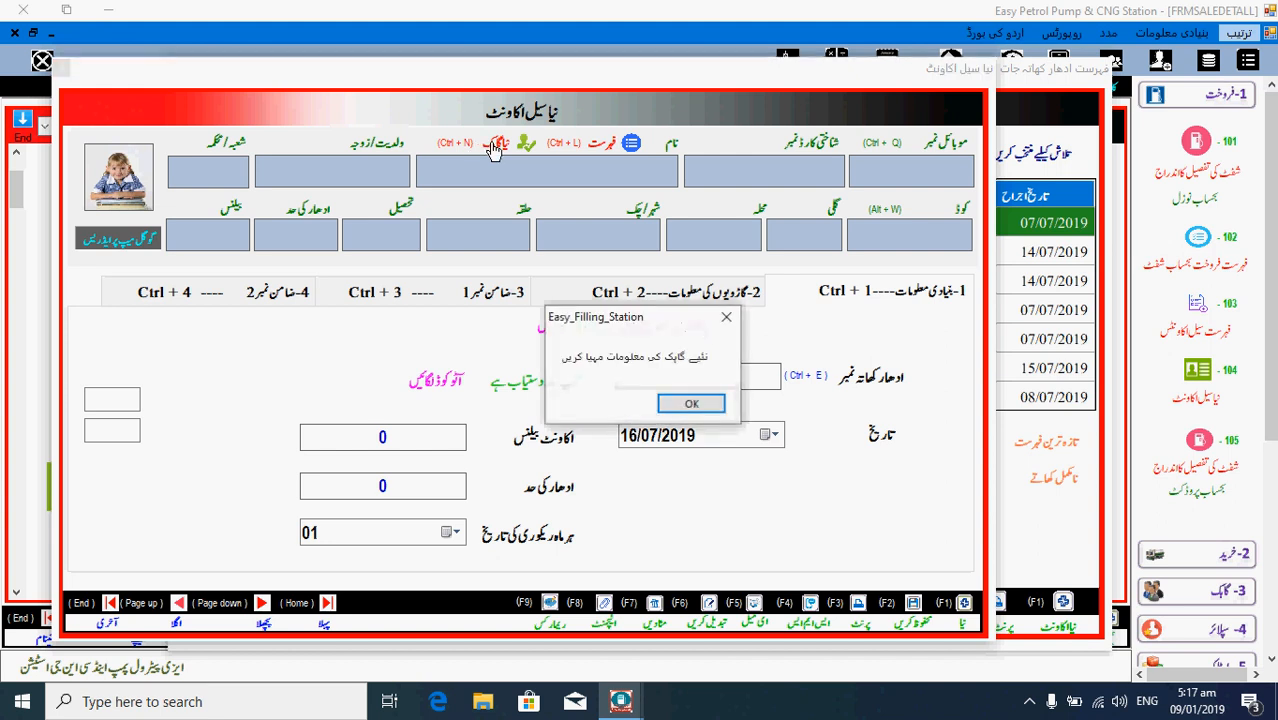
click(691, 403)
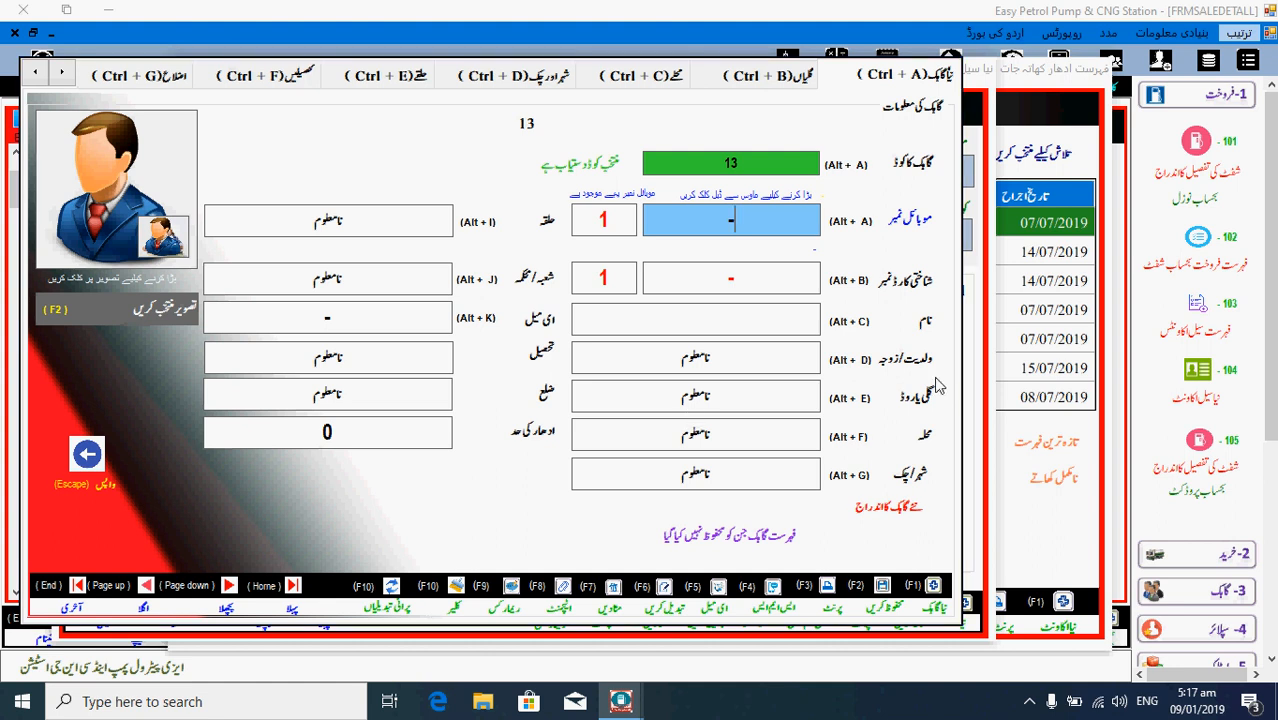
key(Return)
key(Return)
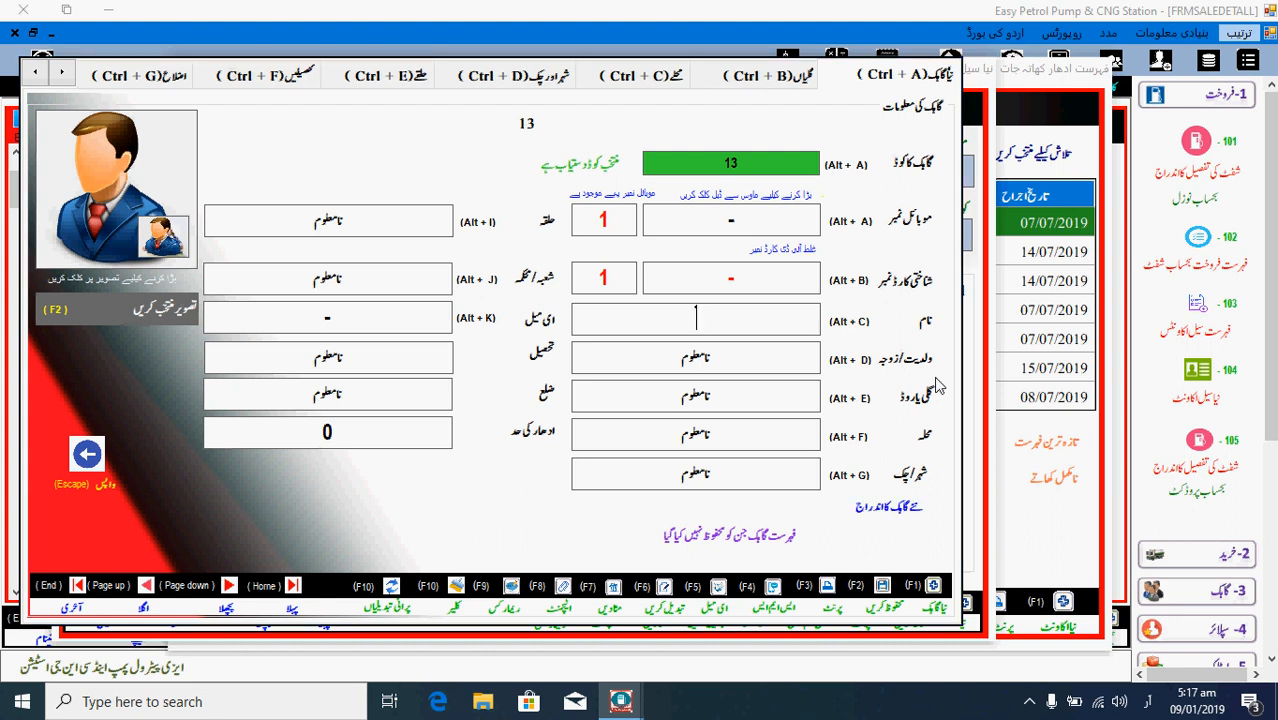
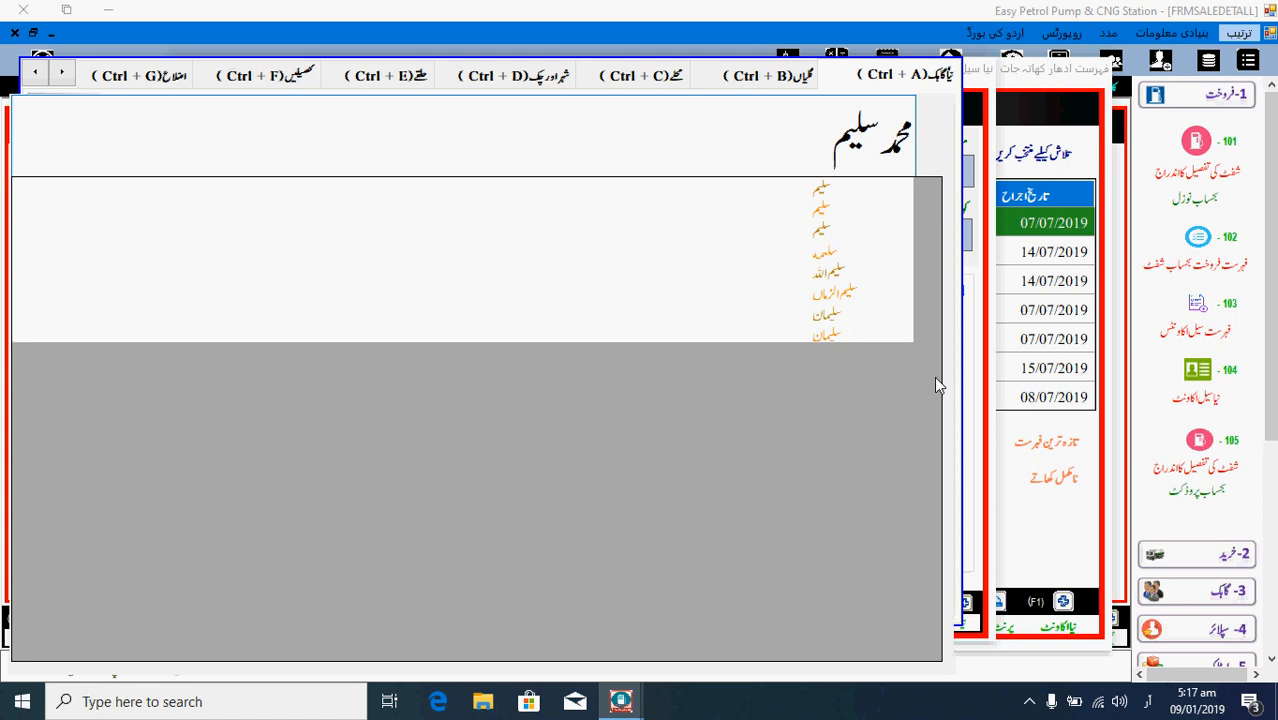
key(Return)
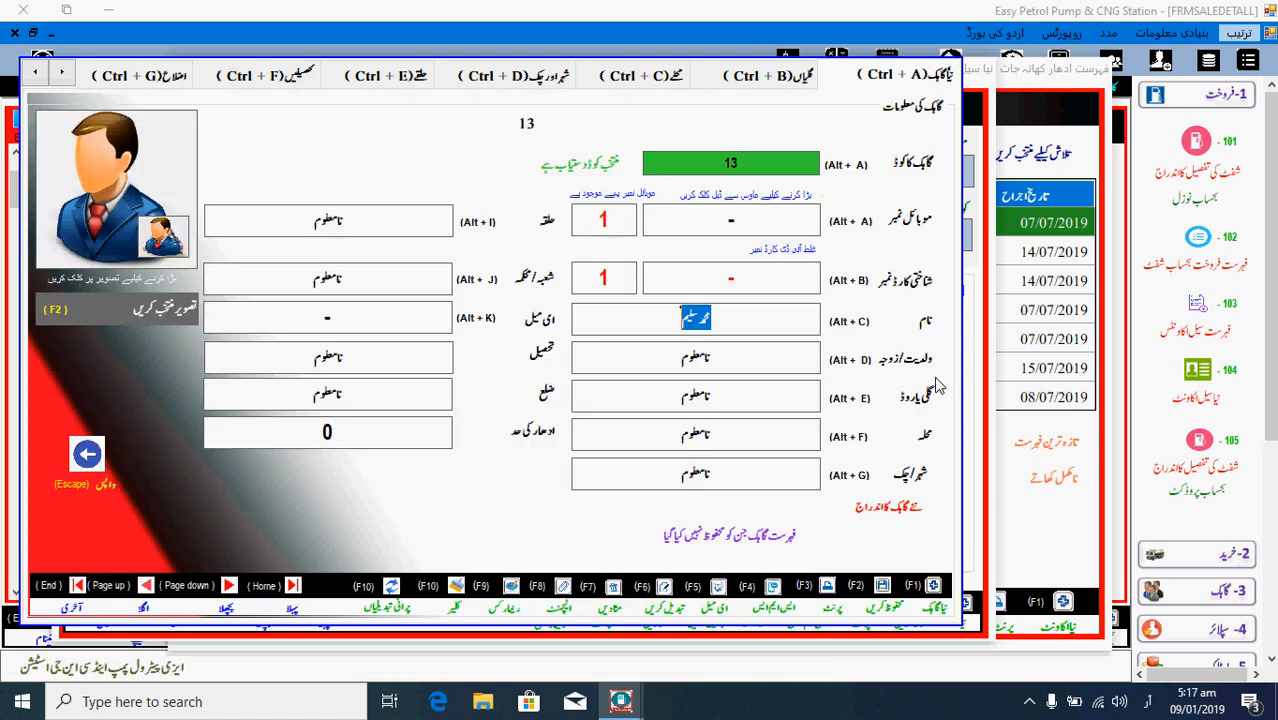
key(F2)
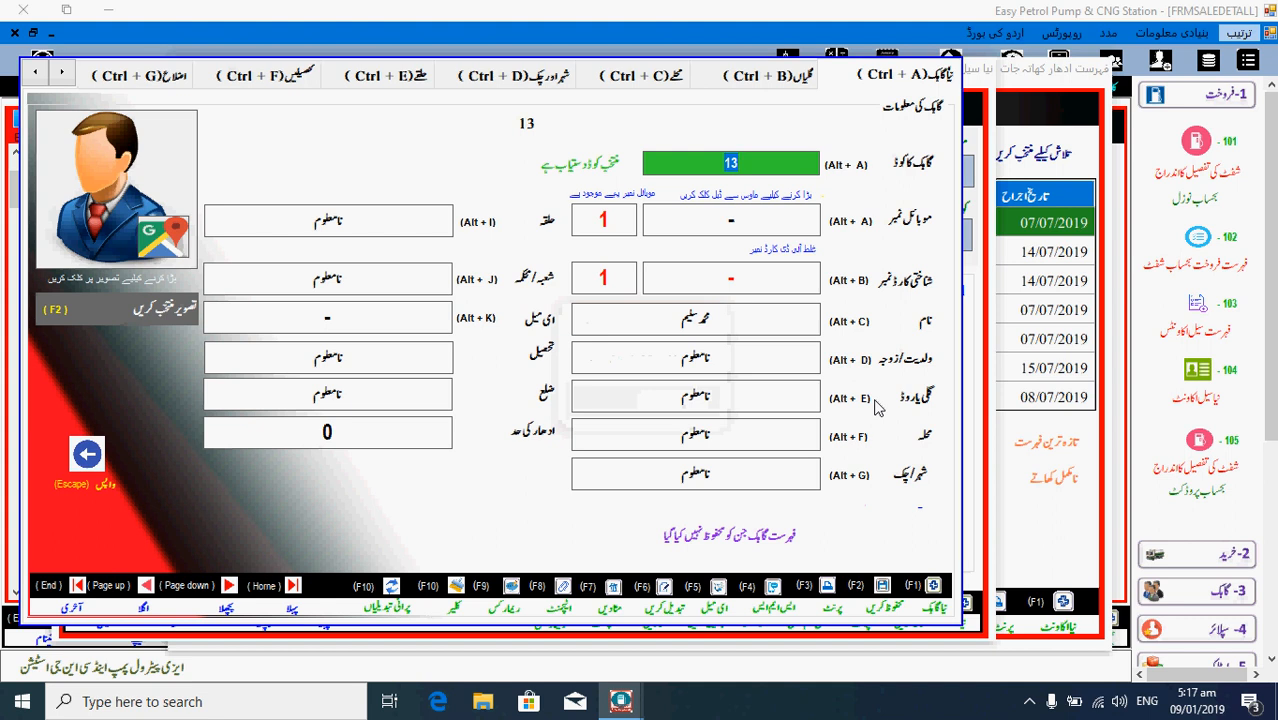
key(Escape)
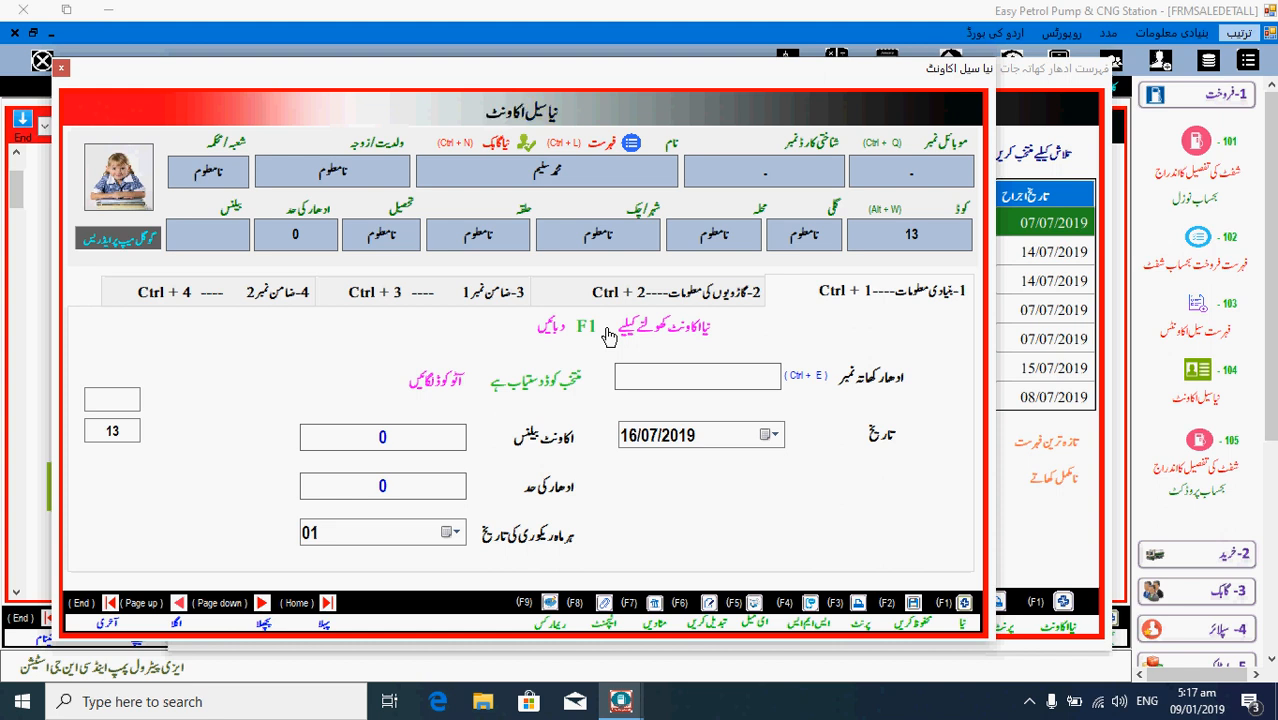
- Set the new credit account's number to 100
click(609, 334)
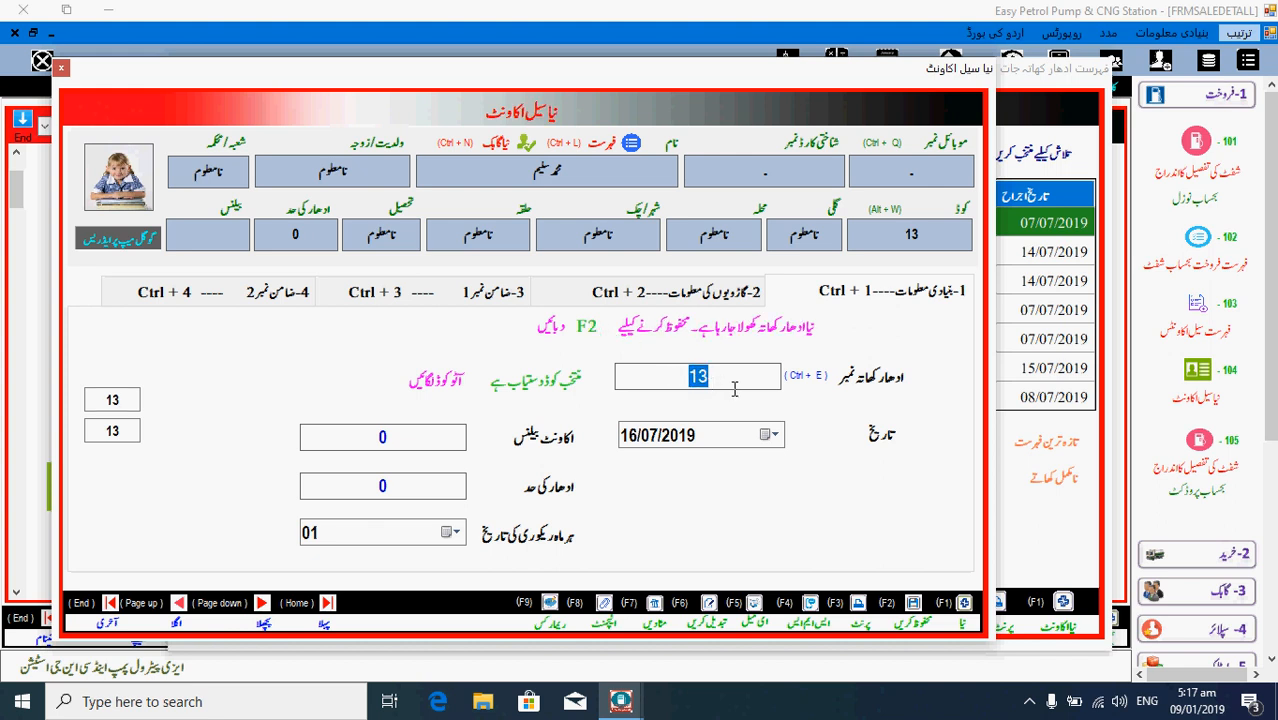
click(690, 376)
drag(692, 376, 716, 376)
text(1)
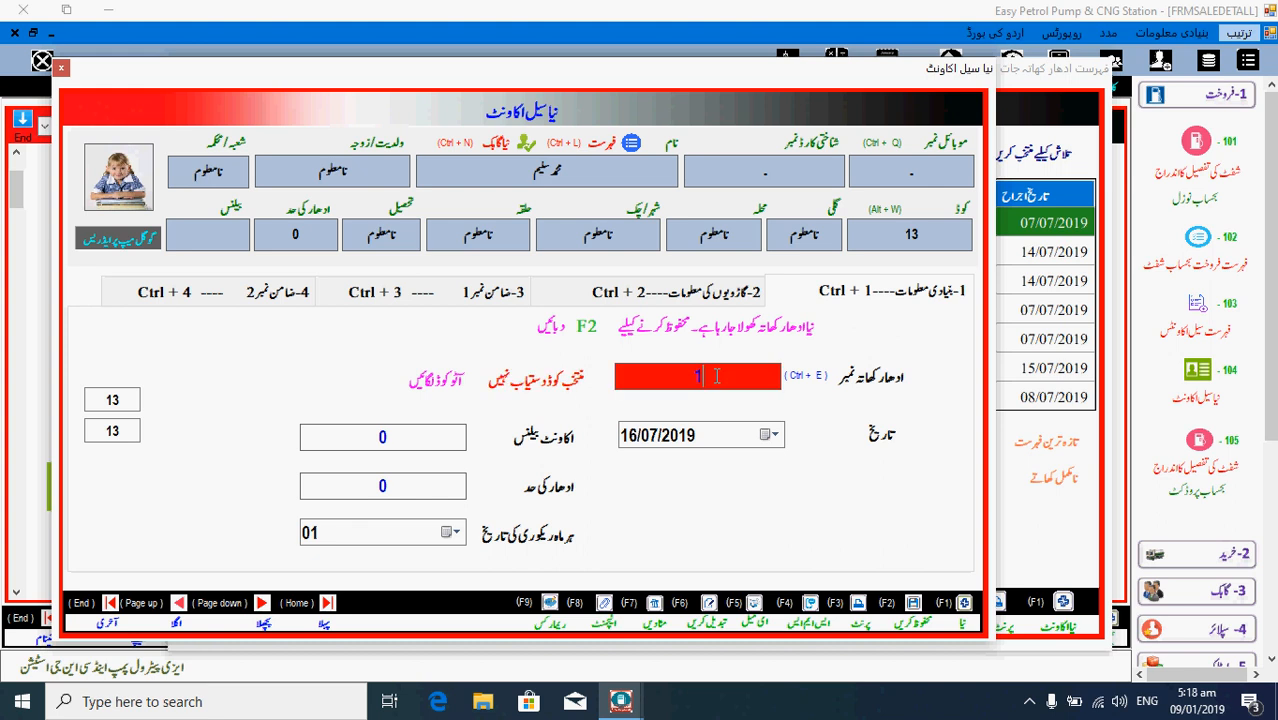
text(00)
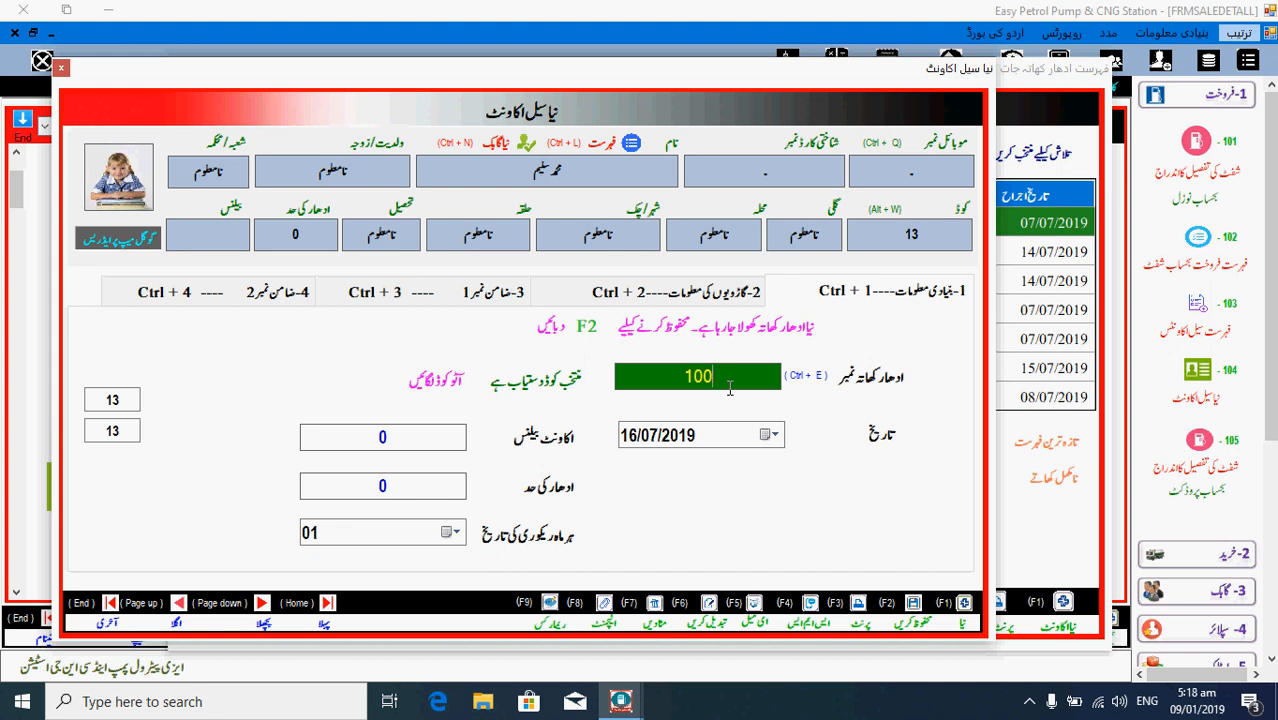
key(Return)
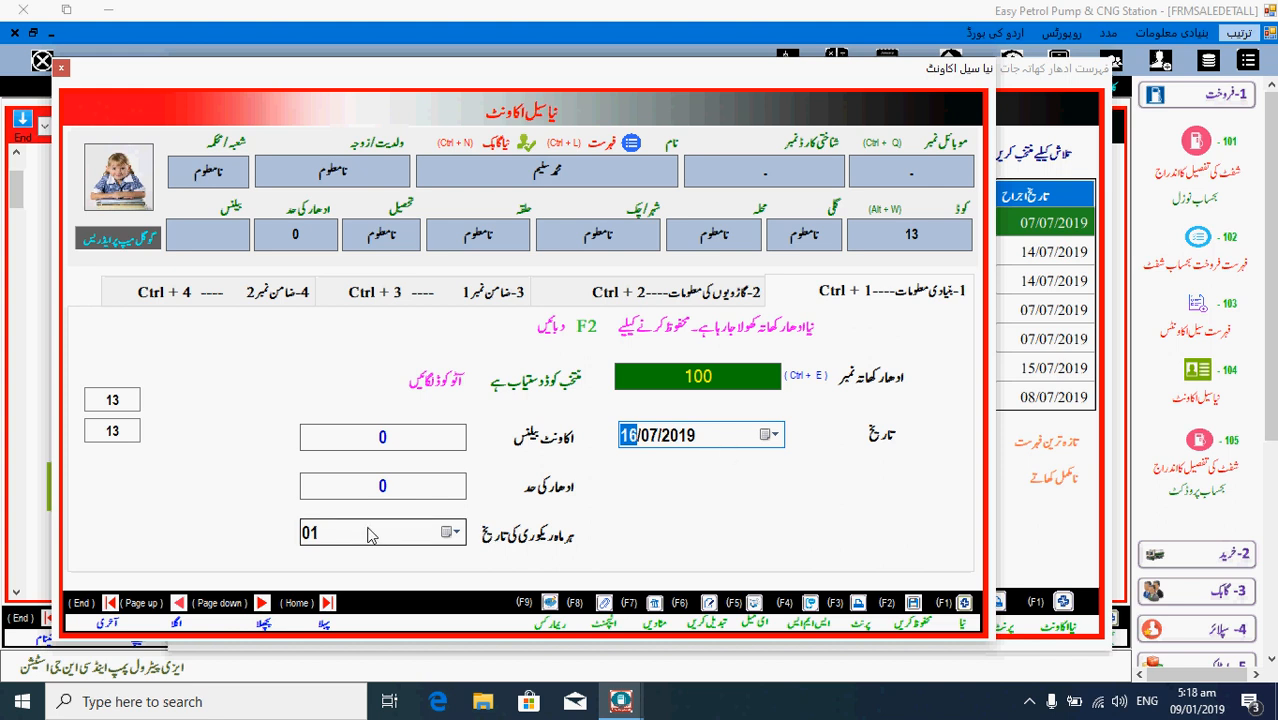
- Give the account an opening balance of 800000 and a credit limit of 100000
click(369, 435)
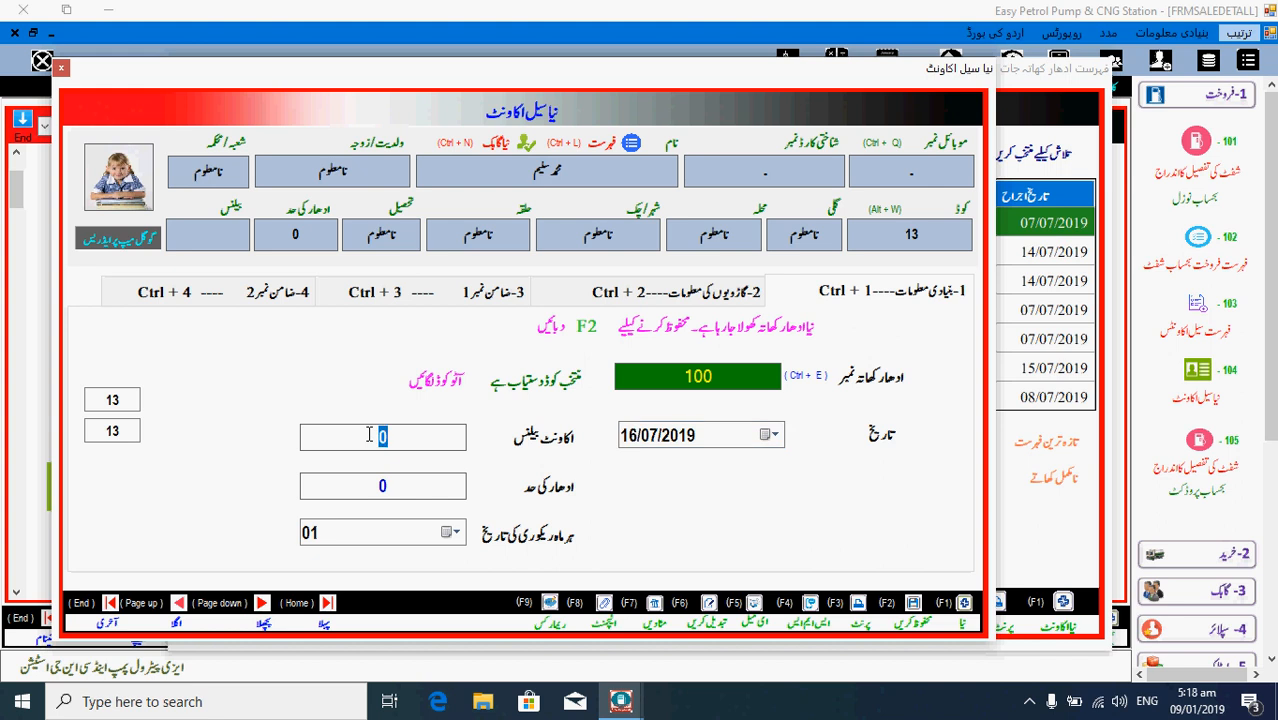
text(80)
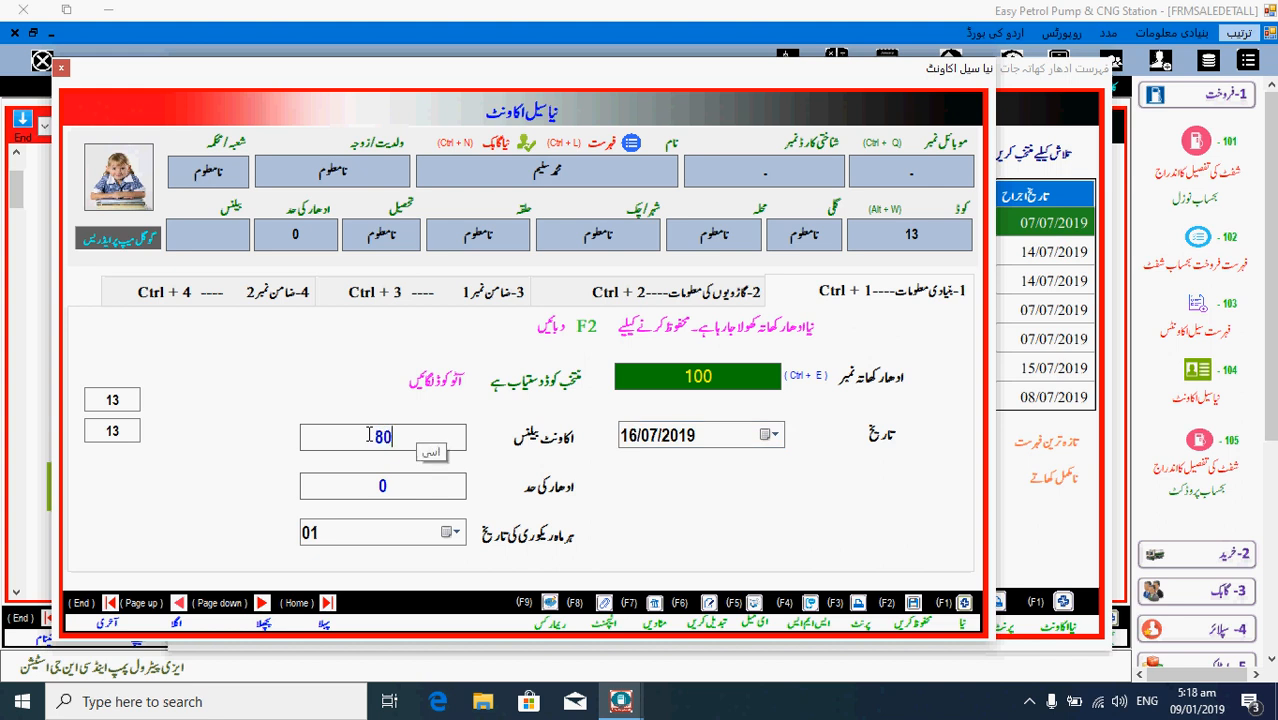
text(000)
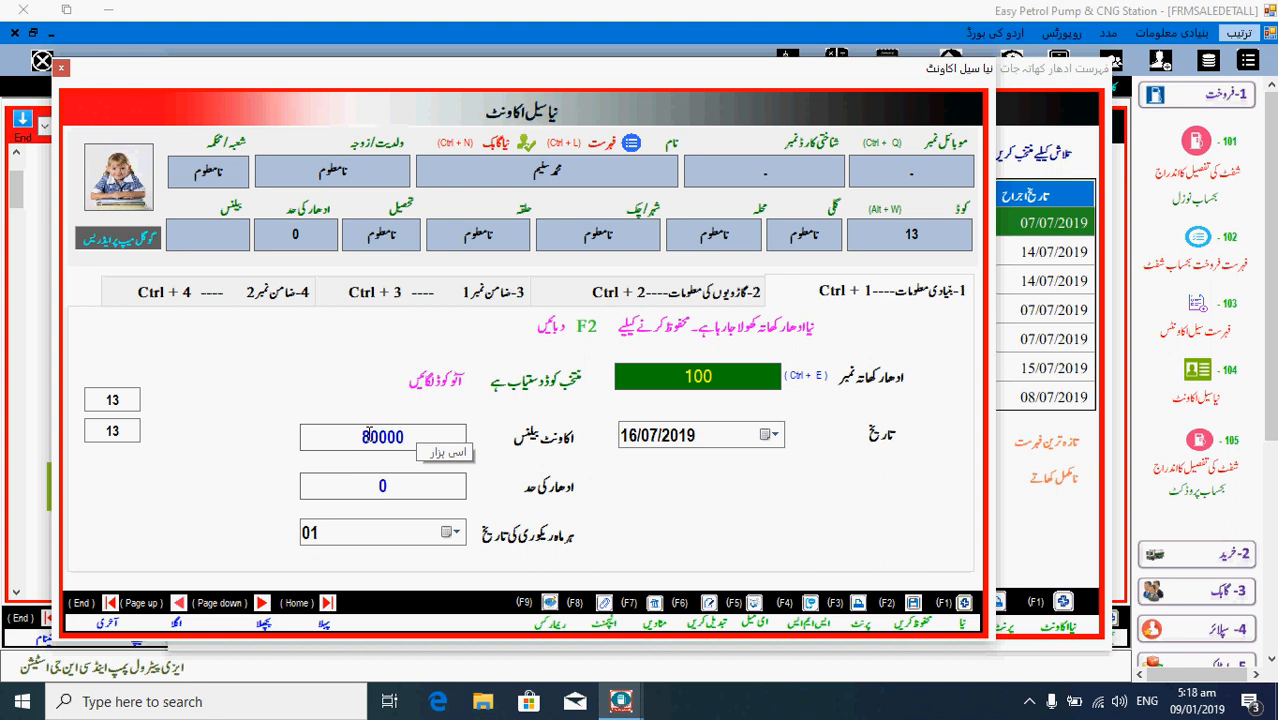
text(0)
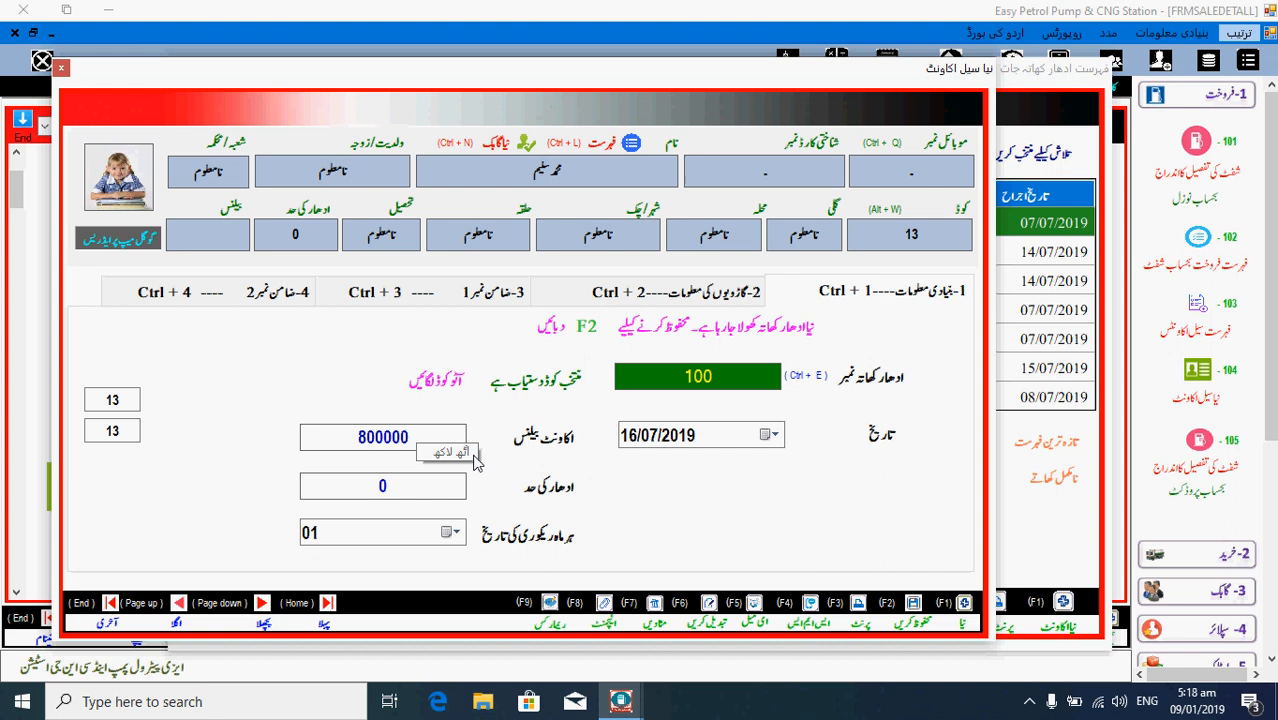
key(Tab)
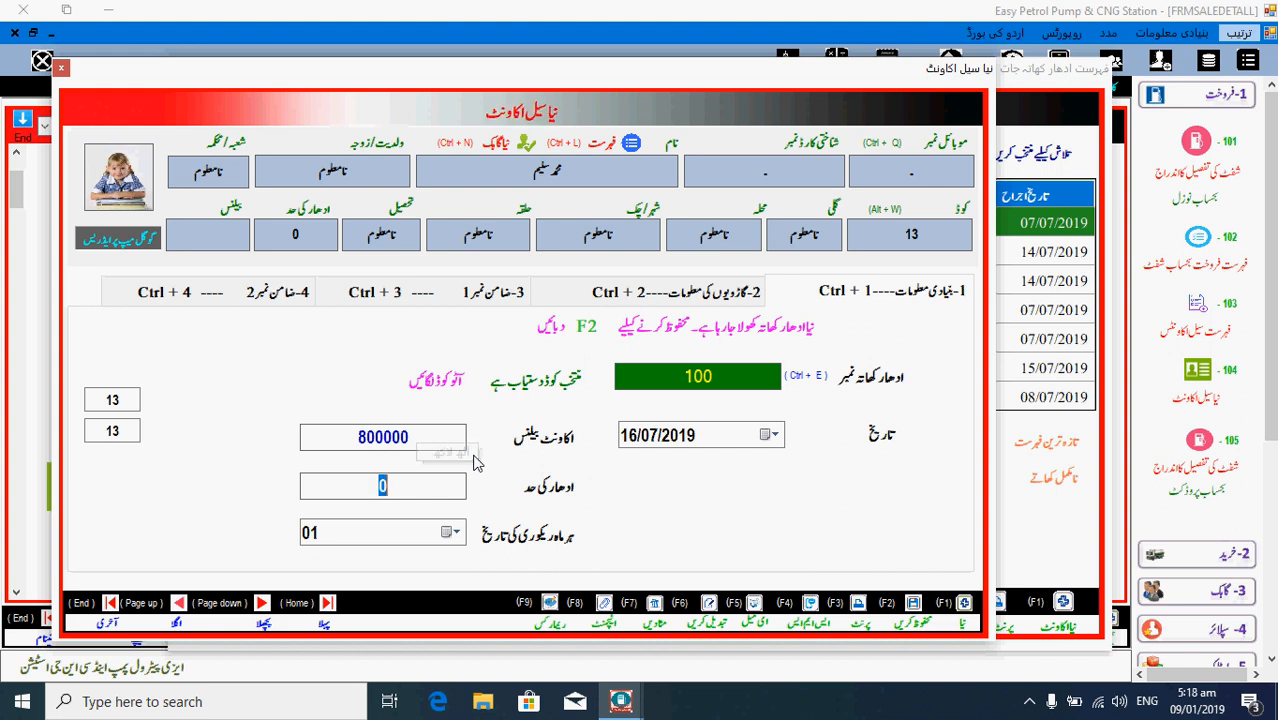
text(1000)
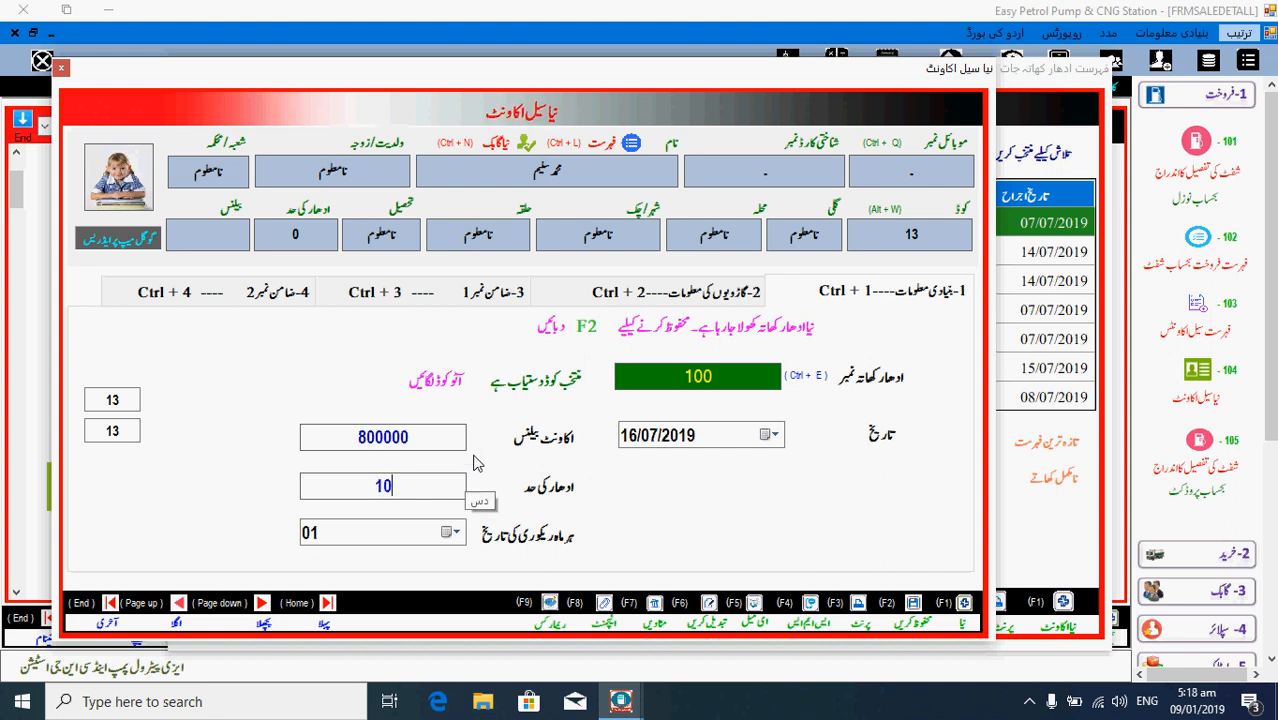
text(00)
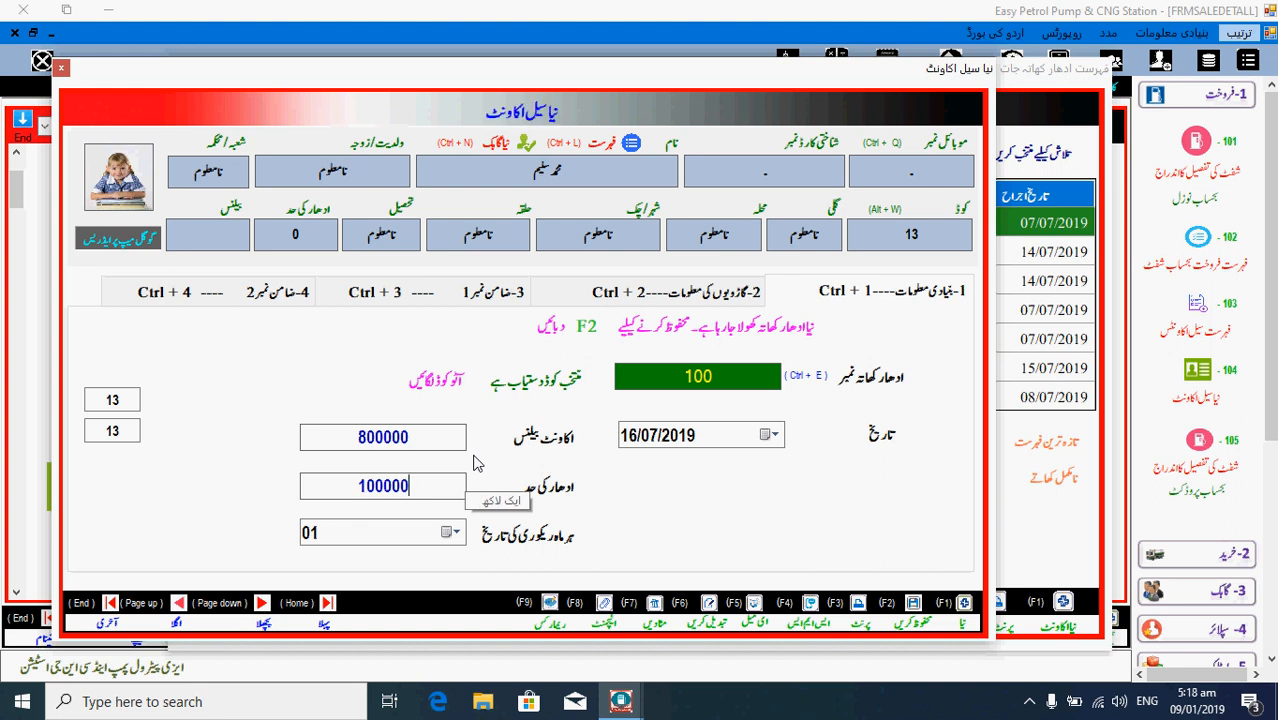
key(ctrl+2)
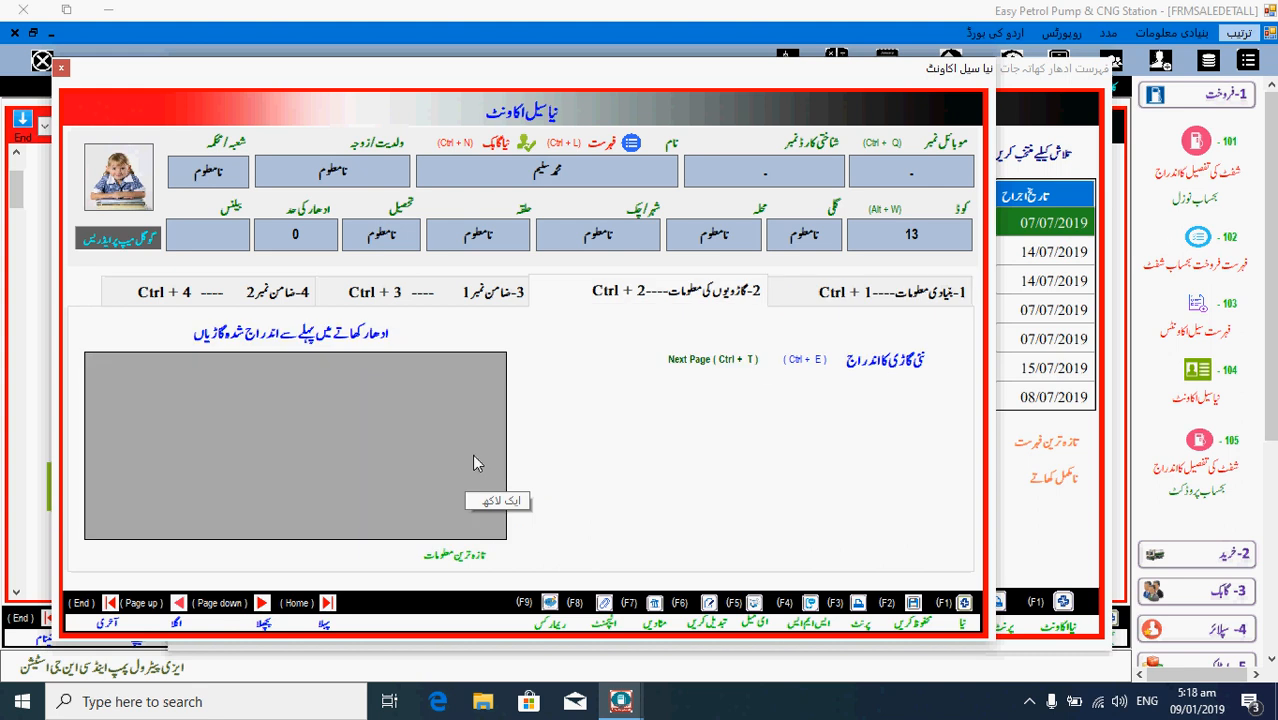
click(895, 362)
key(Tab)
key(Tab)
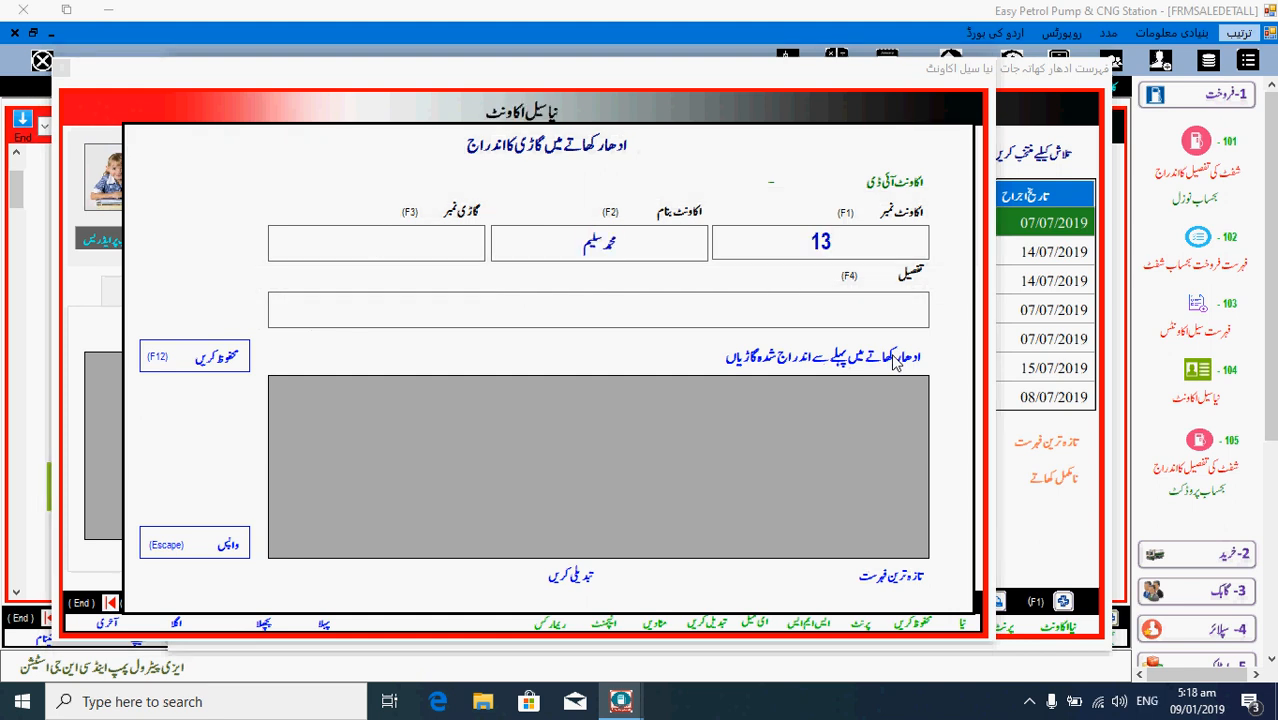
key(BackSpace)
key(BackSpace)
key(BackSpace)
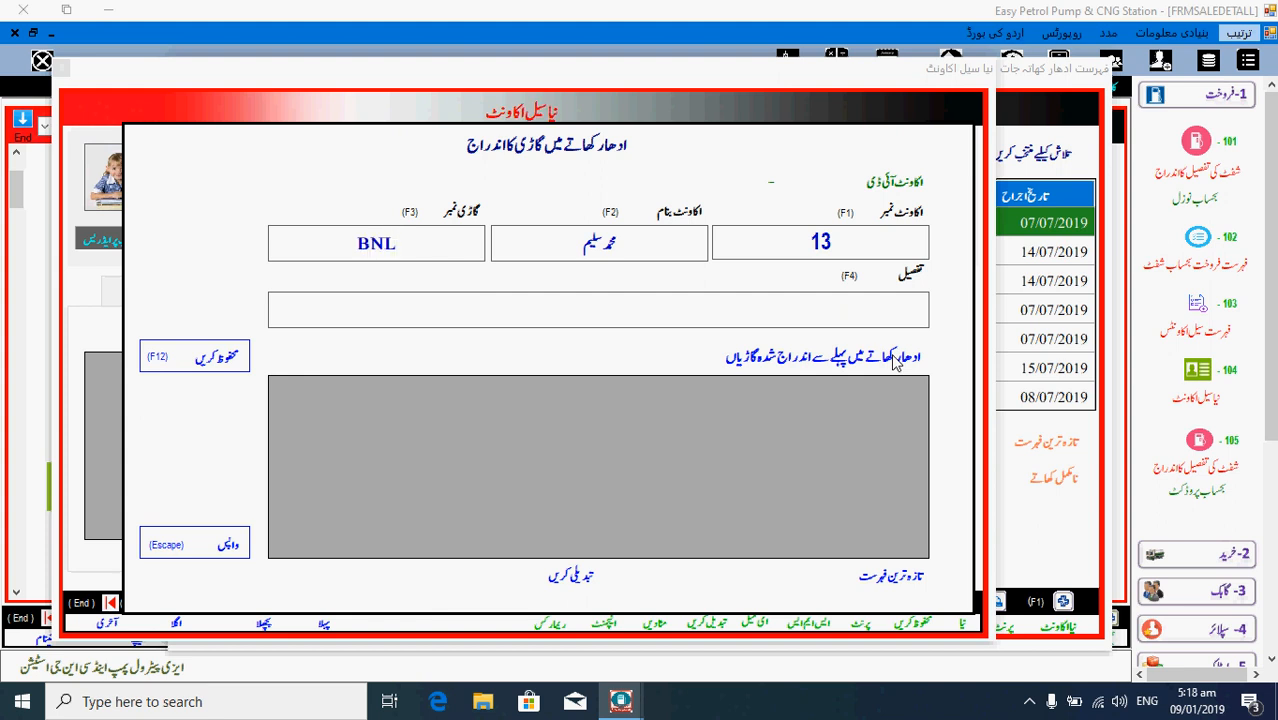
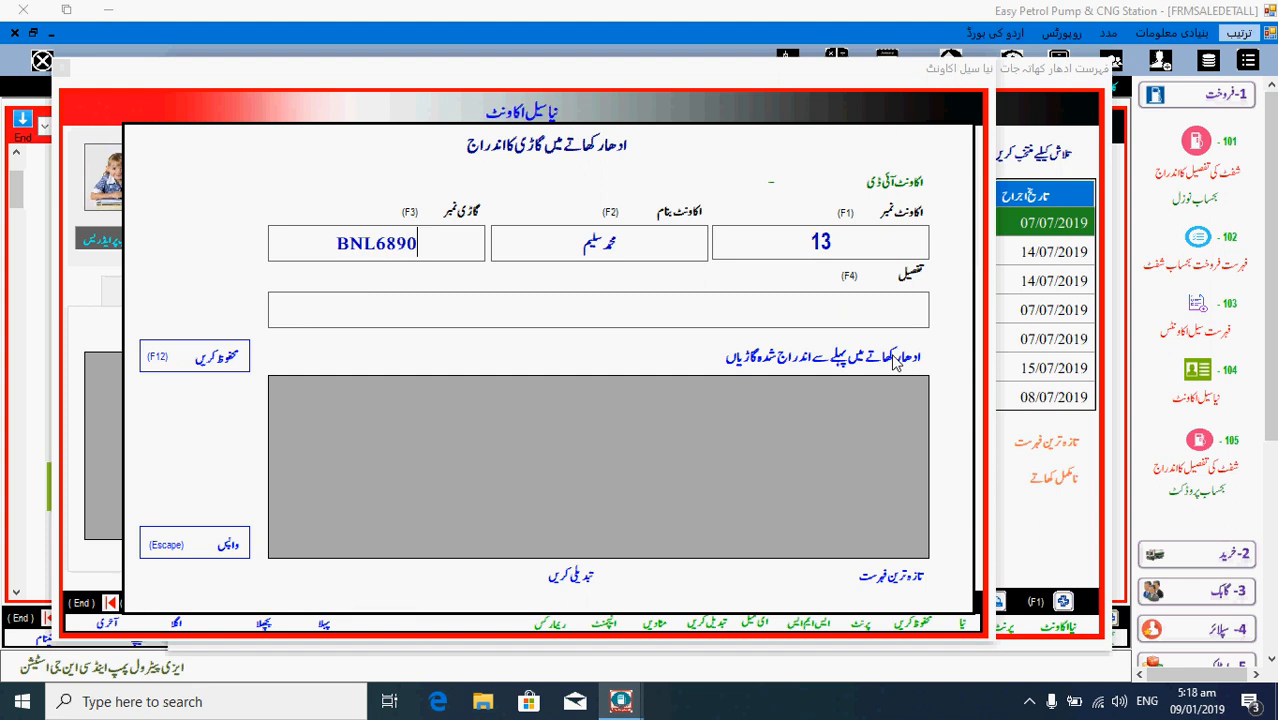
key(Tab)
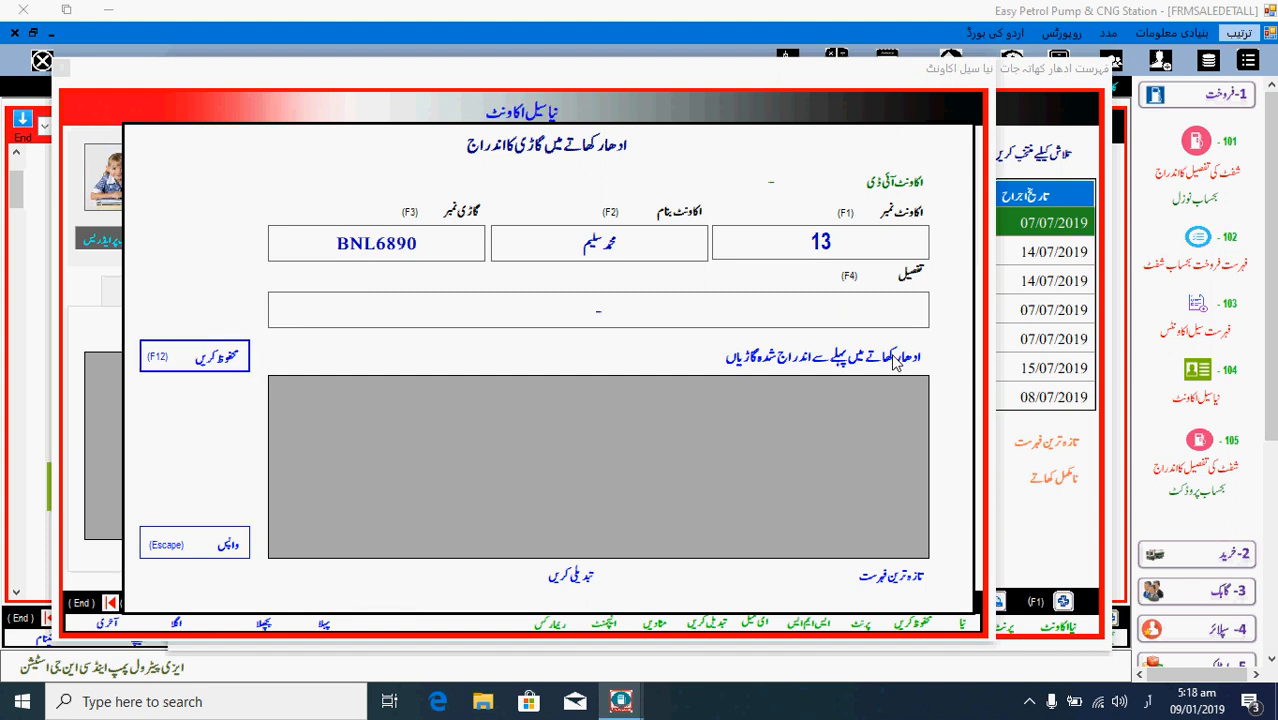
key(Return)
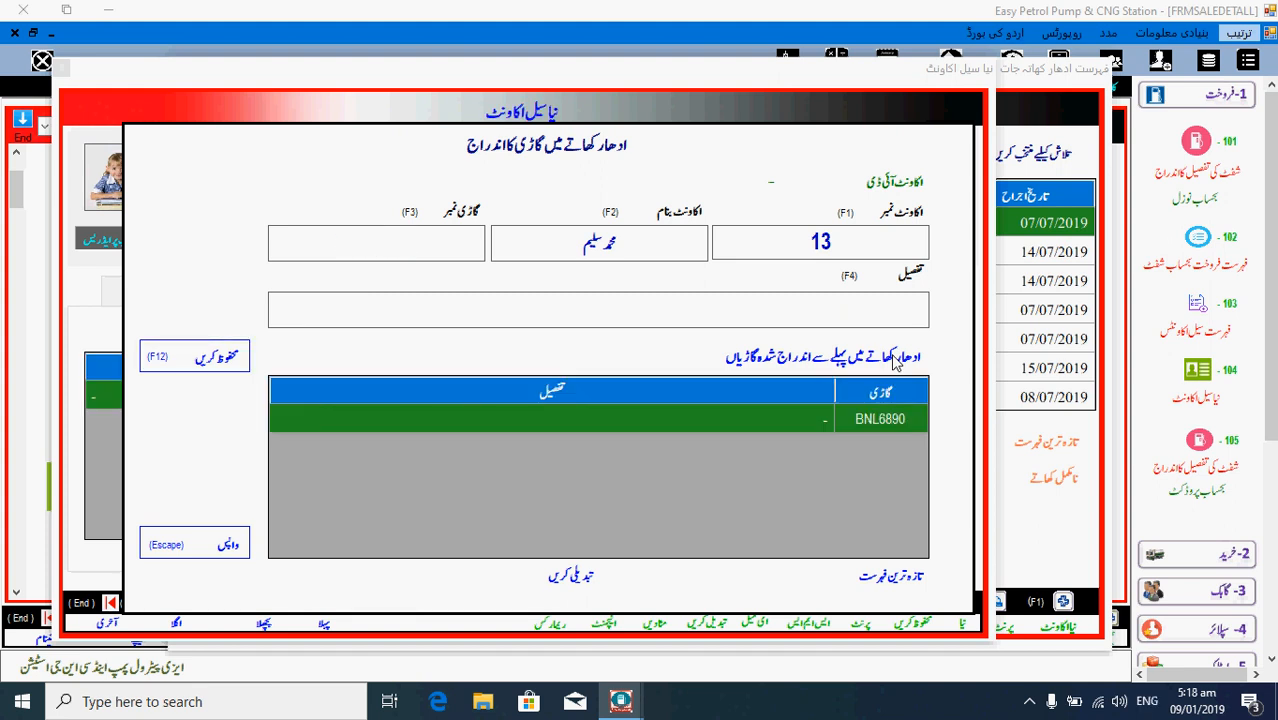
key(Escape)
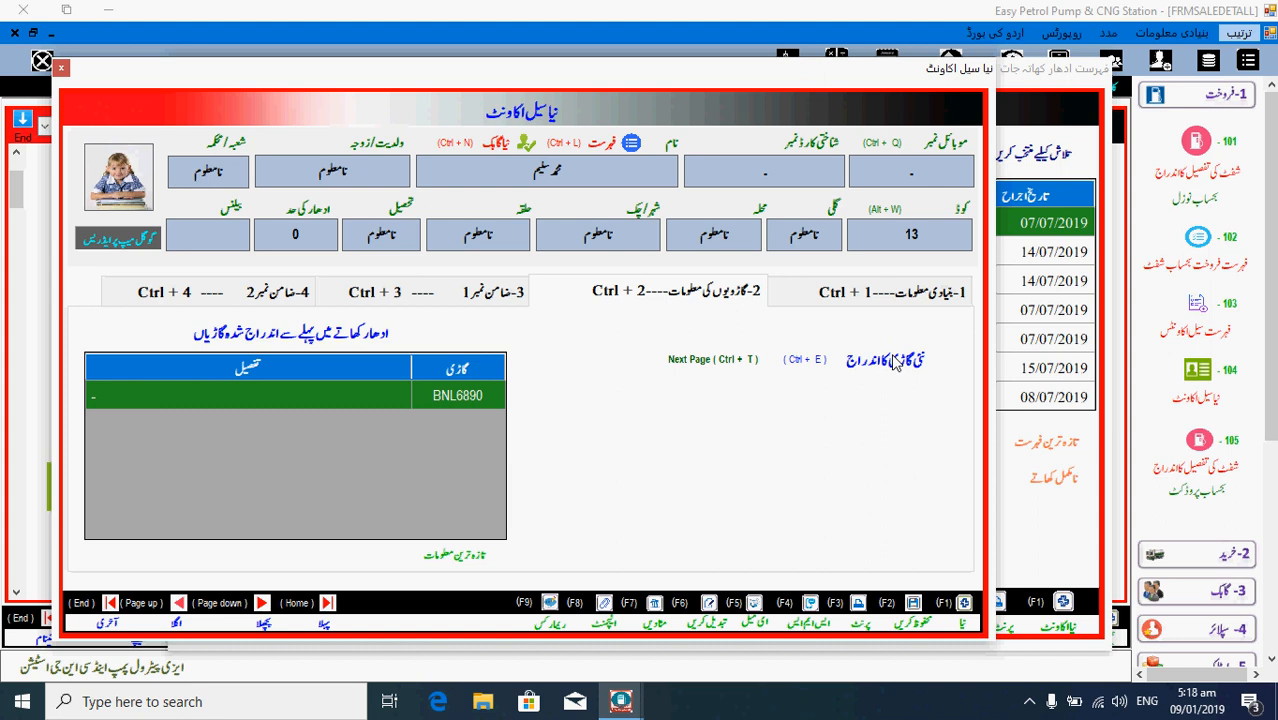
- Set customer 4 as account 100's first guarantor and save the account
click(478, 311)
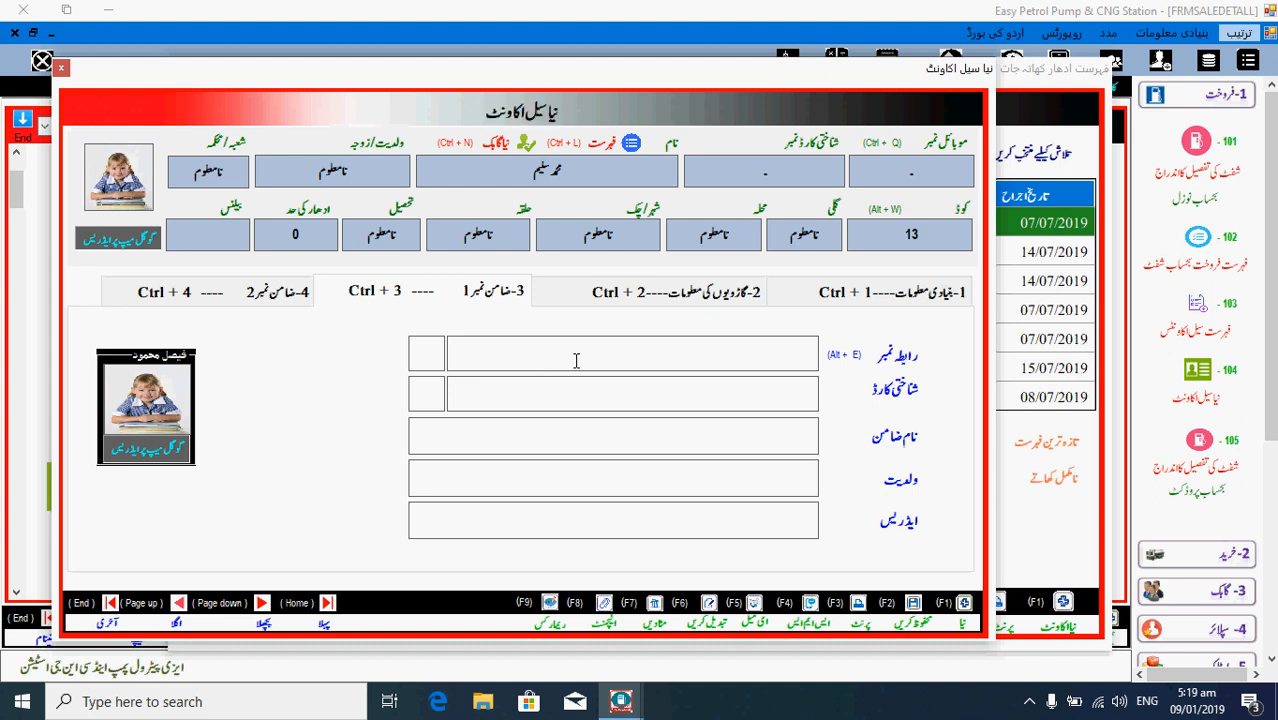
click(576, 361)
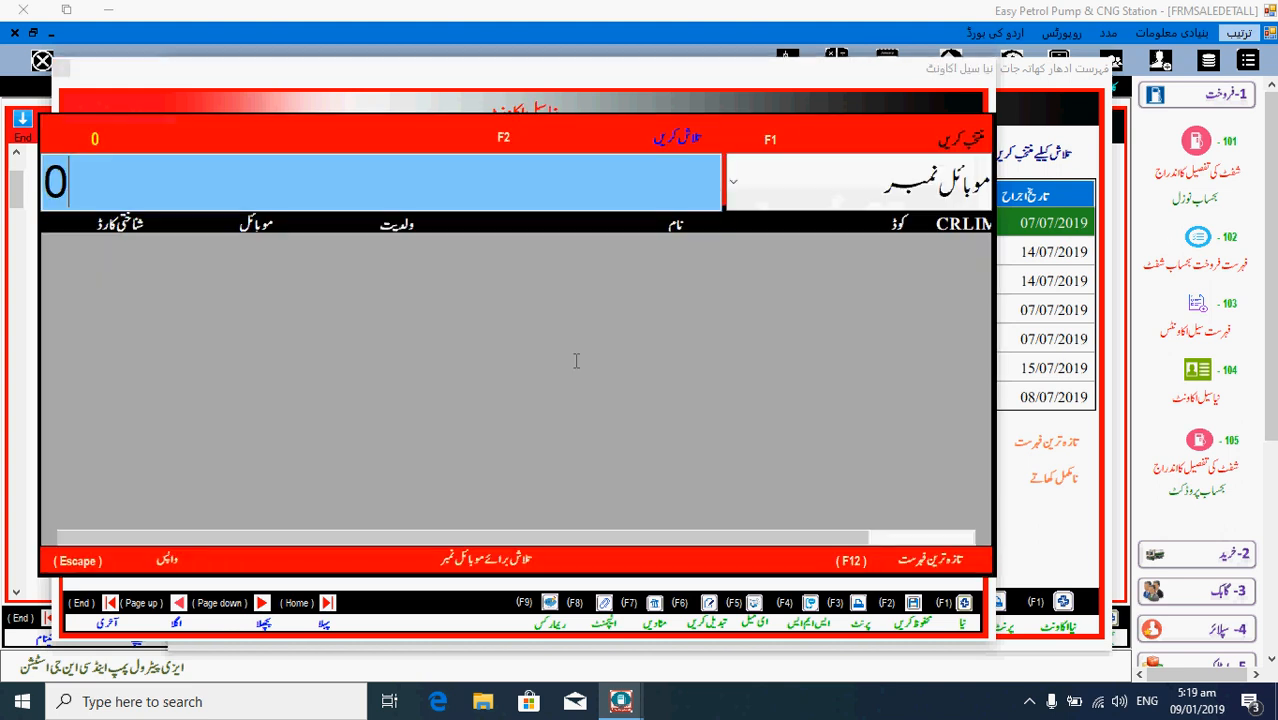
text(3)
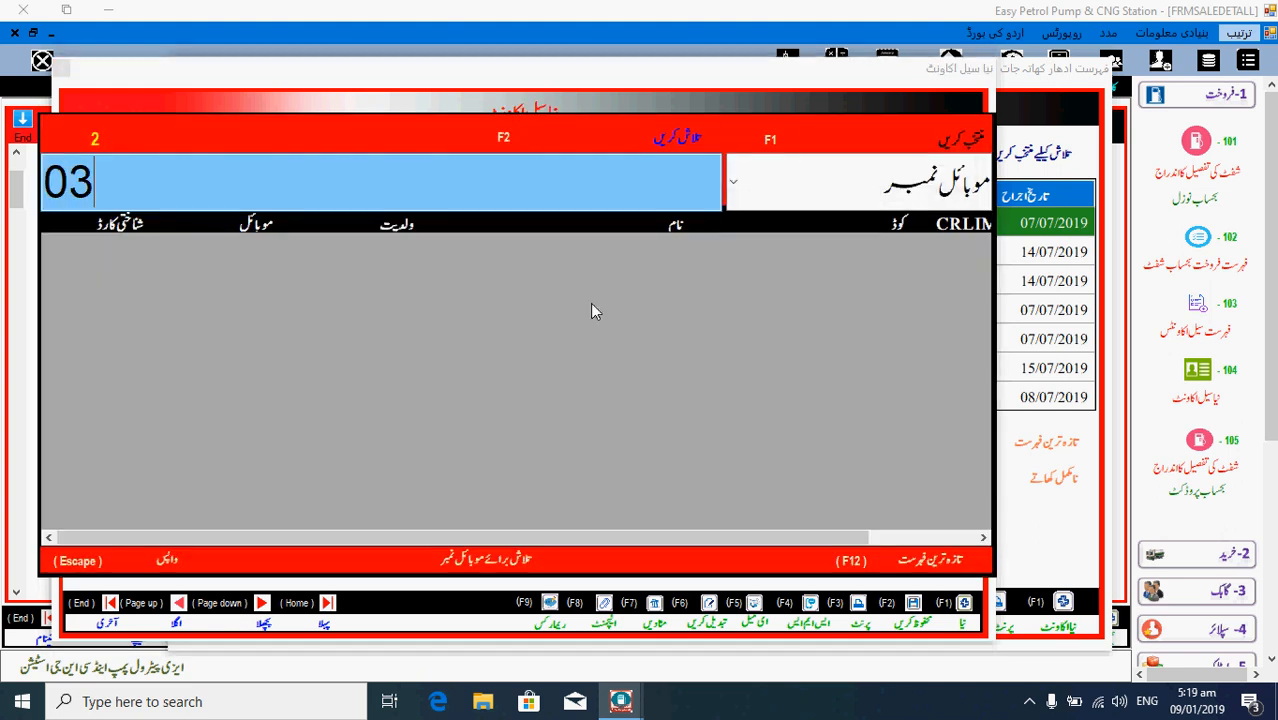
key(BackSpace)
key(BackSpace)
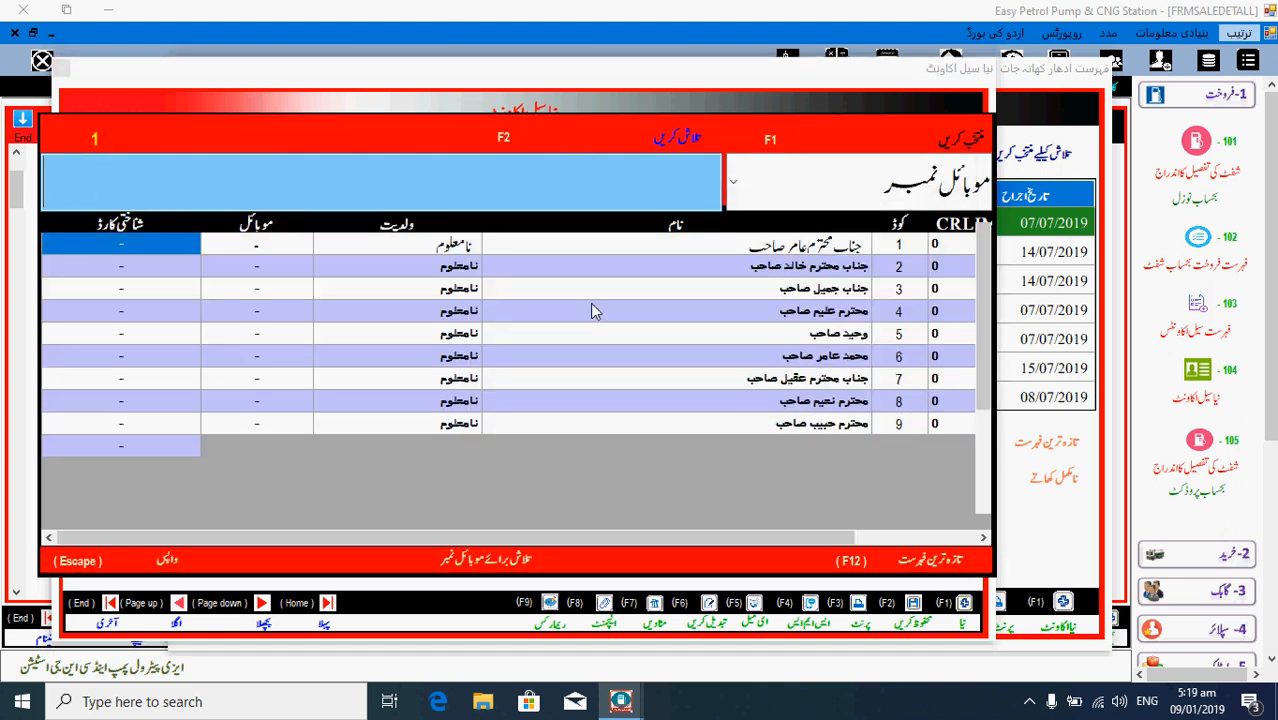
key(Down)
key(Down)
key(Down)
key(Down)
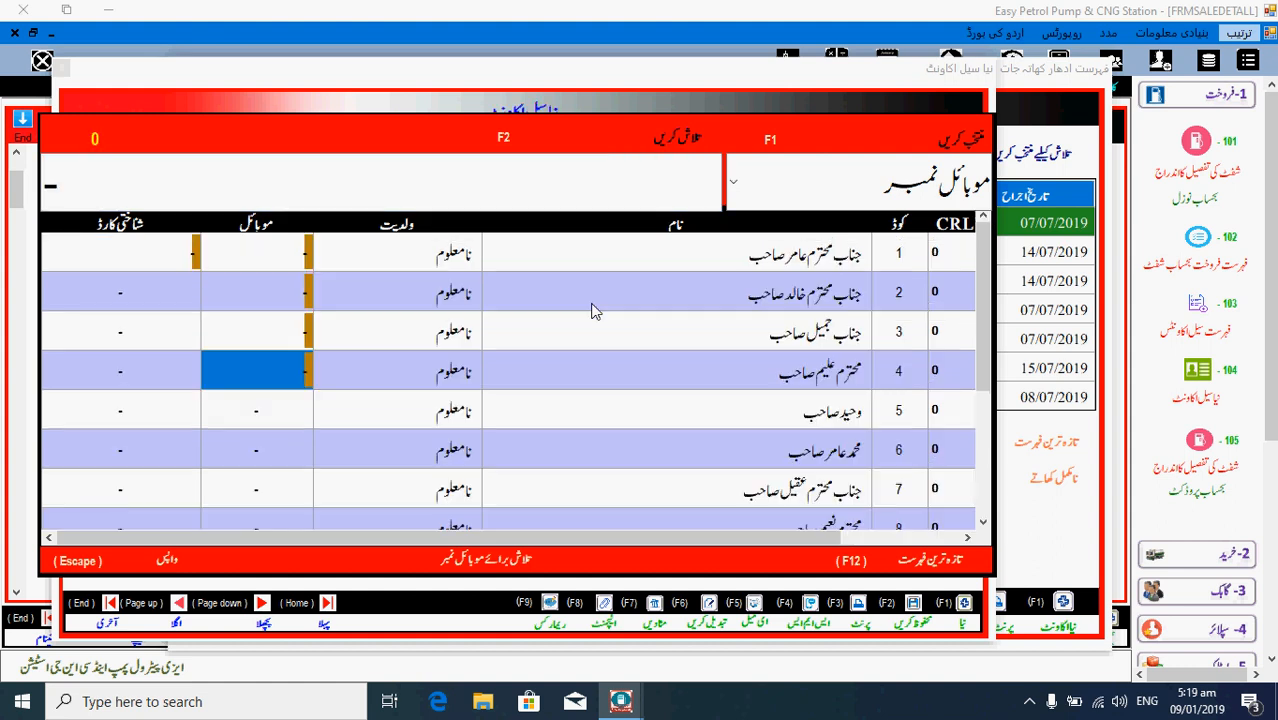
key(Return)
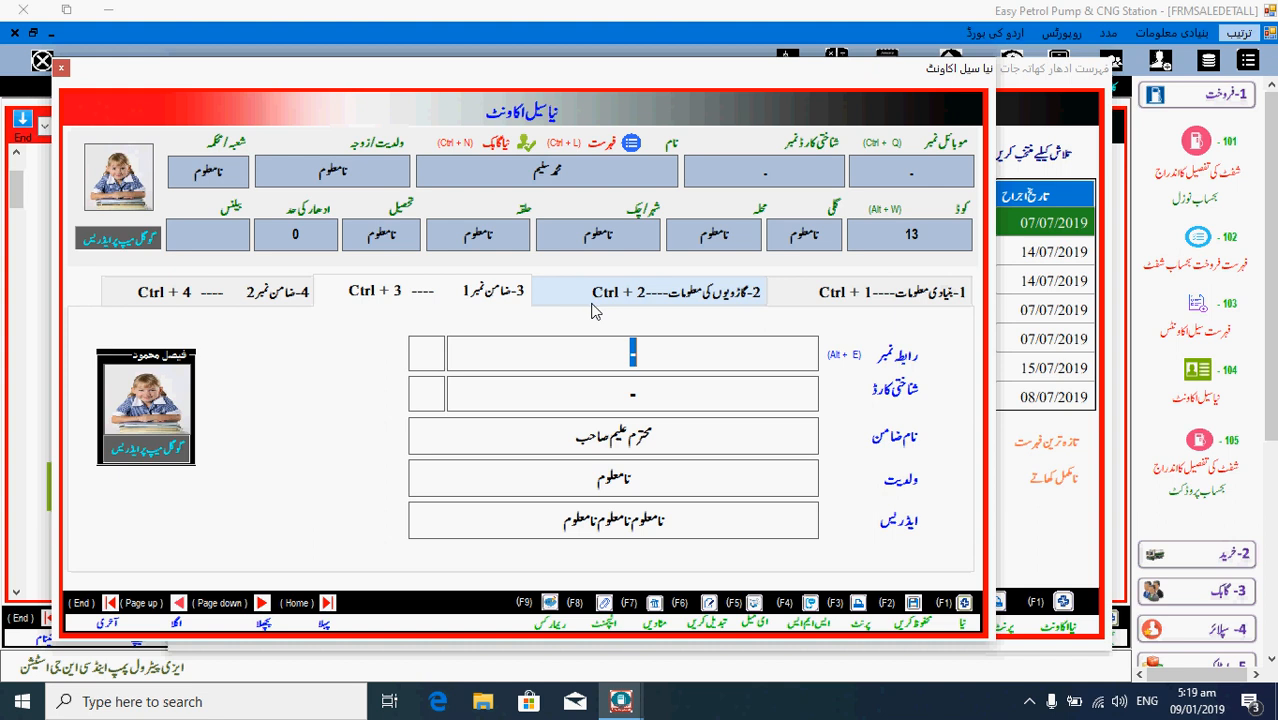
click(250, 293)
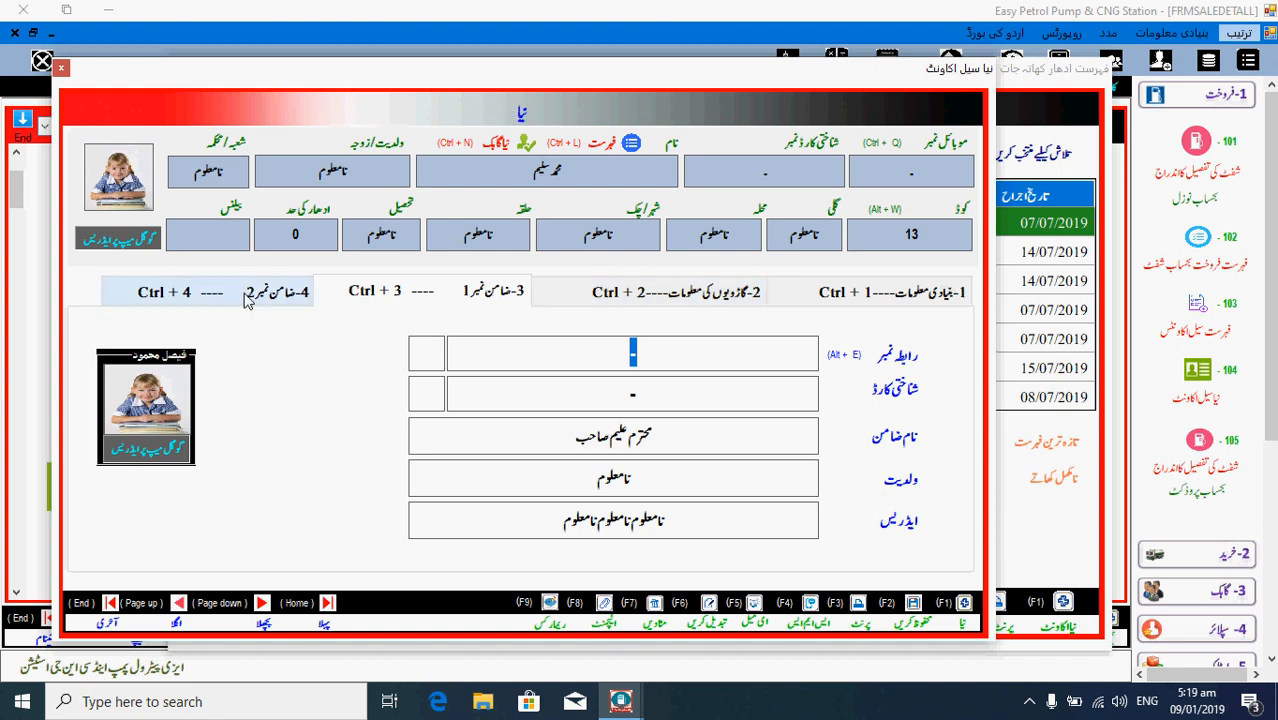
click(361, 293)
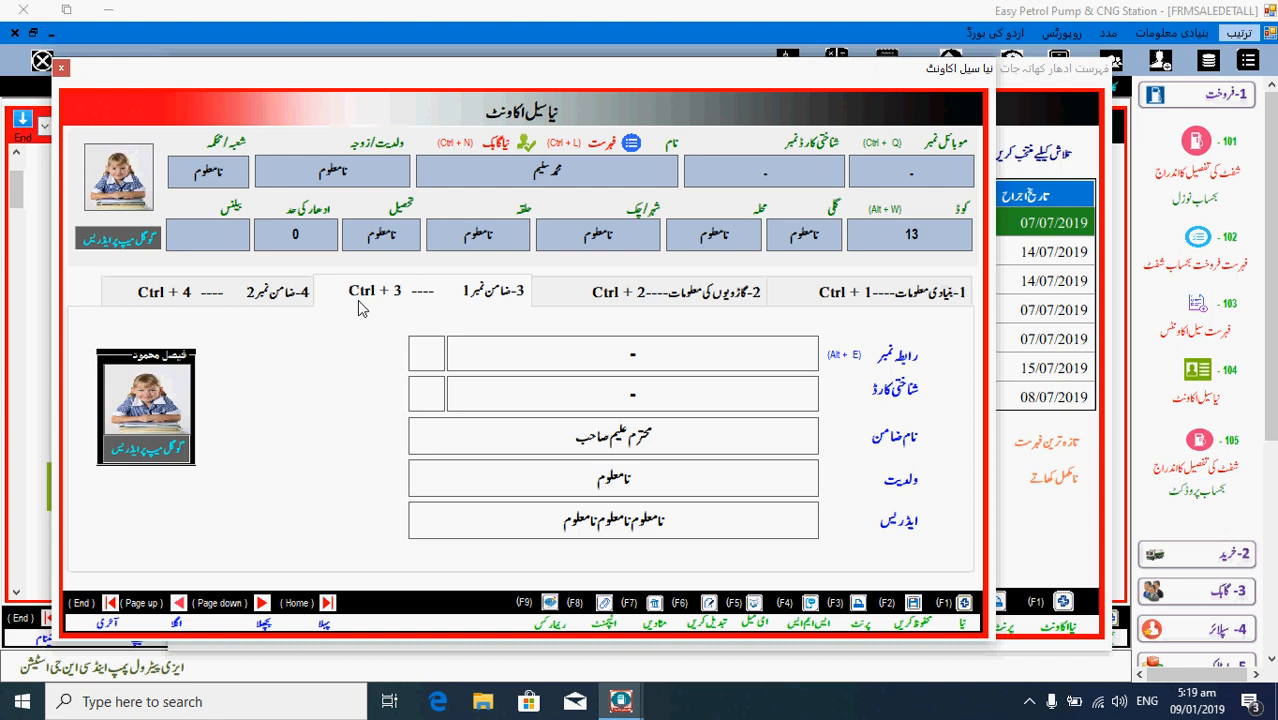
key(Return)
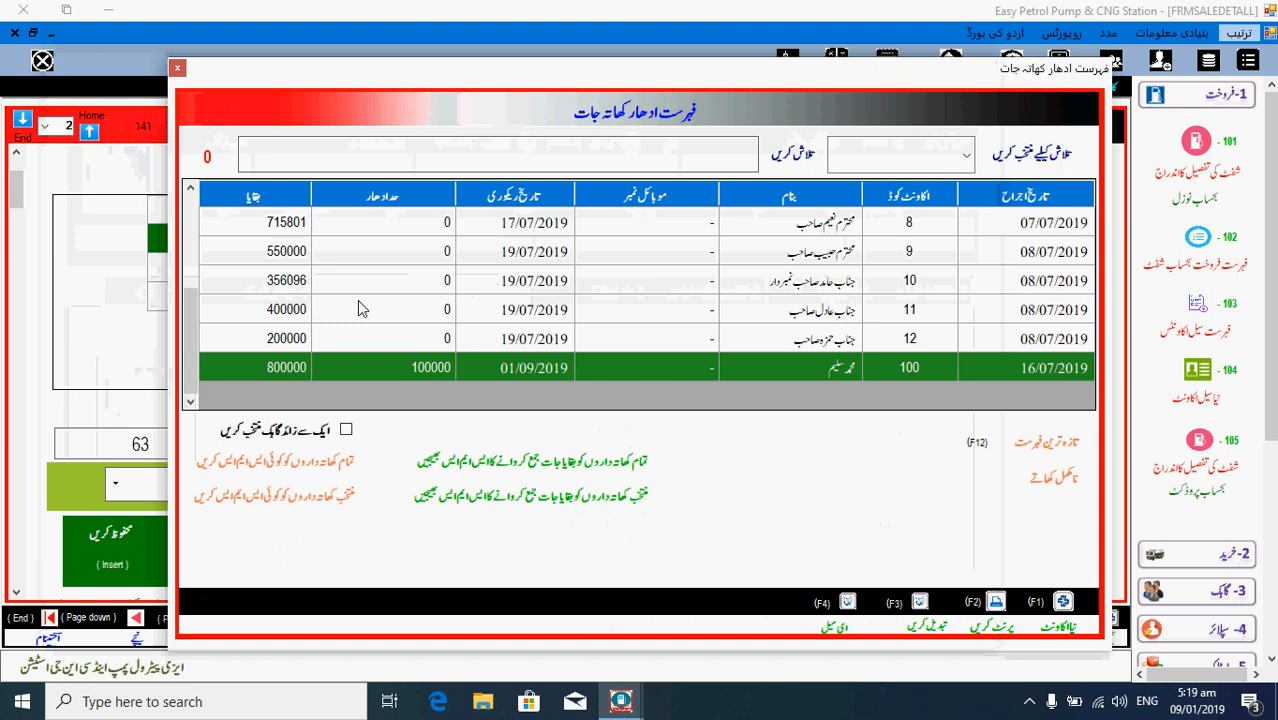
- Record a 100000 cash receipt from account 100, then move to the expenses section
double_click(908, 374)
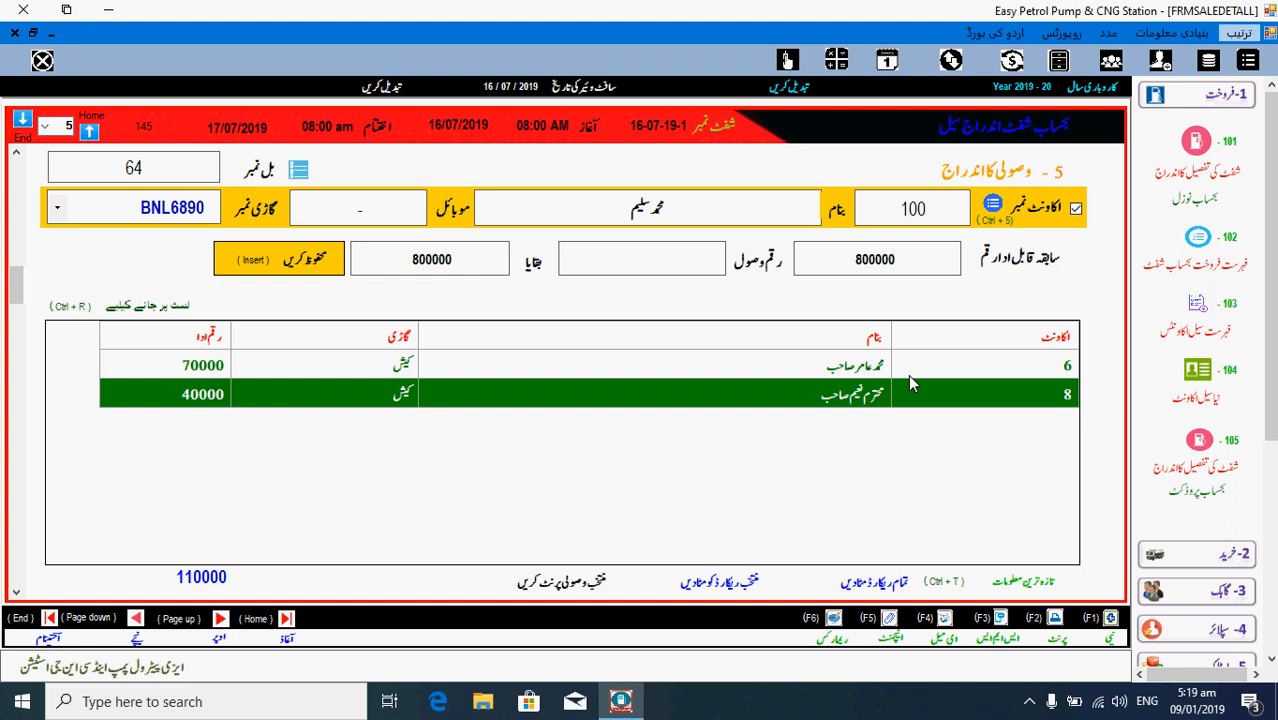
key(Return)
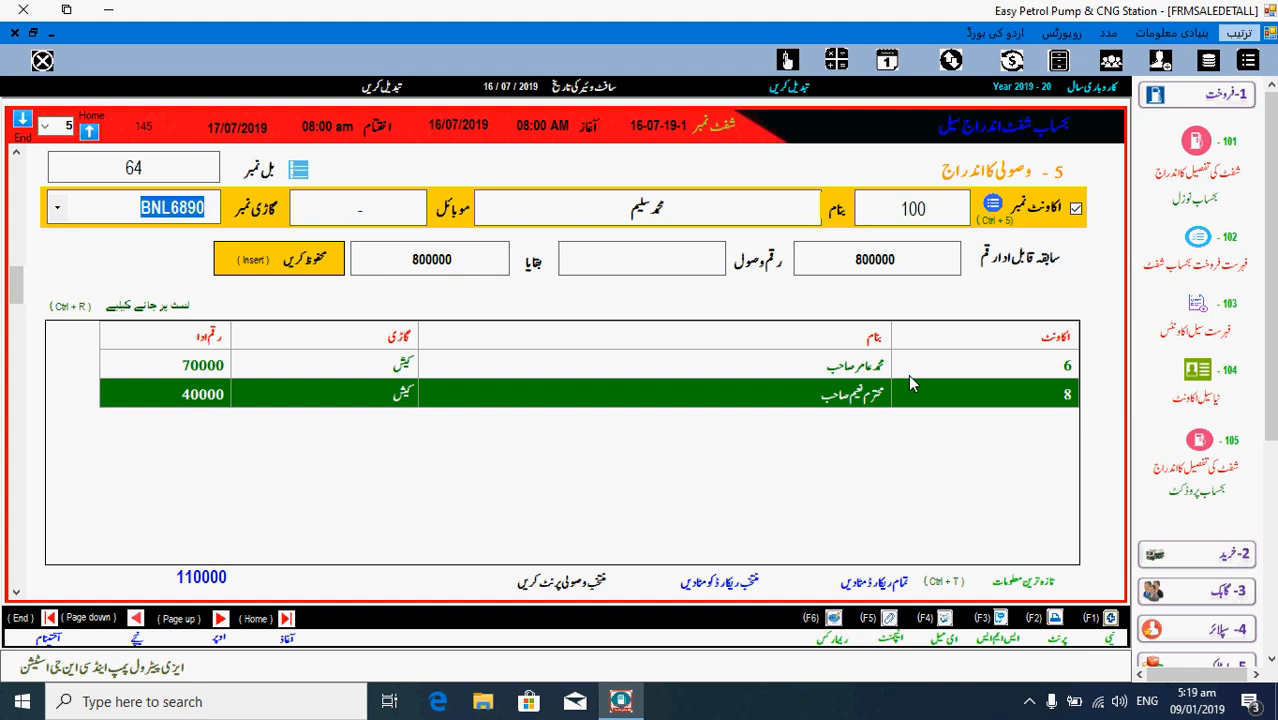
key(Return)
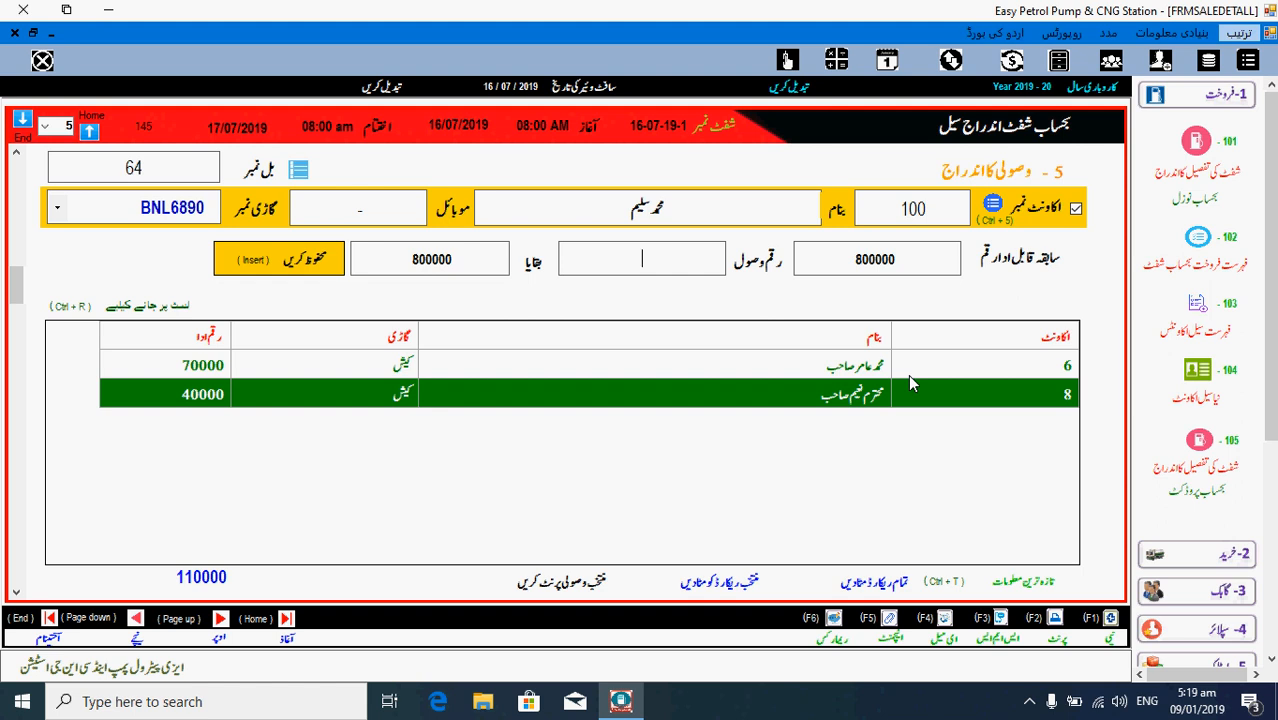
text(100000)
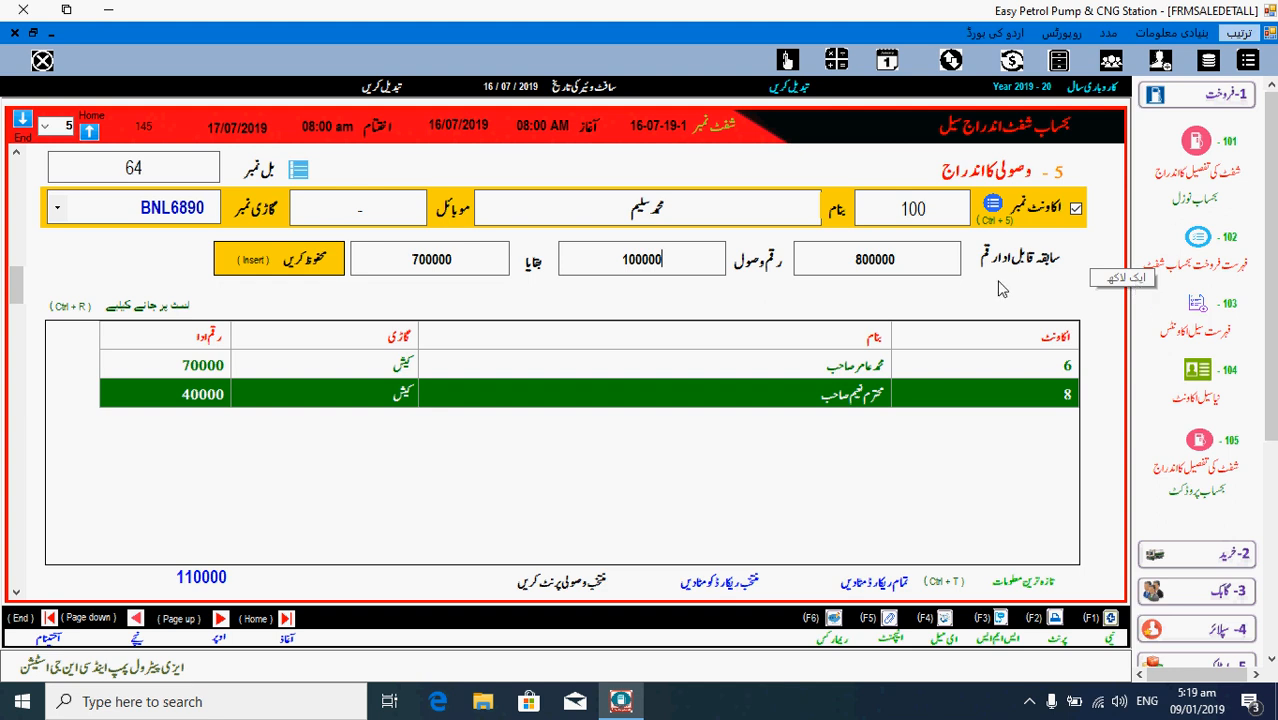
key(Return)
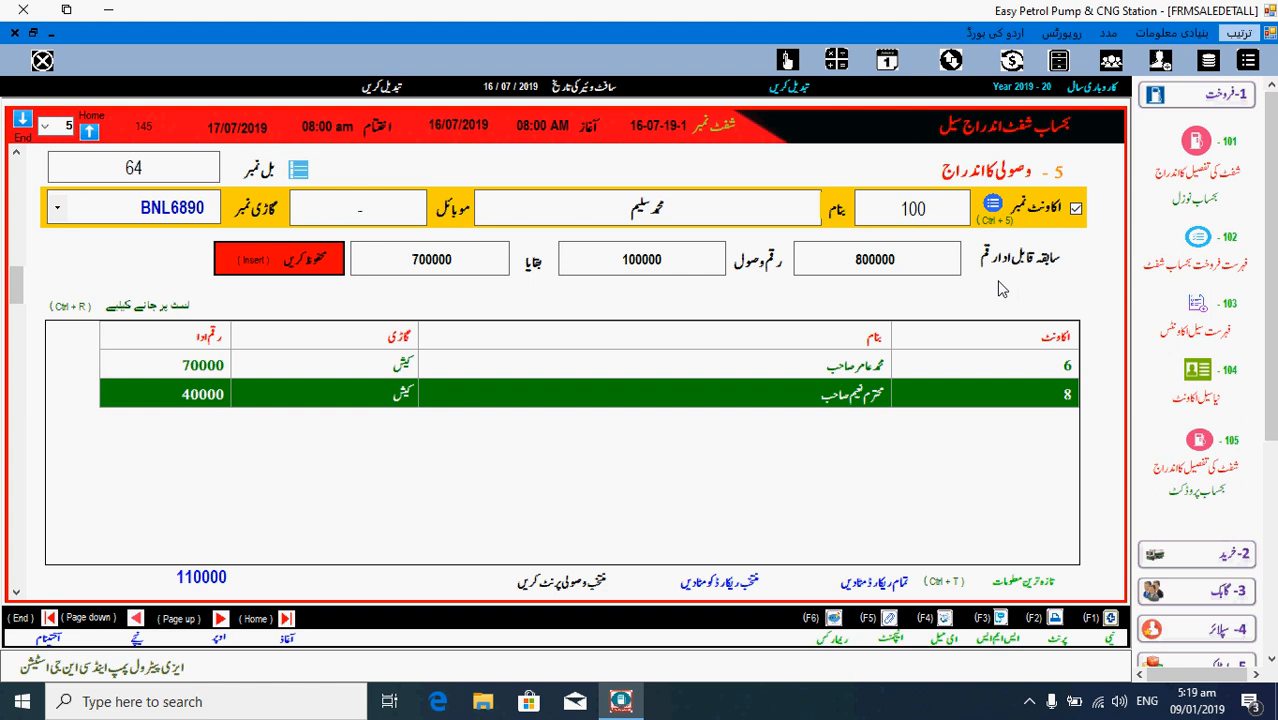
key(Return)
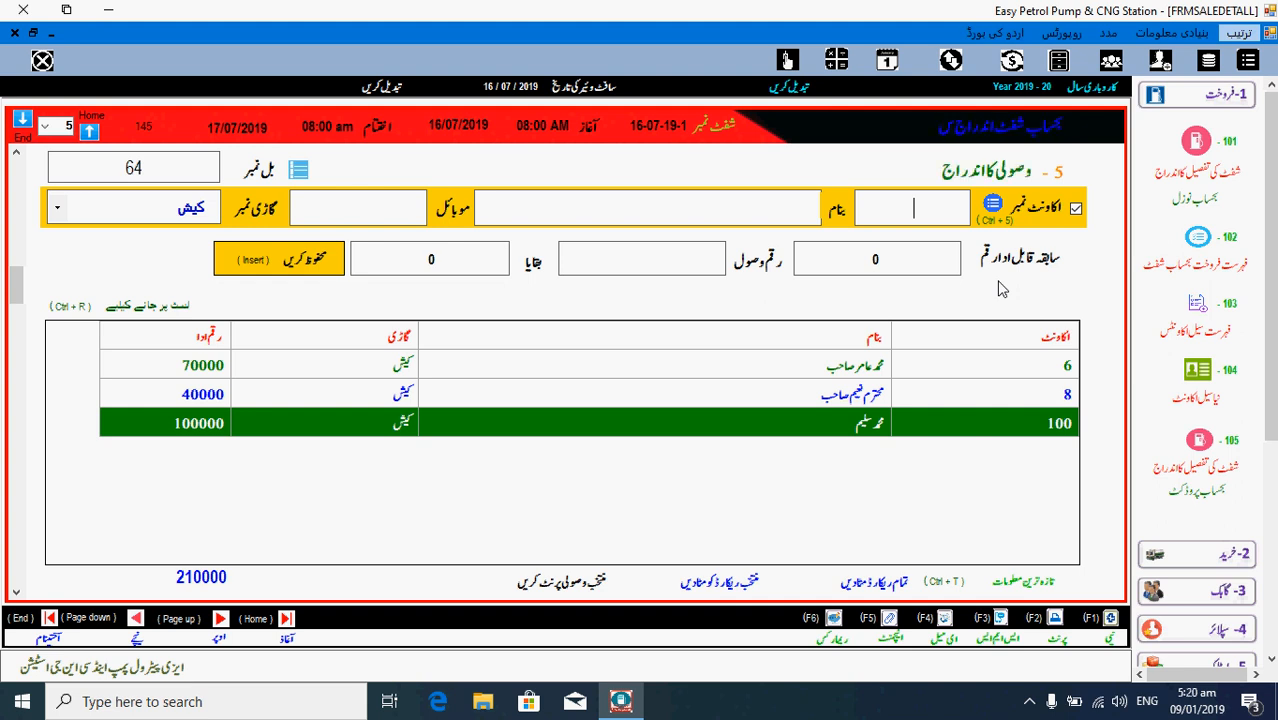
key(Page_Down)
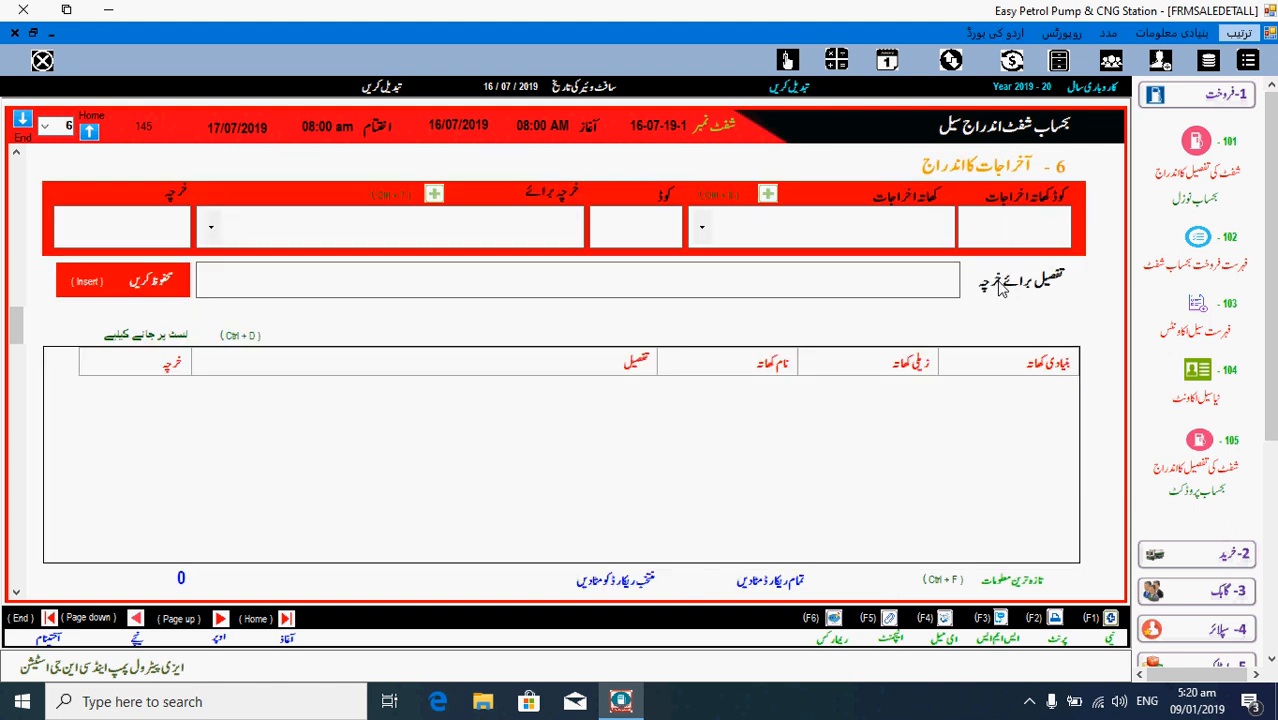
- Save a 4000 salary expense for the employee's account, detailed 'بچے کی دوالیتی تھی' (child's medicine)
click(897, 235)
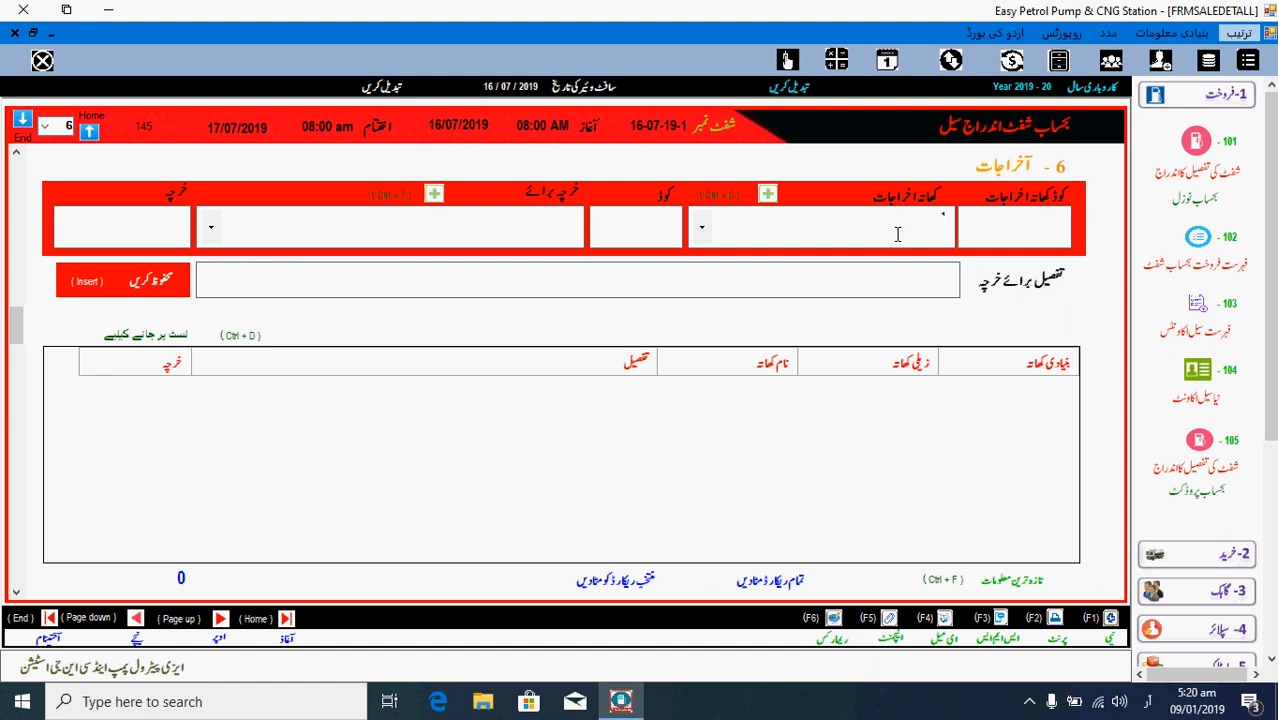
text(تنخواہوں کے اخراجات)
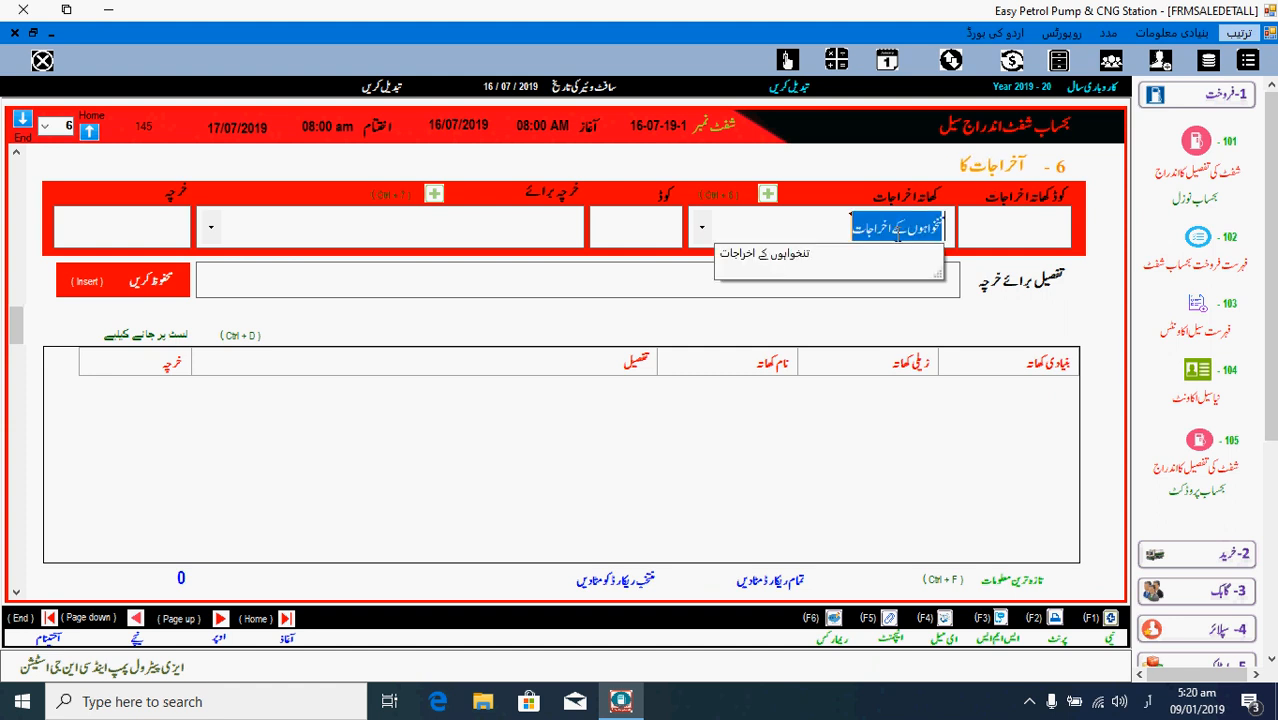
key(Return)
key(Return)
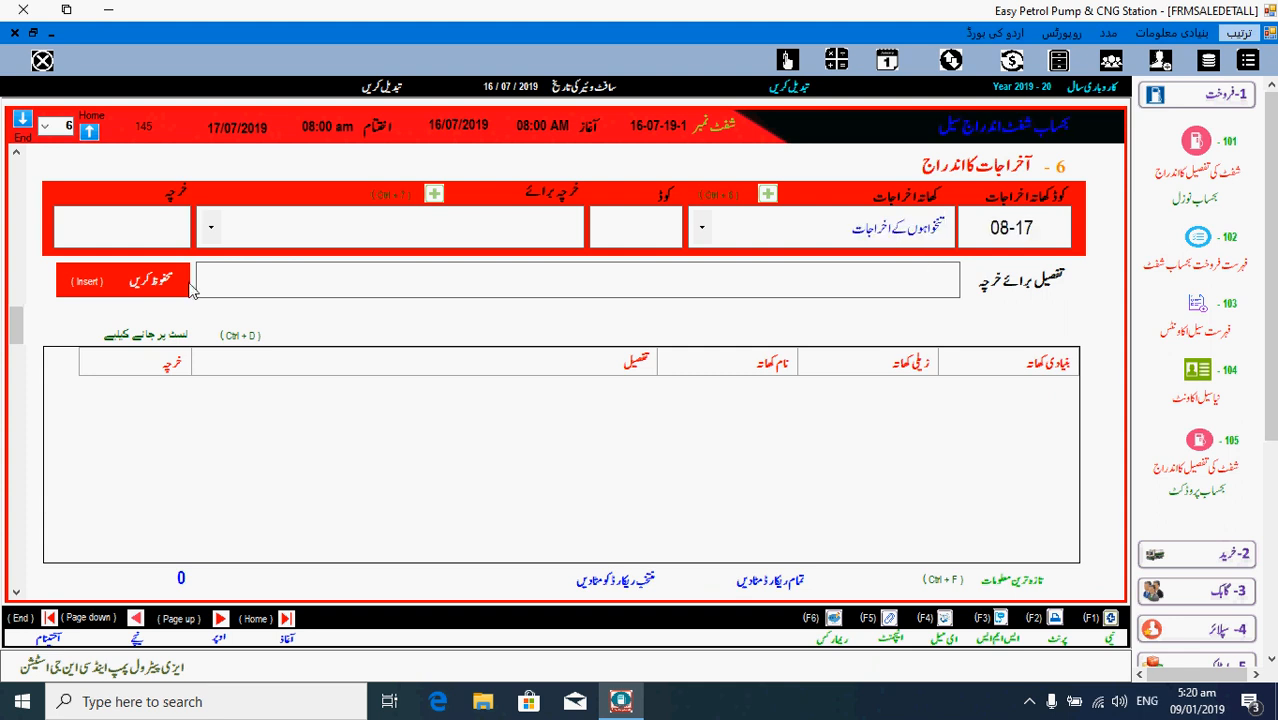
click(211, 228)
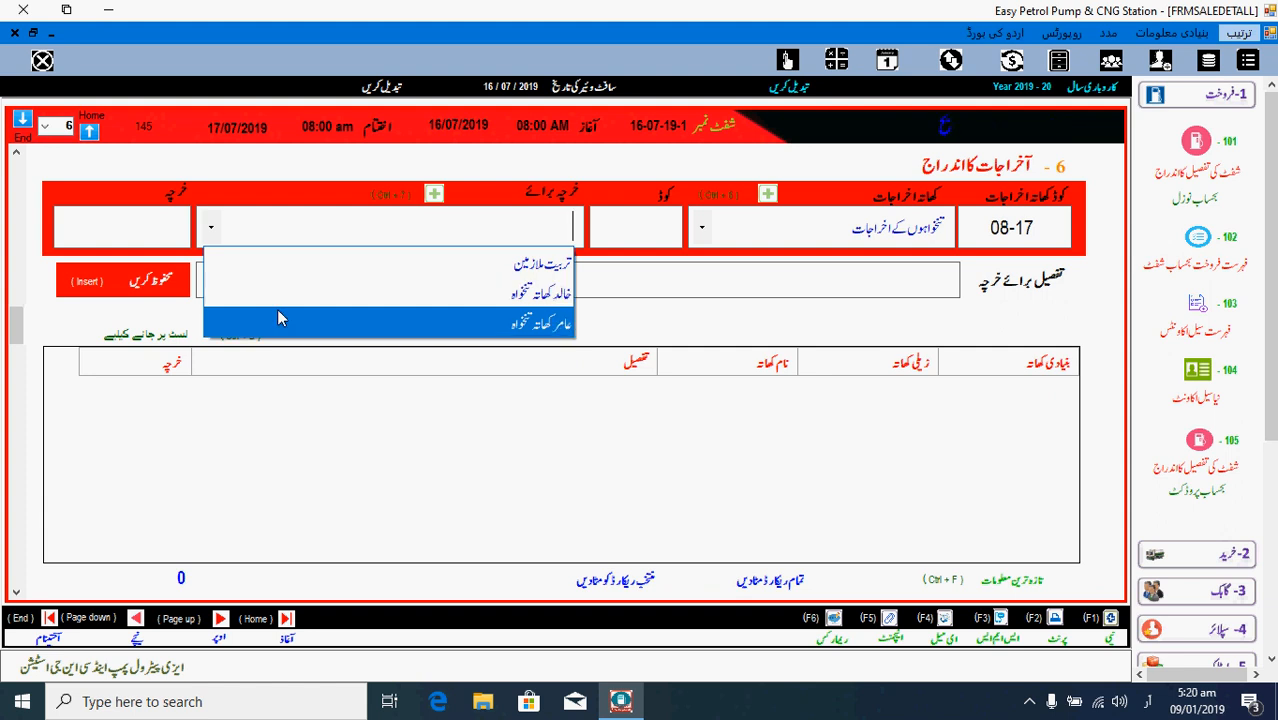
click(341, 320)
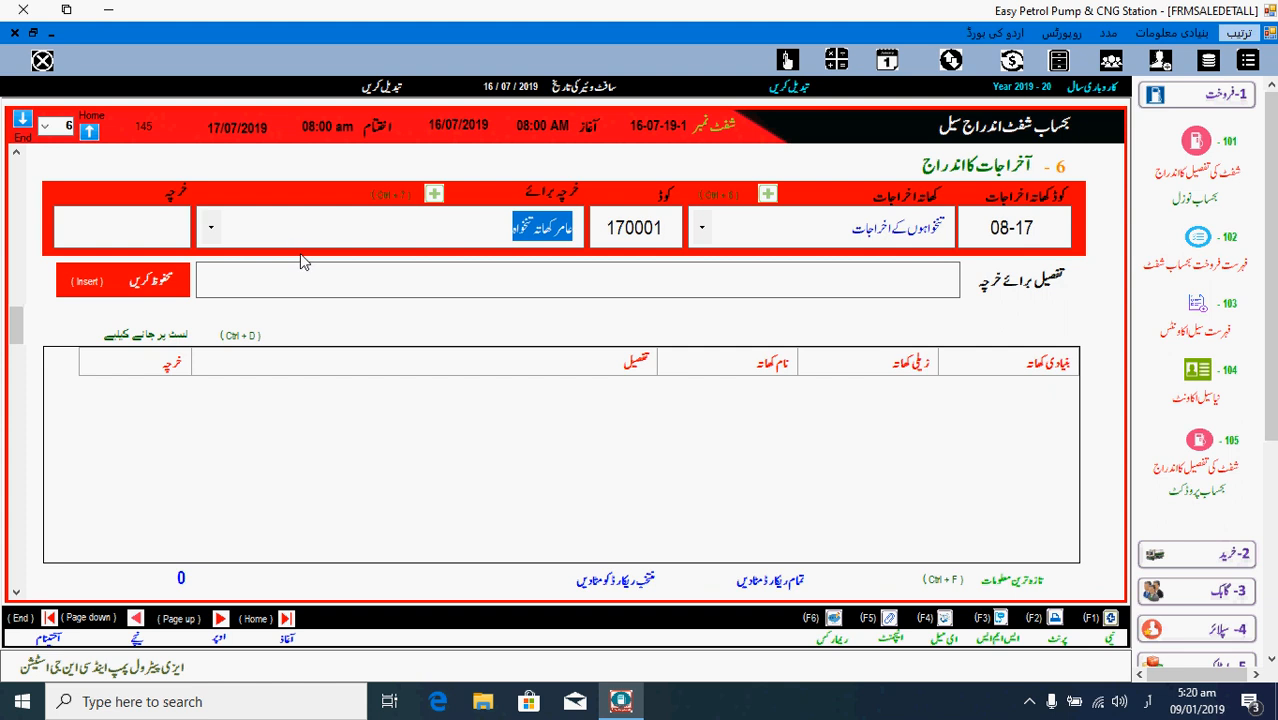
key(Return)
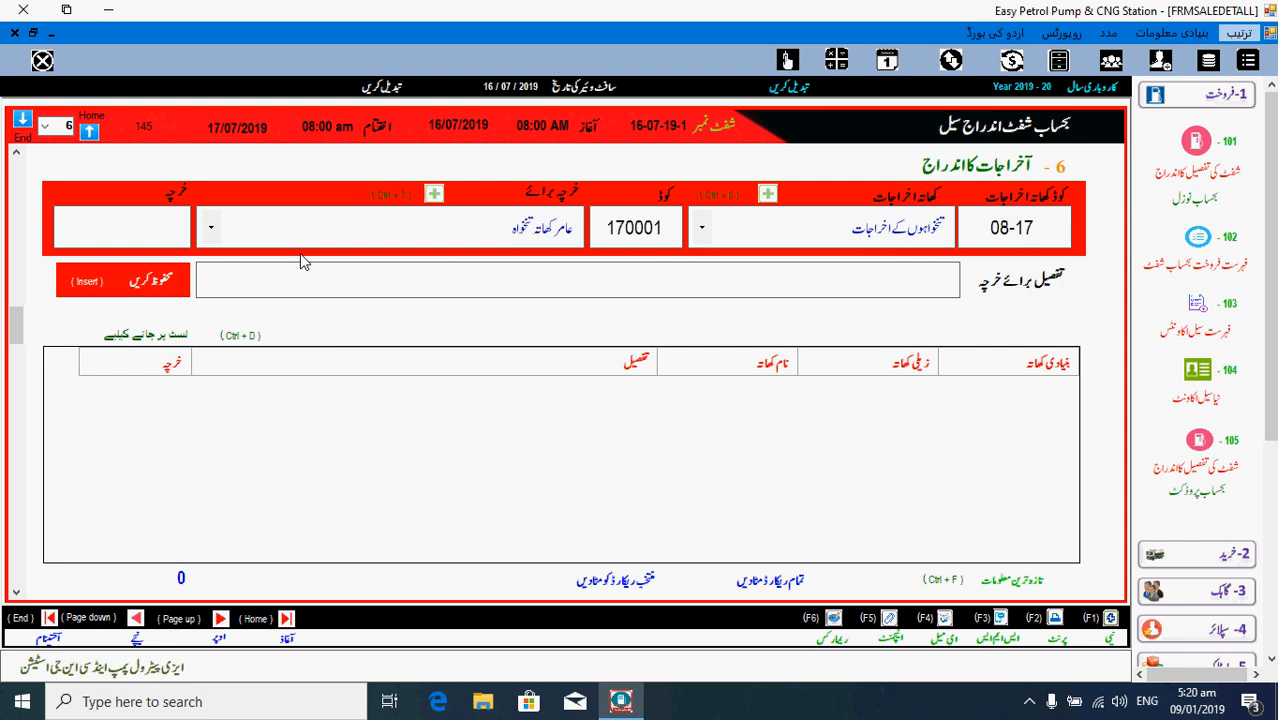
text(4000)
key(Return)
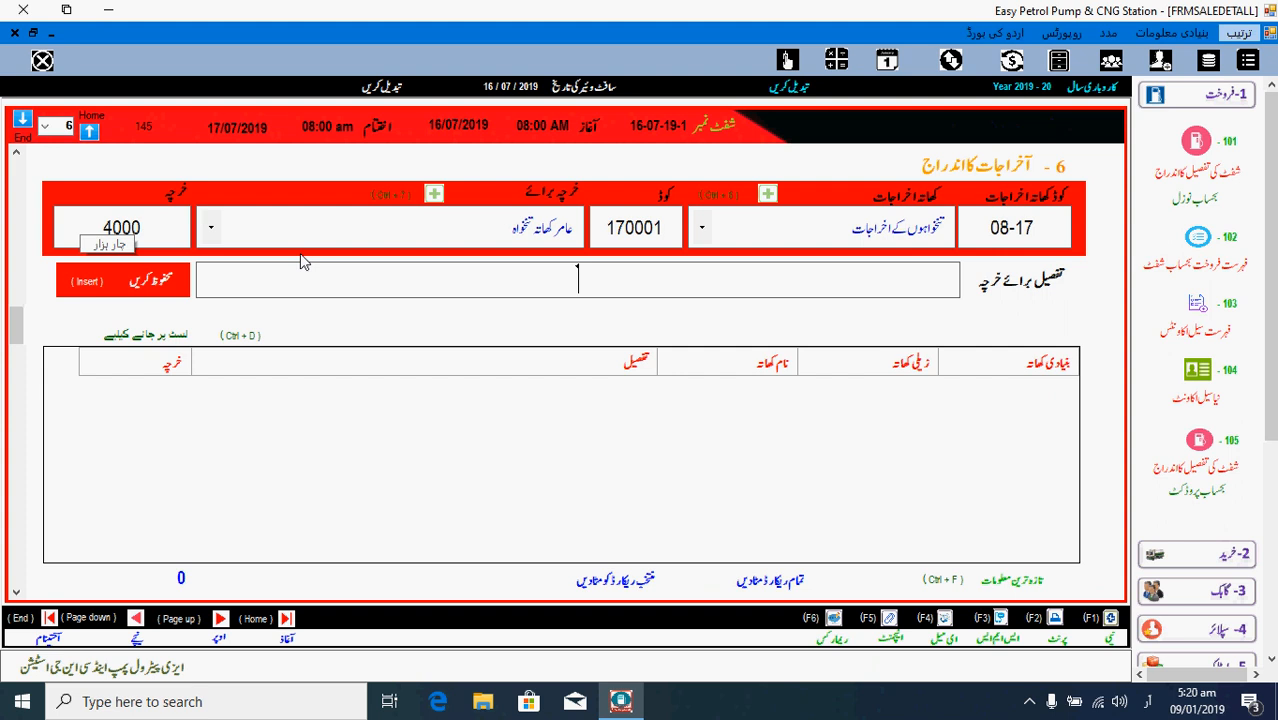
text(ب)
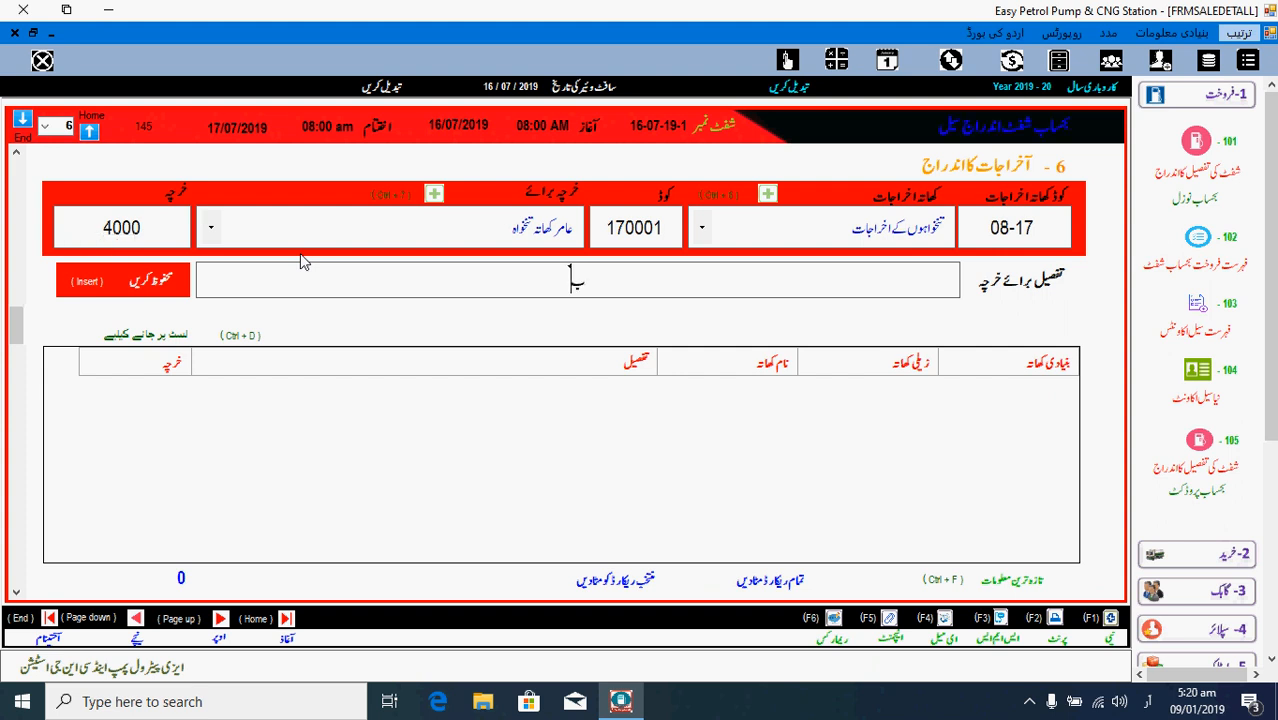
text(چے کی)
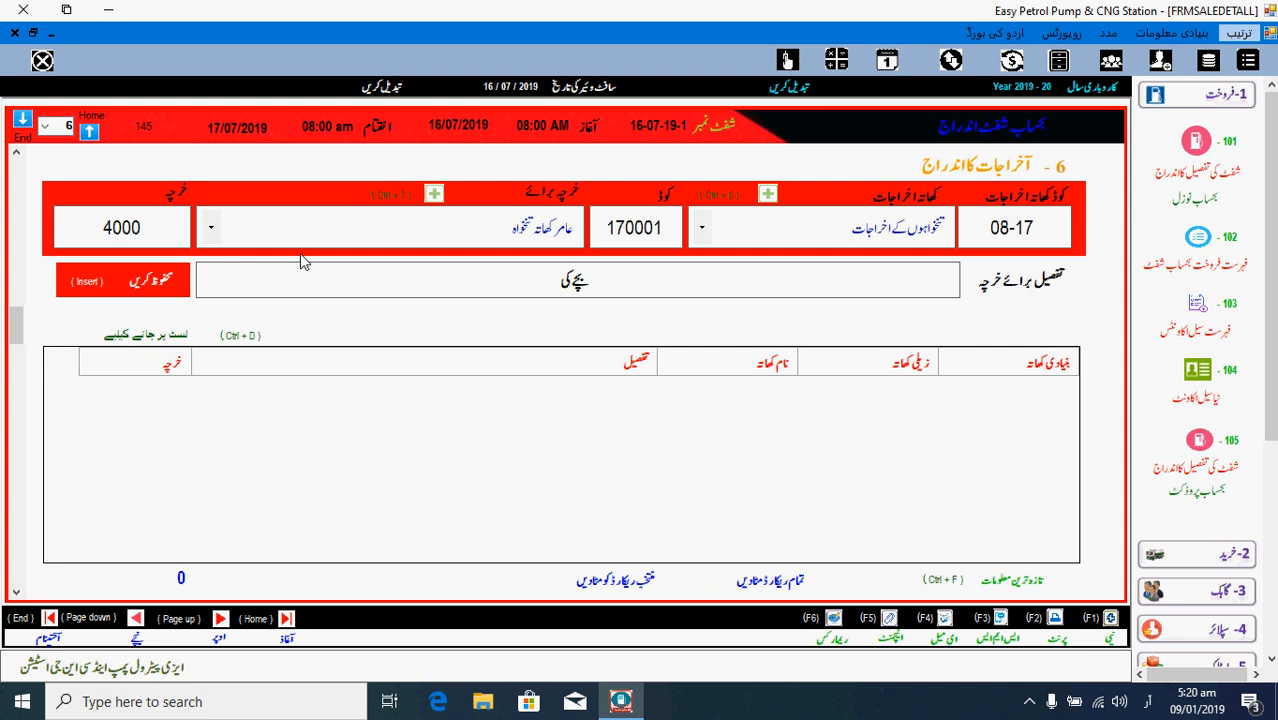
text( دوال)
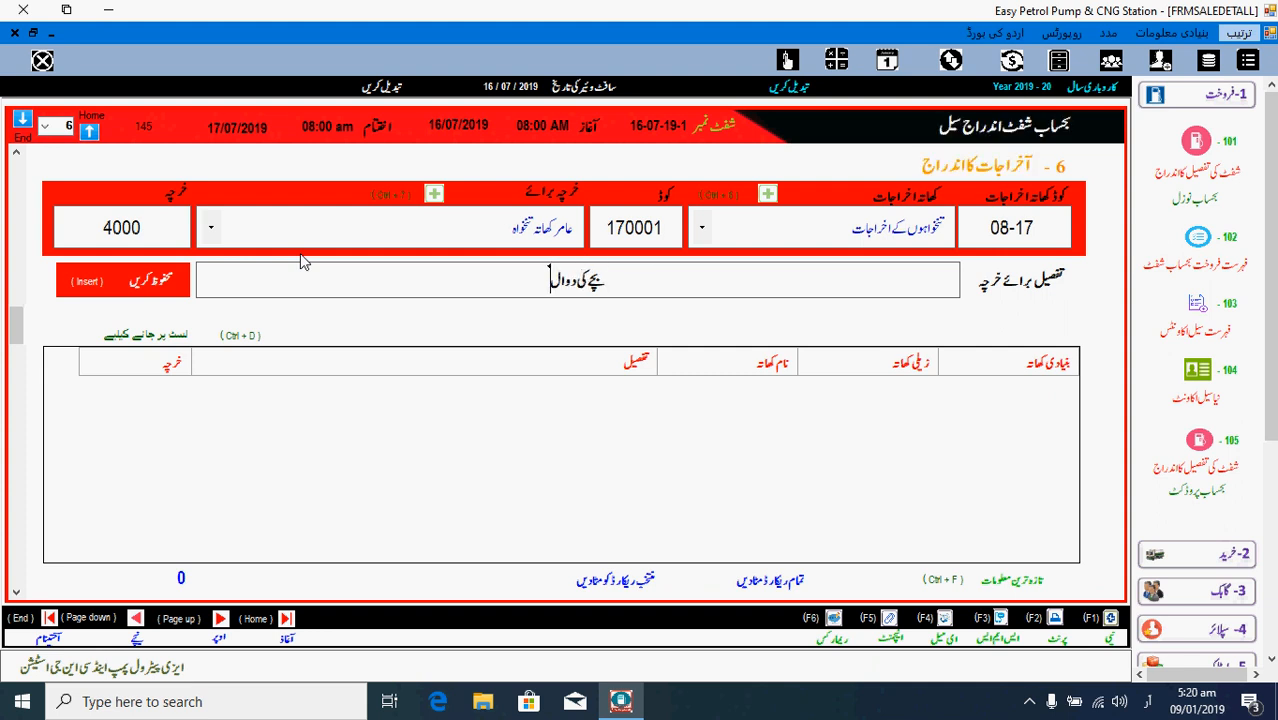
text(یتی تھی)
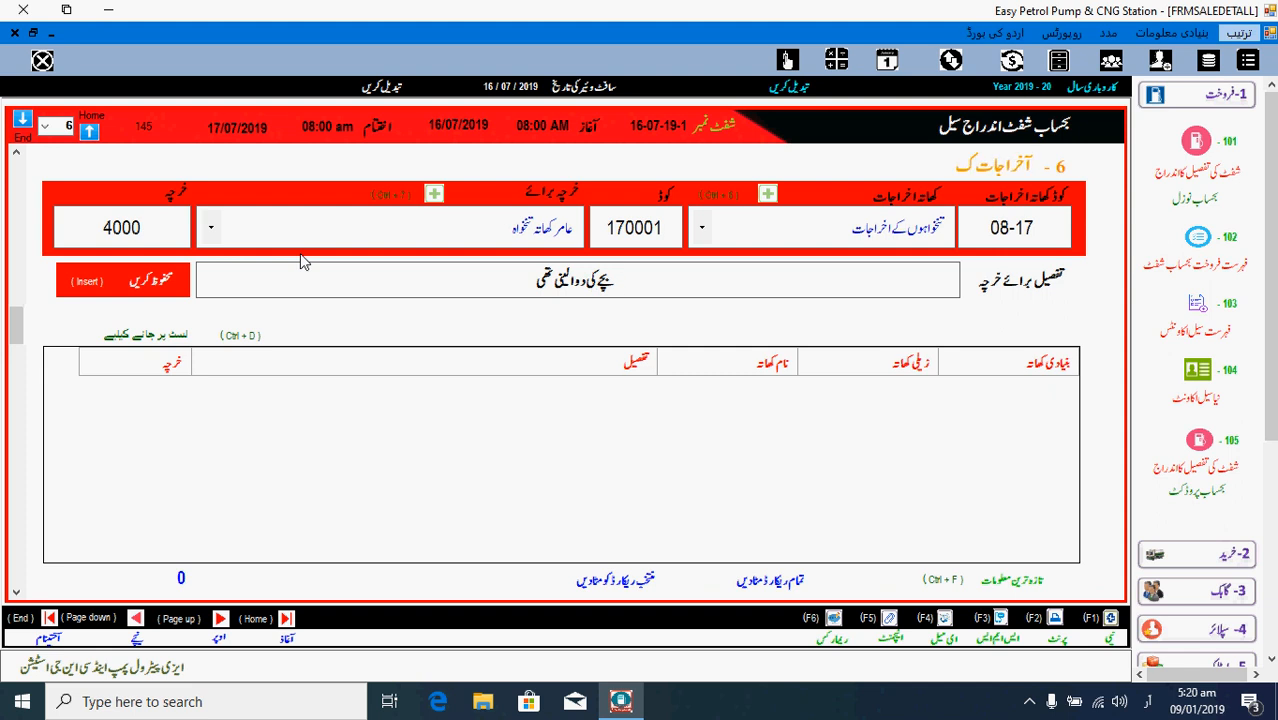
key(Insert)
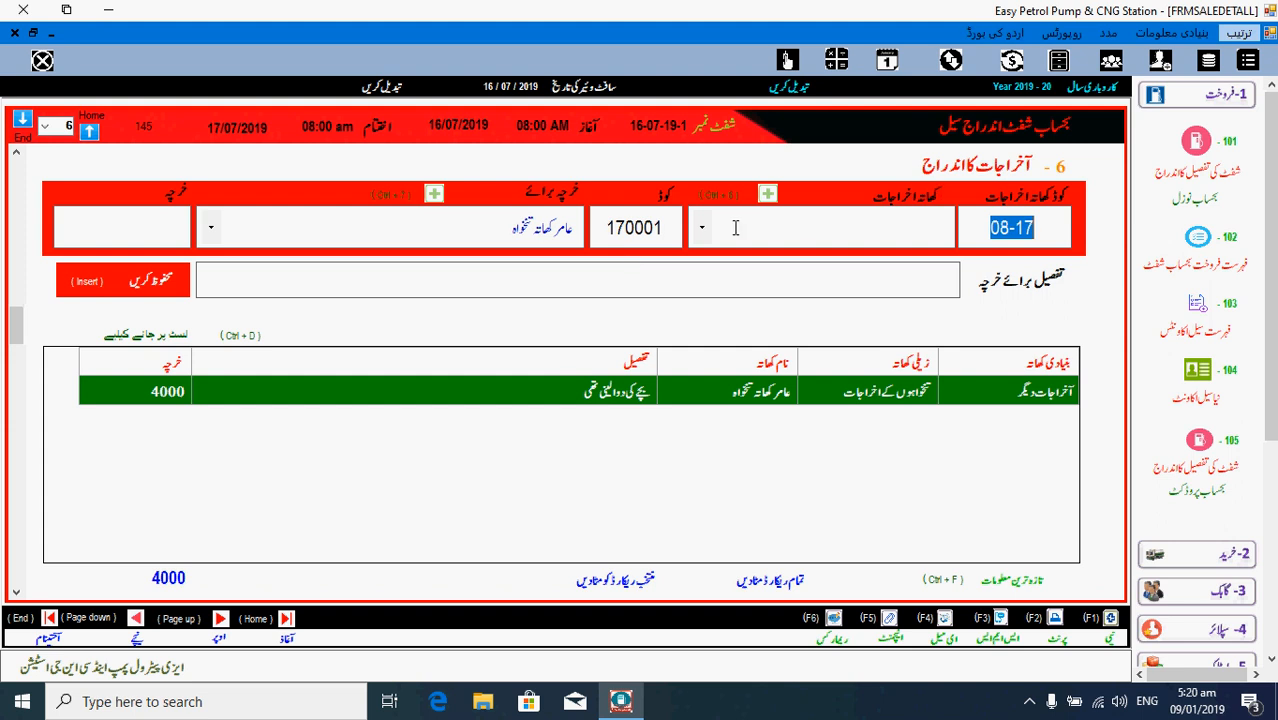
- Choose the income tax expenses account, then start a new sub-group under other expenses
click(703, 228)
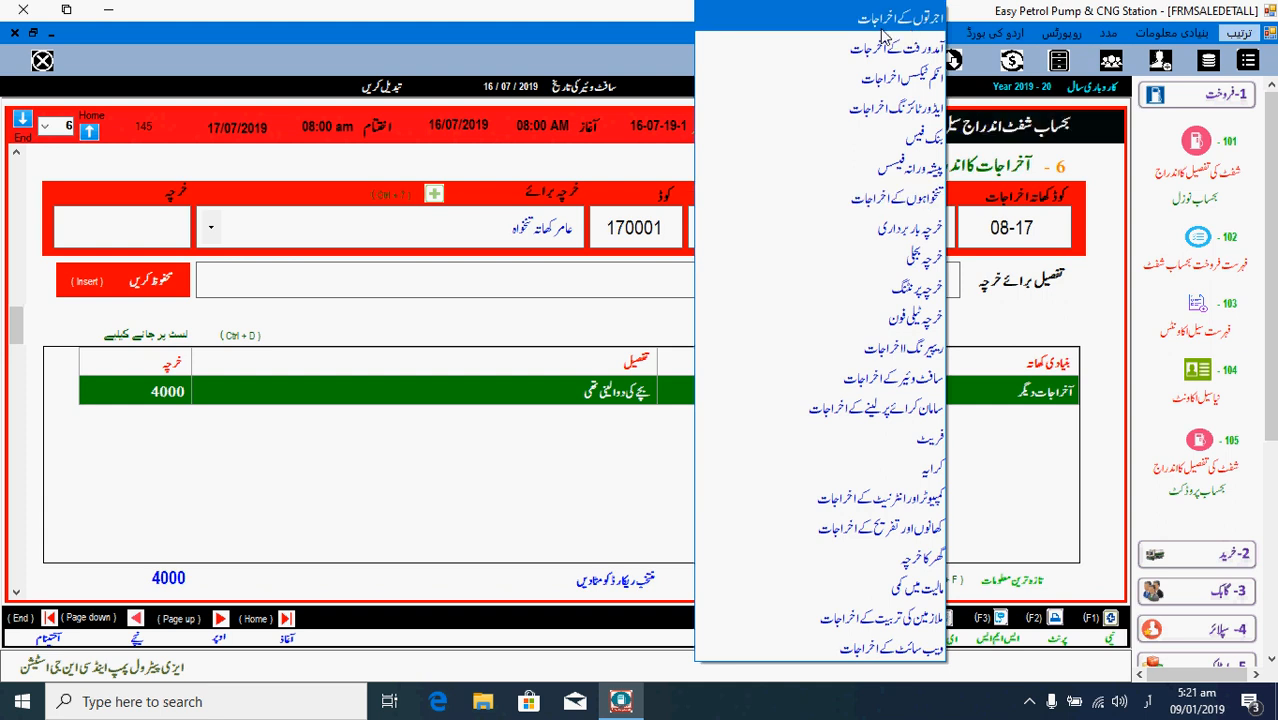
click(896, 80)
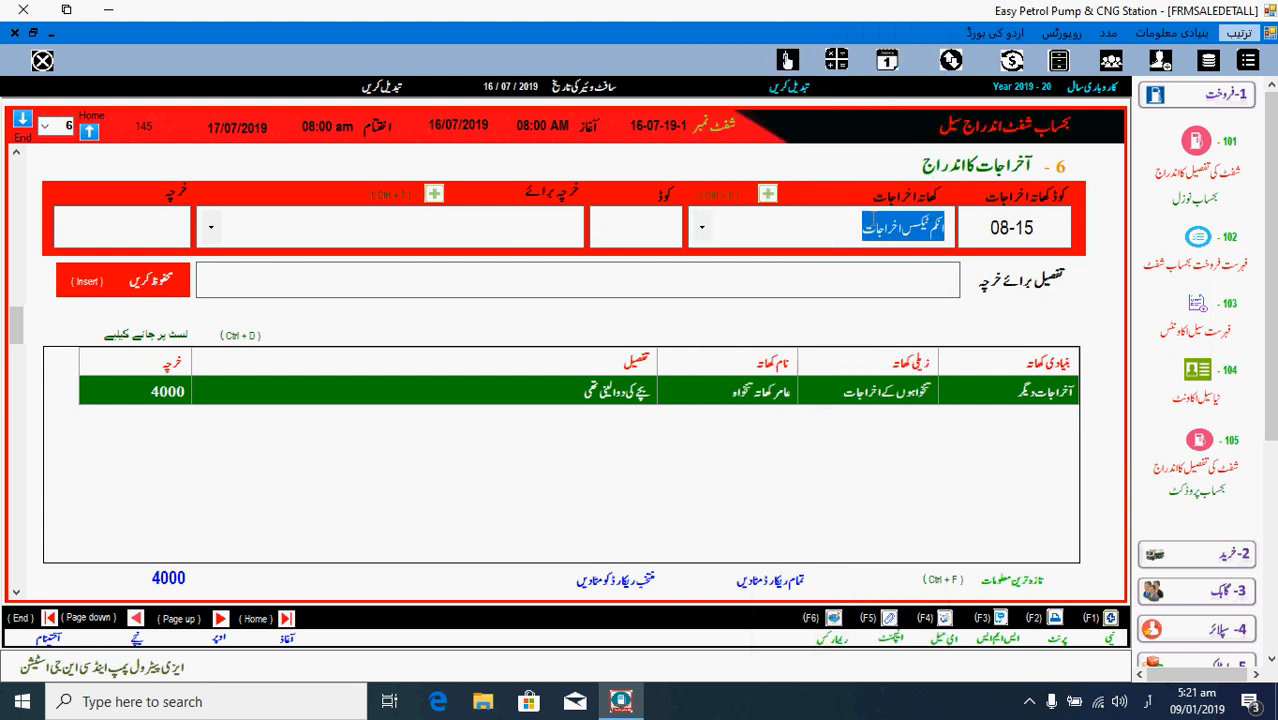
click(768, 196)
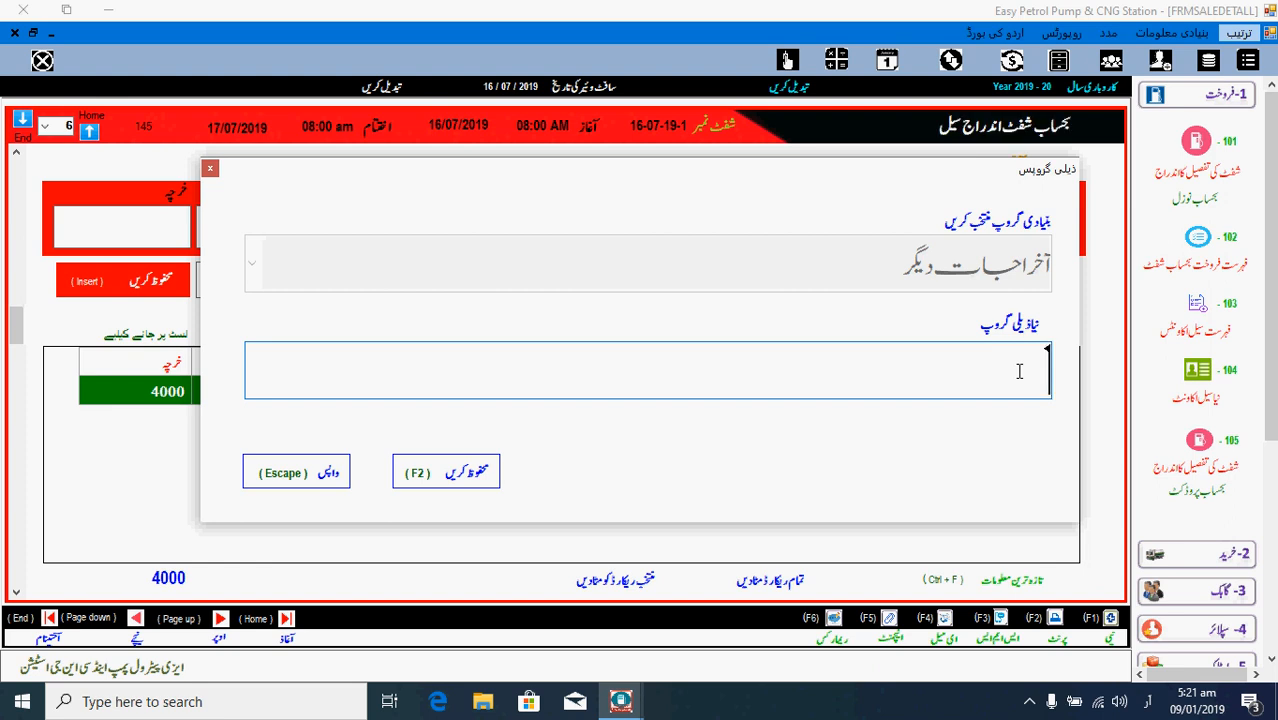
- Type the sub-group name 'کیبل کے اخراجات' (cable expenses), correcting the typos
text(ٹ)
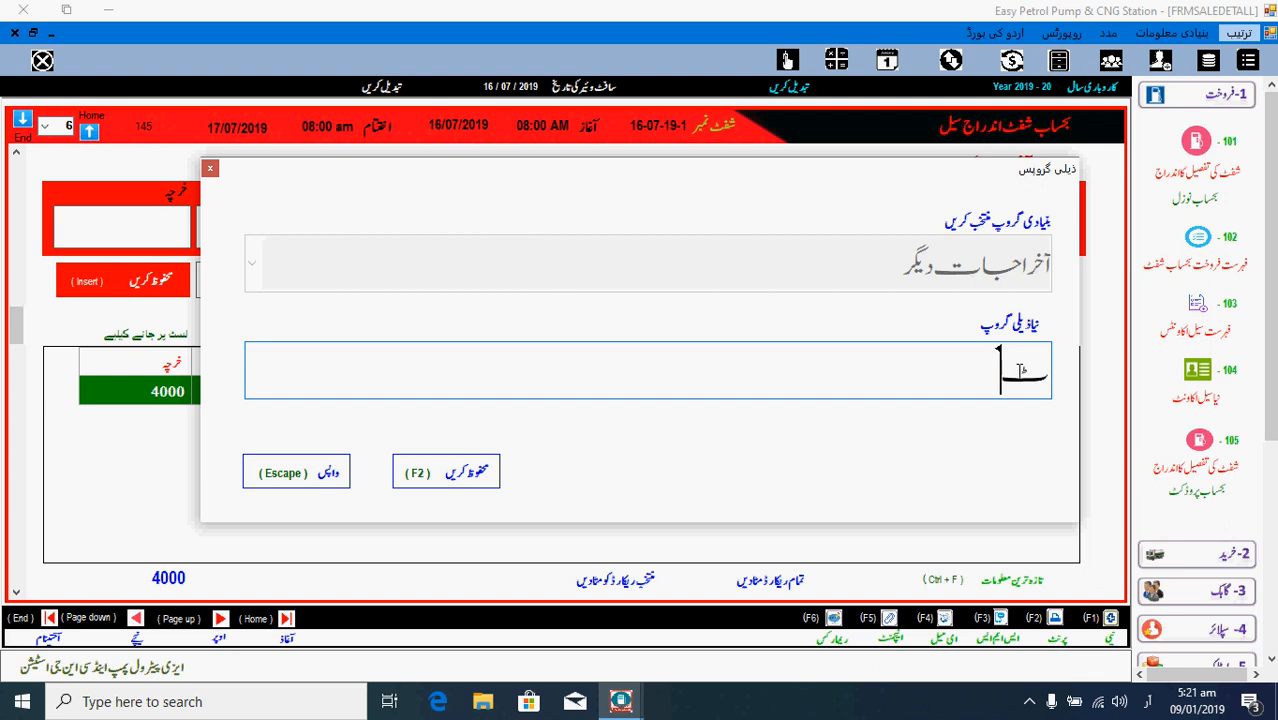
key(BackSpace)
text(ی)
text(یبل)
text( کے)
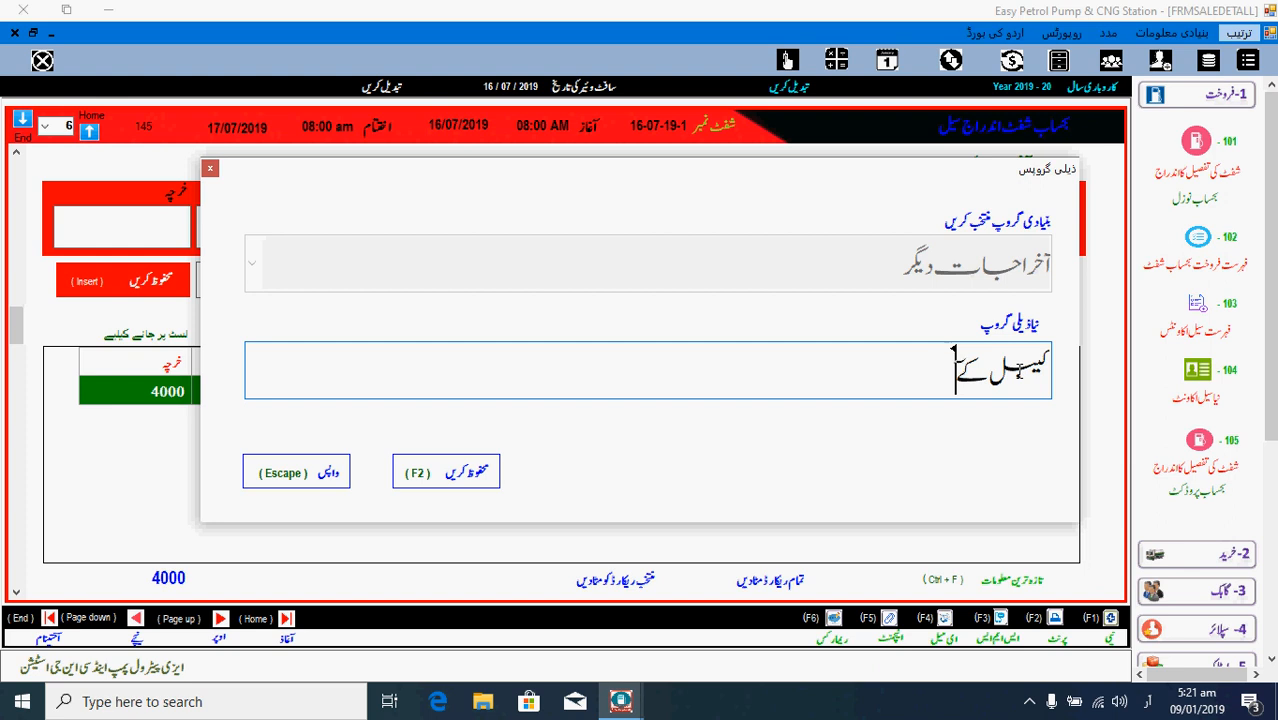
text( آخر)
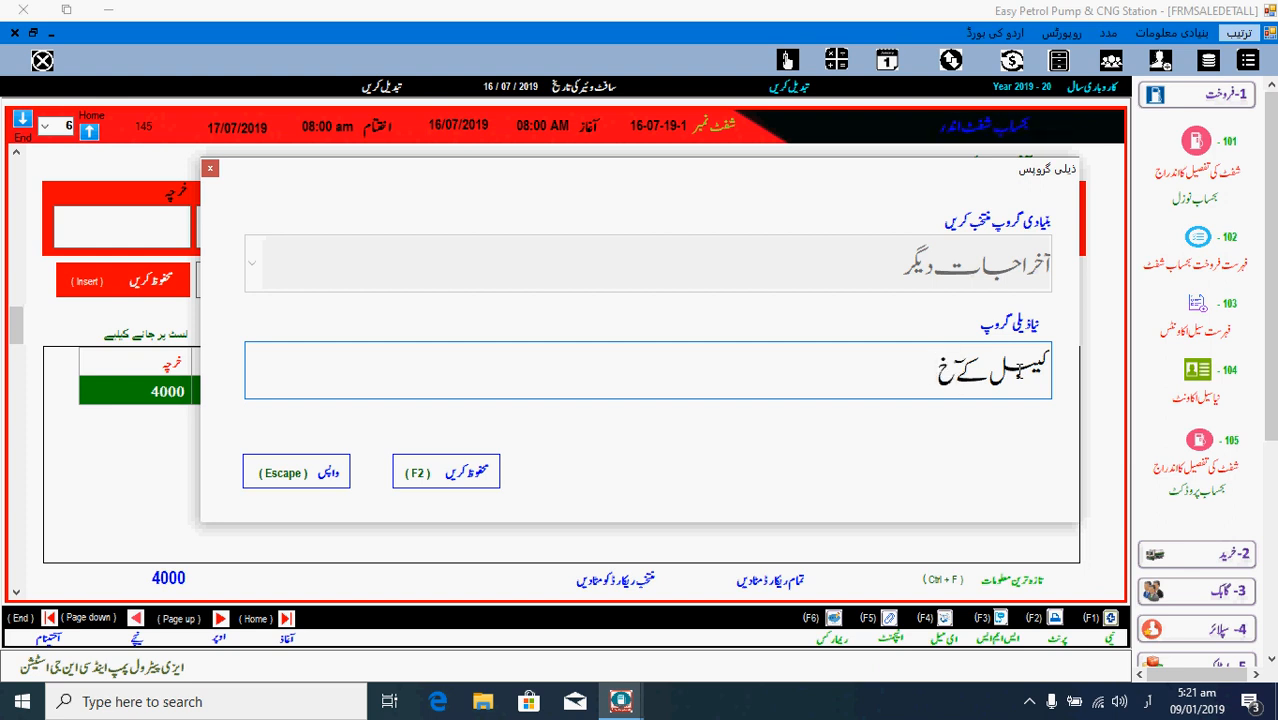
key(BackSpace)
key(BackSpace)
key(BackSpace)
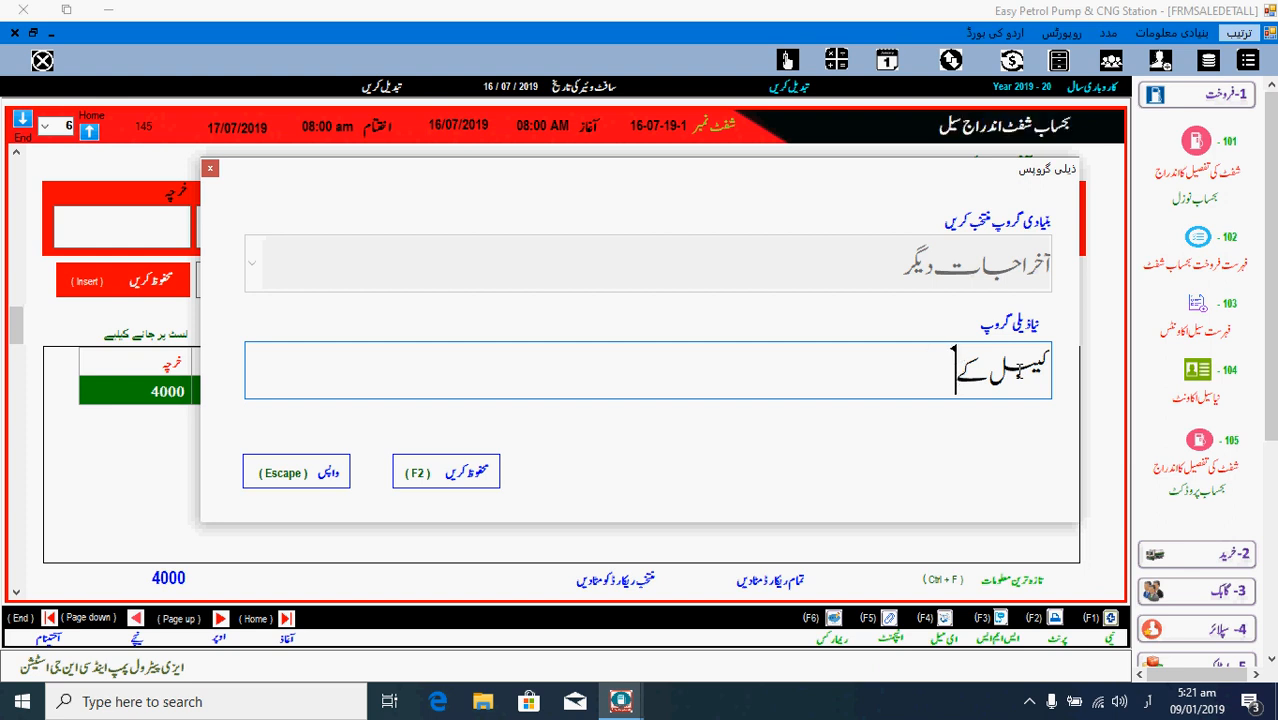
text(آخراجات)
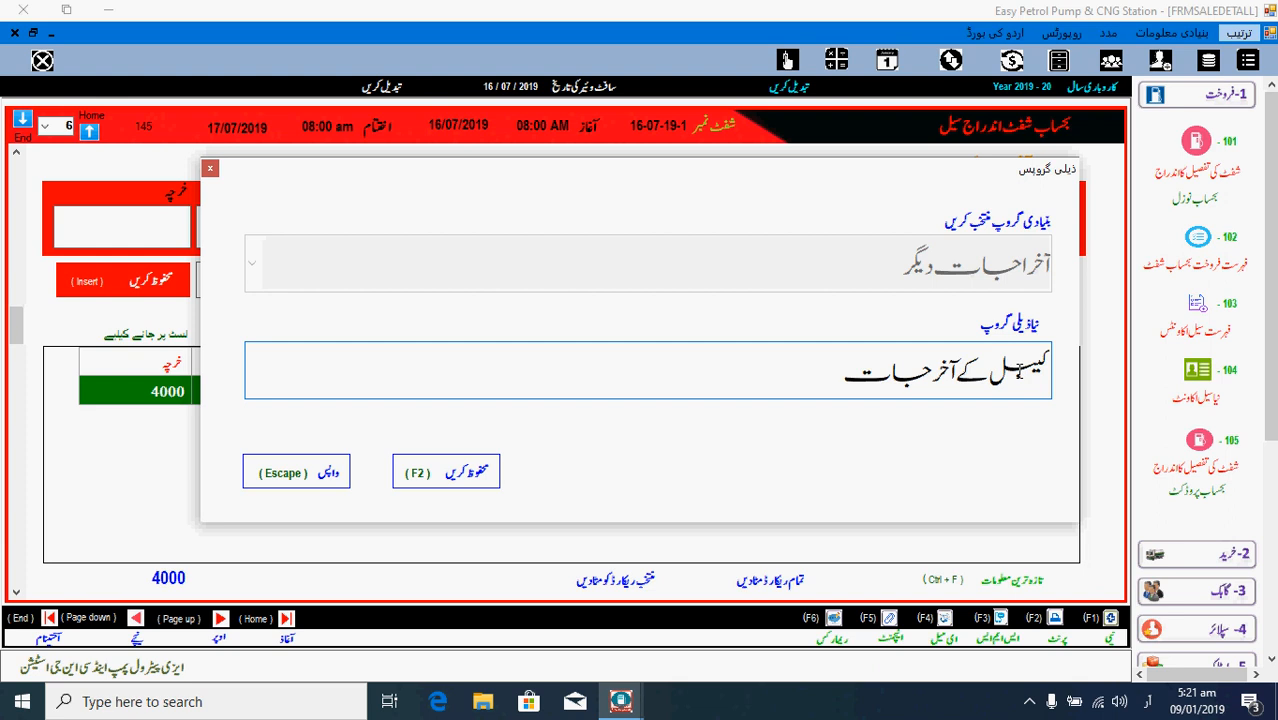
- Close the sub-group dialog without saving and begin typing an expense account name
click(320, 483)
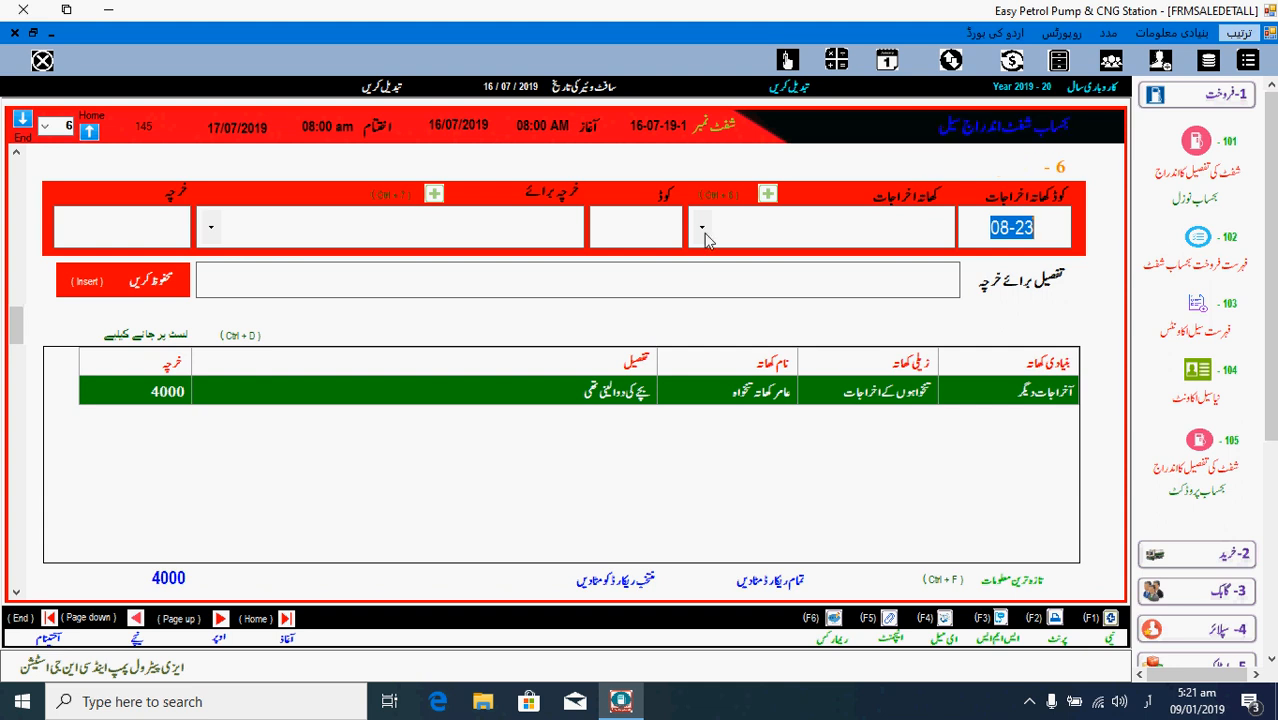
click(813, 221)
text(ک)
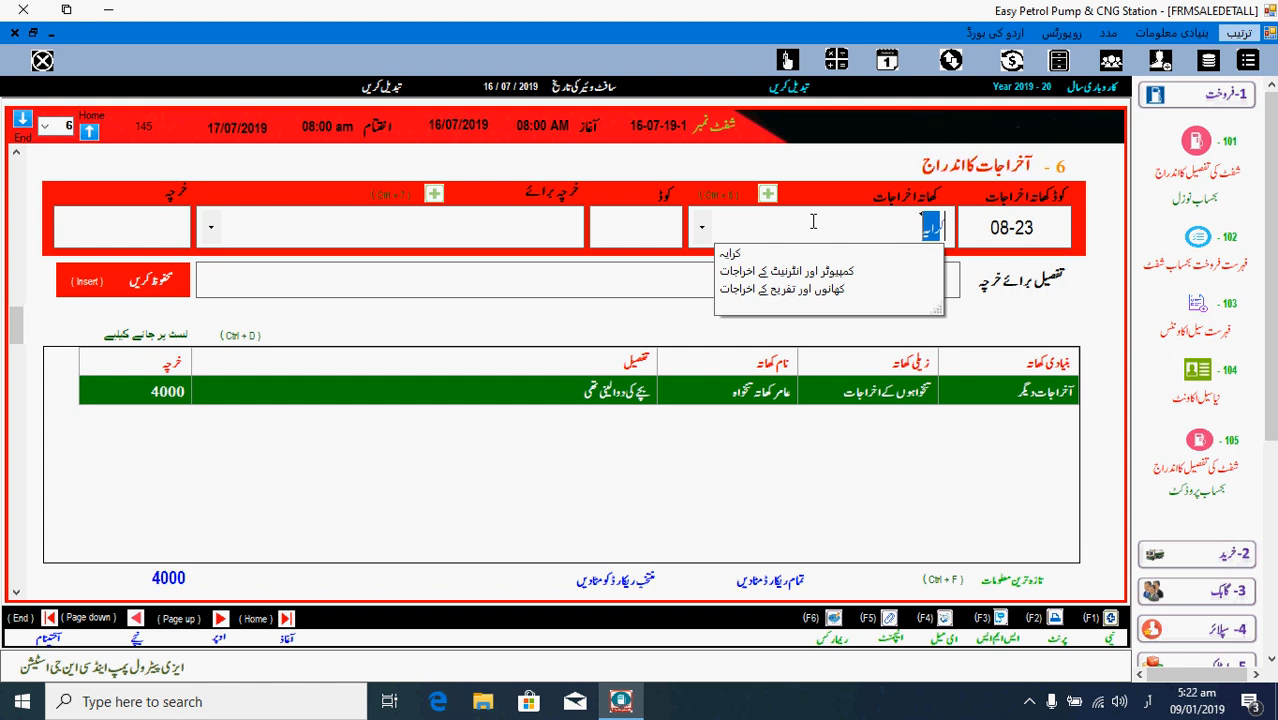
- Set the expense to electricity account 08-06 with payee pump meter electricity 2 (EXP80601)
key(BackSpace)
key(BackSpace)
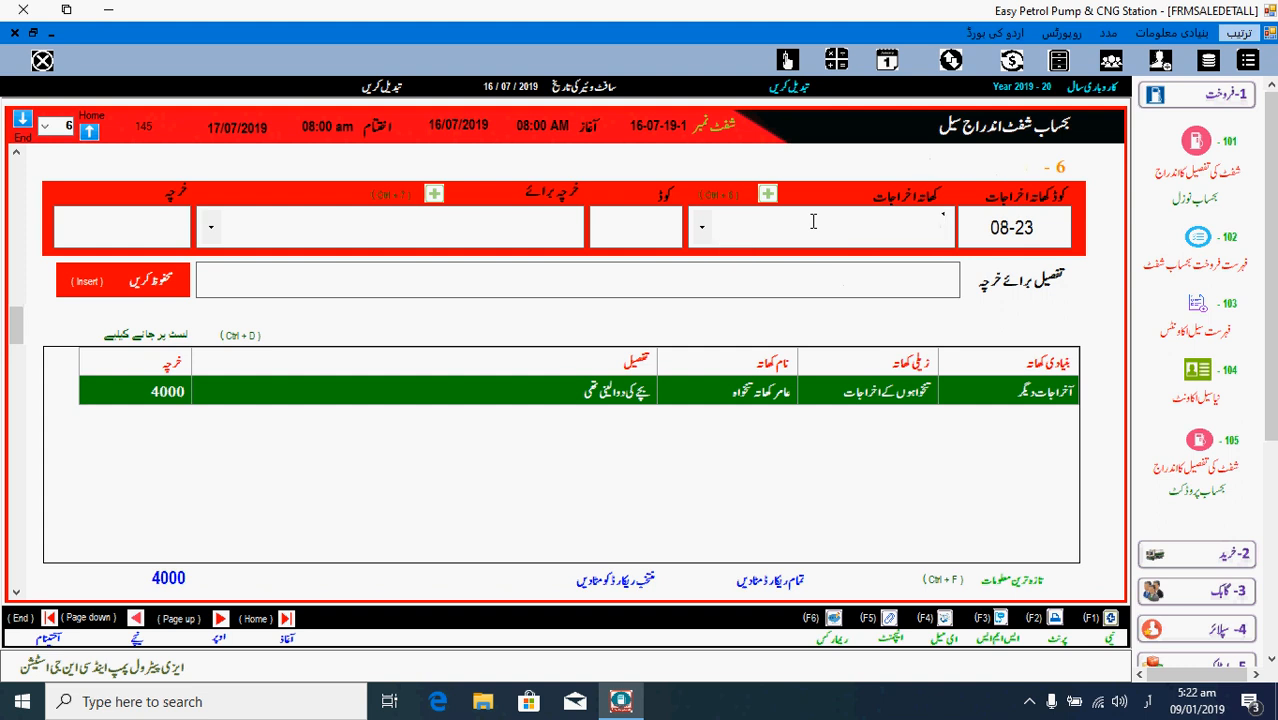
click(700, 230)
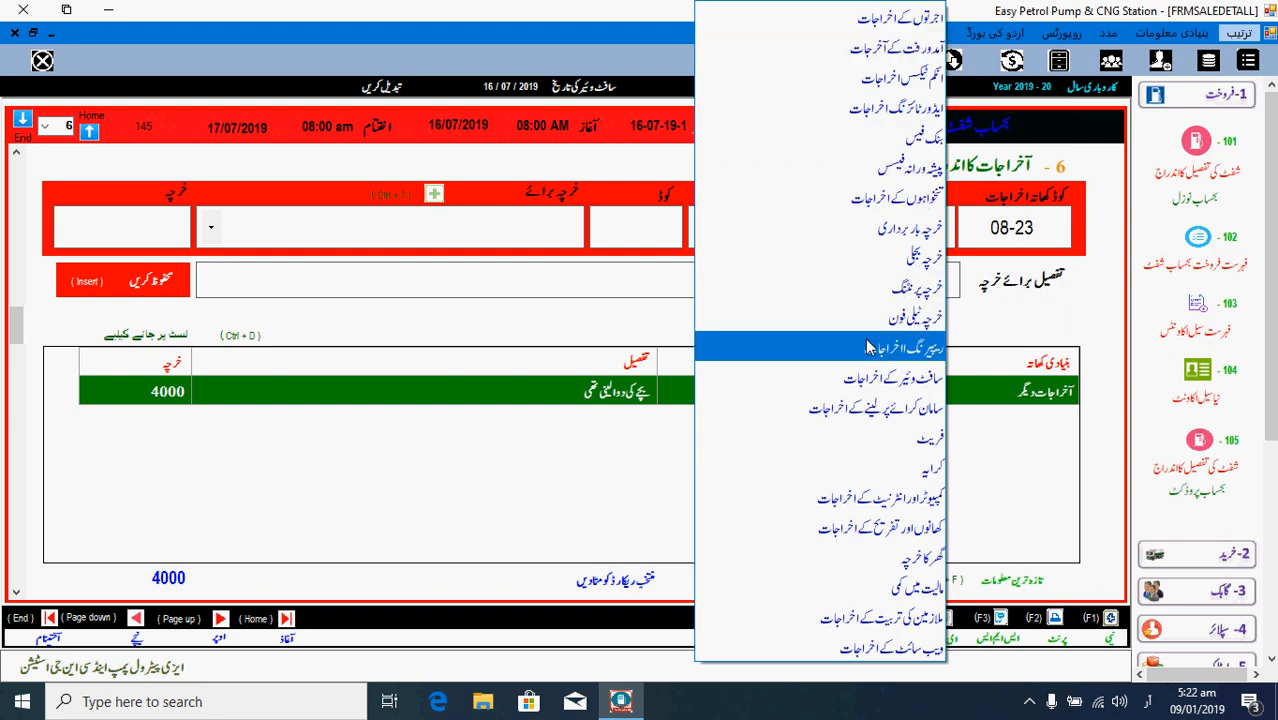
click(878, 272)
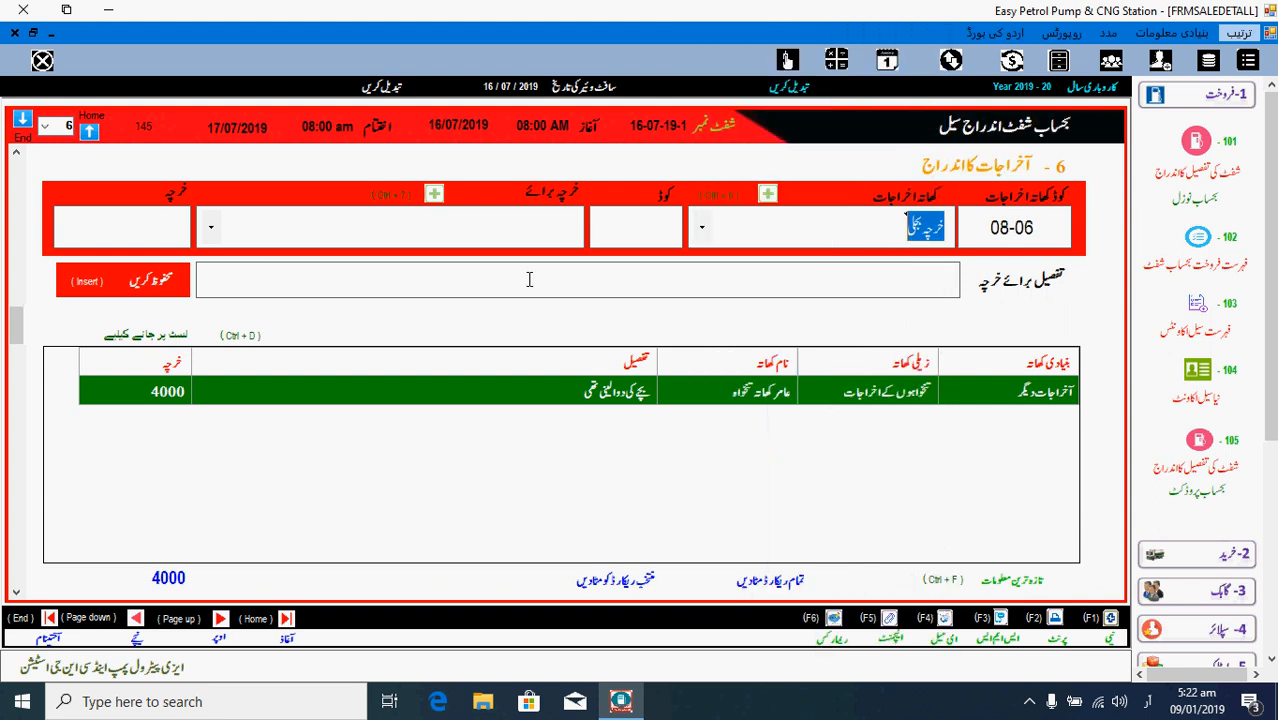
click(212, 228)
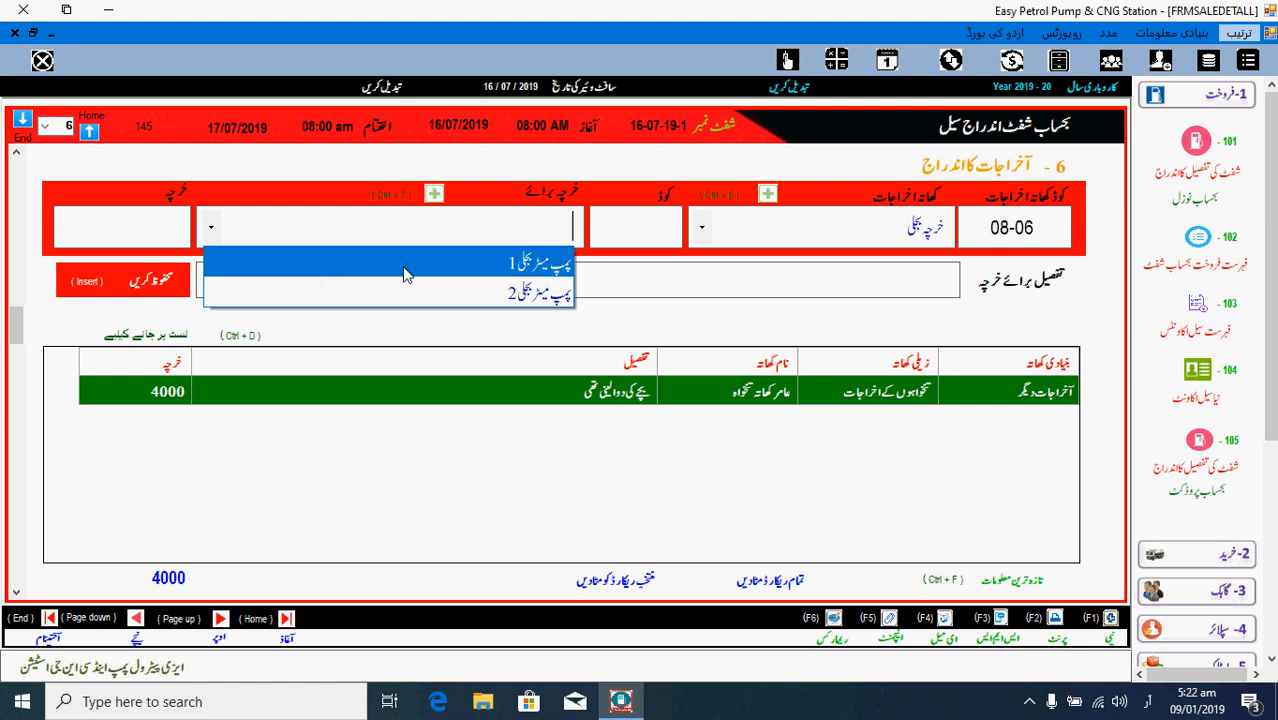
click(510, 293)
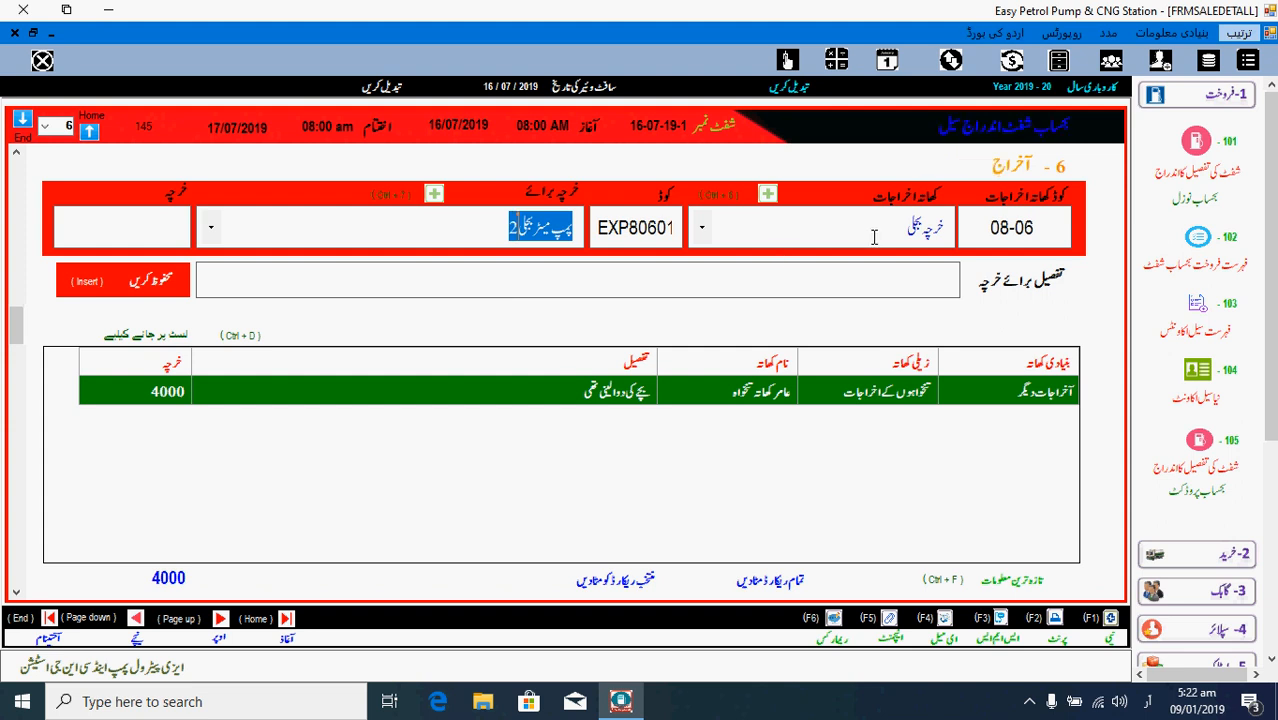
- Create and save a new ledger account 'پمپ میٹر نمبر 4' (number 1234) as the electricity payee
click(434, 194)
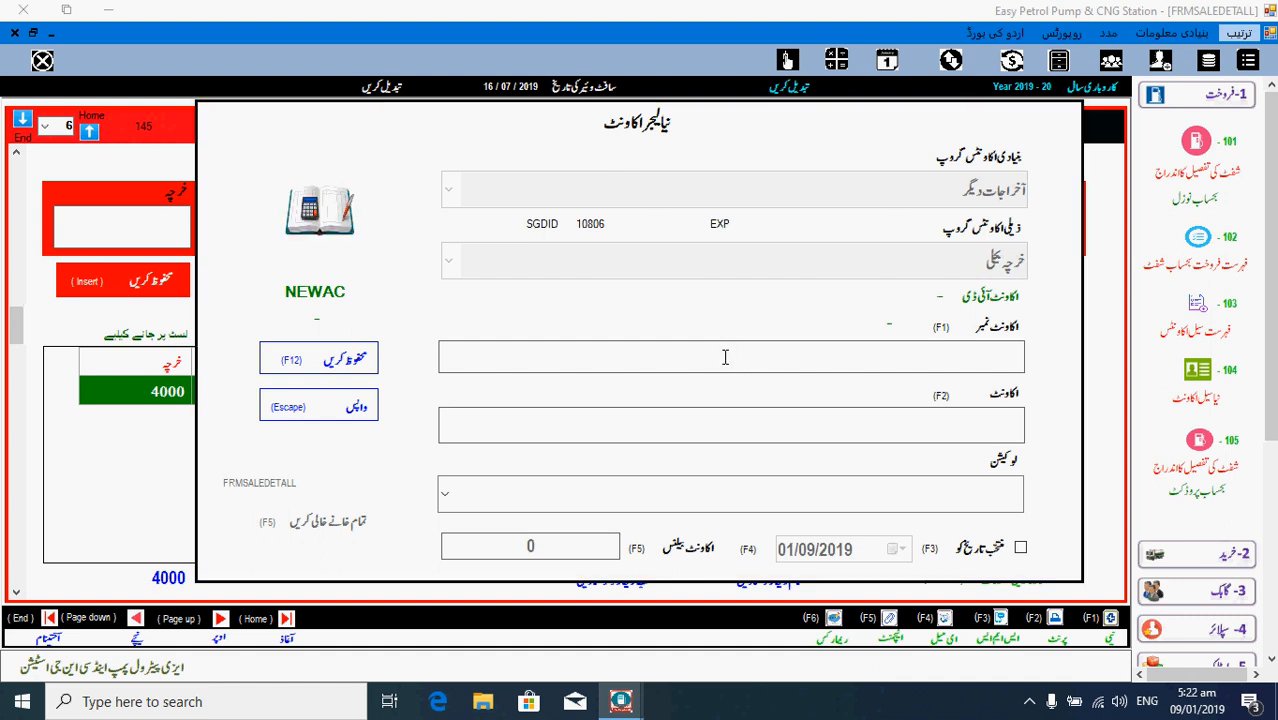
text(1)
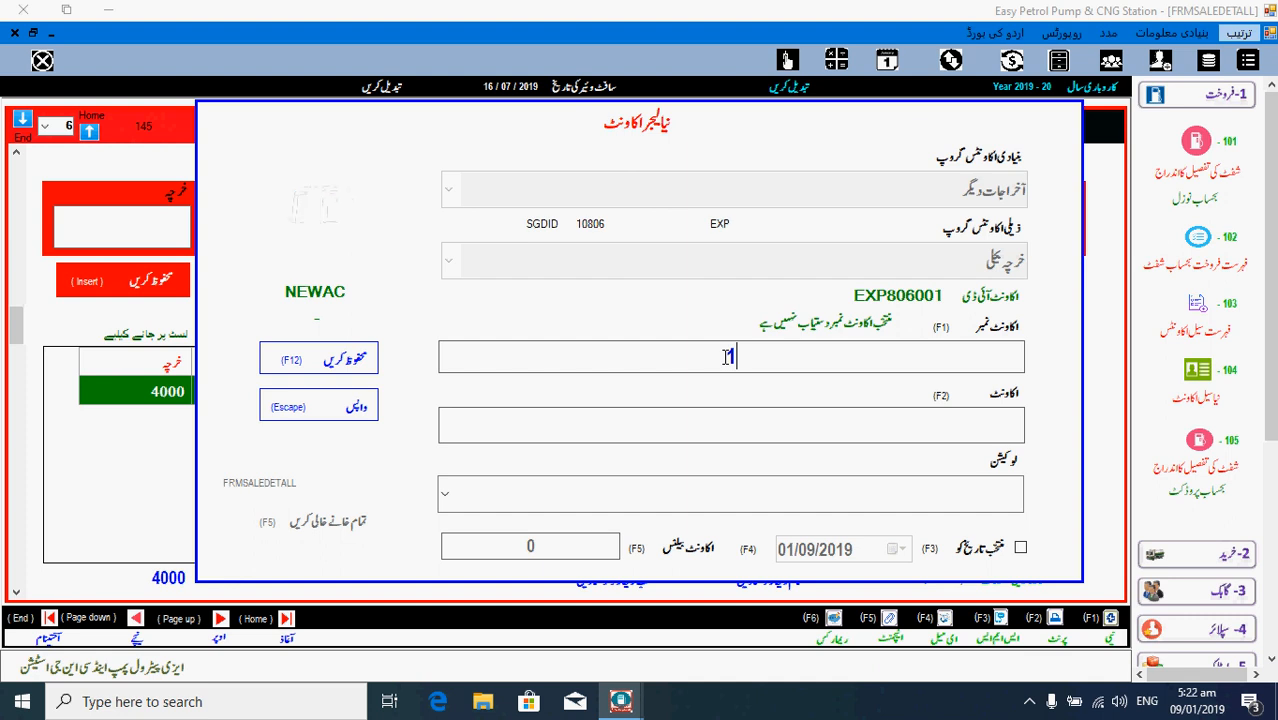
text(234)
click(731, 423)
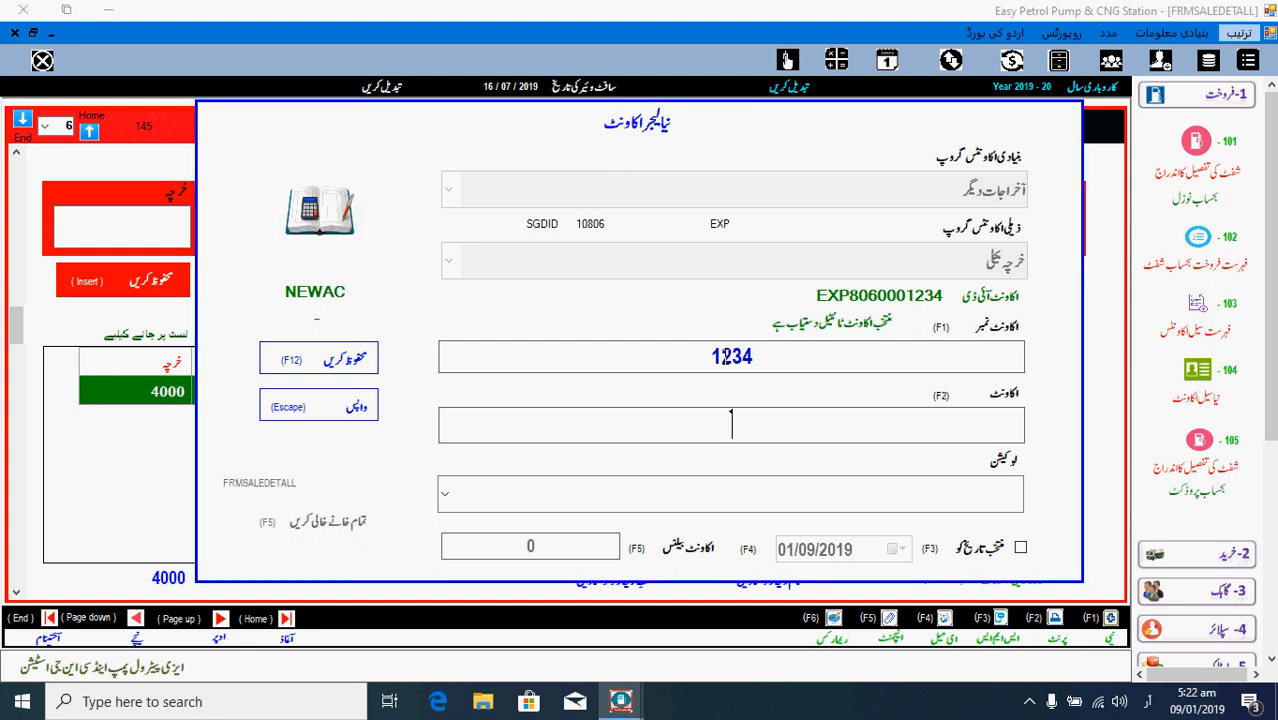
text(پپ میٹر)
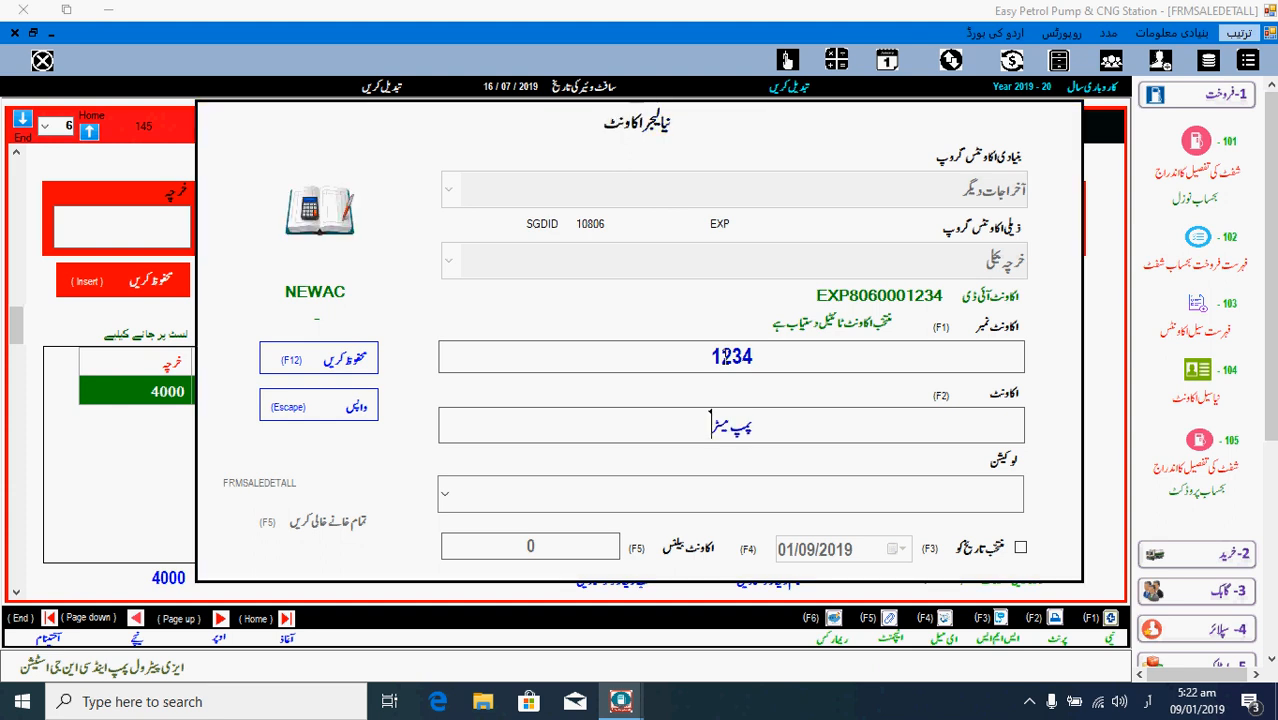
text( نمبر)
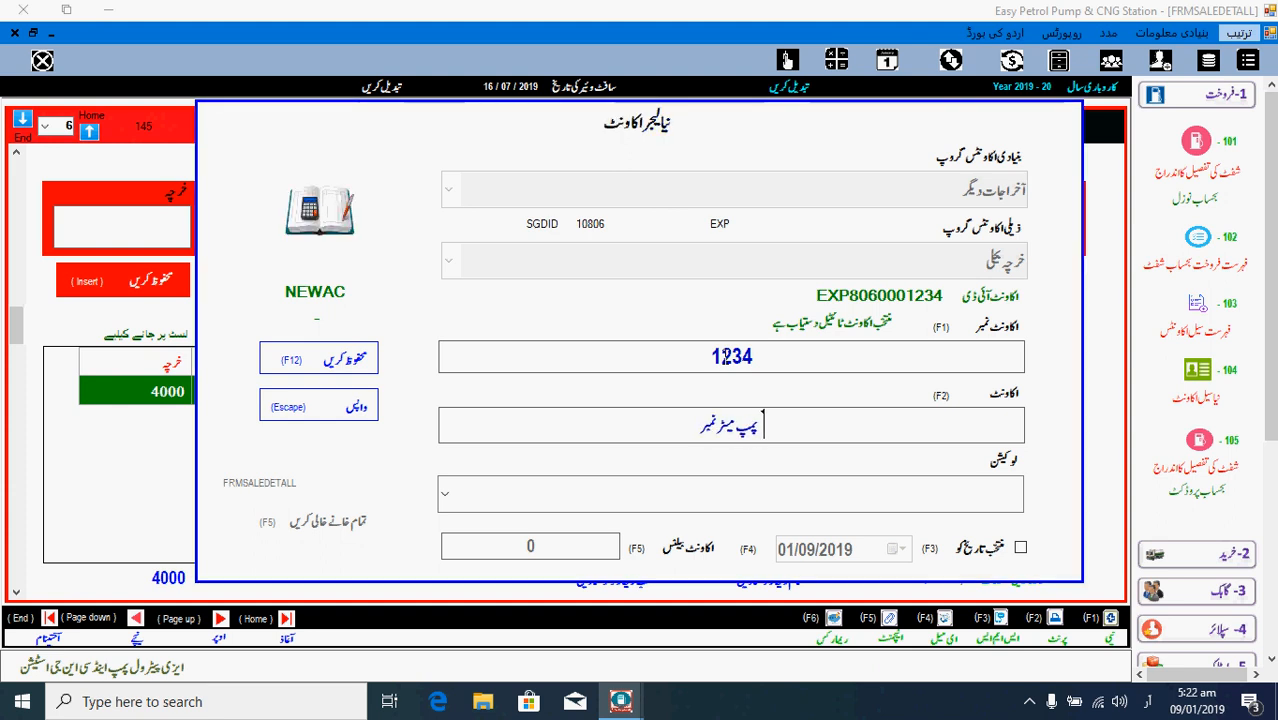
key(alt+shift)
text(4)
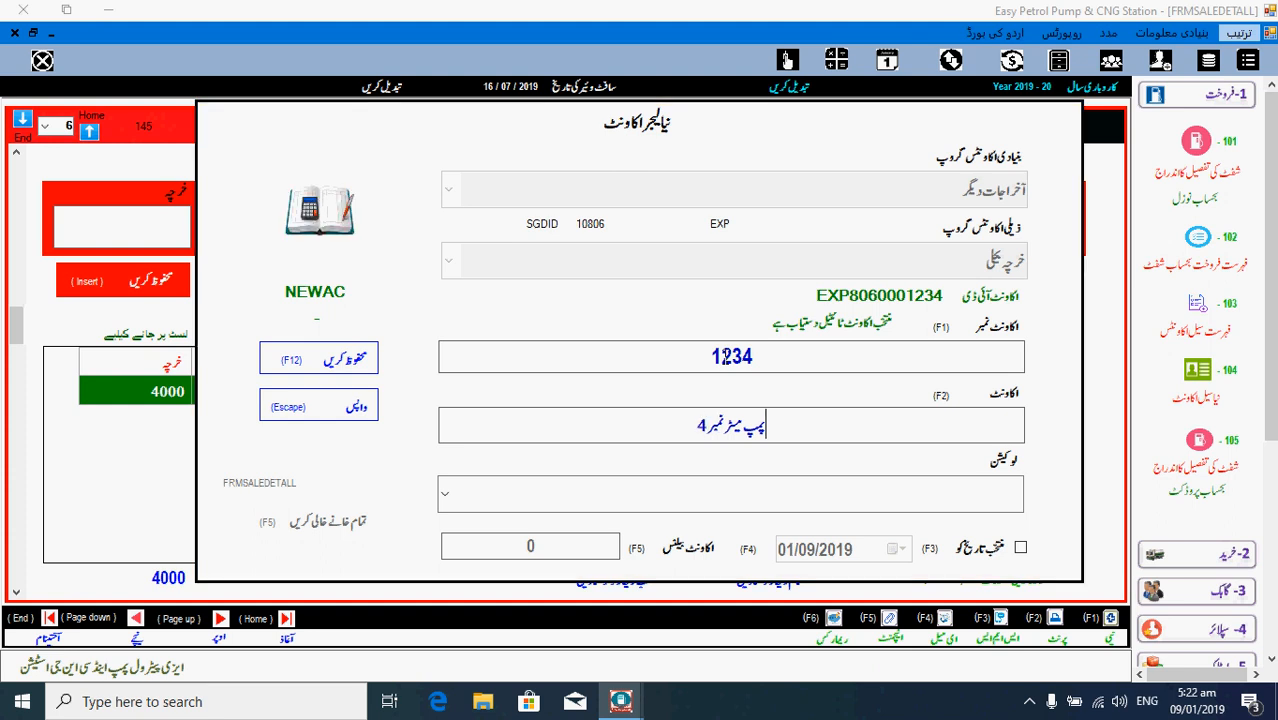
key(alt+shift)
key(Return)
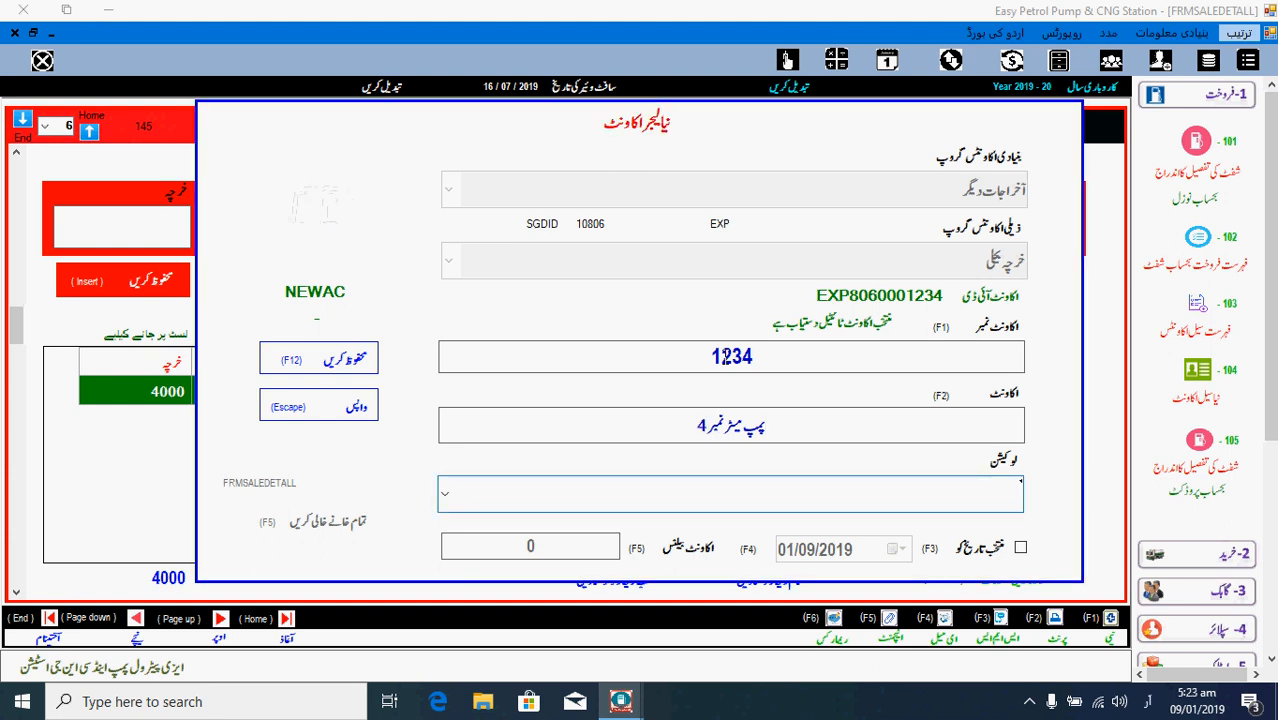
text(پا)
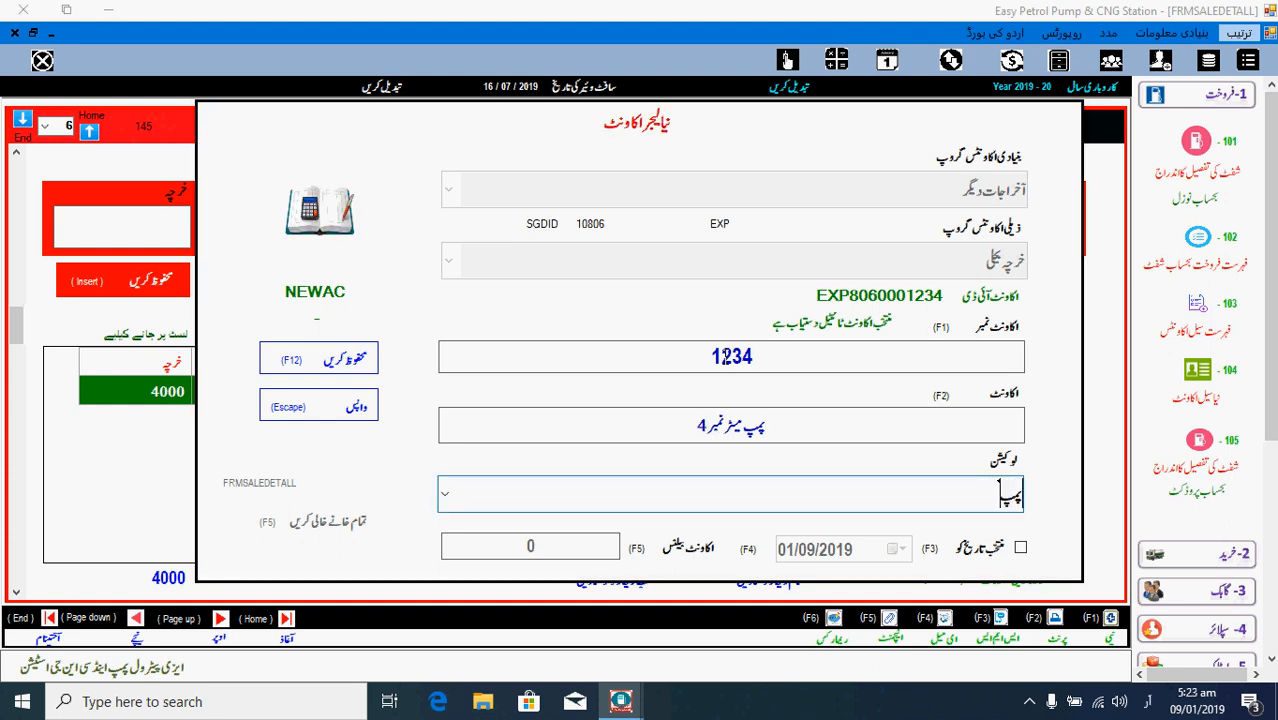
key(Return)
key(Return)
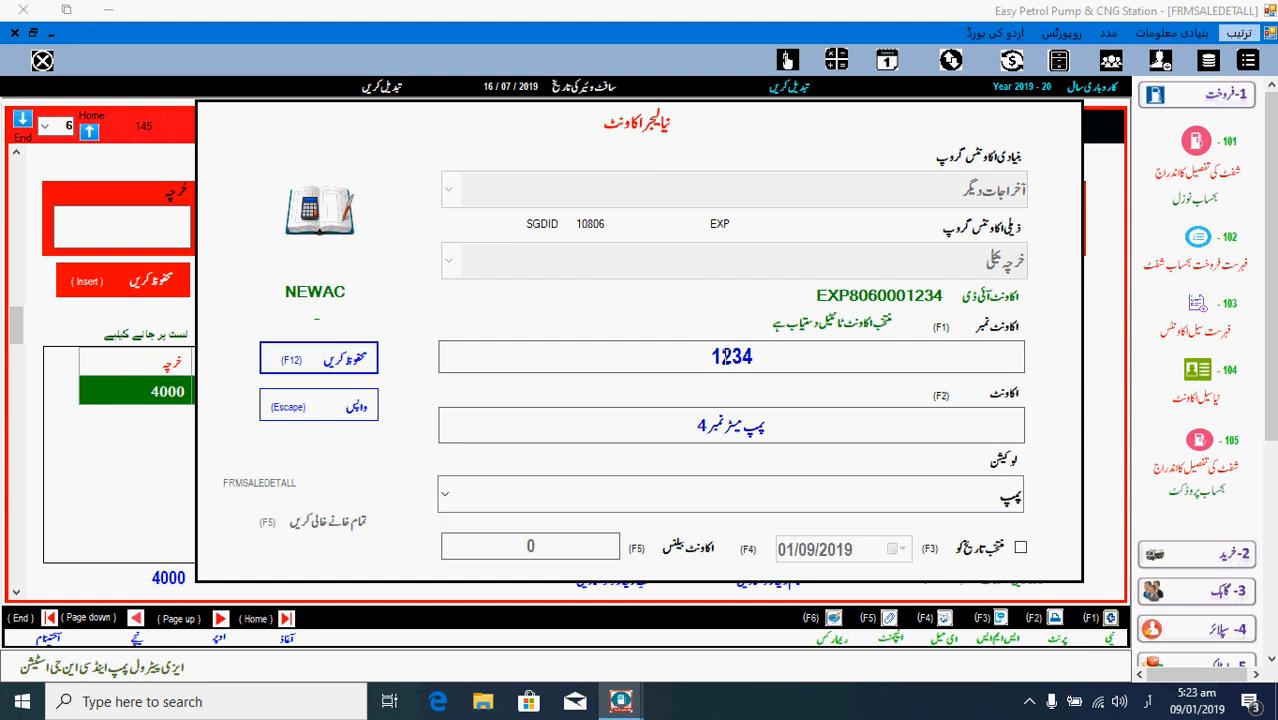
key(Return)
key(Return)
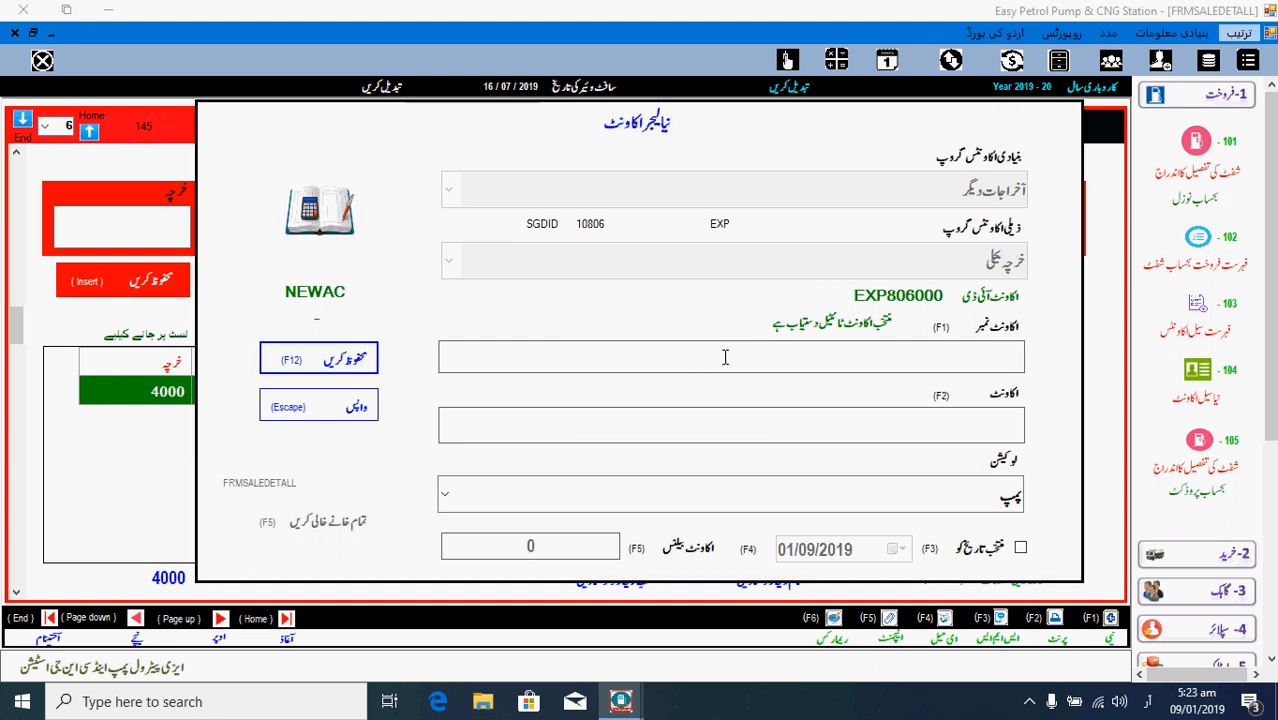
key(Escape)
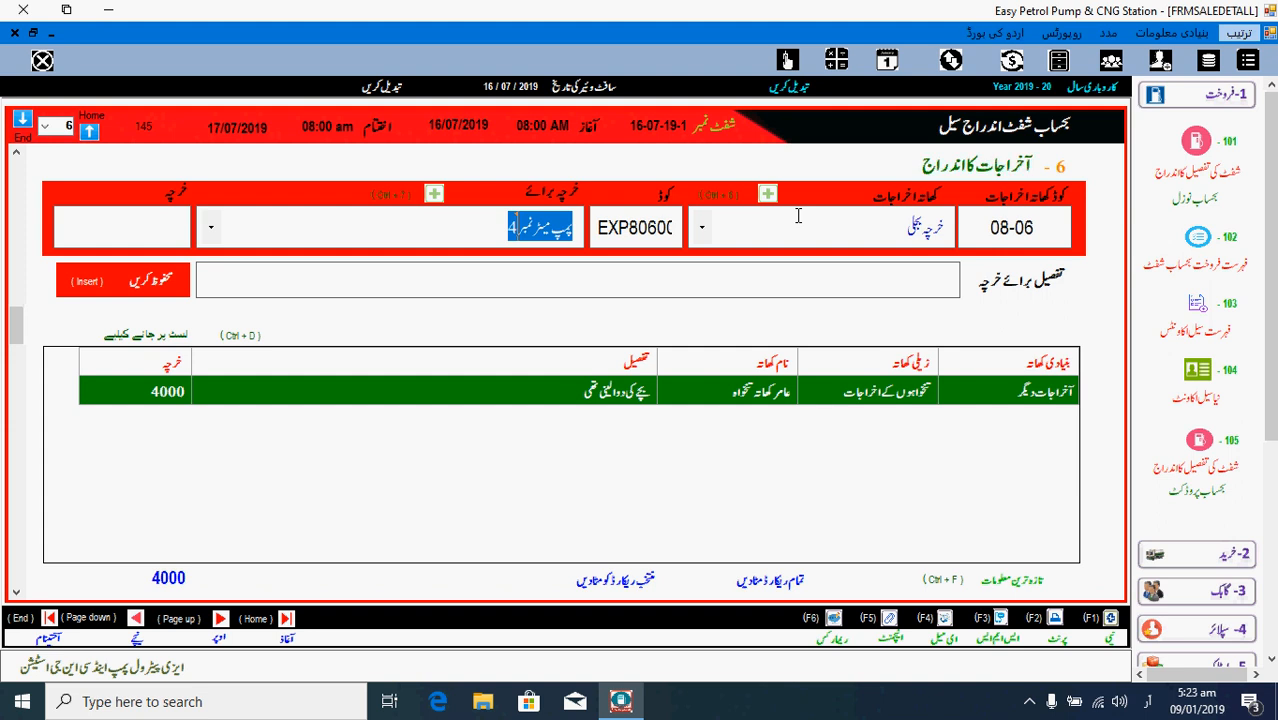
- Record a 9000 electricity expense for pump meter 4 with a bank-deposit description
click(207, 214)
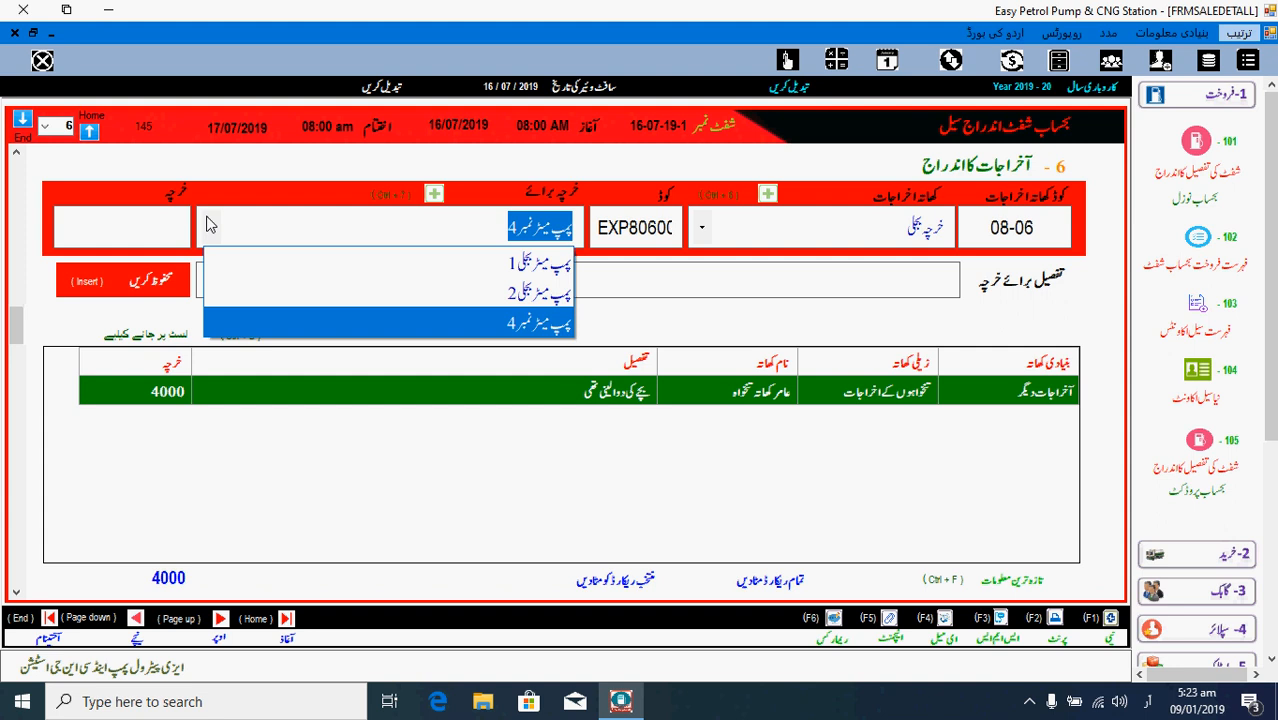
click(210, 225)
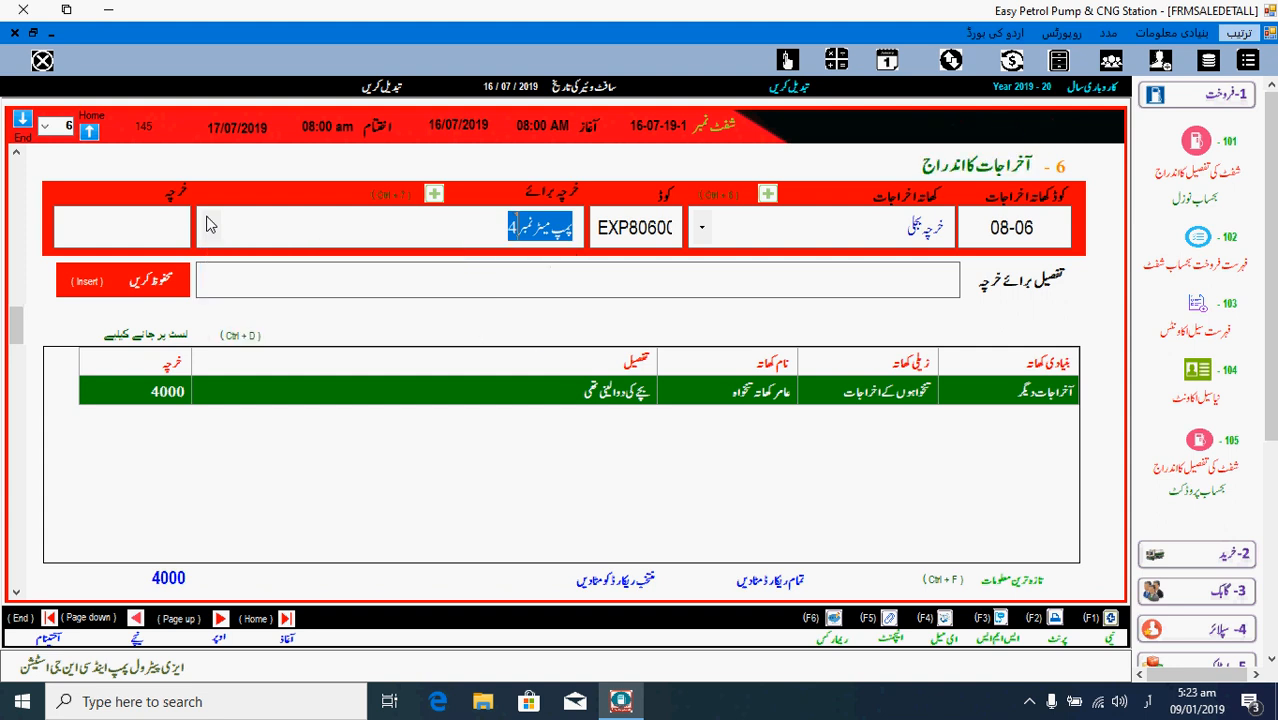
click(135, 225)
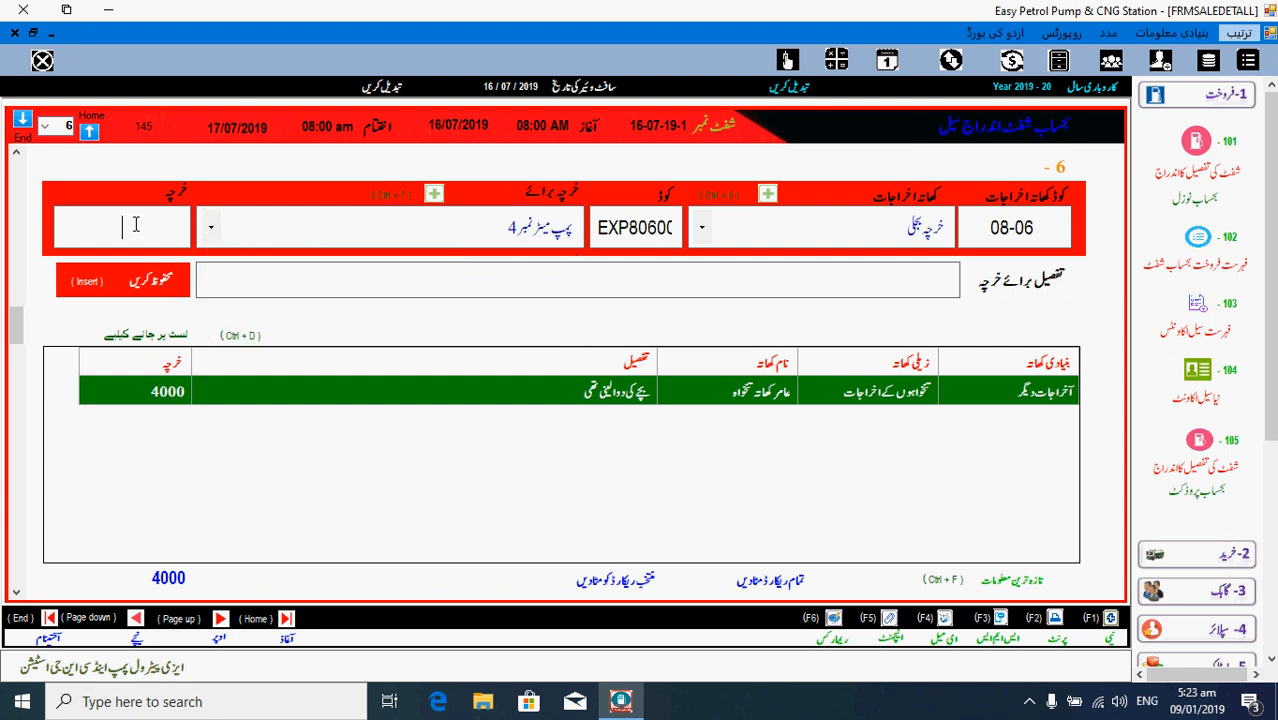
text(9000)
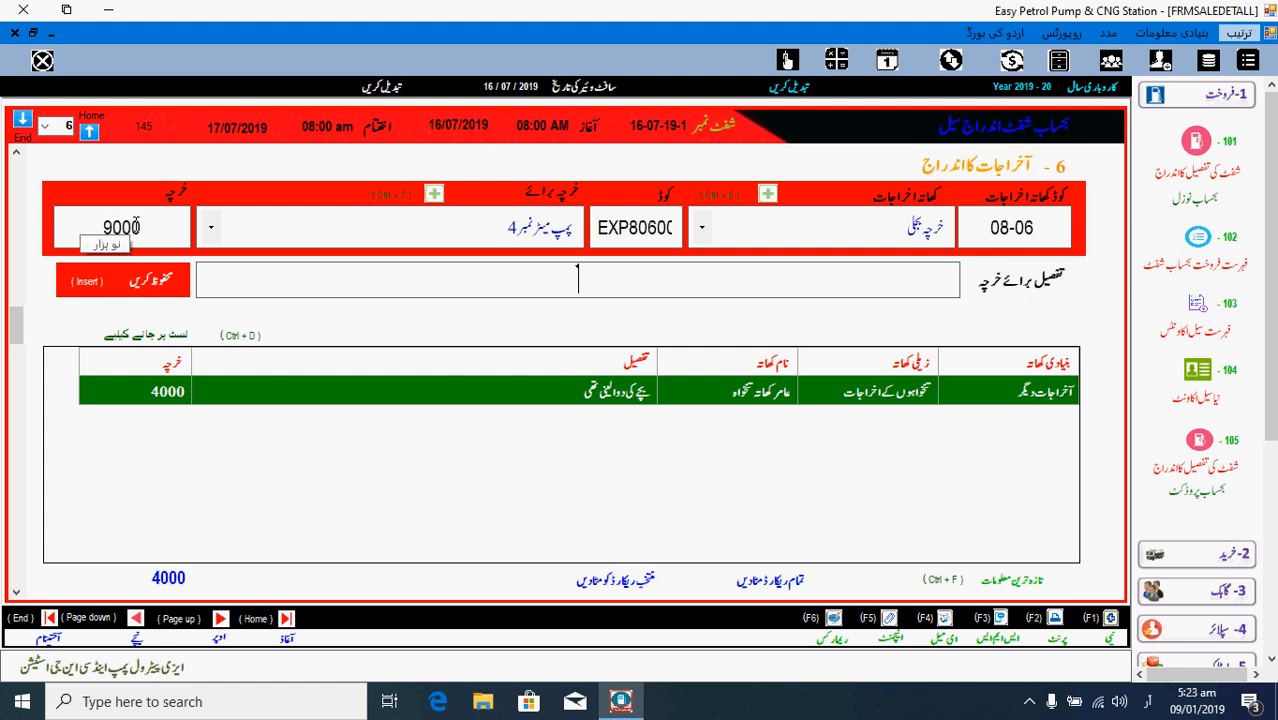
text(حامد)
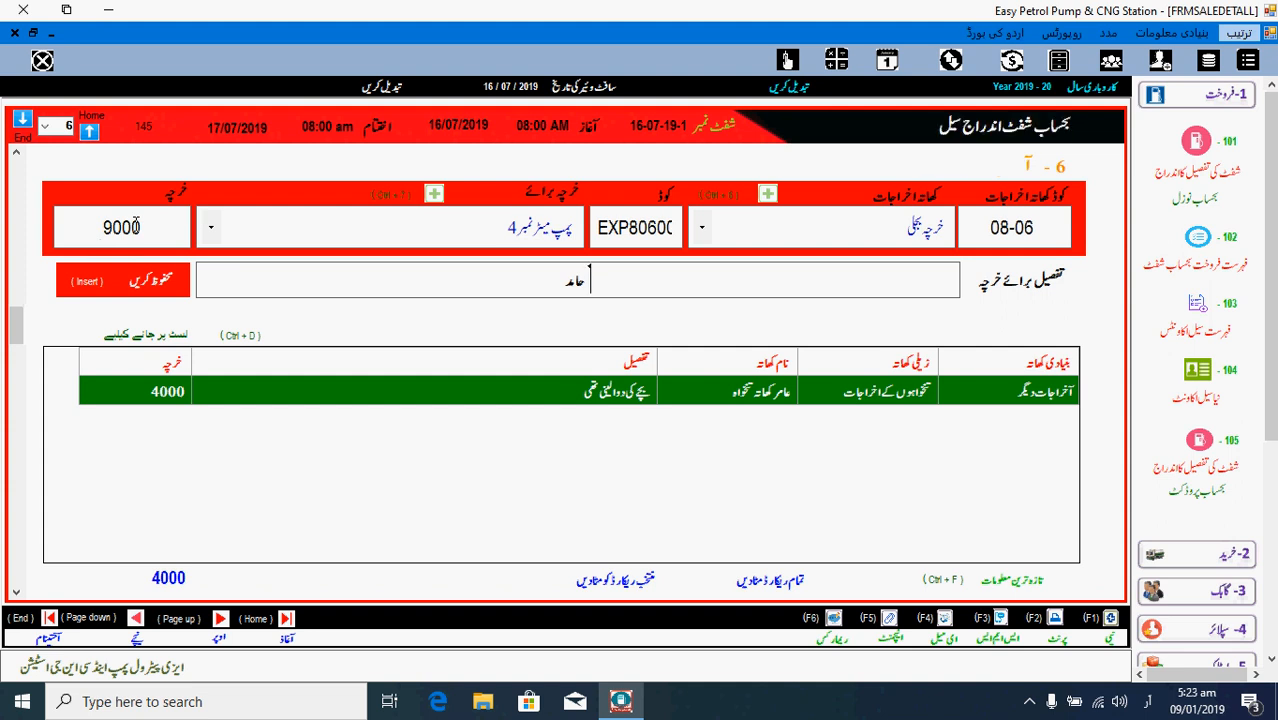
text( بنک م)
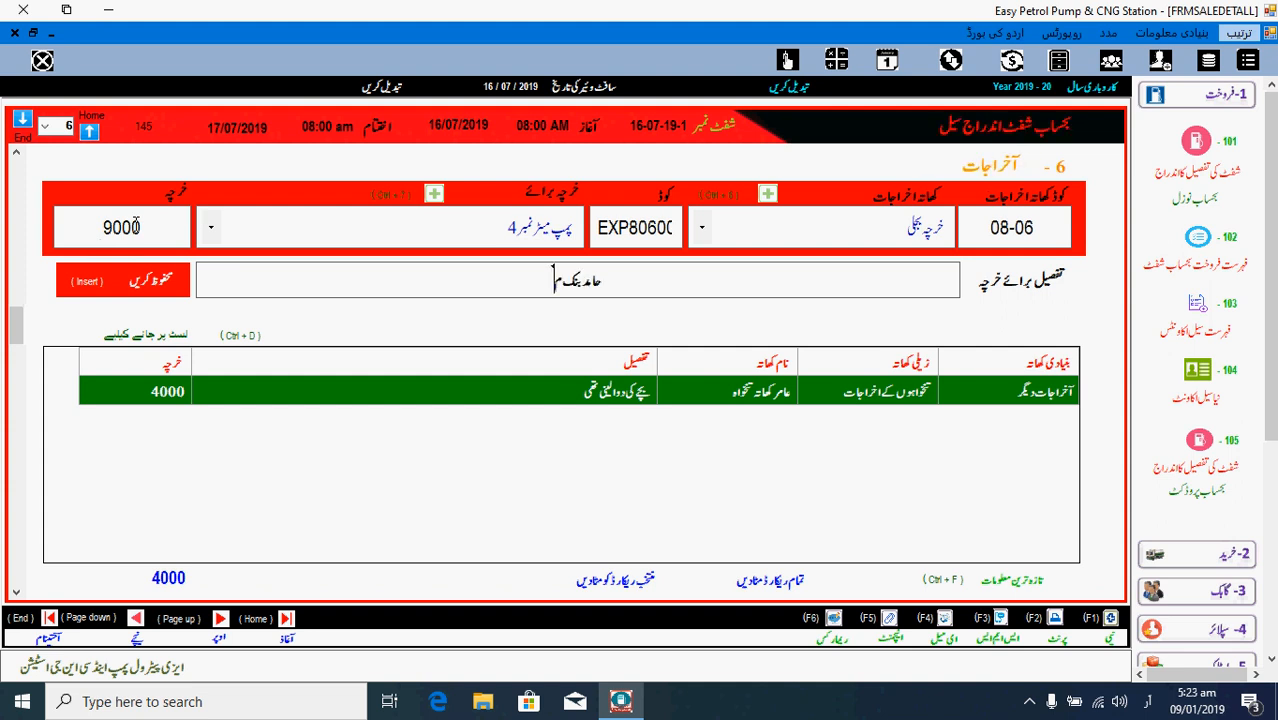
text(یں جمع کروا)
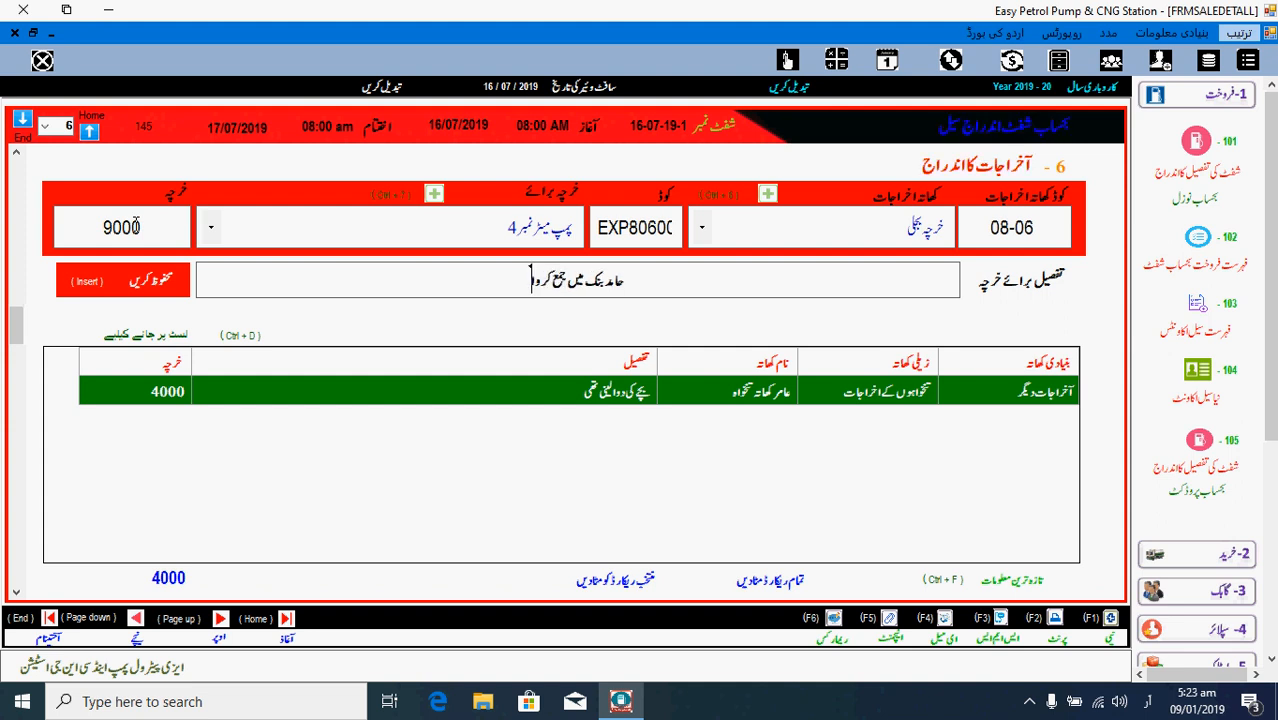
text( کر)
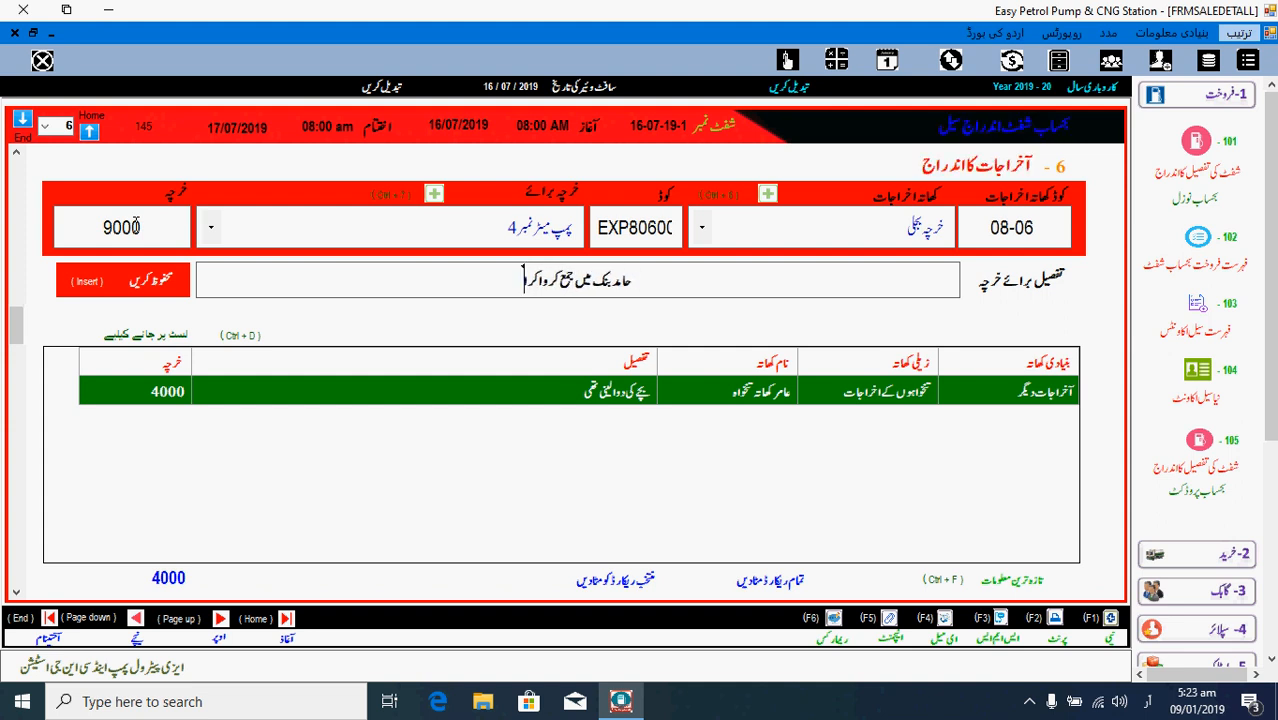
text(آیا)
key(Return)
key(Return)
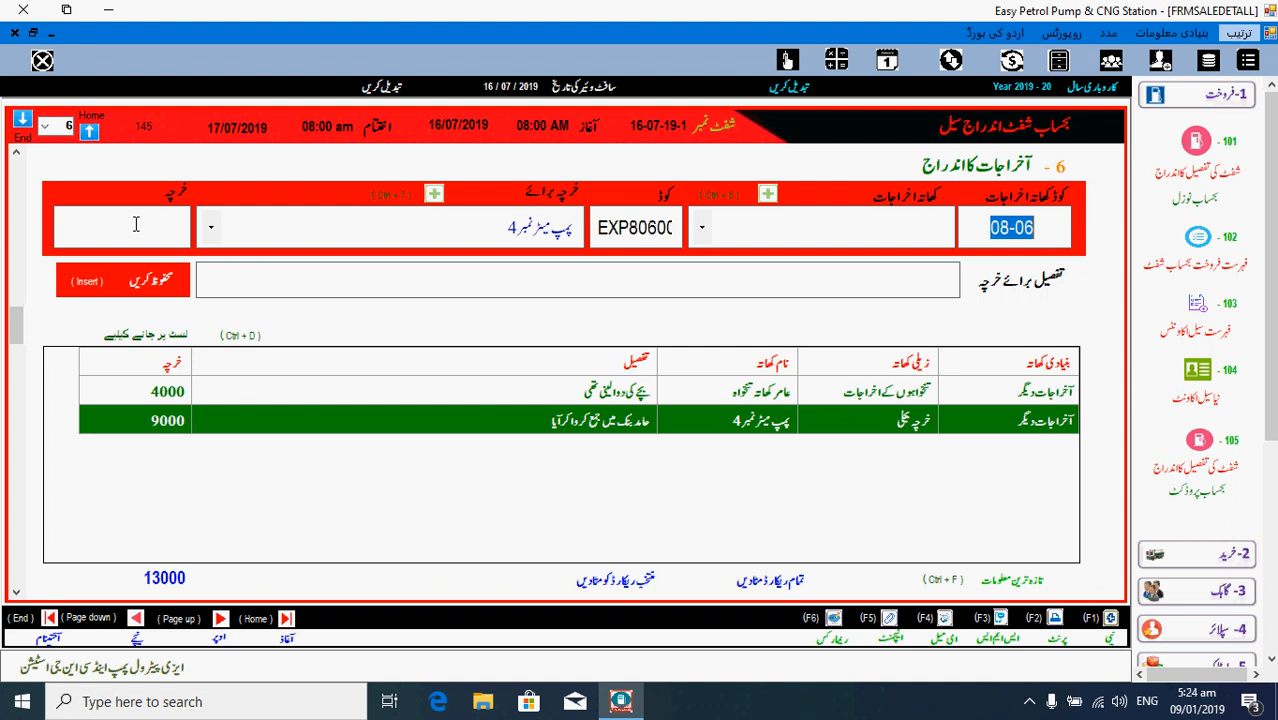
key(Page_Down)
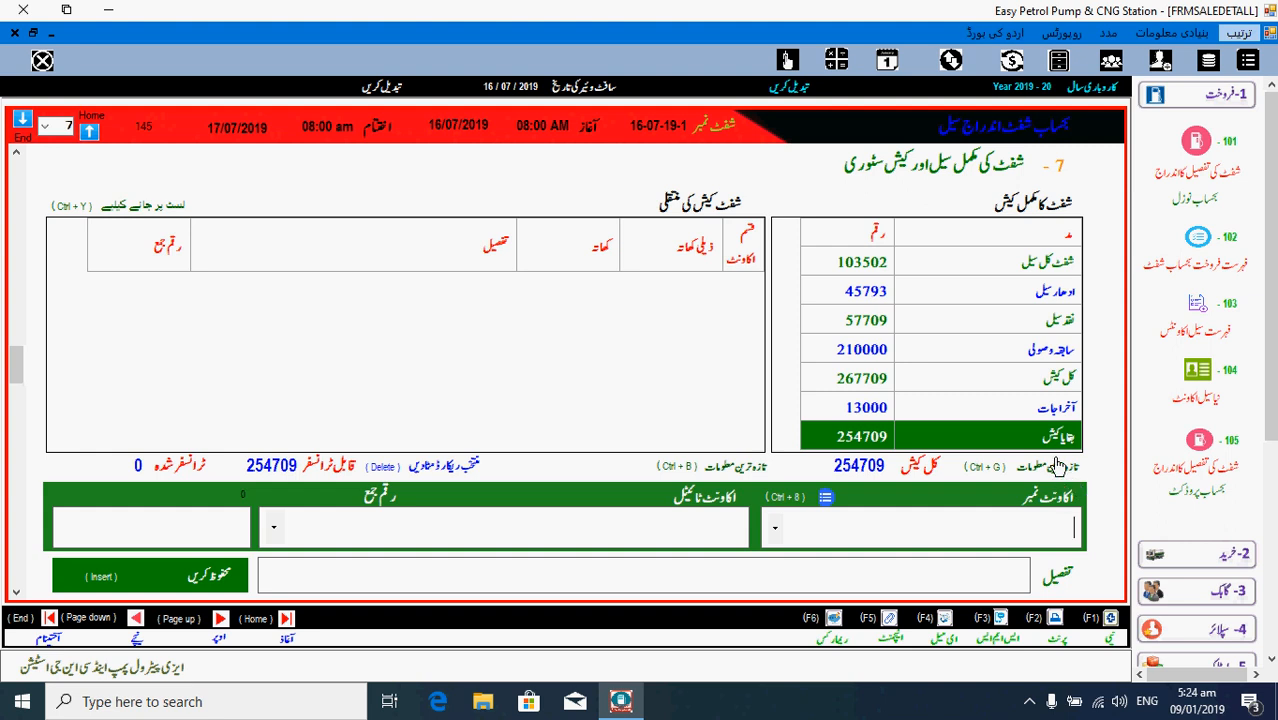
- Review each shift summary figure, from the 103502 total sale to 254709 cash shown in words
click(832, 268)
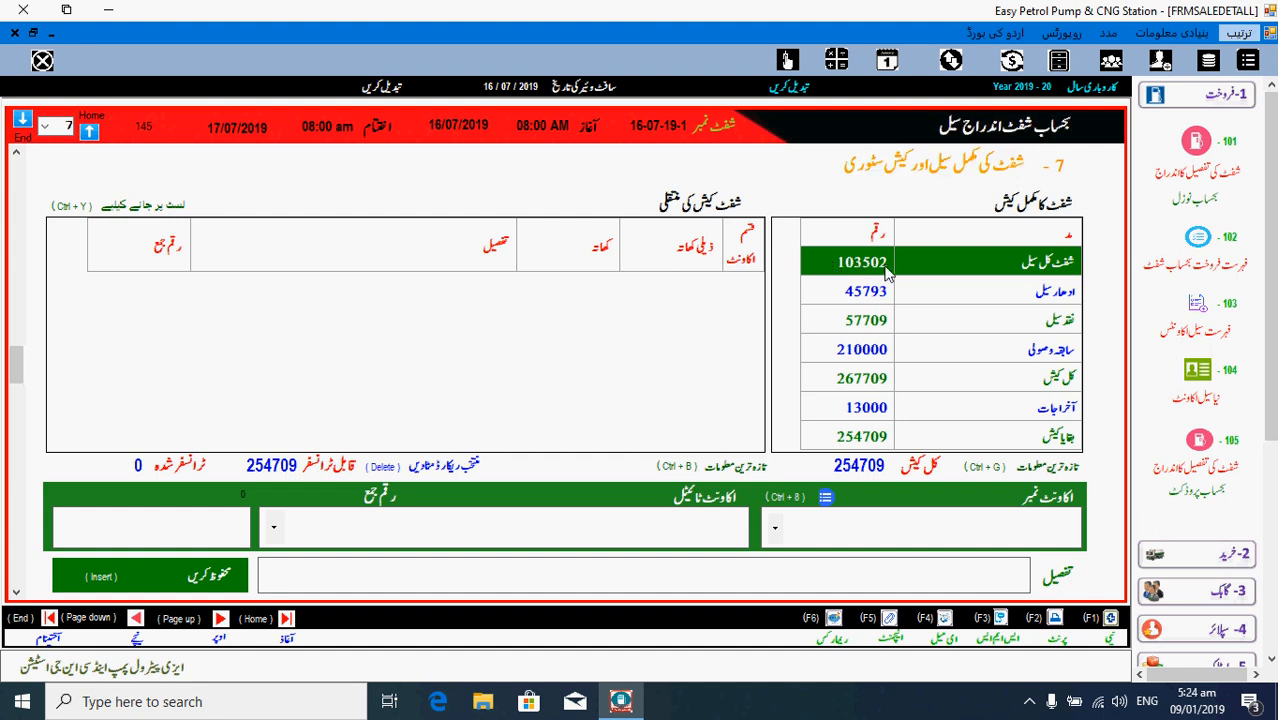
click(879, 296)
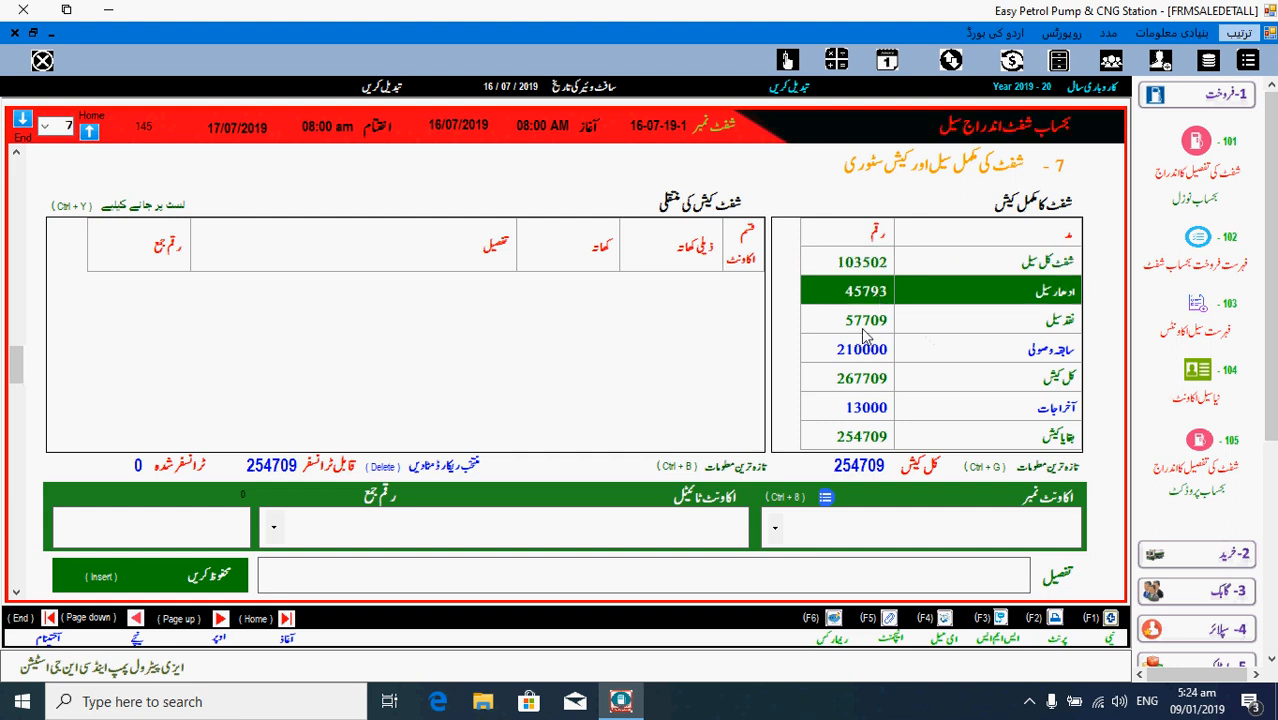
click(863, 330)
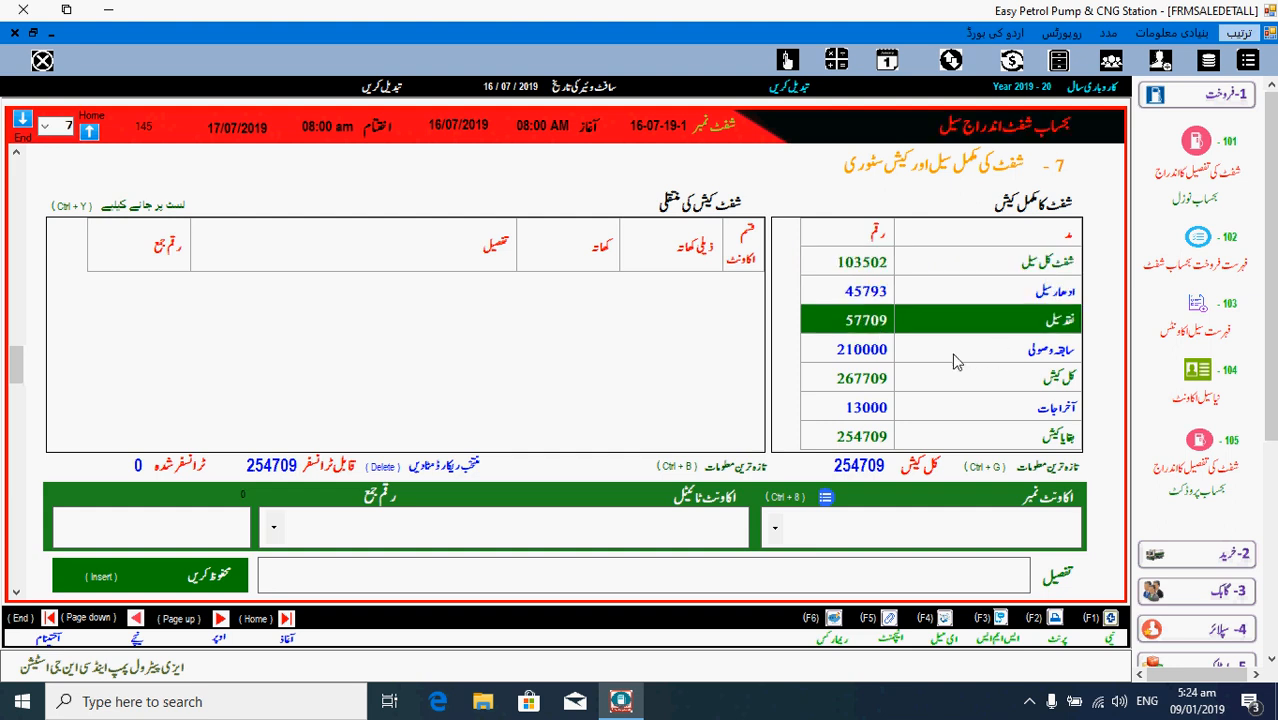
click(955, 357)
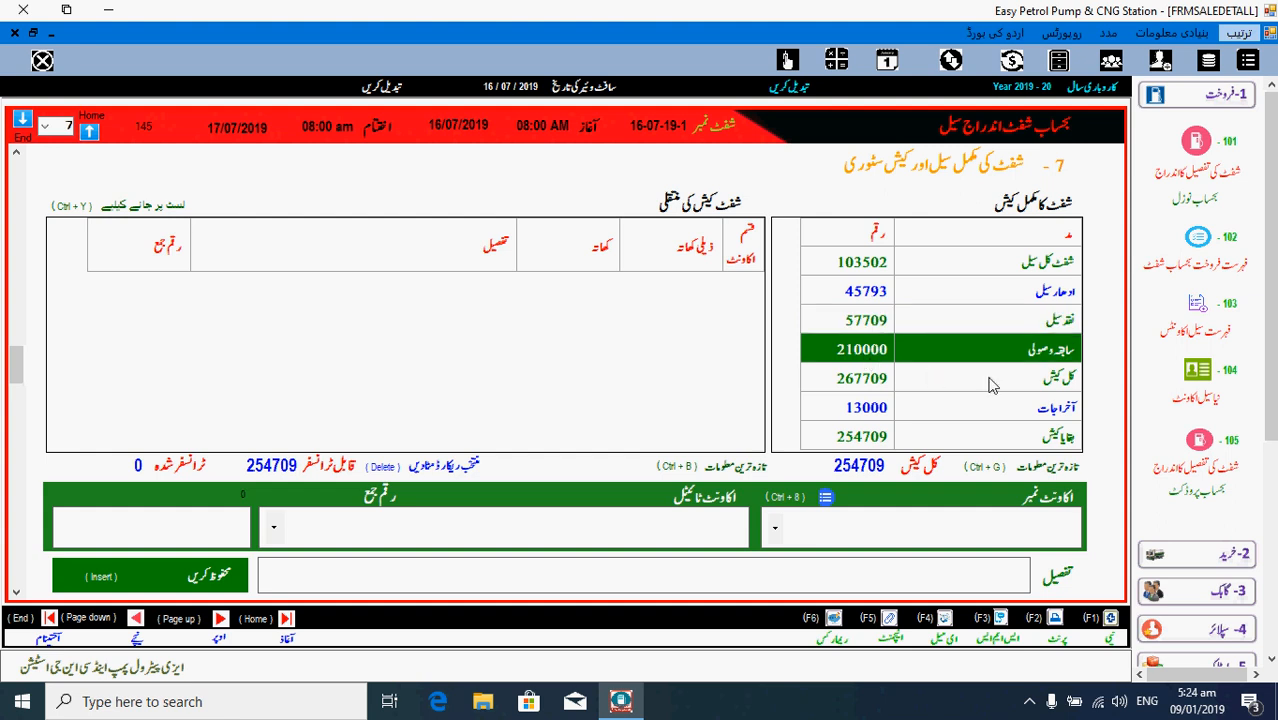
click(990, 384)
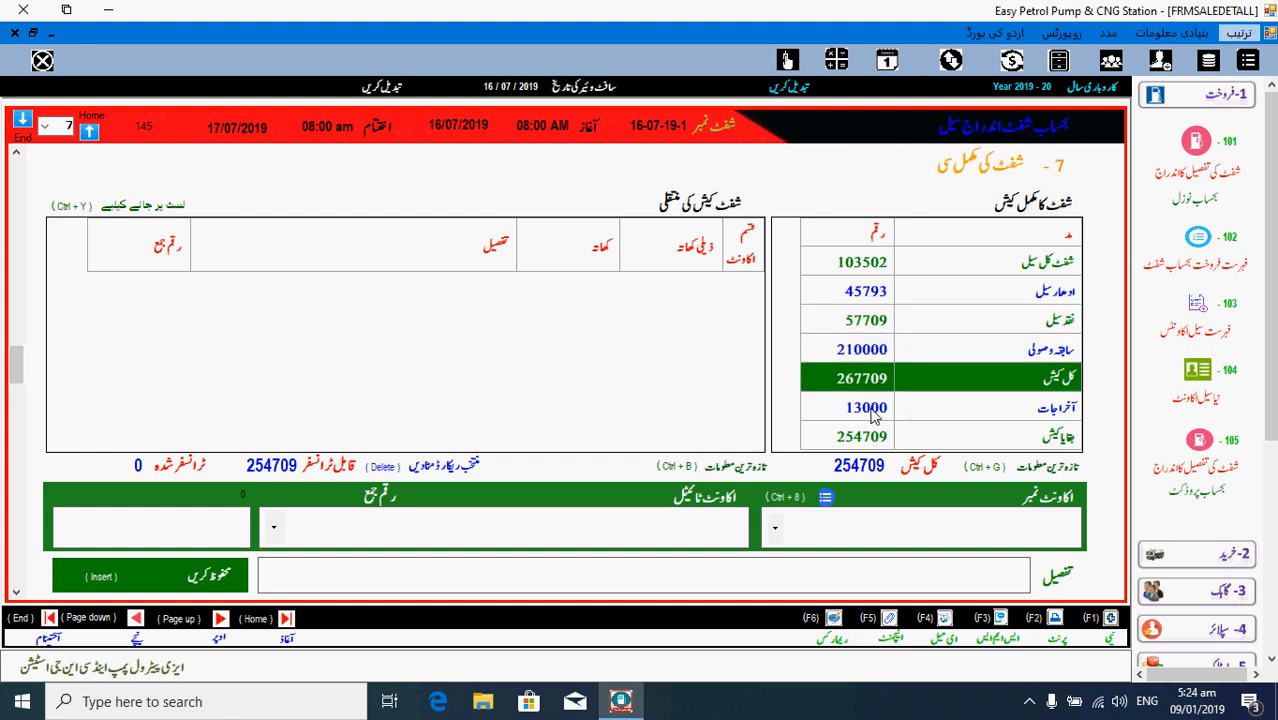
click(874, 416)
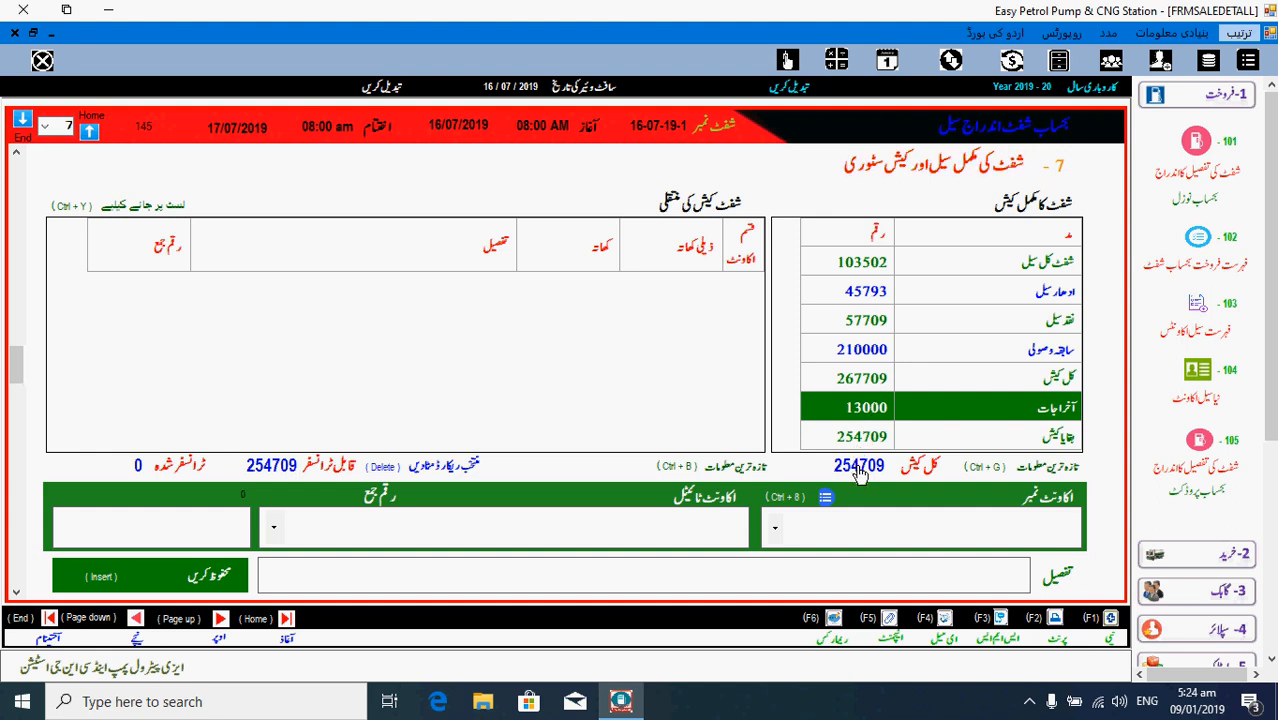
click(858, 468)
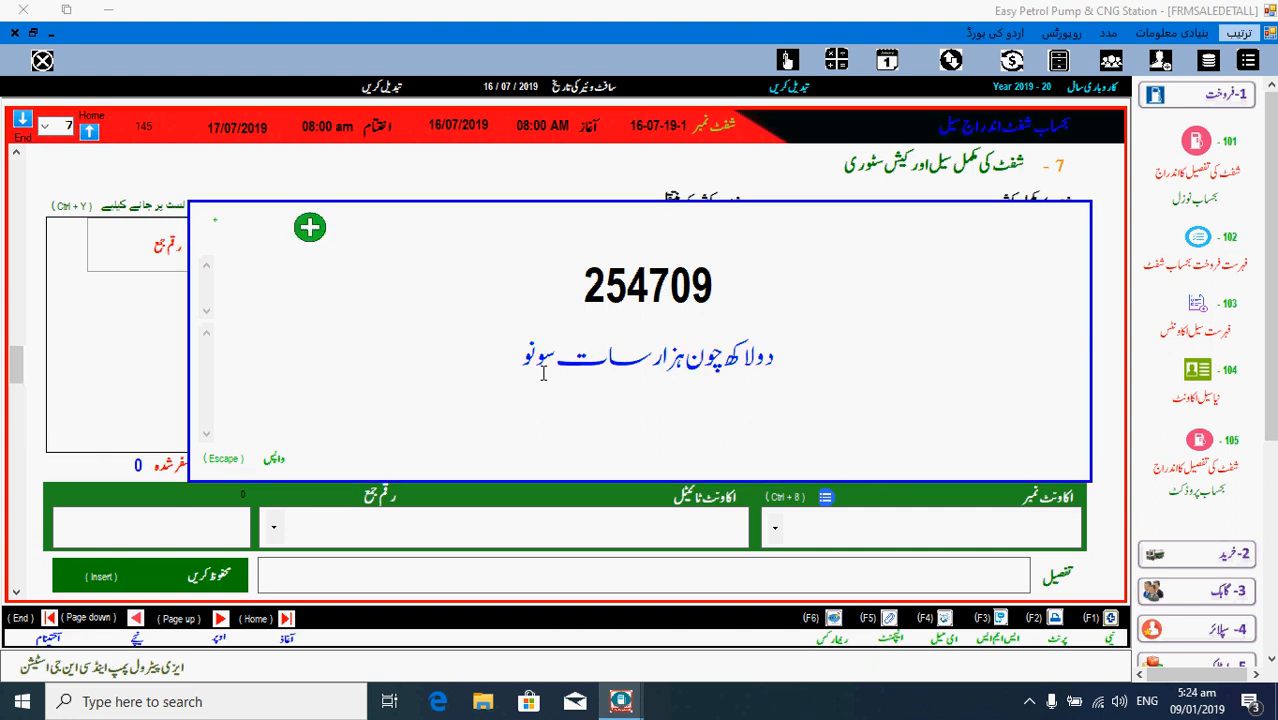
key(Escape)
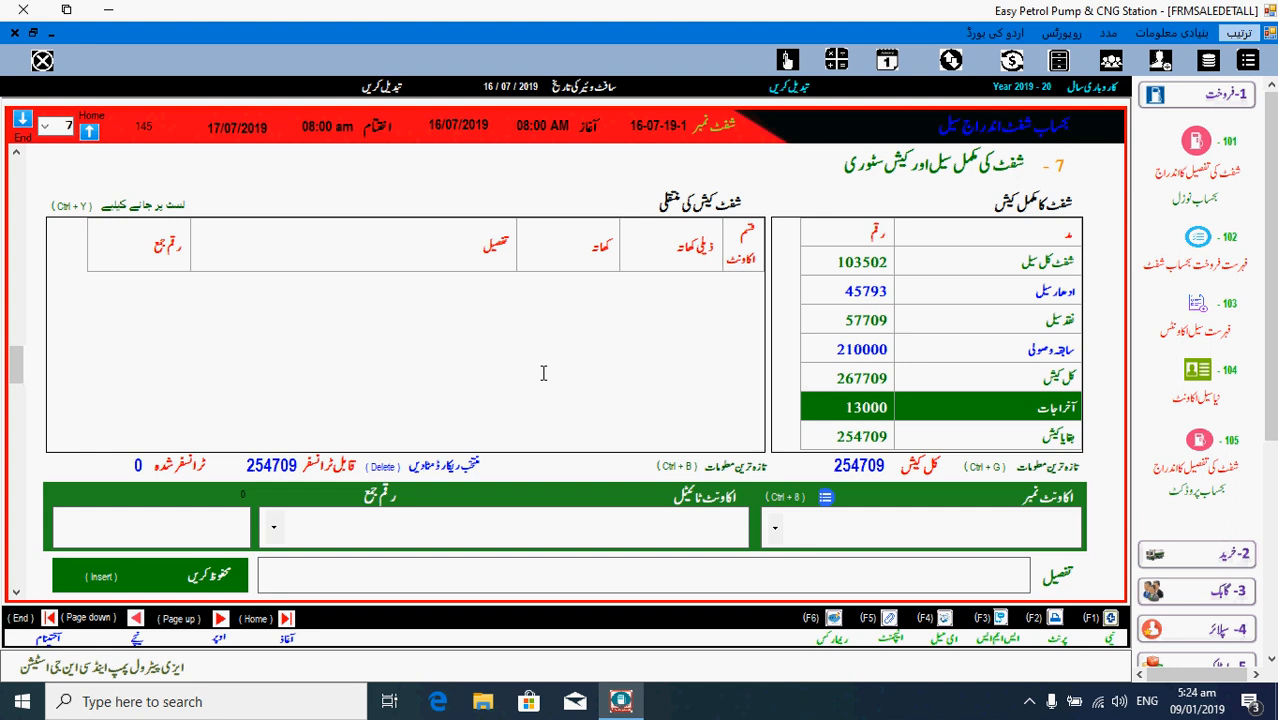
- Open the cash and bank accounts list and select the bank account with balance 10200000
click(786, 533)
click(776, 533)
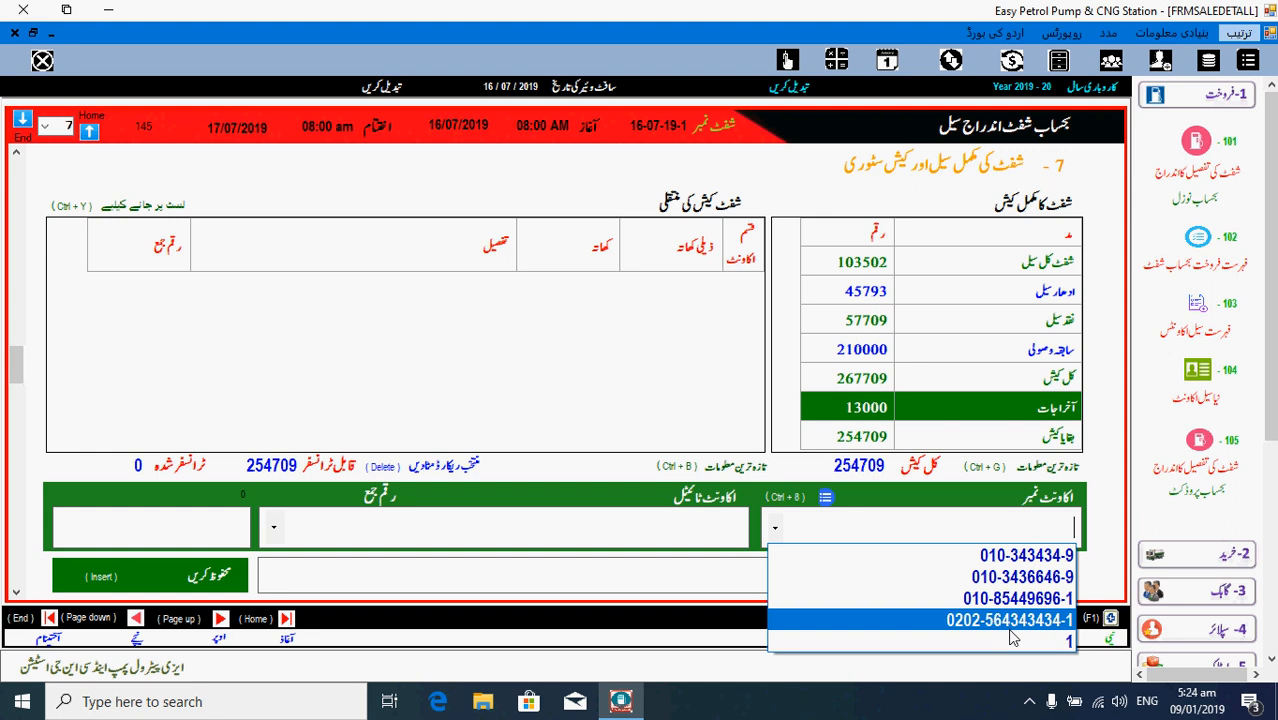
click(845, 503)
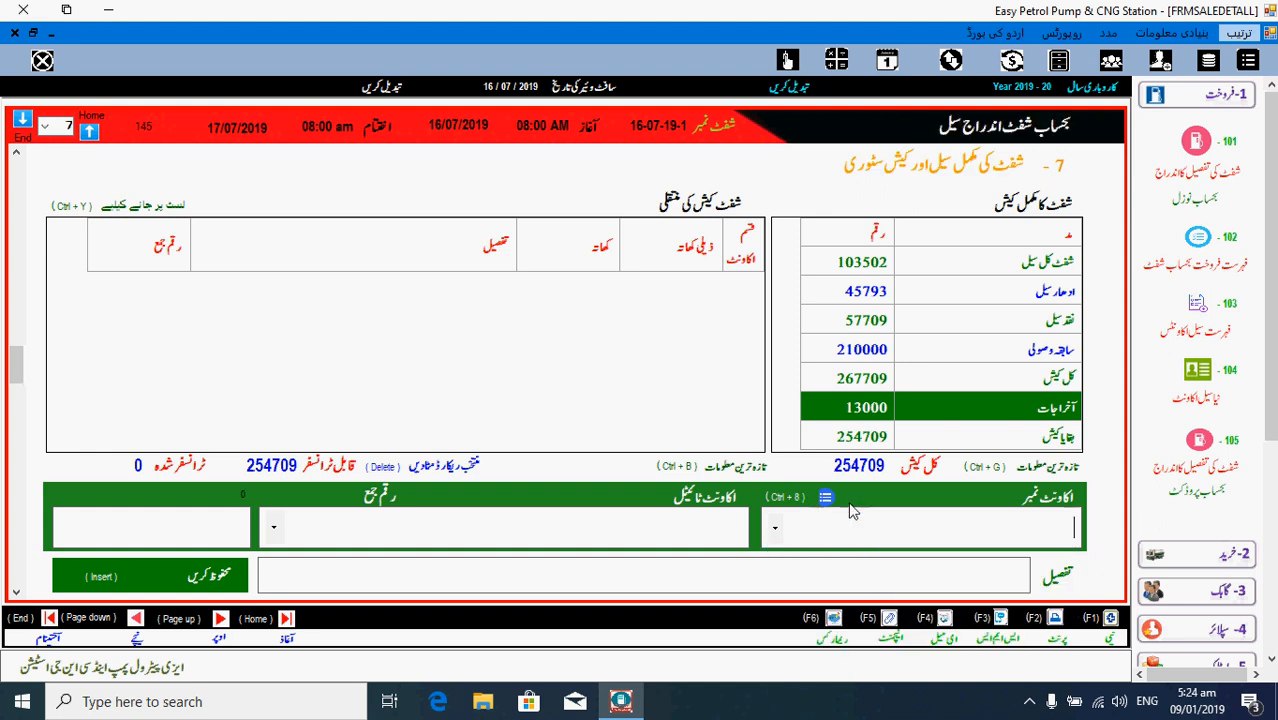
click(826, 499)
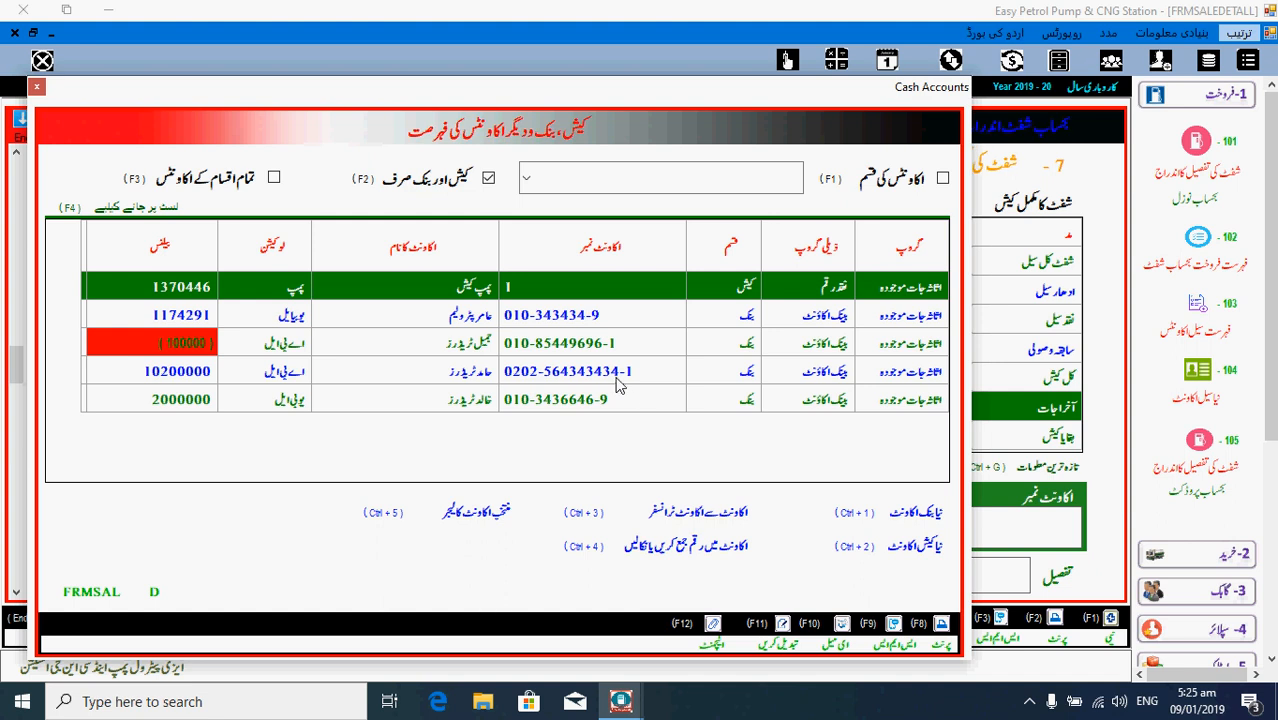
click(157, 372)
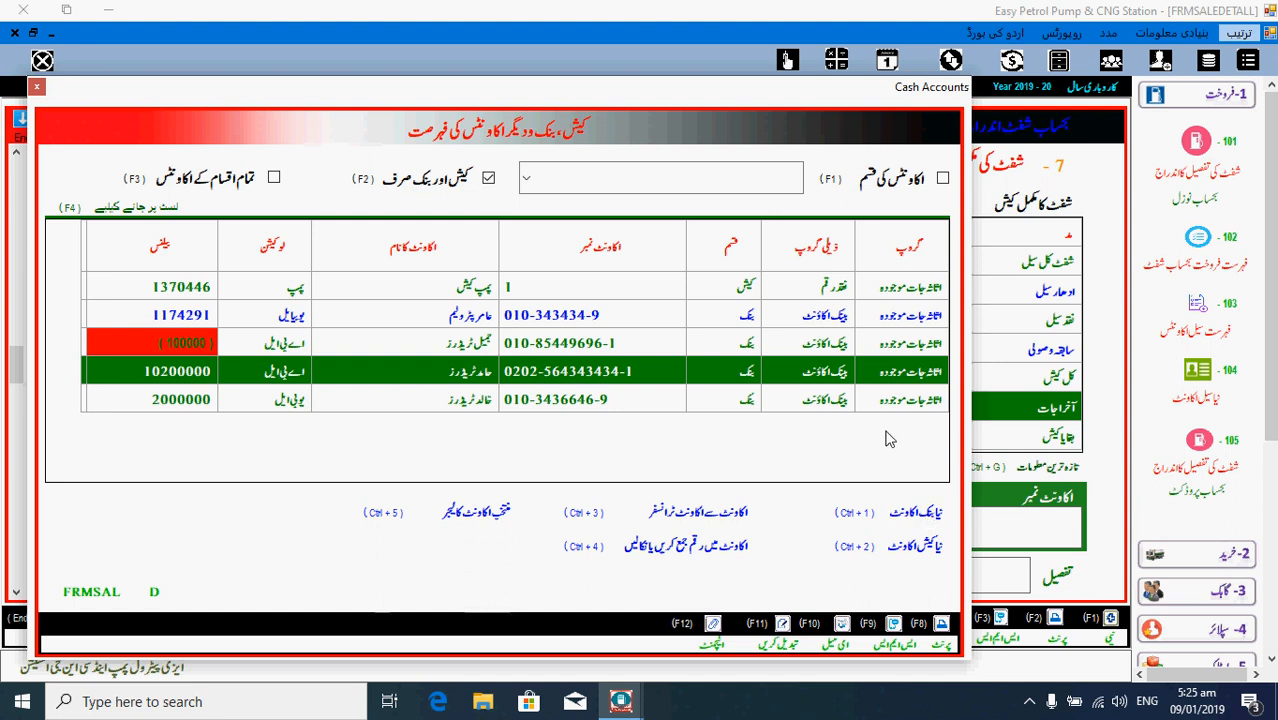
- Open the New Bank and New Cash account forms and cancel both
click(920, 514)
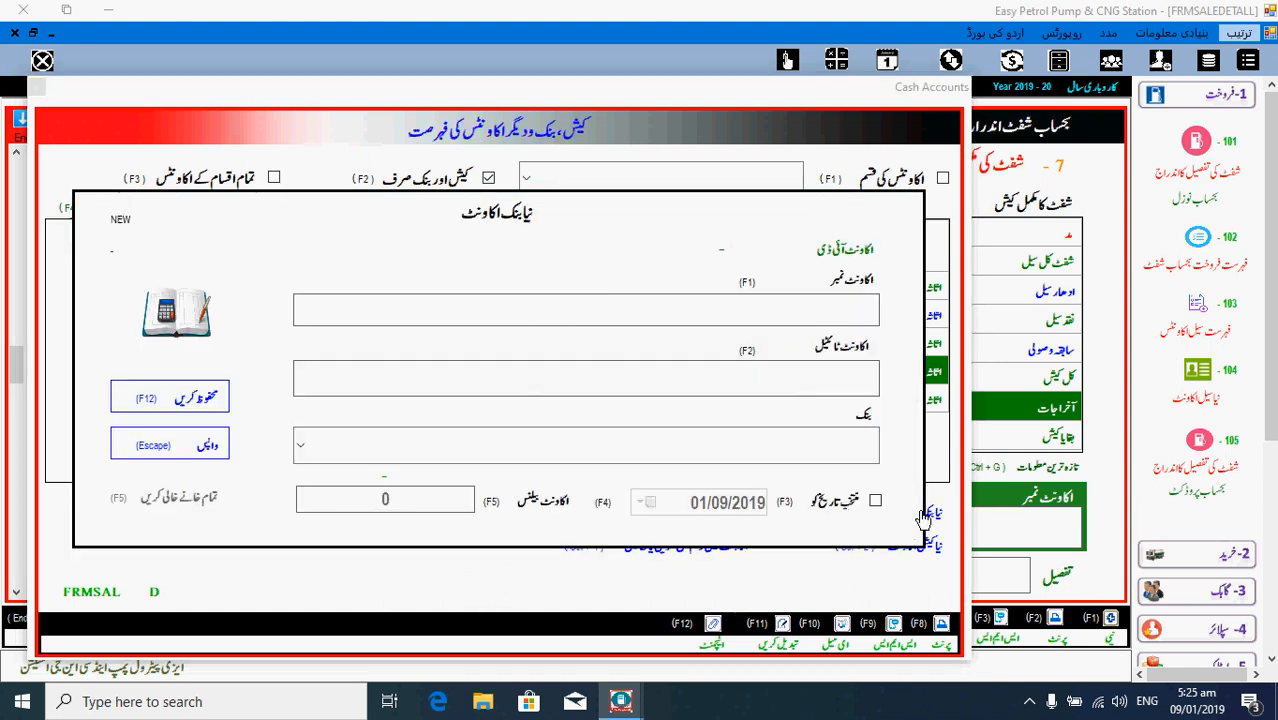
key(Escape)
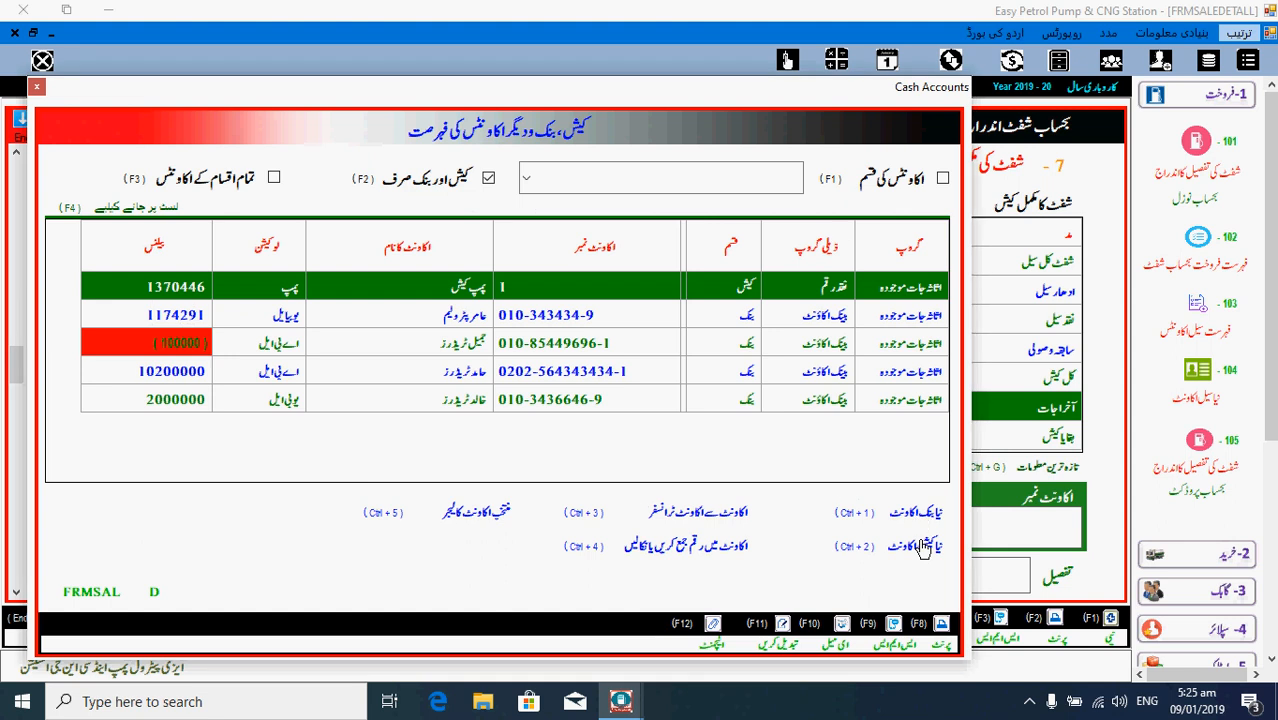
click(922, 546)
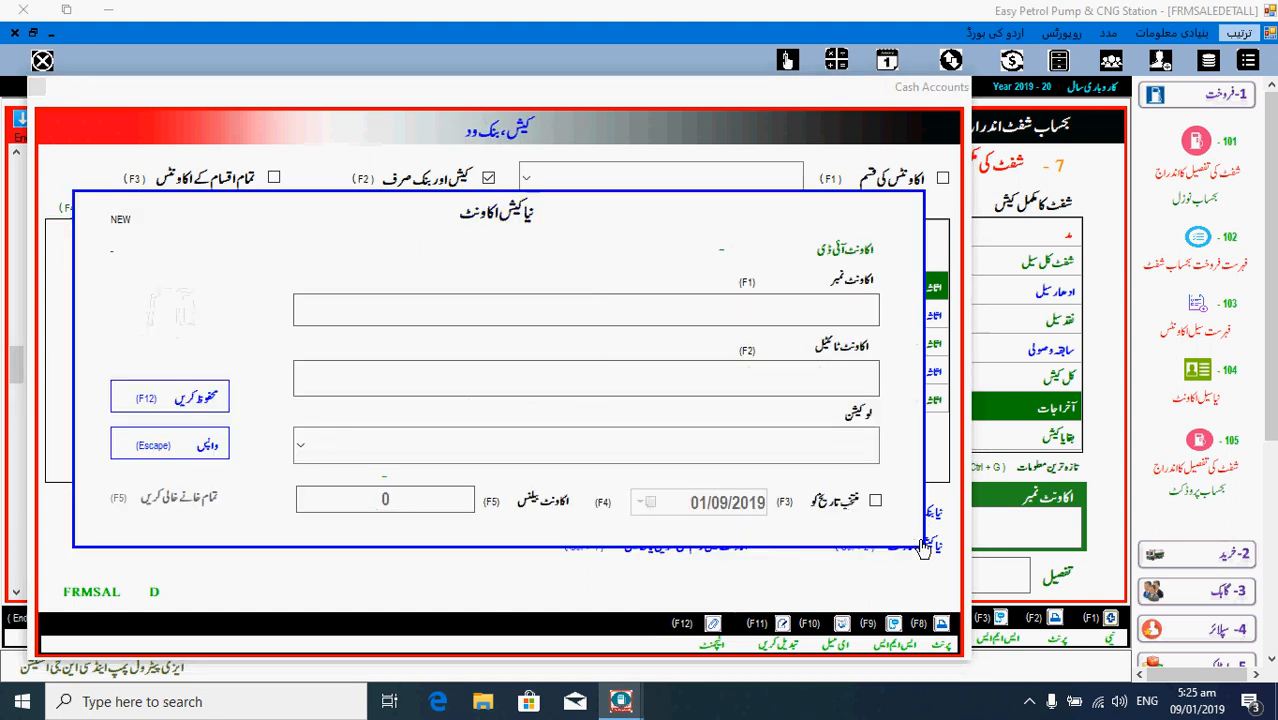
key(Escape)
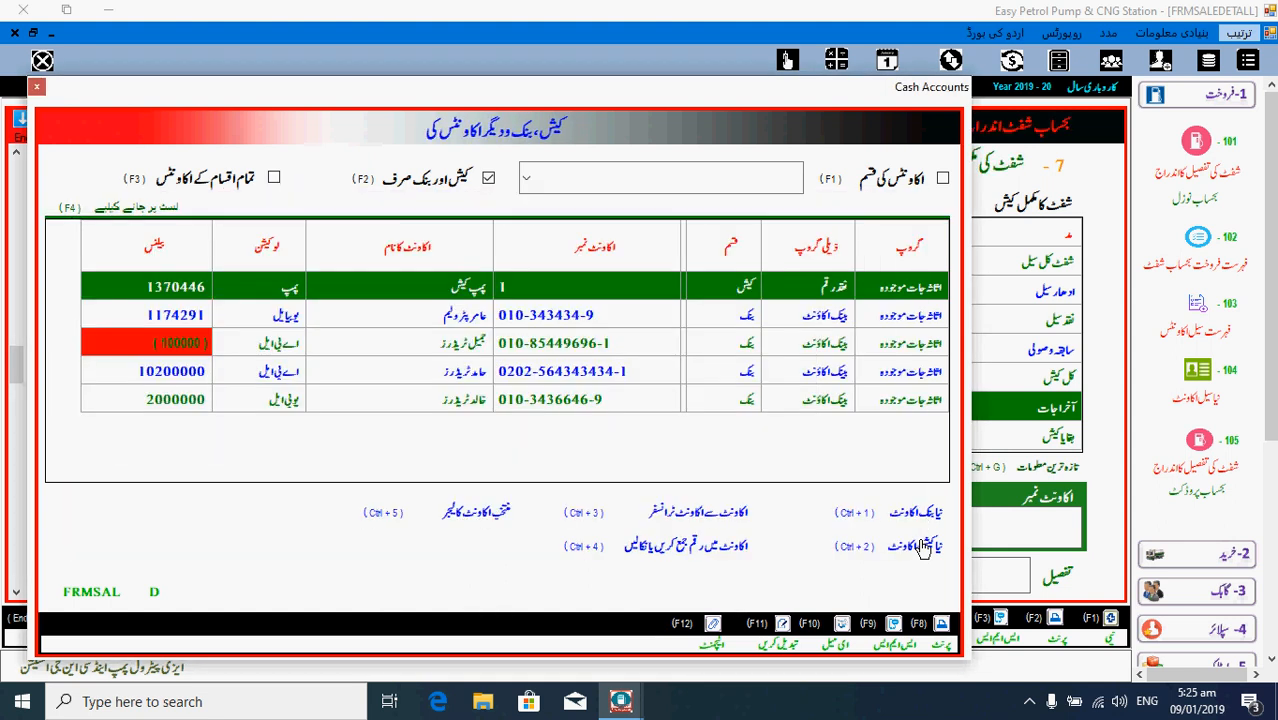
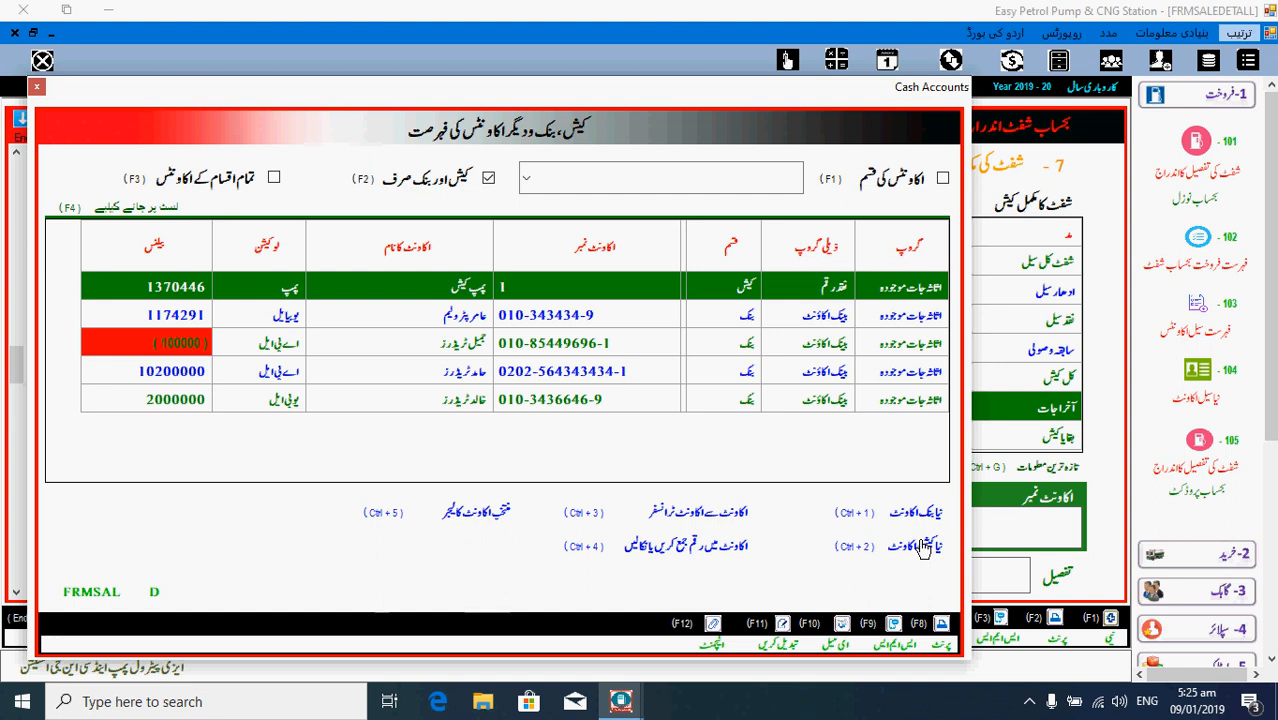
- Close the Cash Accounts list to return to the shift cash transfer form
key(Escape)
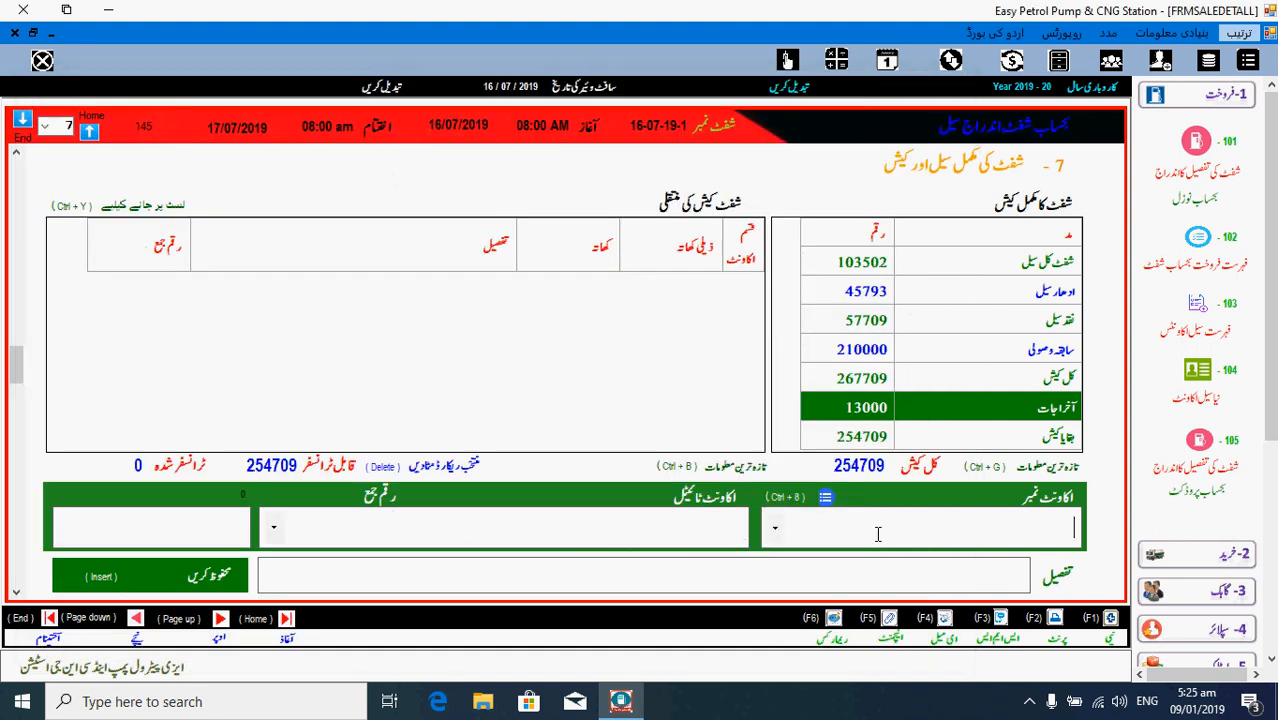
- Select pump cash account 1 and check the enlarged 254709 shift cash total
click(773, 528)
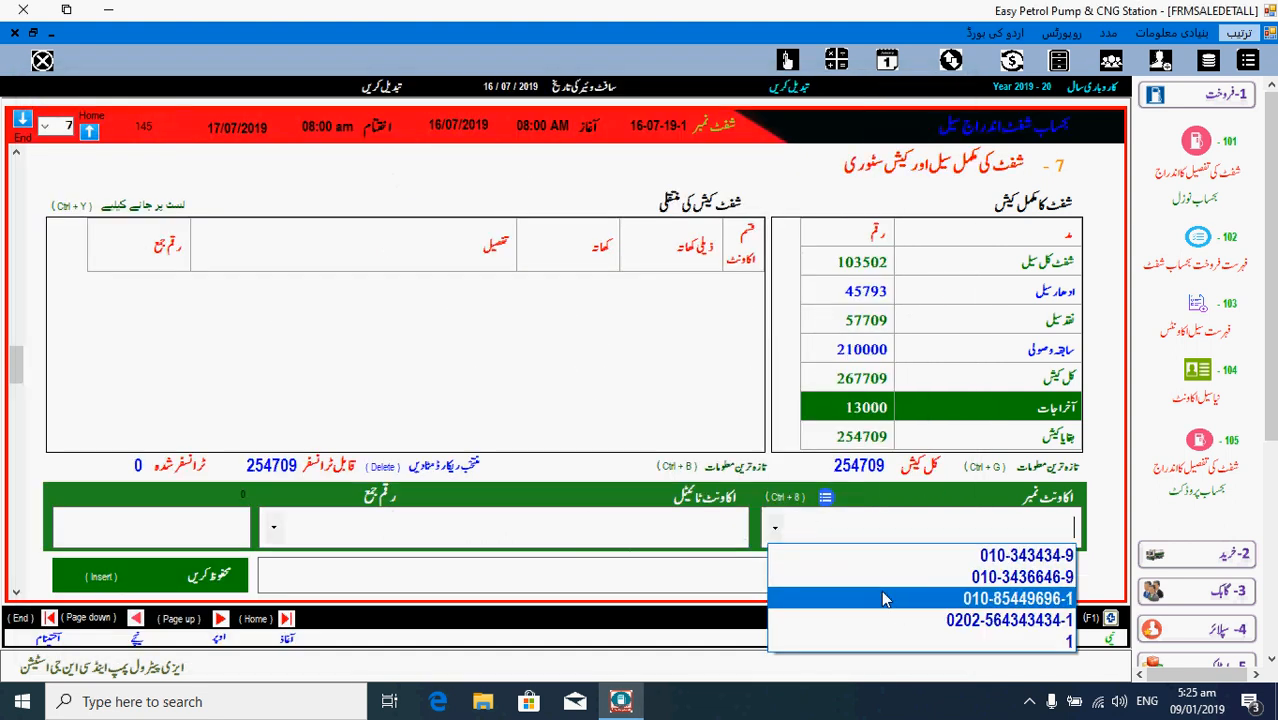
click(951, 641)
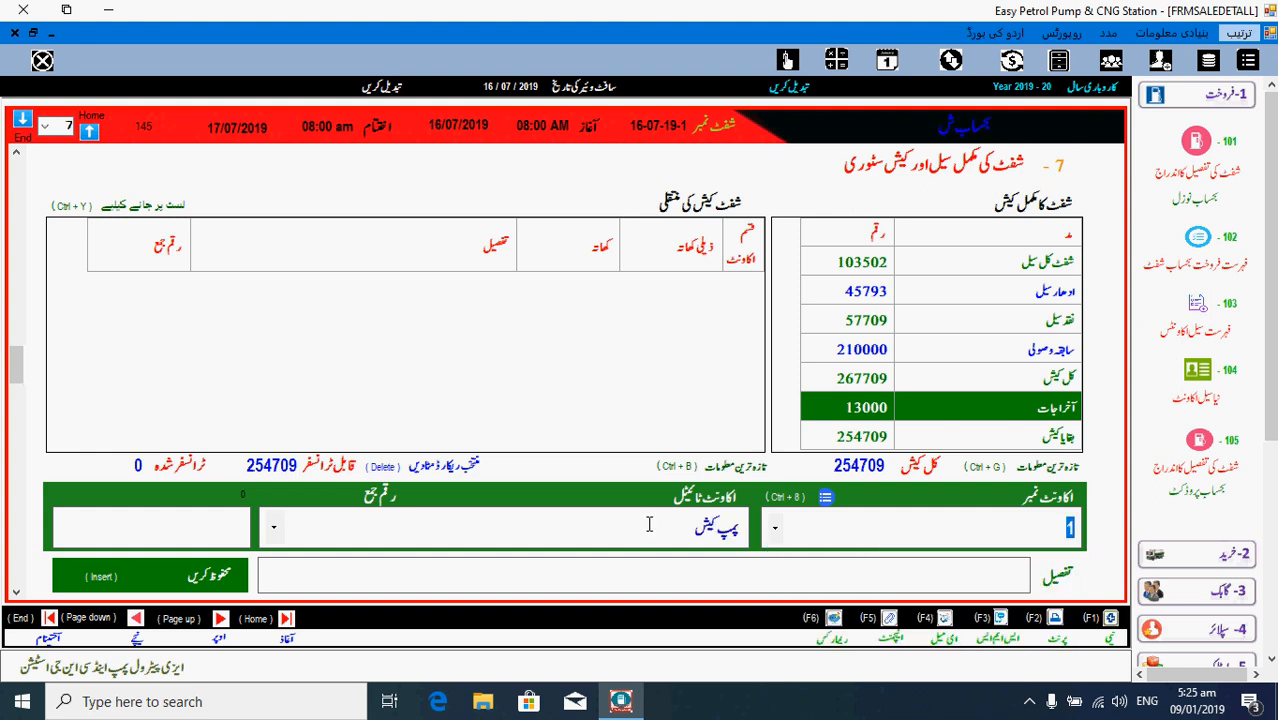
click(871, 472)
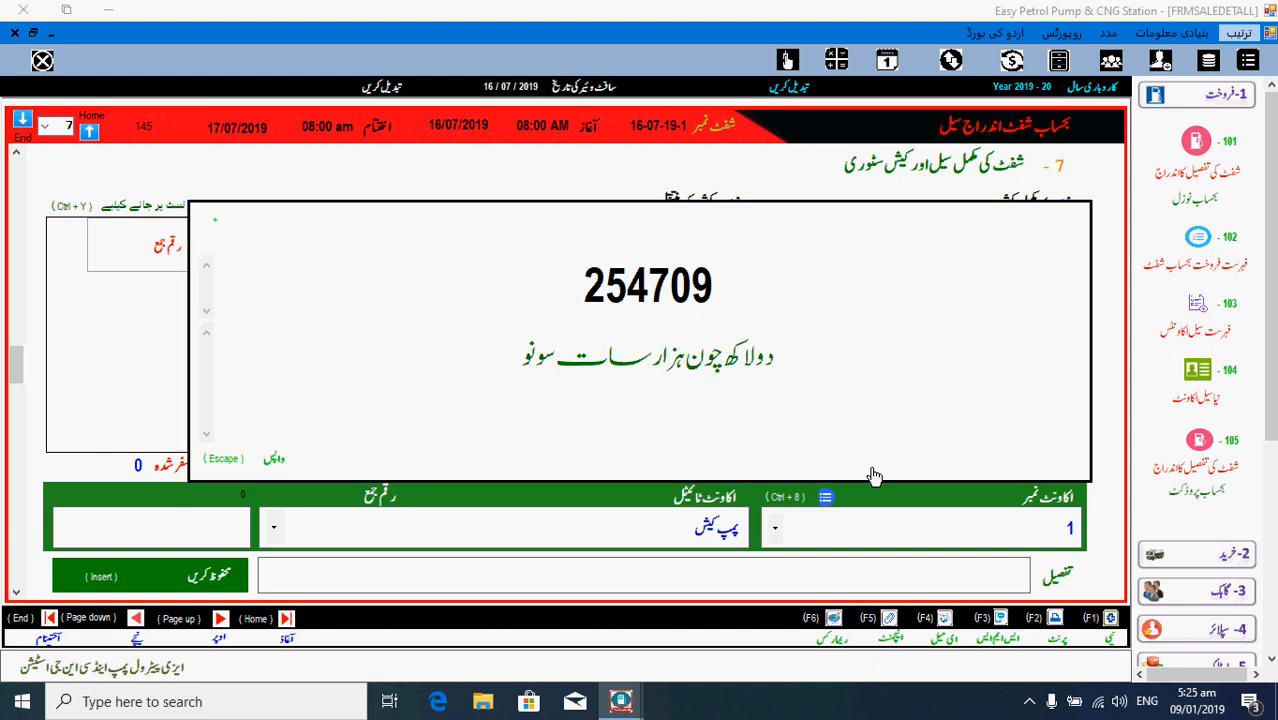
key(Escape)
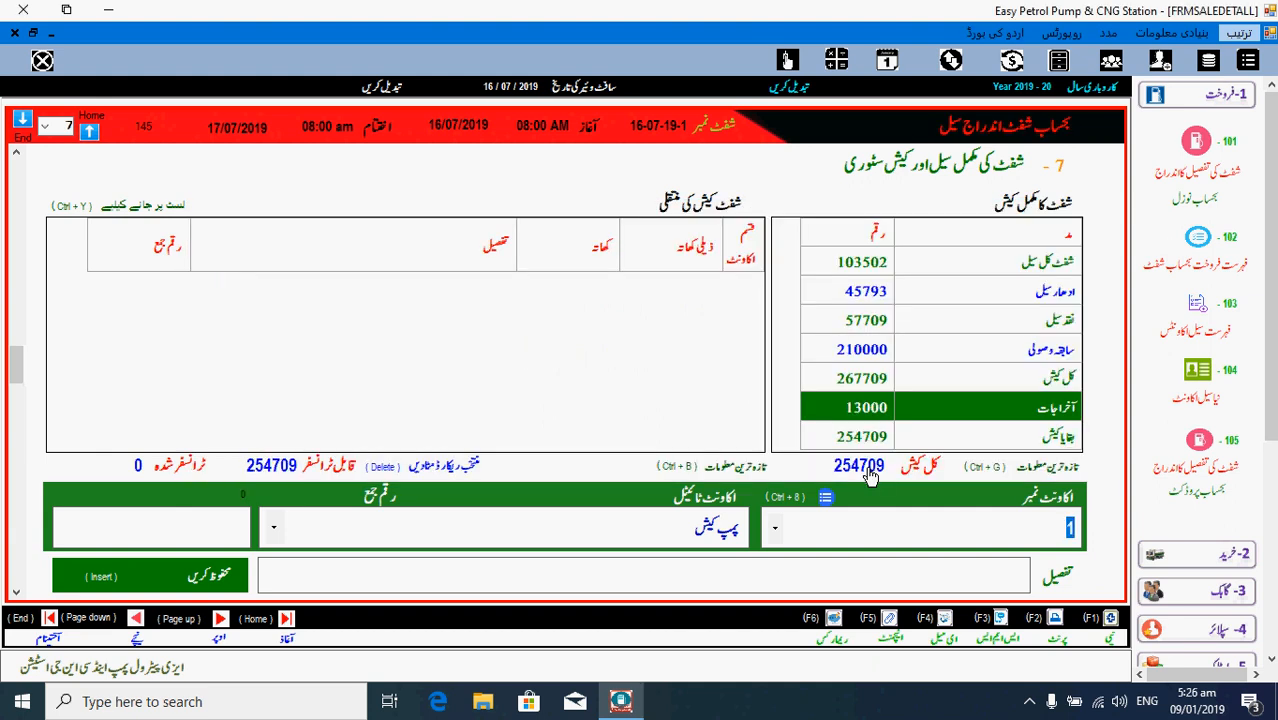
- Enter 100709 as the transfer amount, correcting the typed 10709, and save it
click(150, 527)
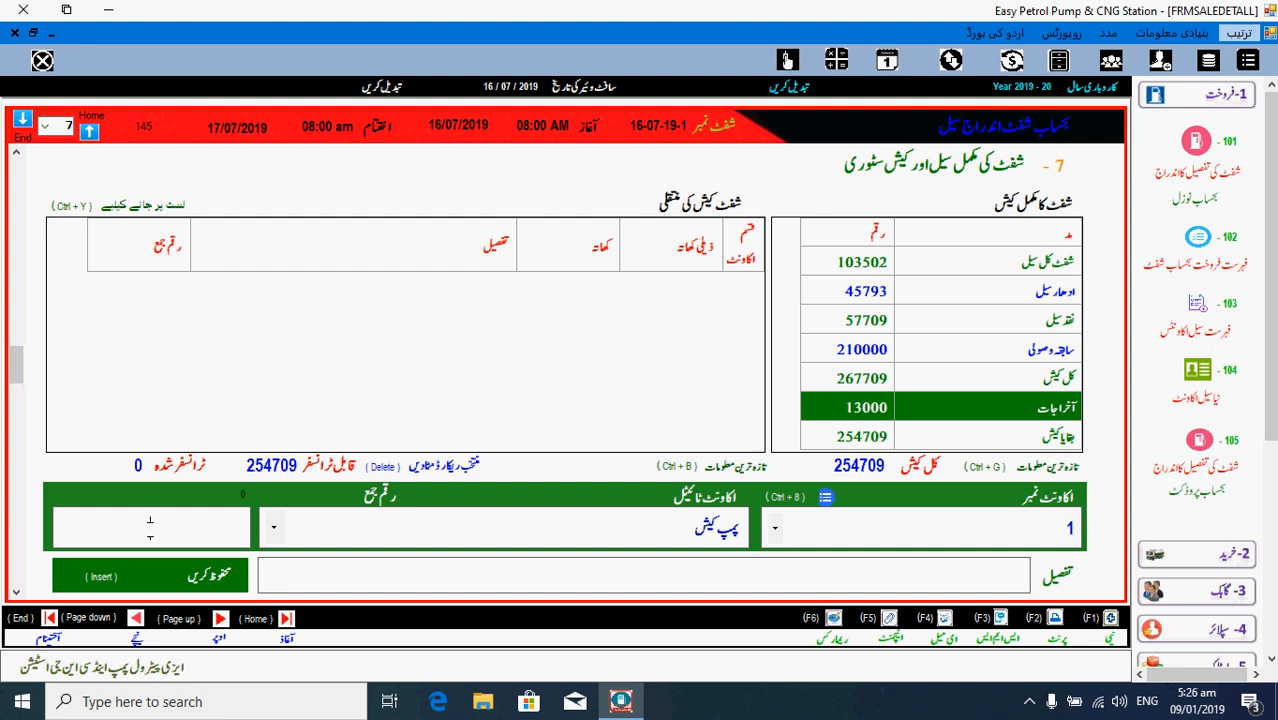
text(10)
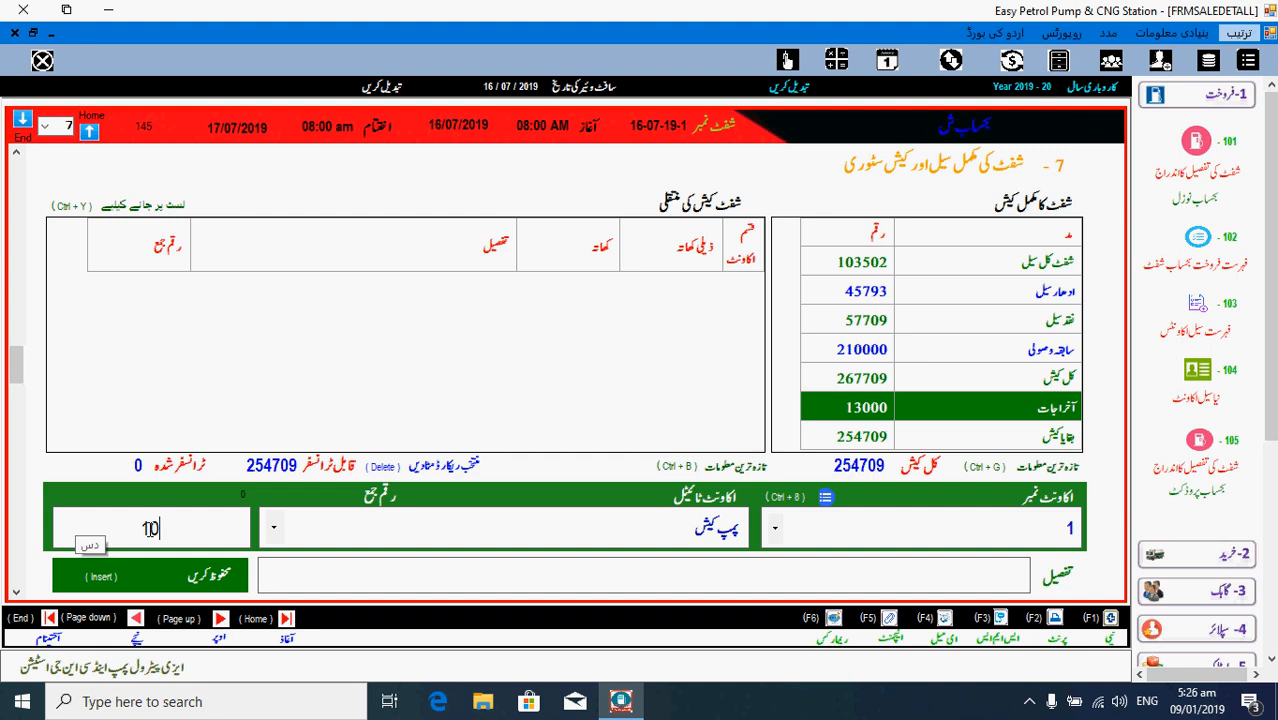
text(7)
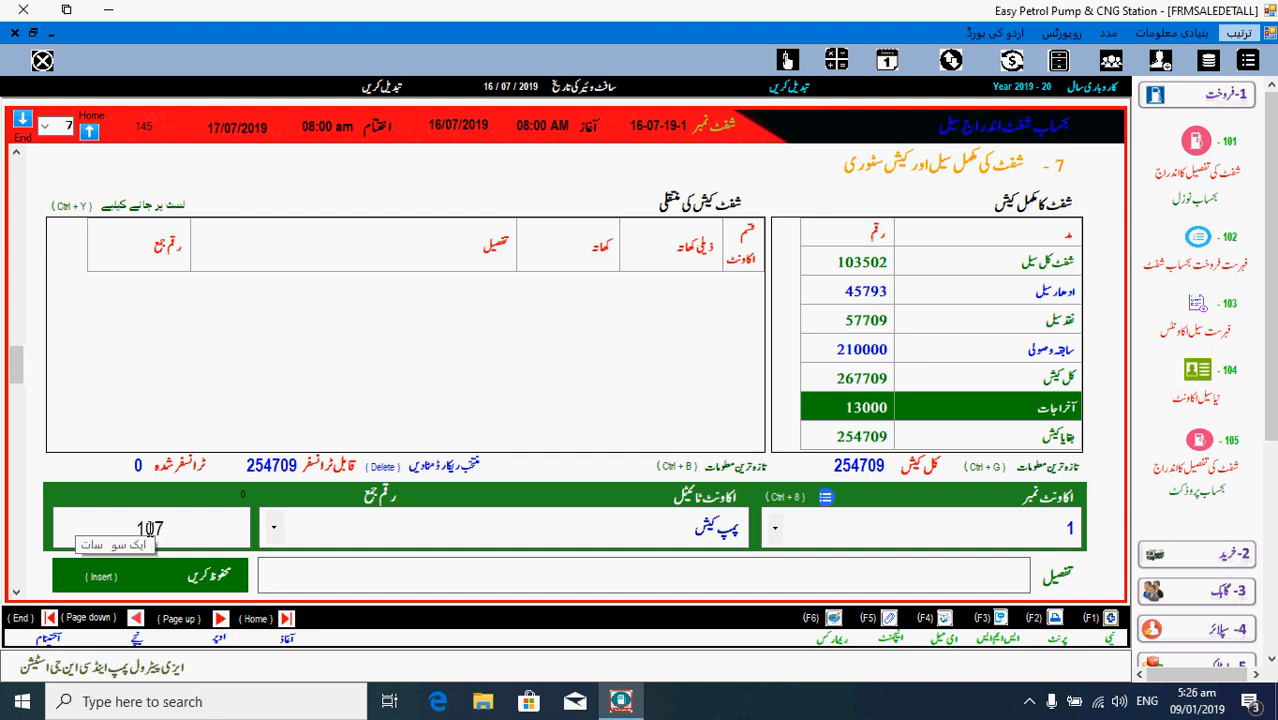
text(09)
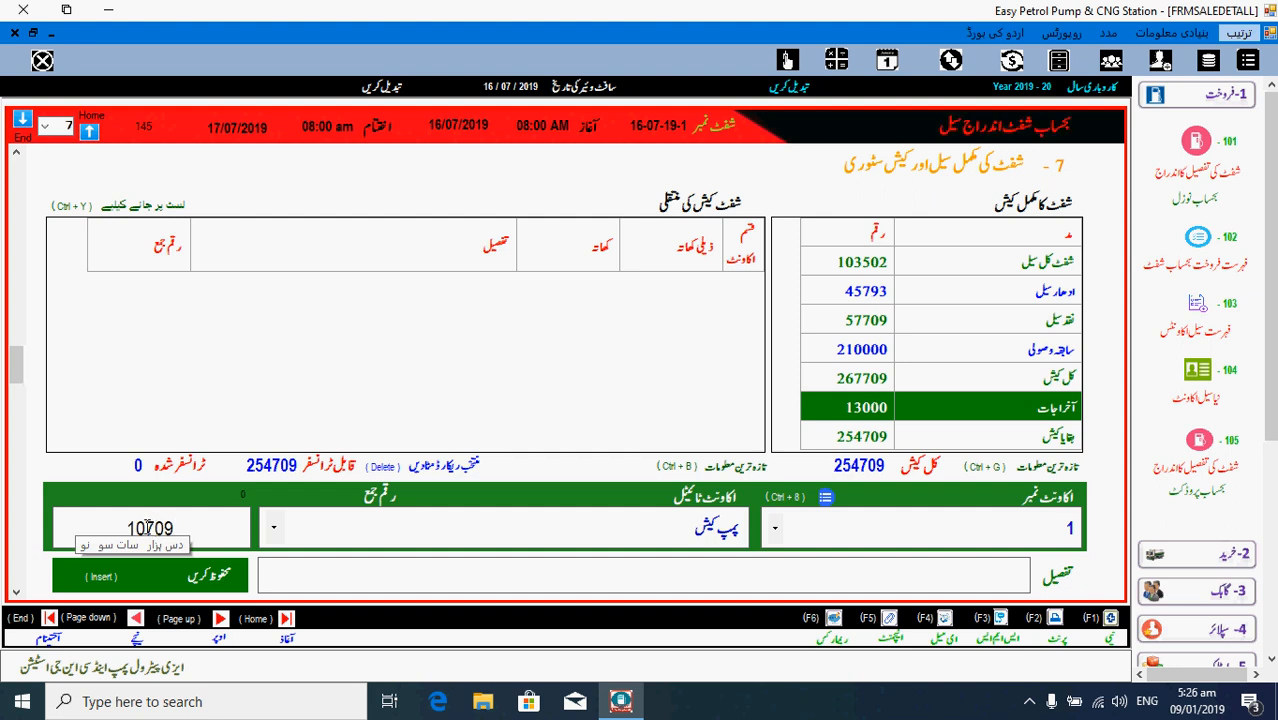
click(148, 528)
text(0)
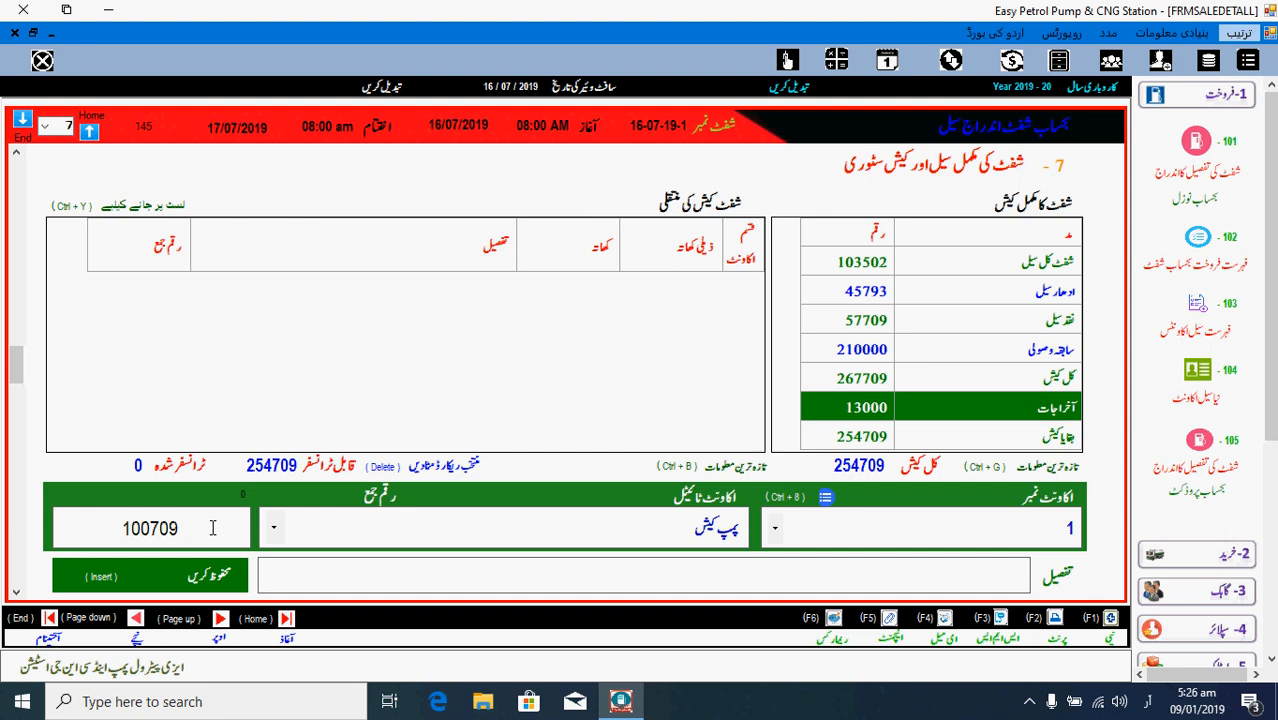
key(Insert)
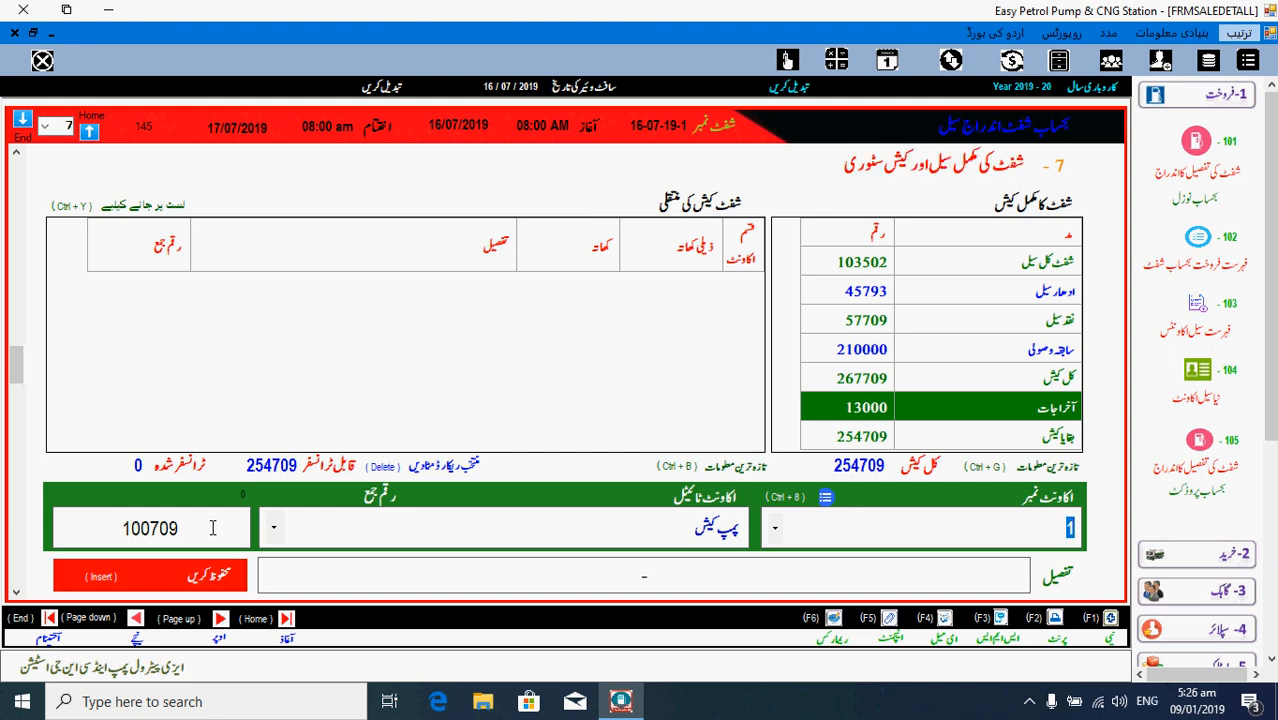
key(Insert)
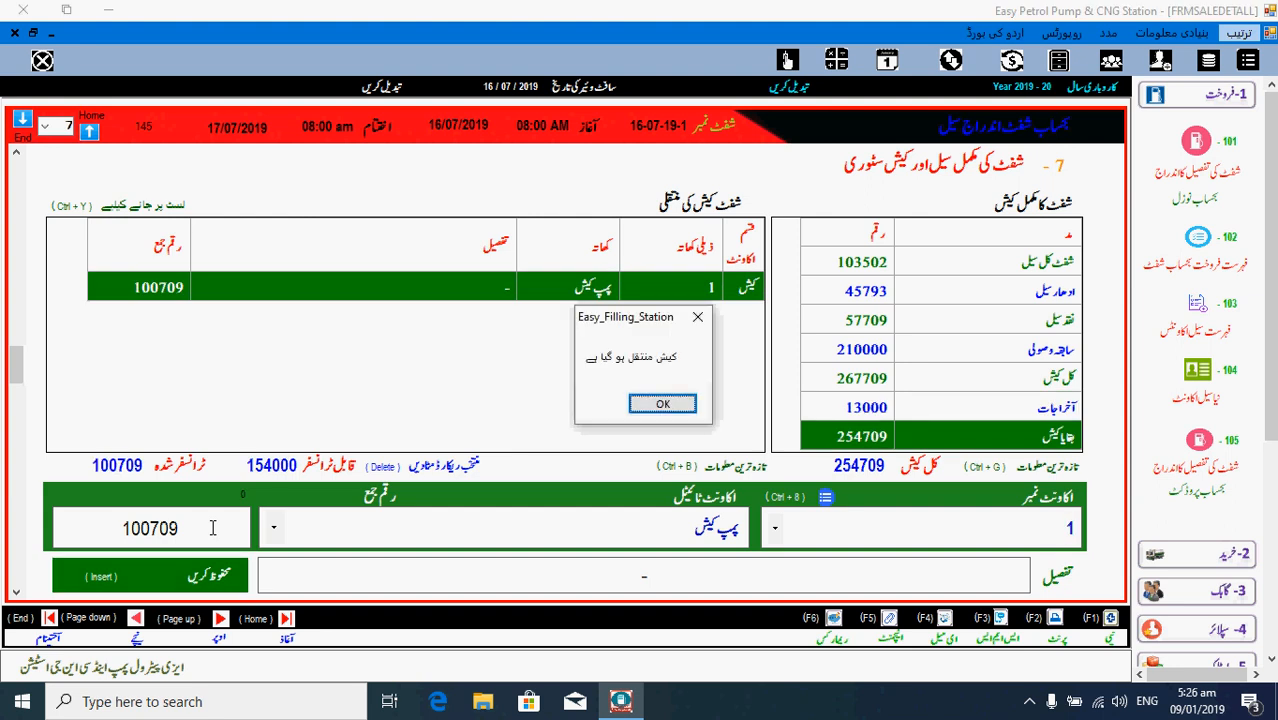
click(683, 400)
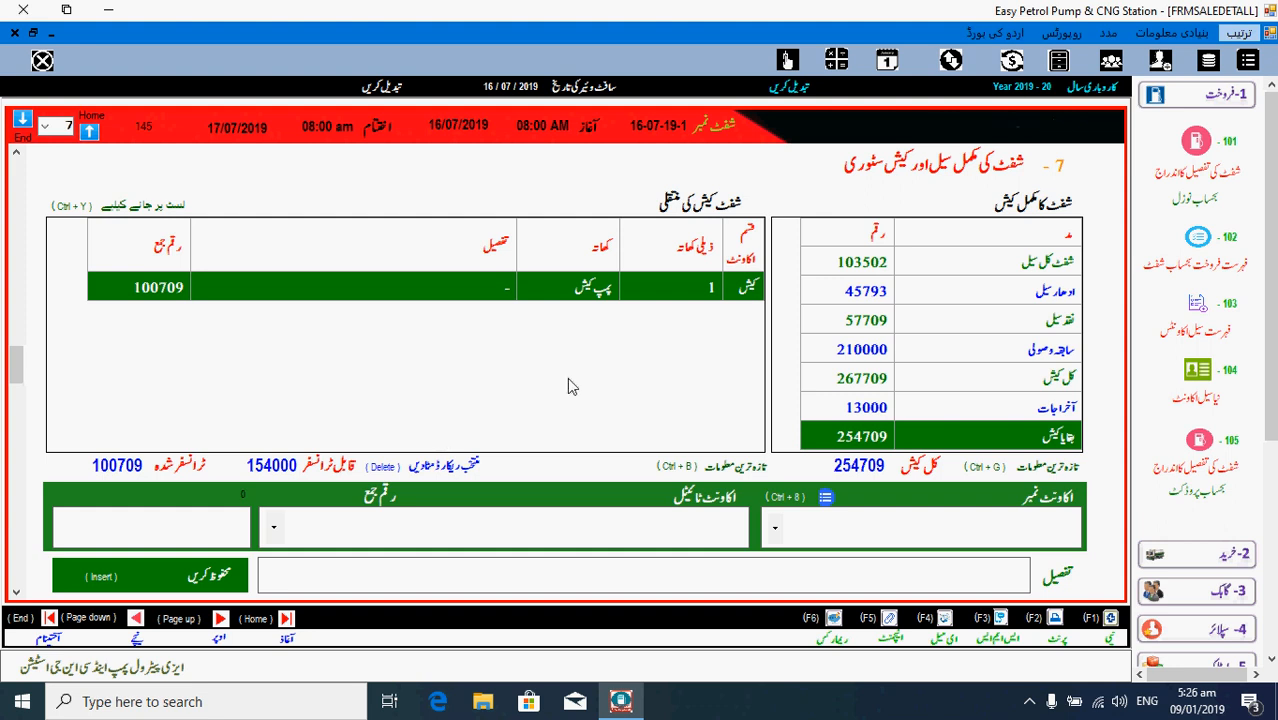
- Transfer the remaining 154000 to the bank account and save it, leaving 0 to transfer
click(774, 530)
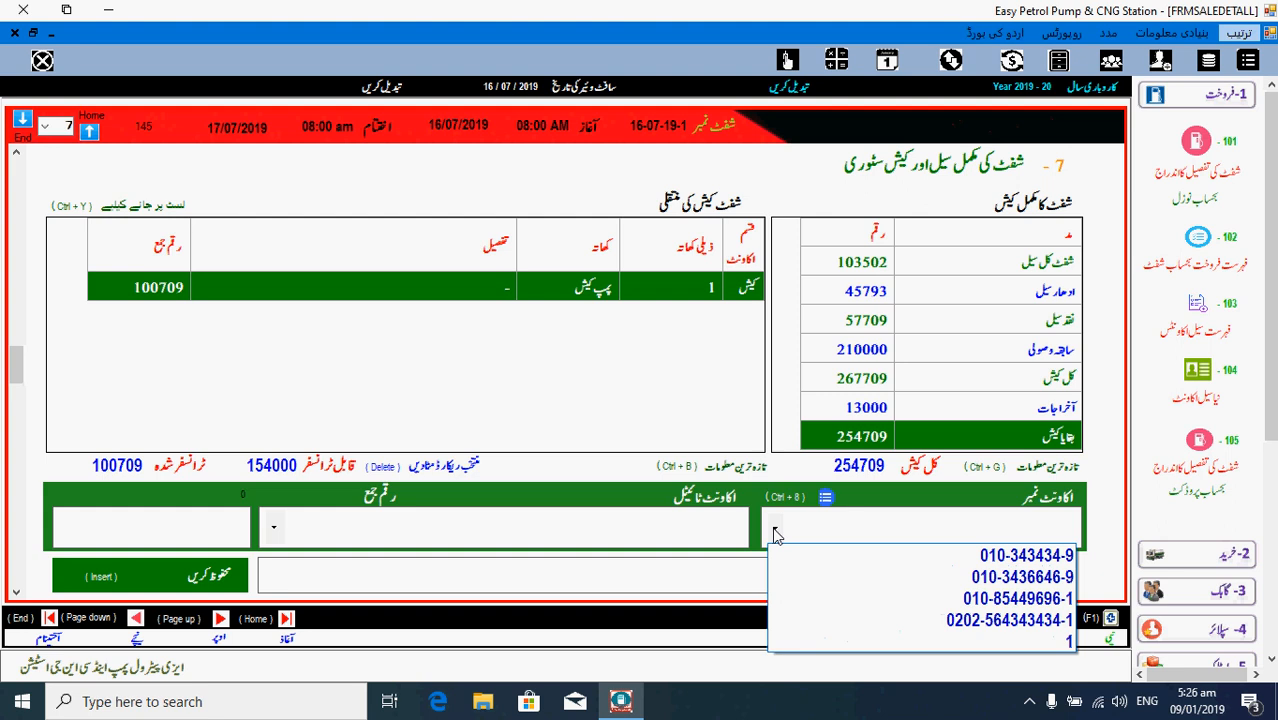
click(930, 577)
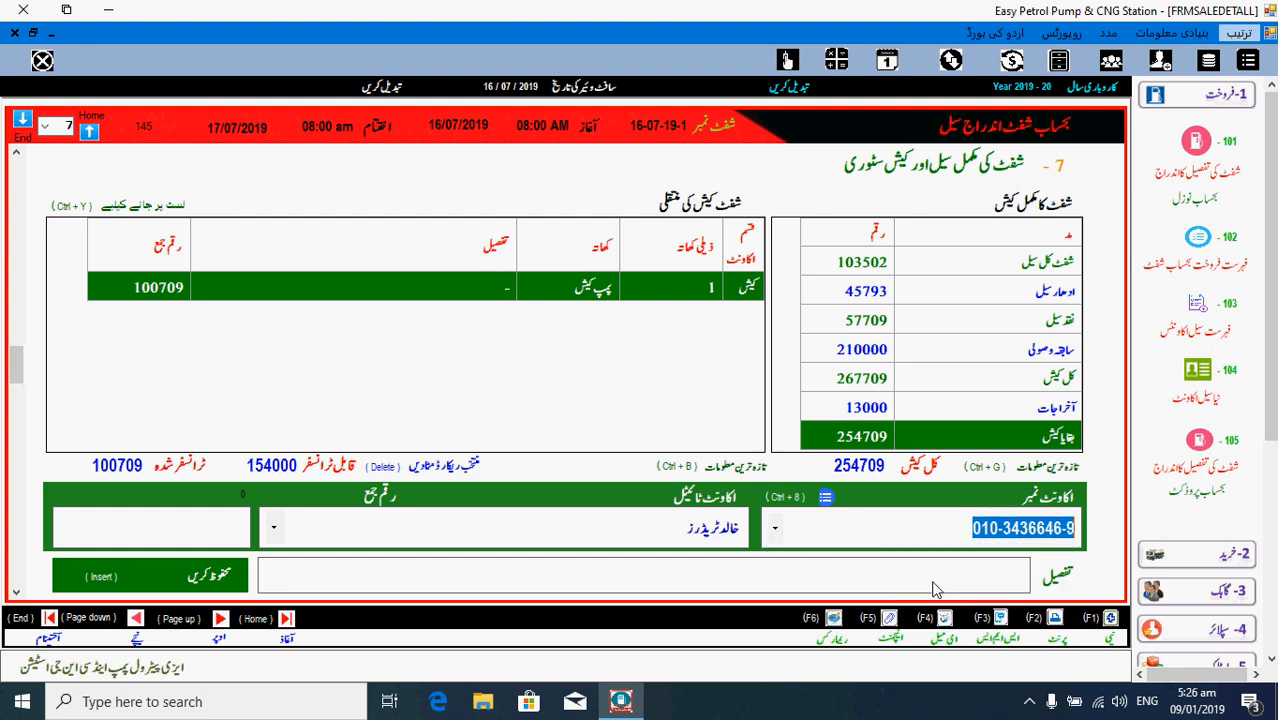
key(Return)
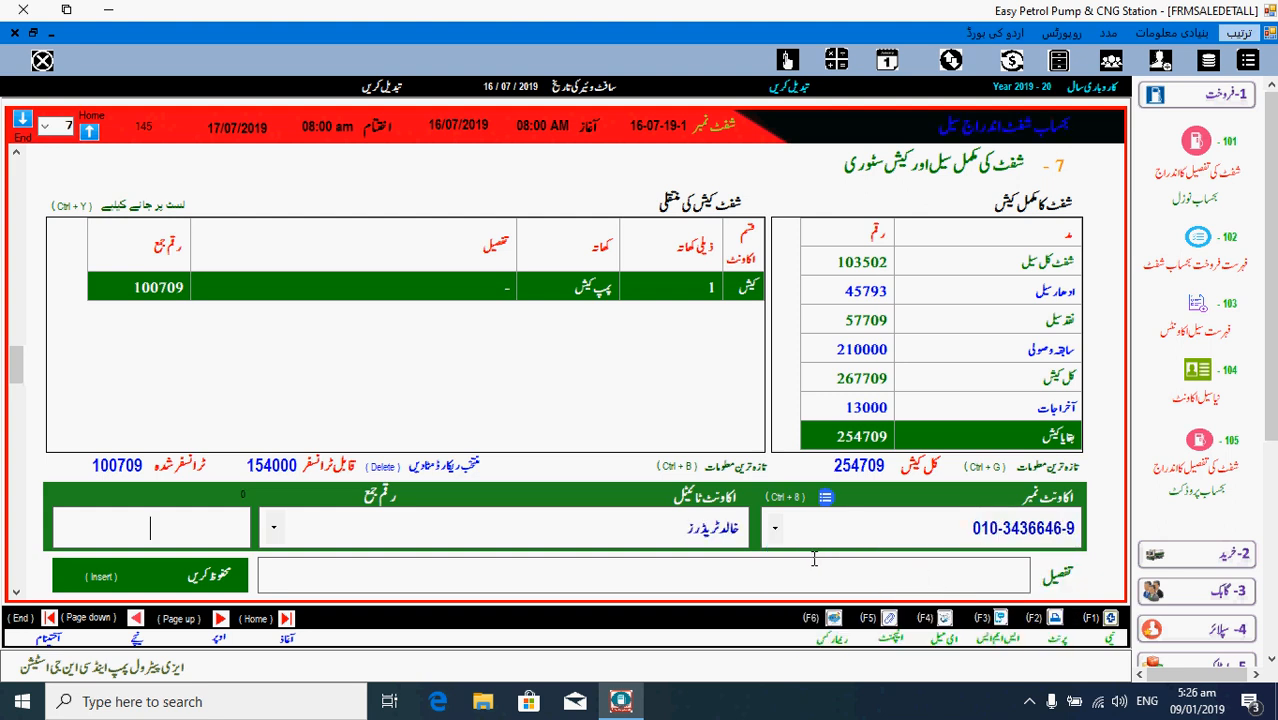
text(154)
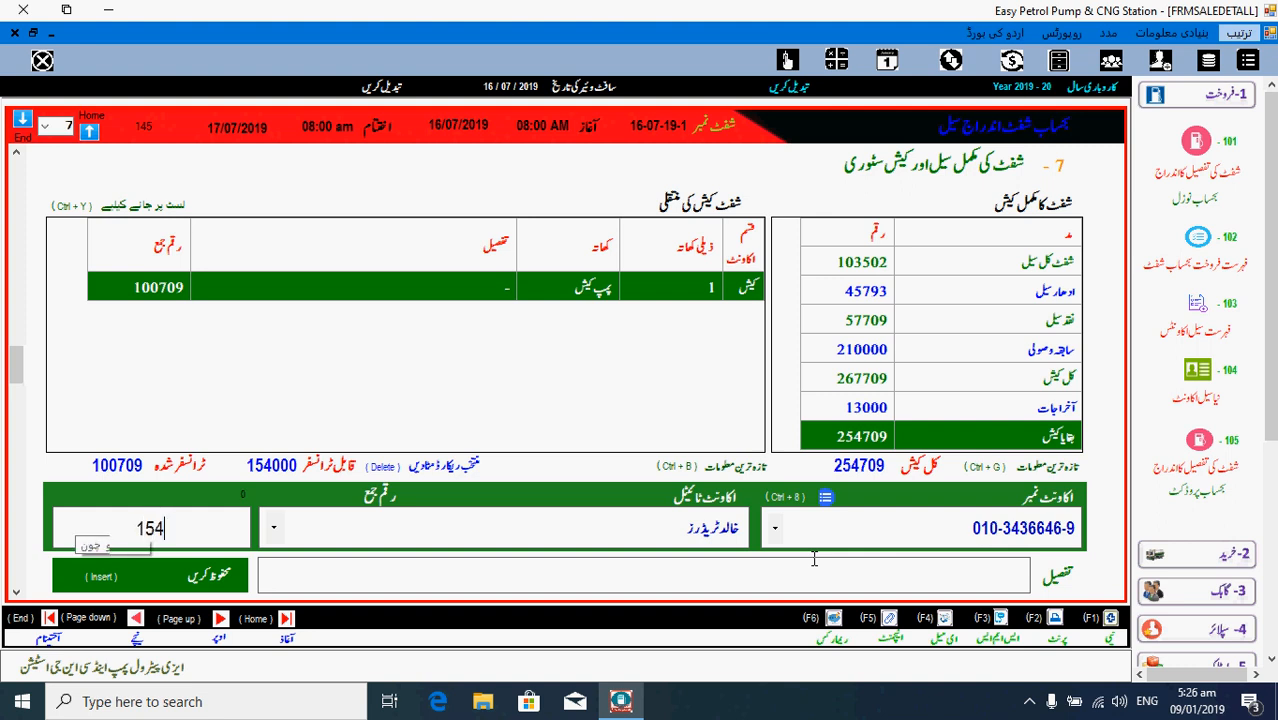
text(000)
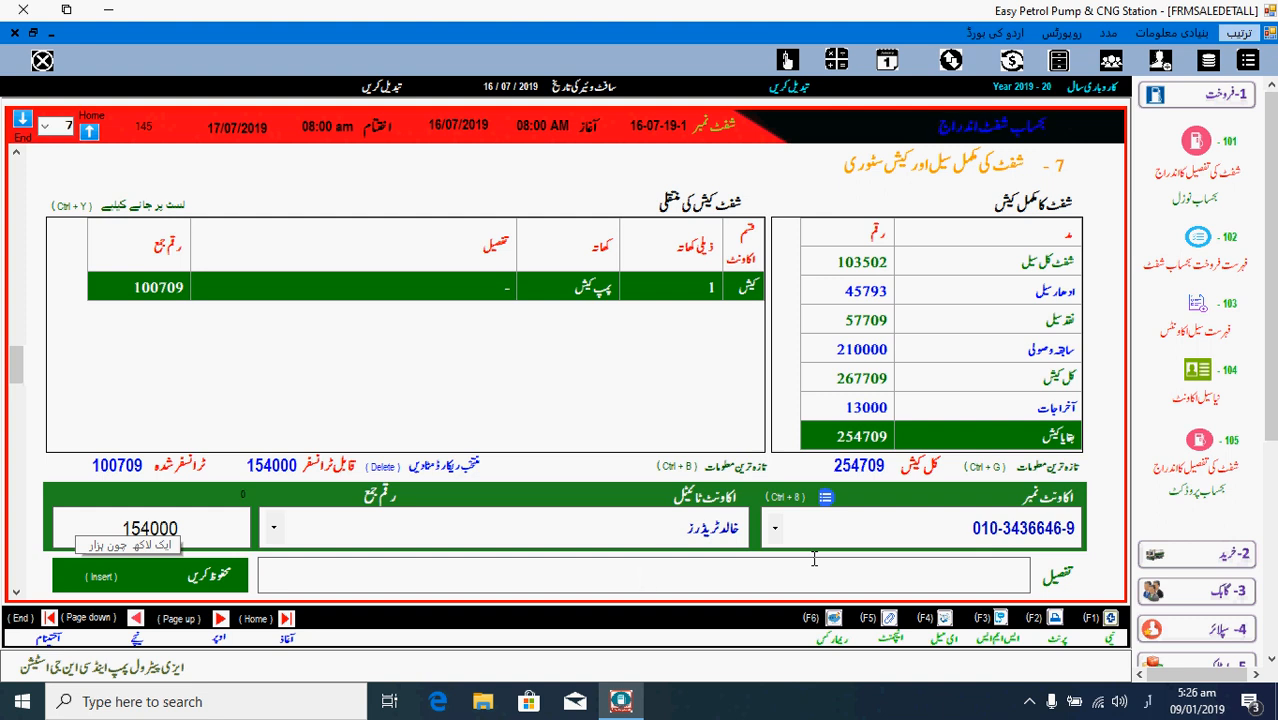
key(Return)
key(Return)
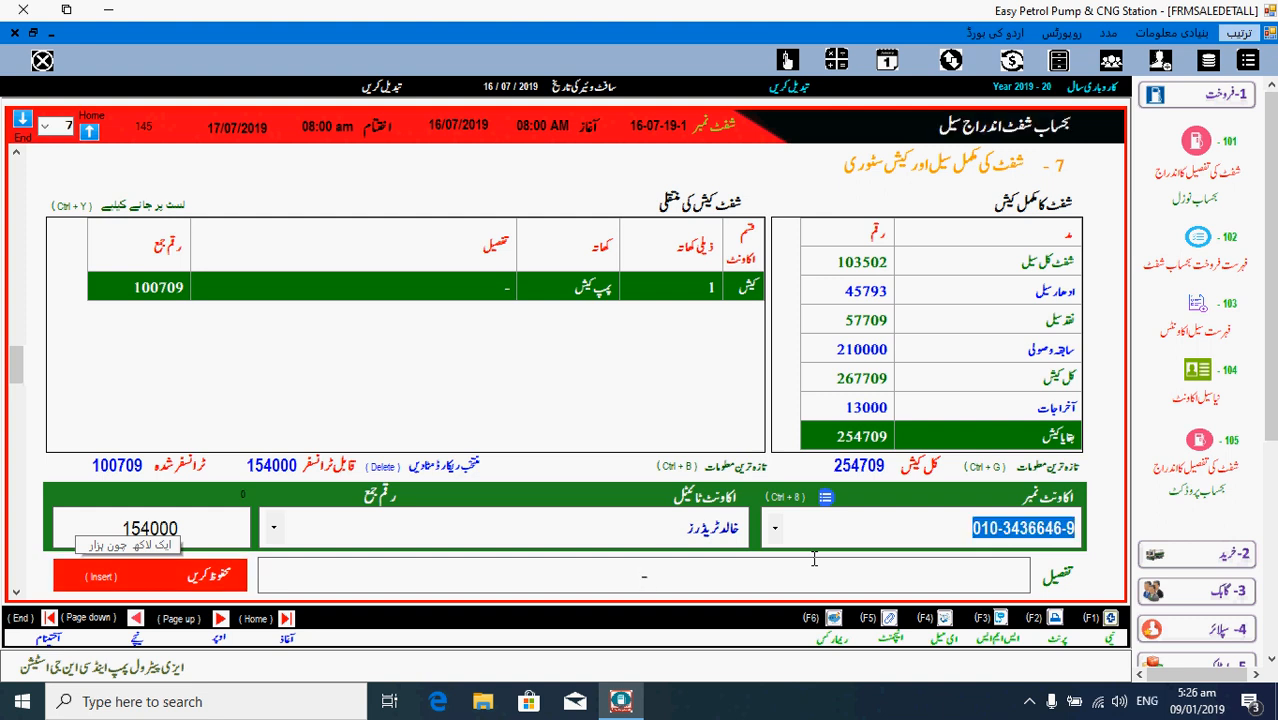
key(Insert)
key(Return)
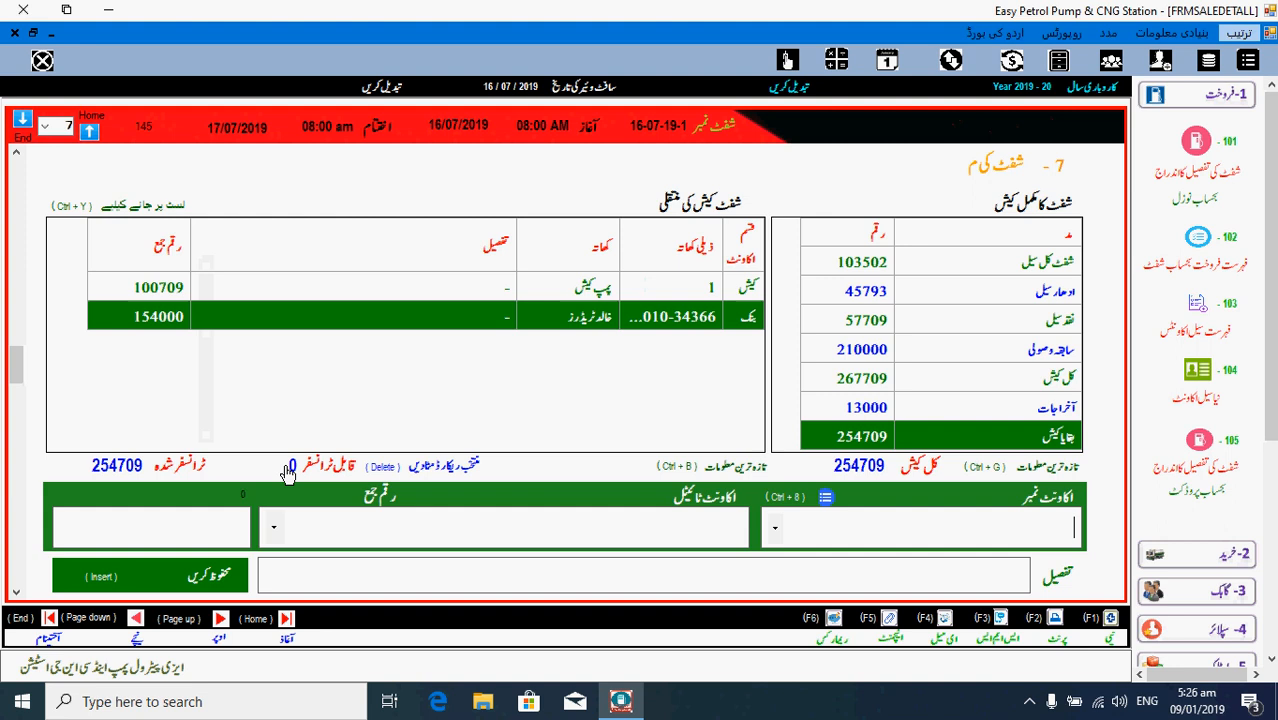
mouse_move(288, 474)
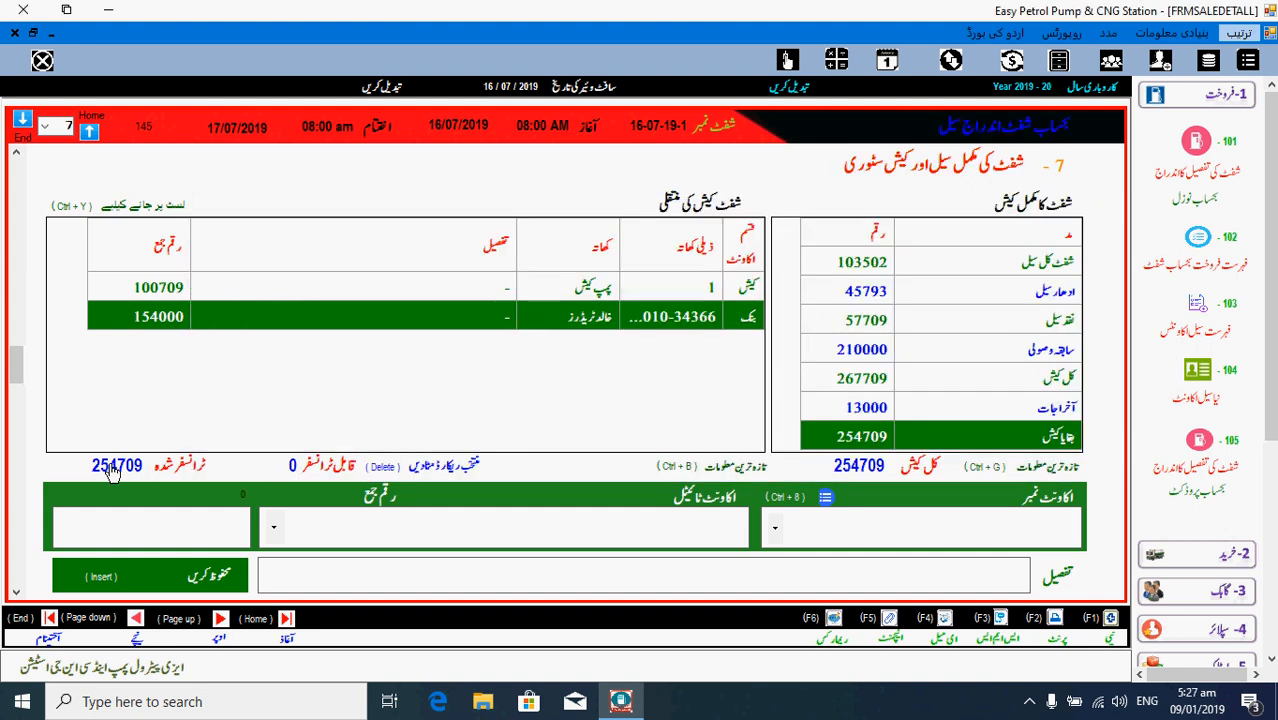
- Advance to the Dip Reading section and expand the sidebar group holding the dip chart
mouse_move(113, 472)
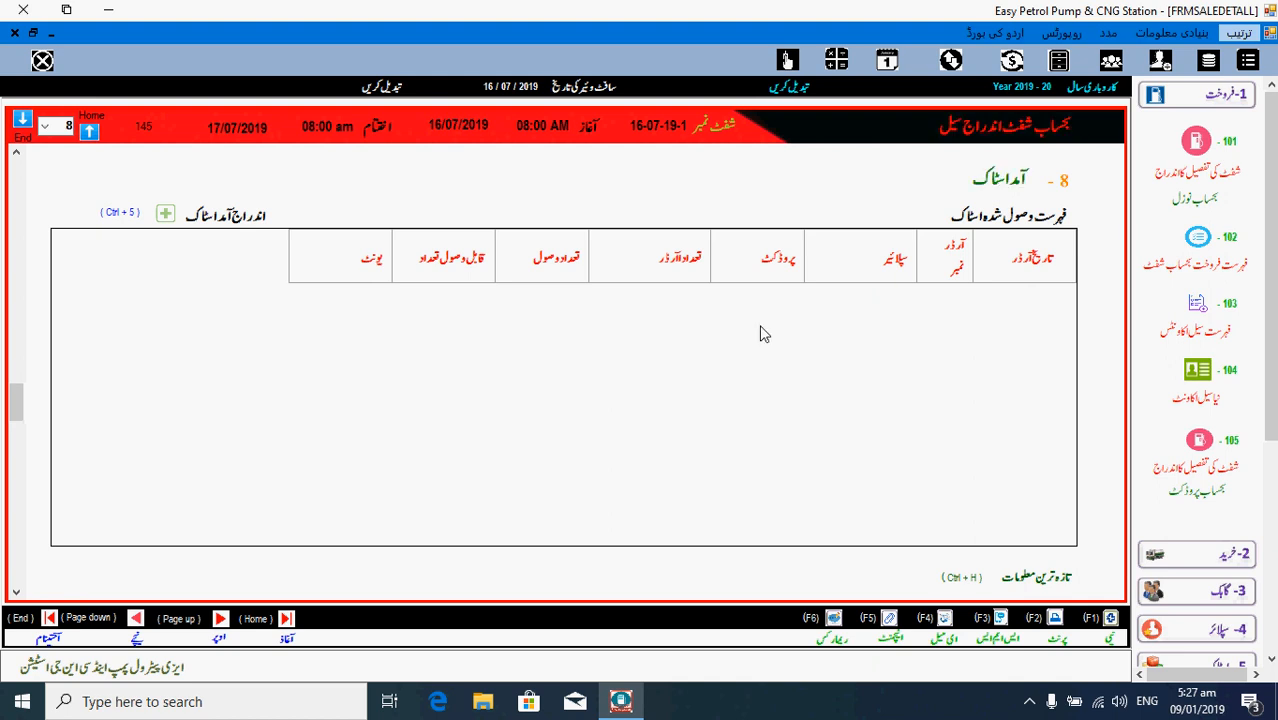
key(Page_Down)
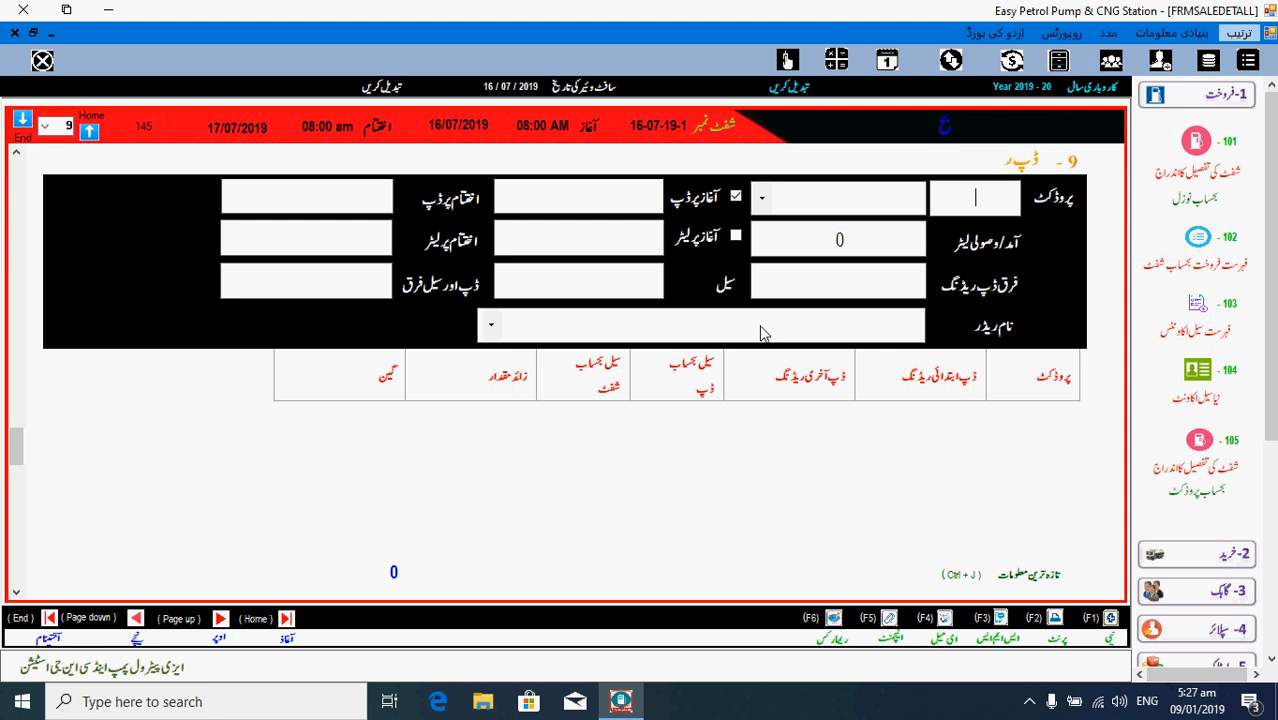
drag(1272, 400, 1270, 594)
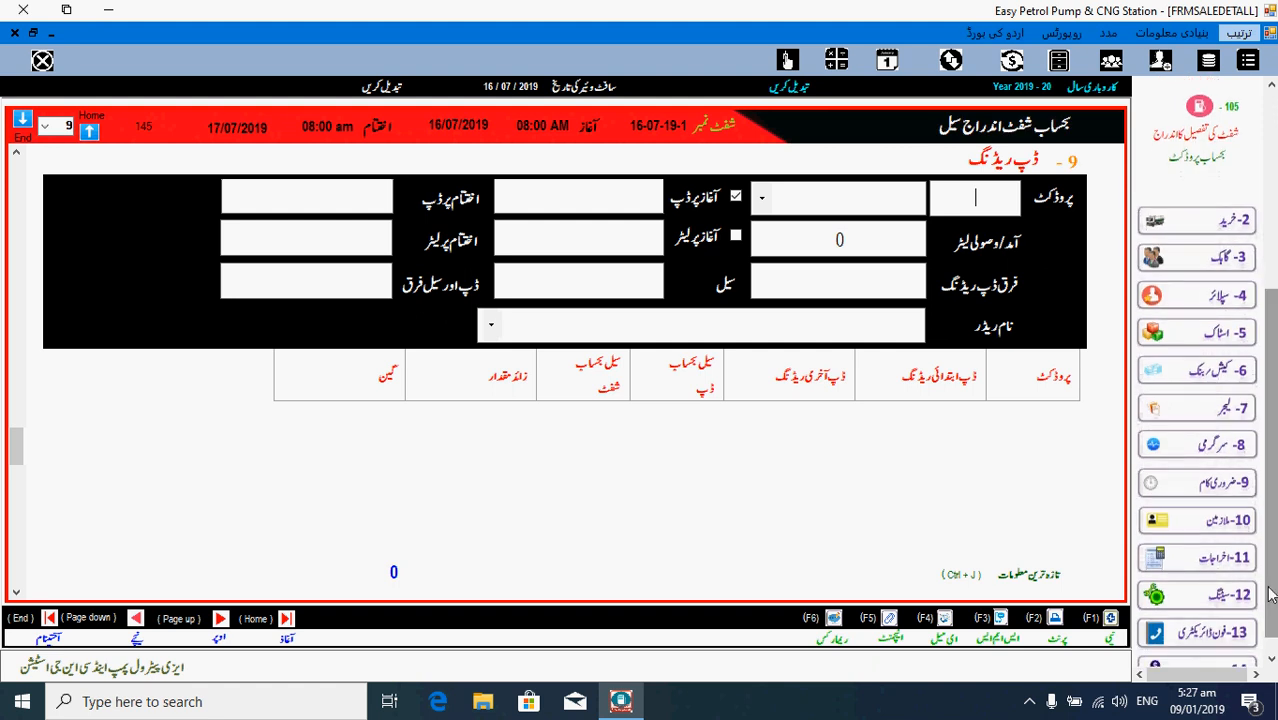
click(1216, 606)
- Open the Dip Chart and load product code 1, petrol, showing dips 230 and 240
click(1192, 550)
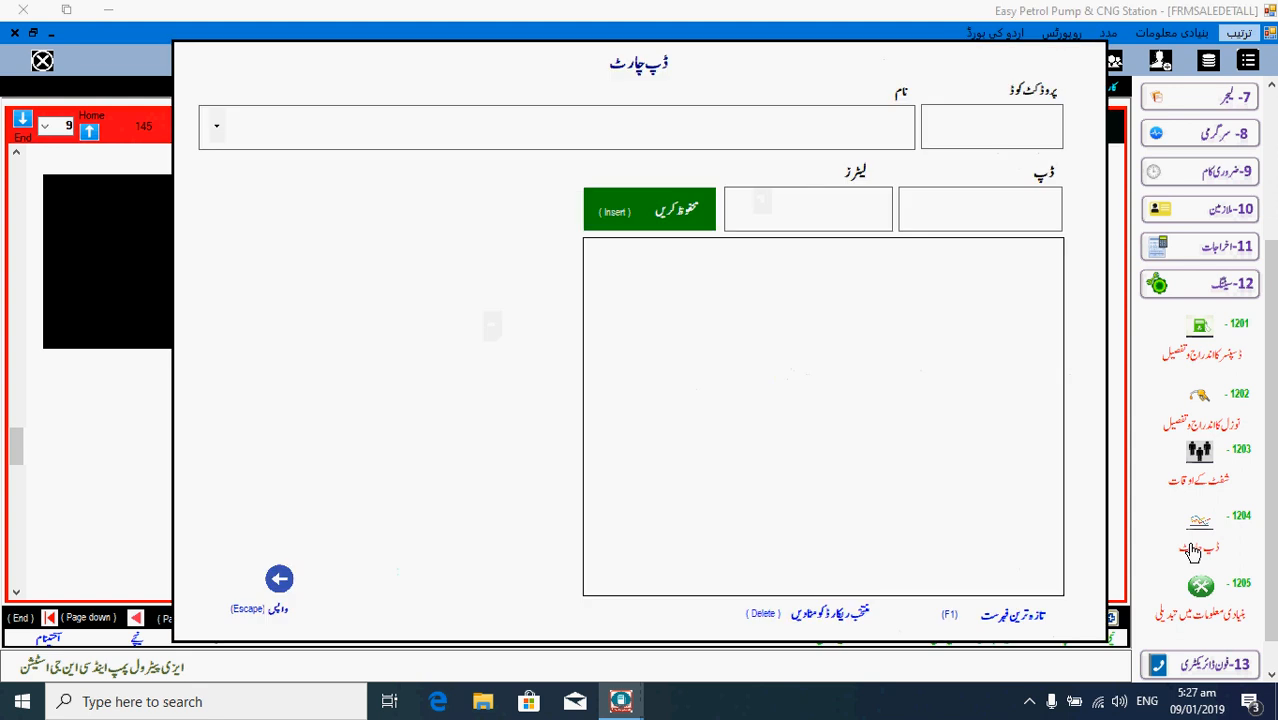
click(998, 126)
text(1)
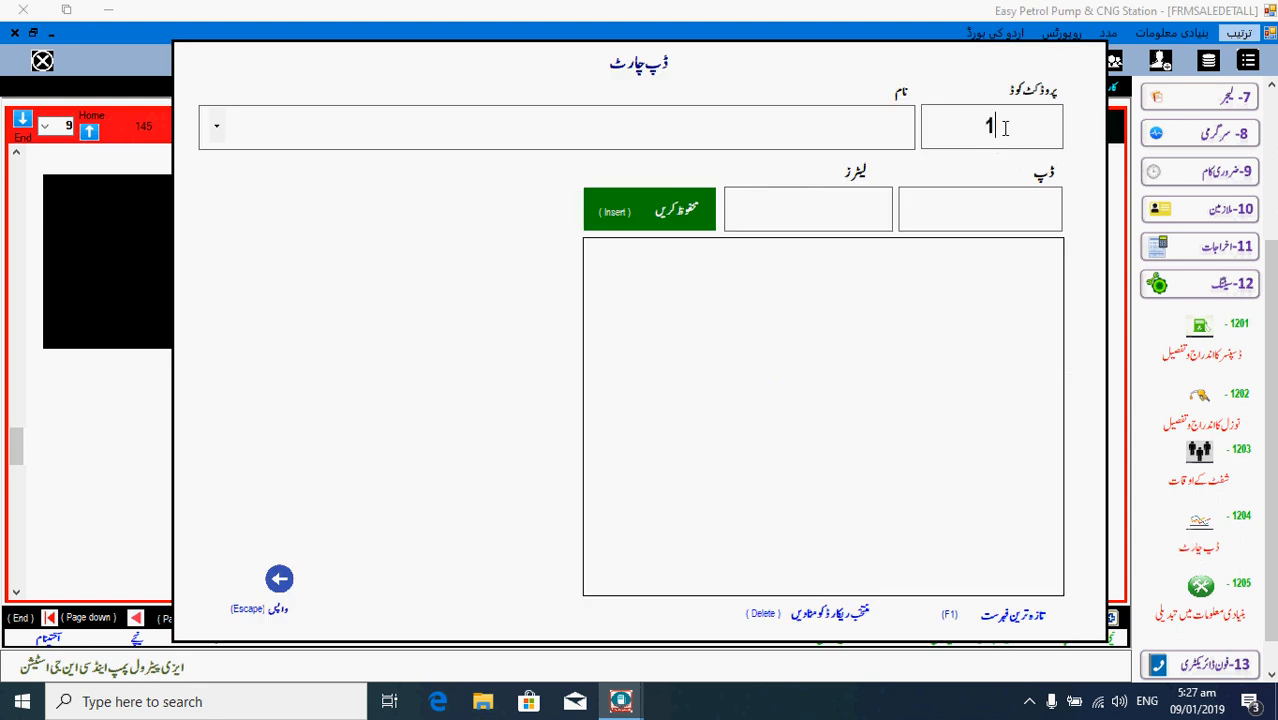
key(Return)
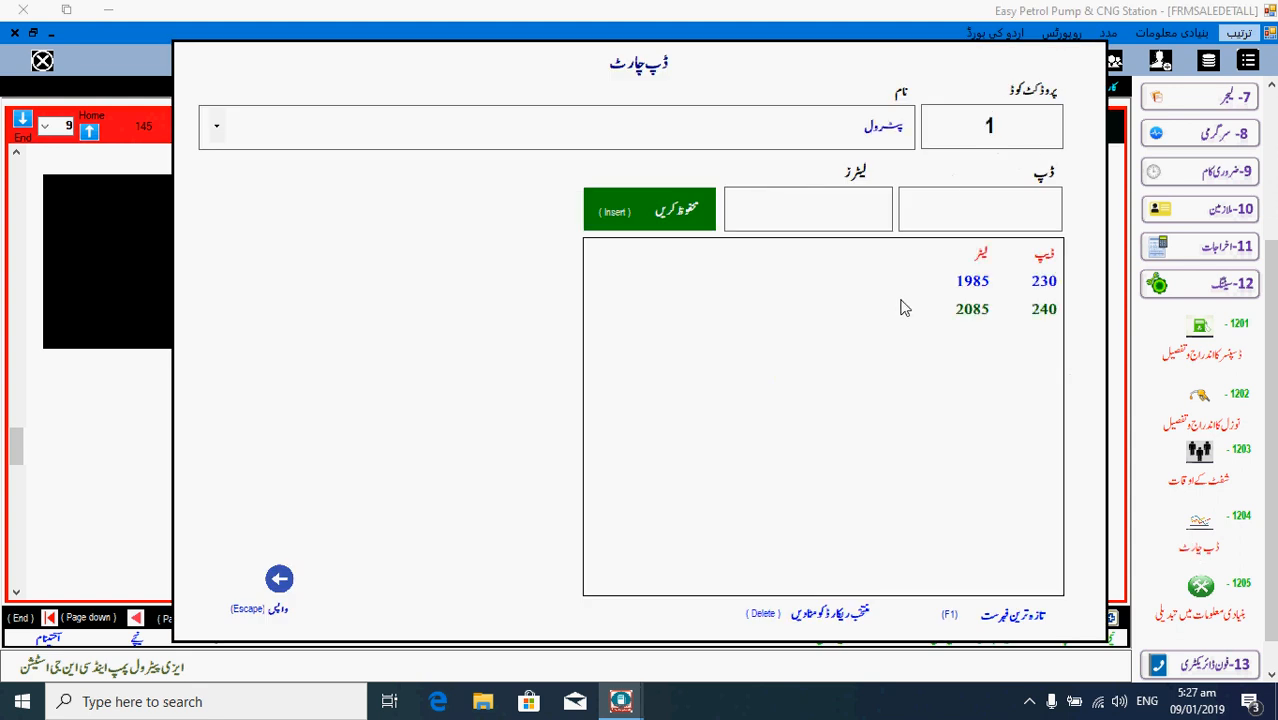